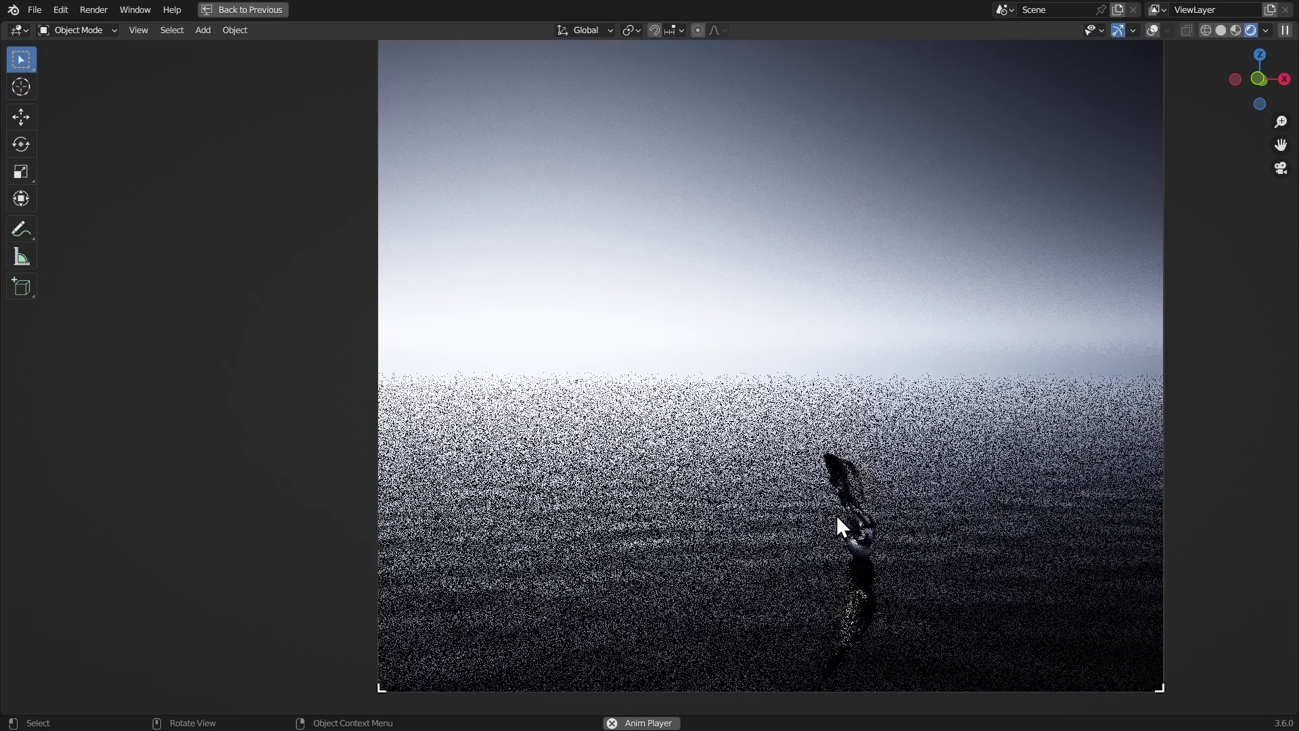
- Scroll the view briefly over the default cube, camera and light scene
scroll(788, 389, down, 3)
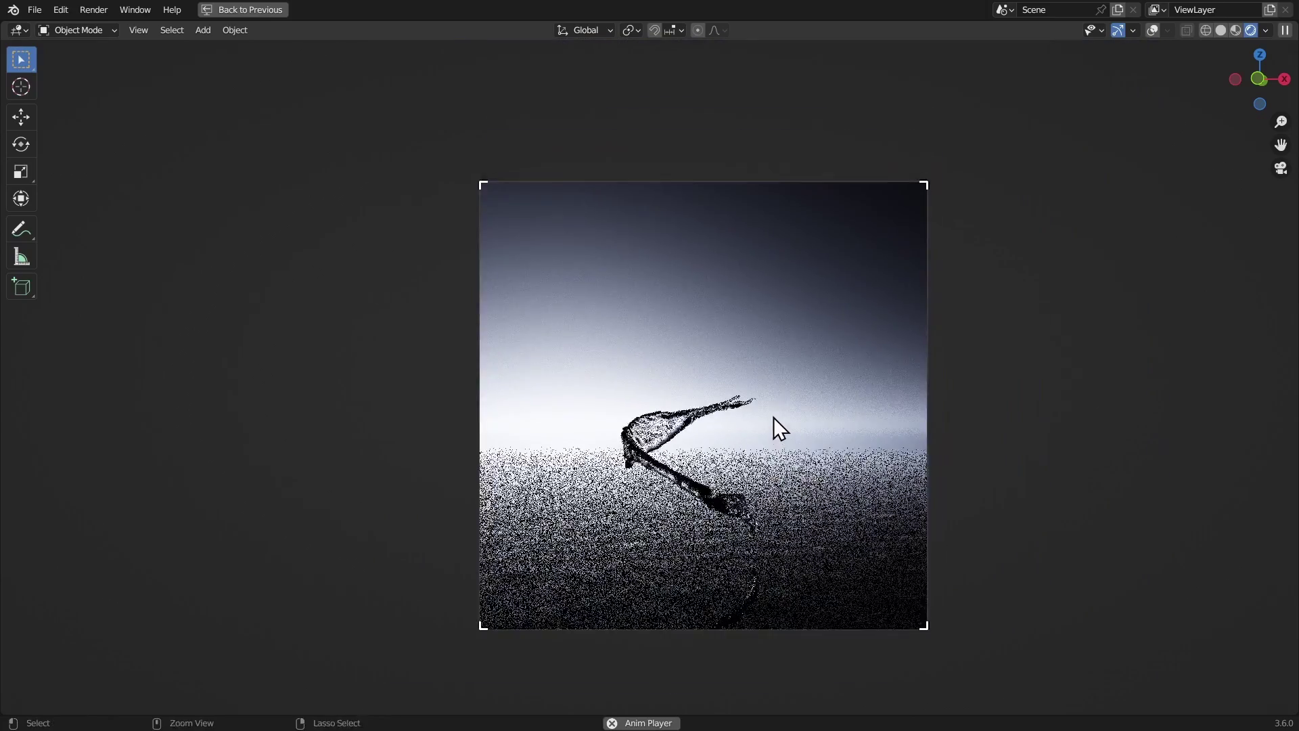
scroll(758, 406, up, 2)
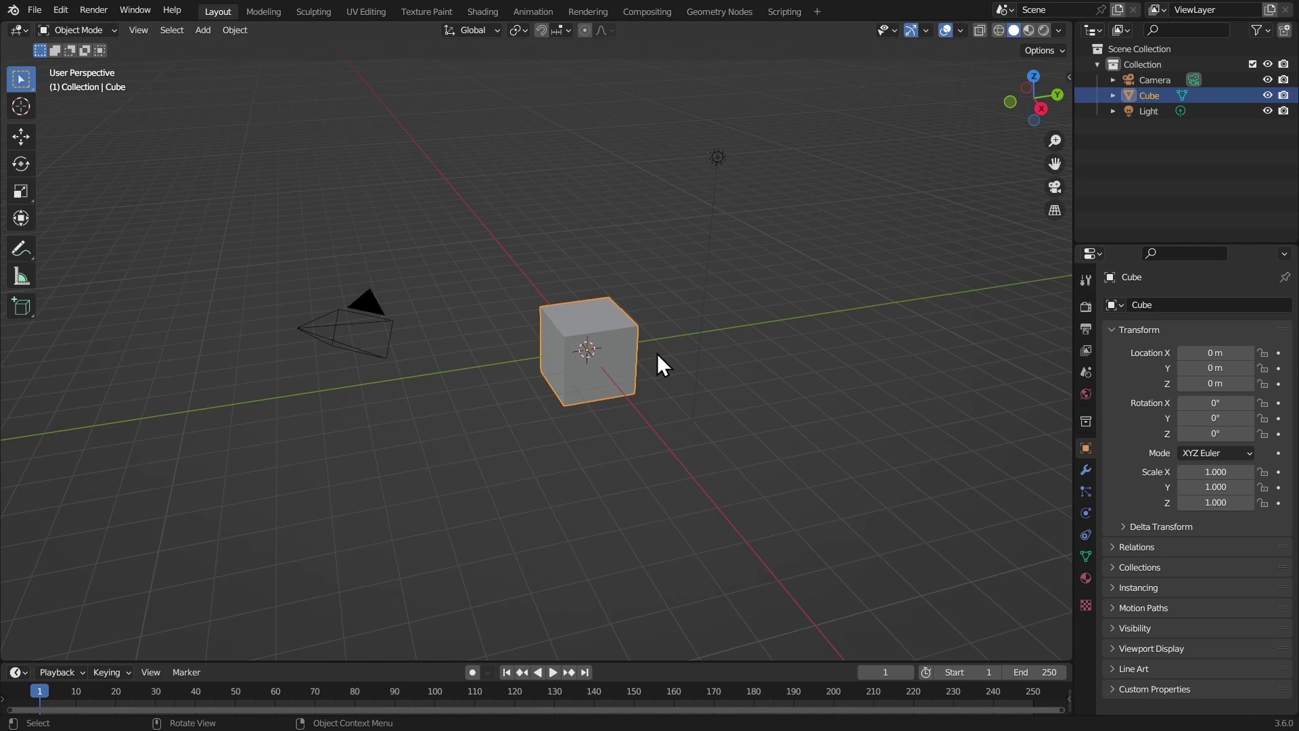
- Delete the default cube, camera and light, then add a plane
middle_drag(661, 363, 614, 307)
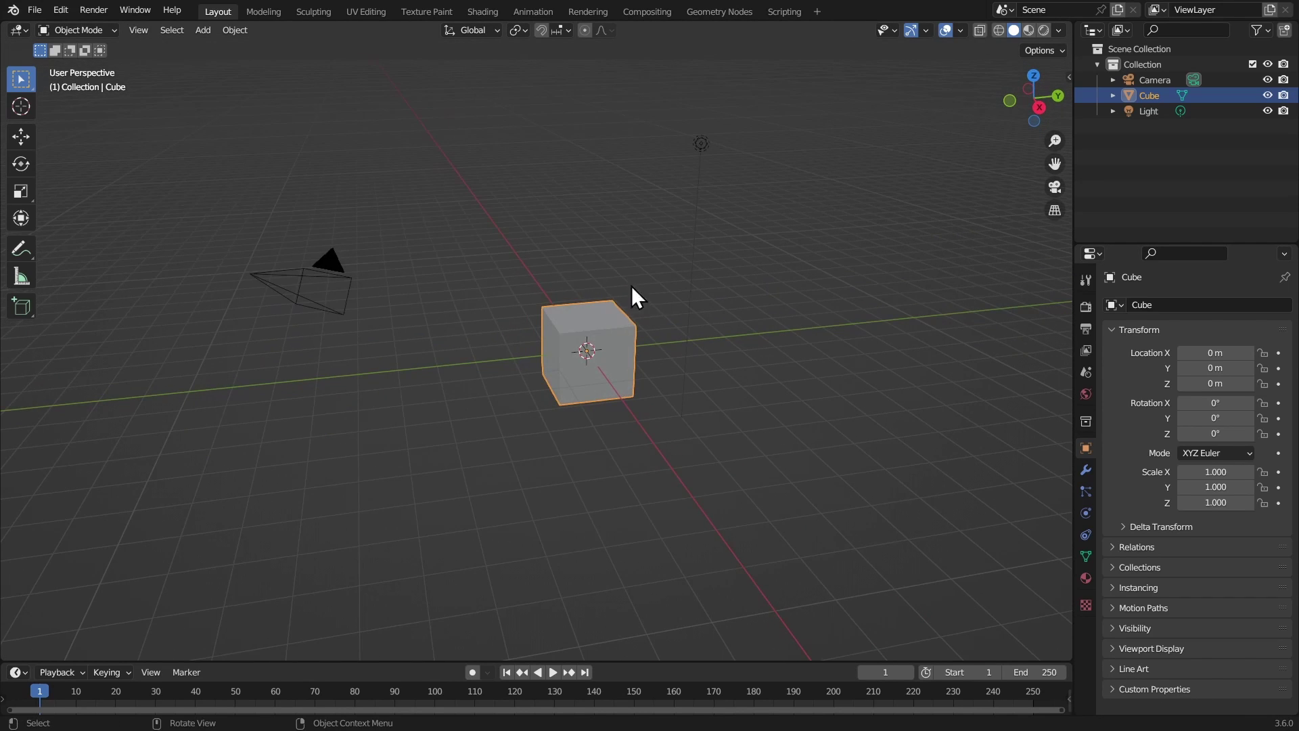
key(a)
key(x)
click(598, 236)
middle_drag(598, 236, 525, 235)
key(shift+a)
mouse_move(498, 196)
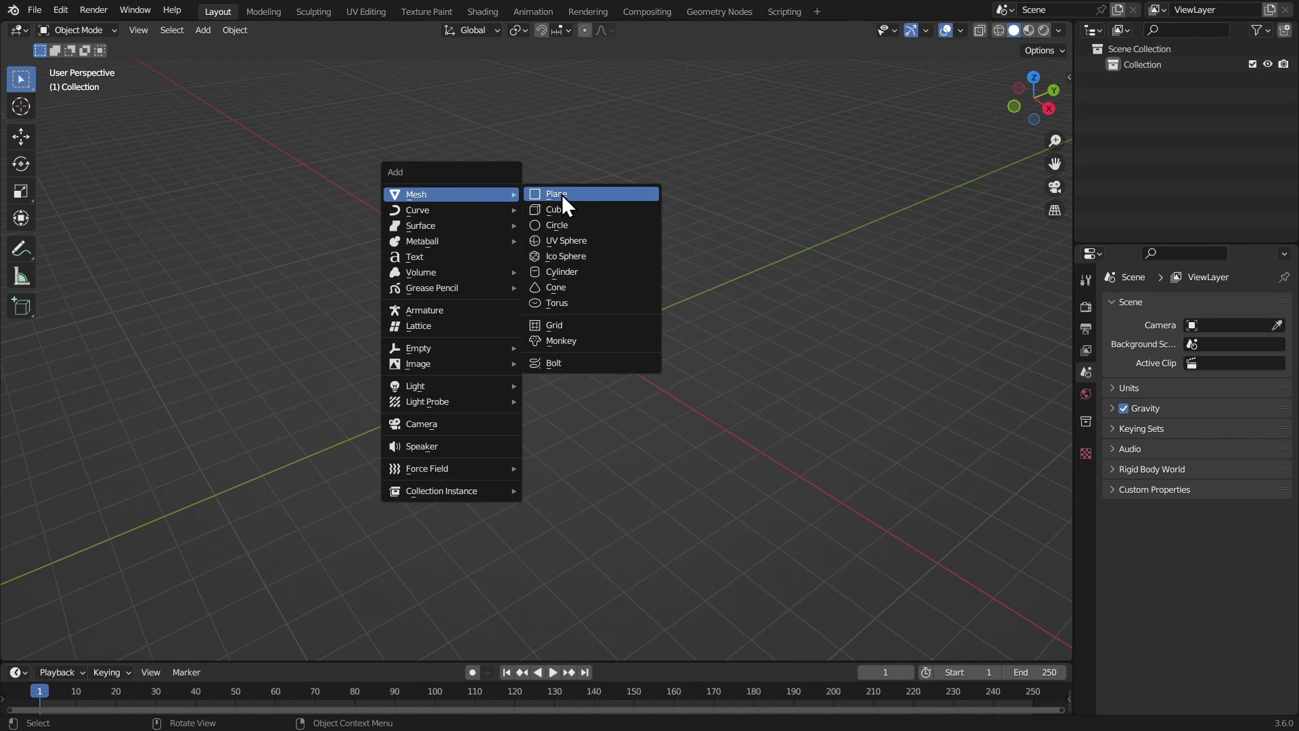
click(563, 196)
mouse_move(685, 274)
middle_down()
mouse_move(629, 277)
mouse_move(684, 292)
middle_up()
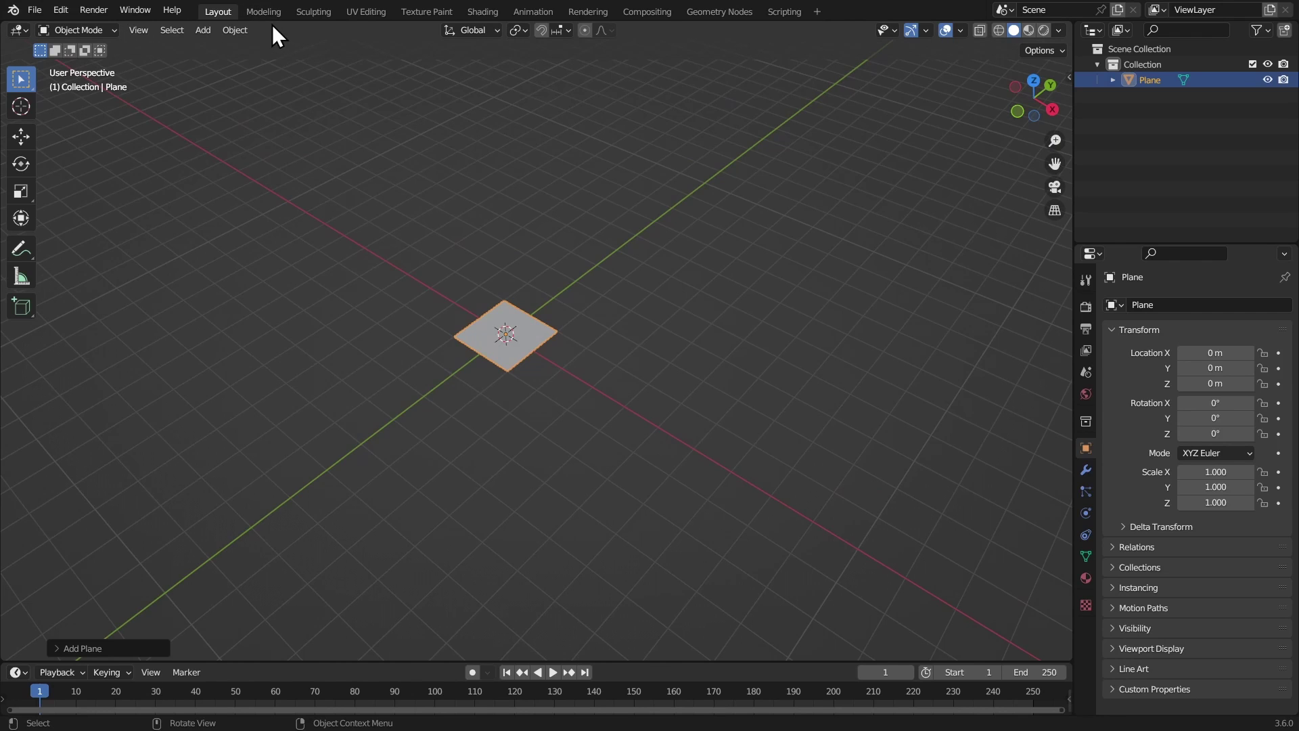
- Split off a Geometry Node Editor on the right and create a new node tree for the plane
right_click(306, 33)
click(296, 56)
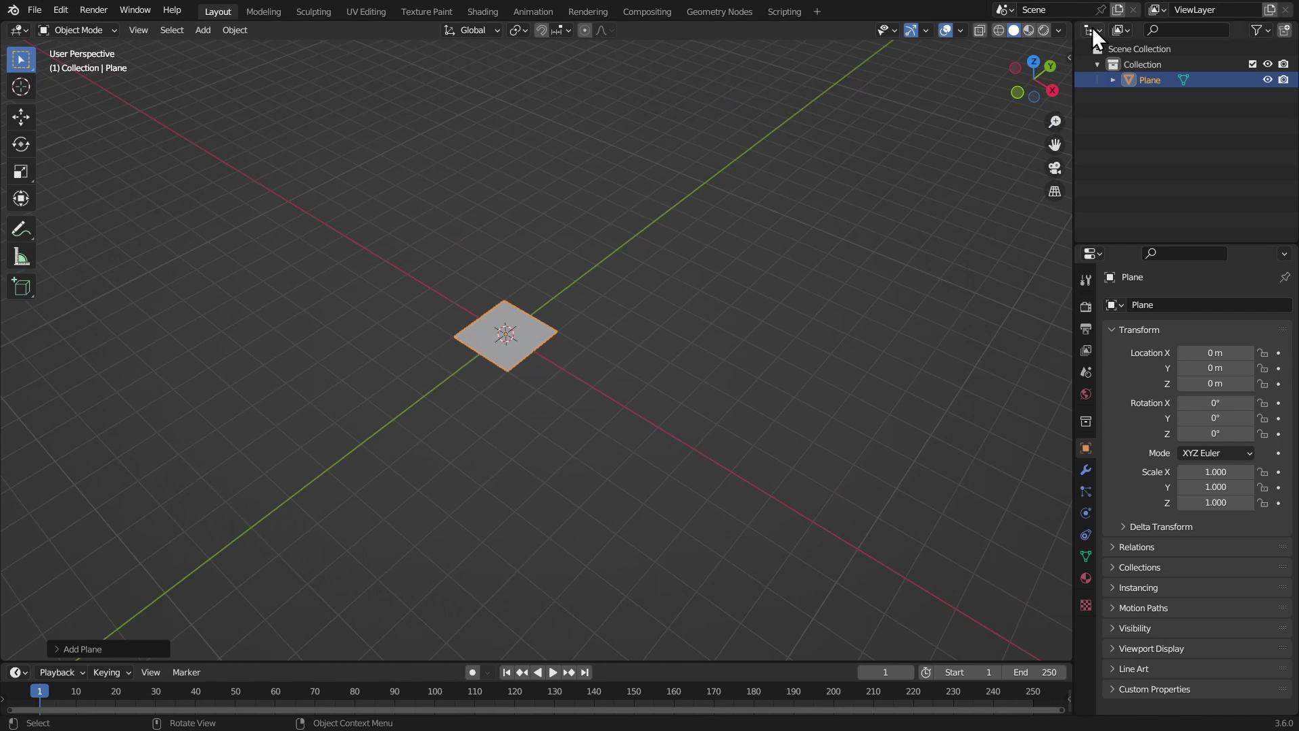
drag(1071, 22, 504, 54)
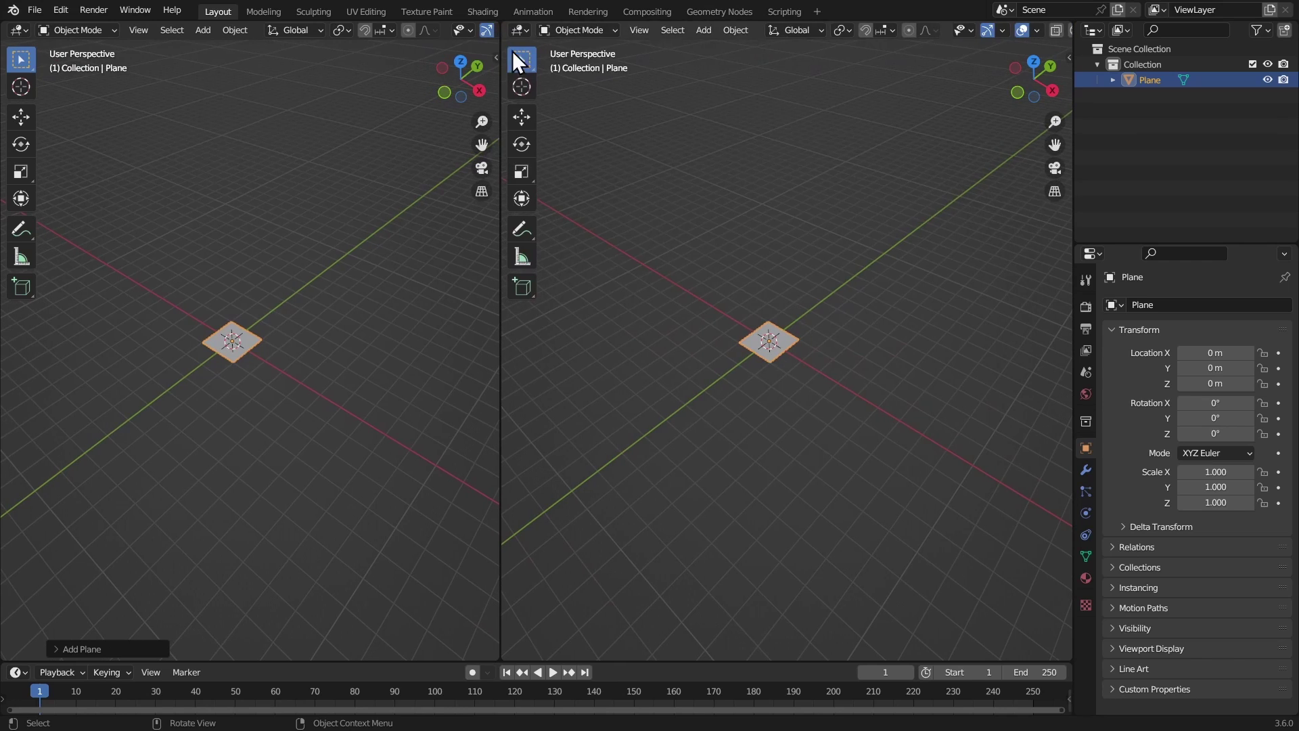
click(519, 30)
click(574, 157)
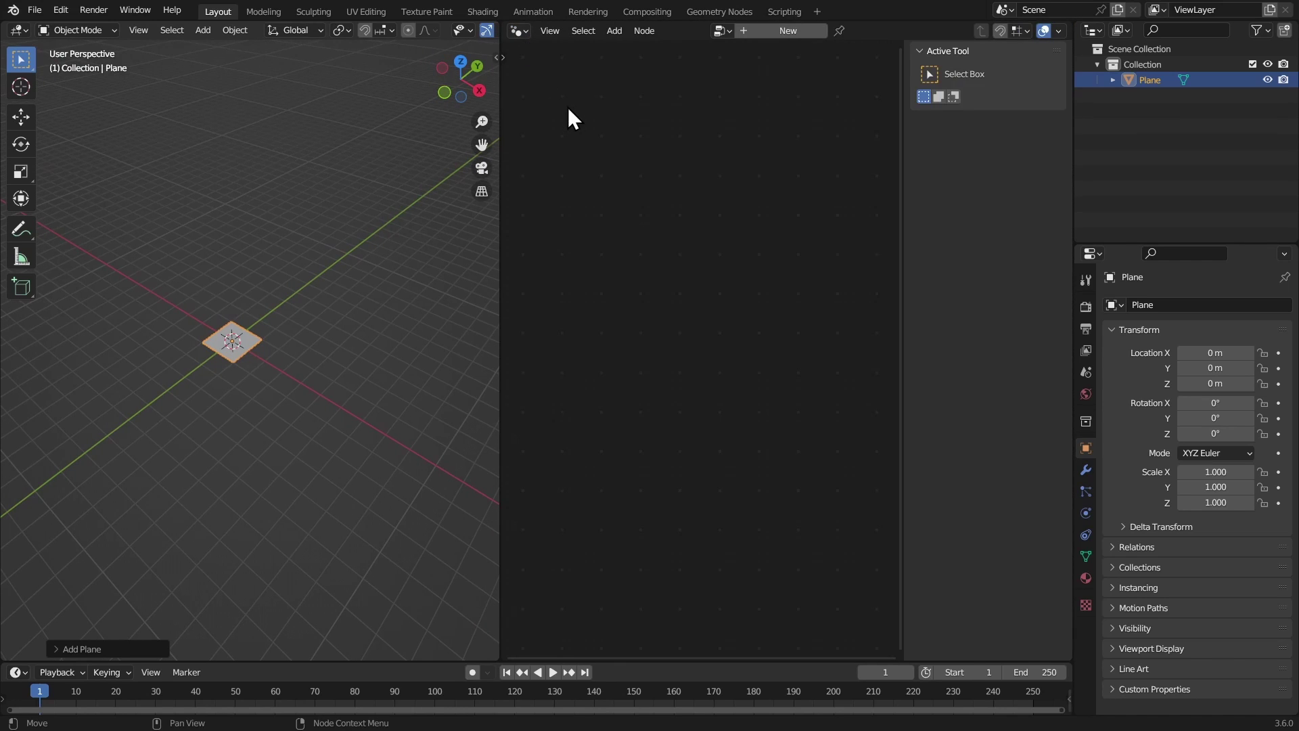
key(n)
scroll(334, 242, up, 3)
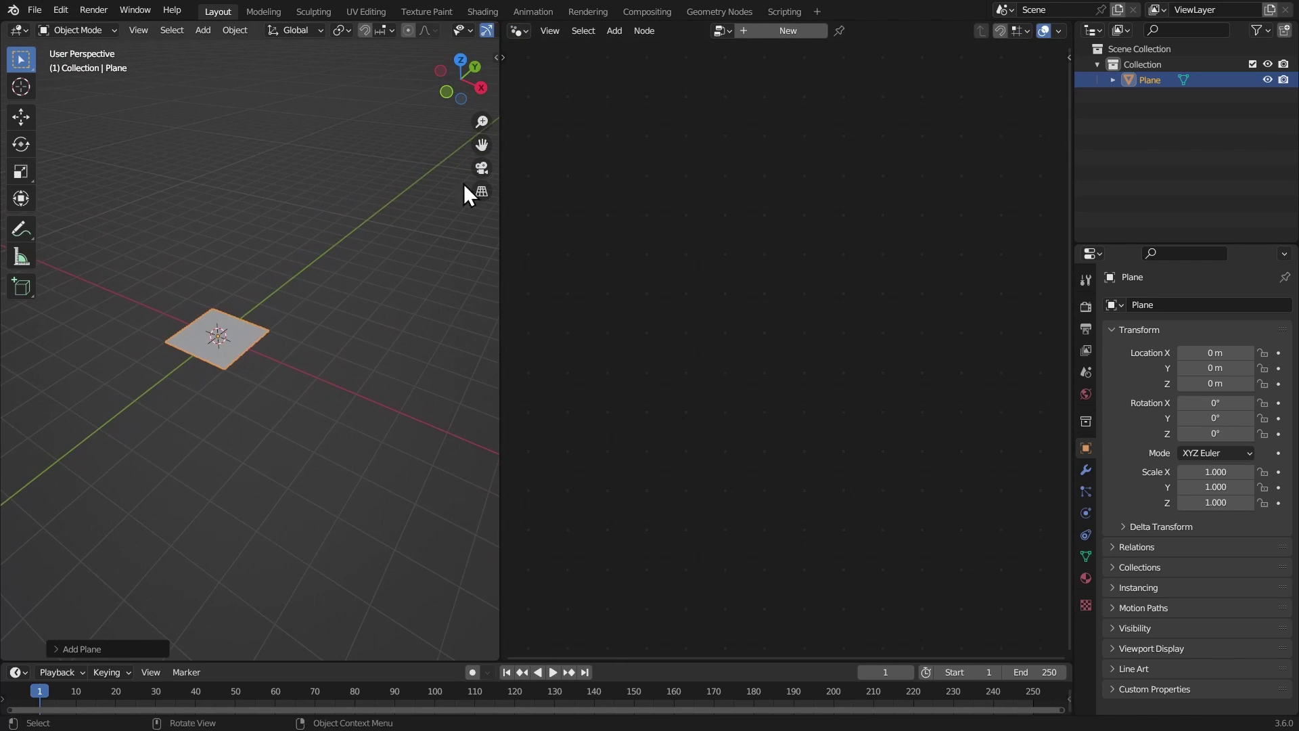
click(777, 31)
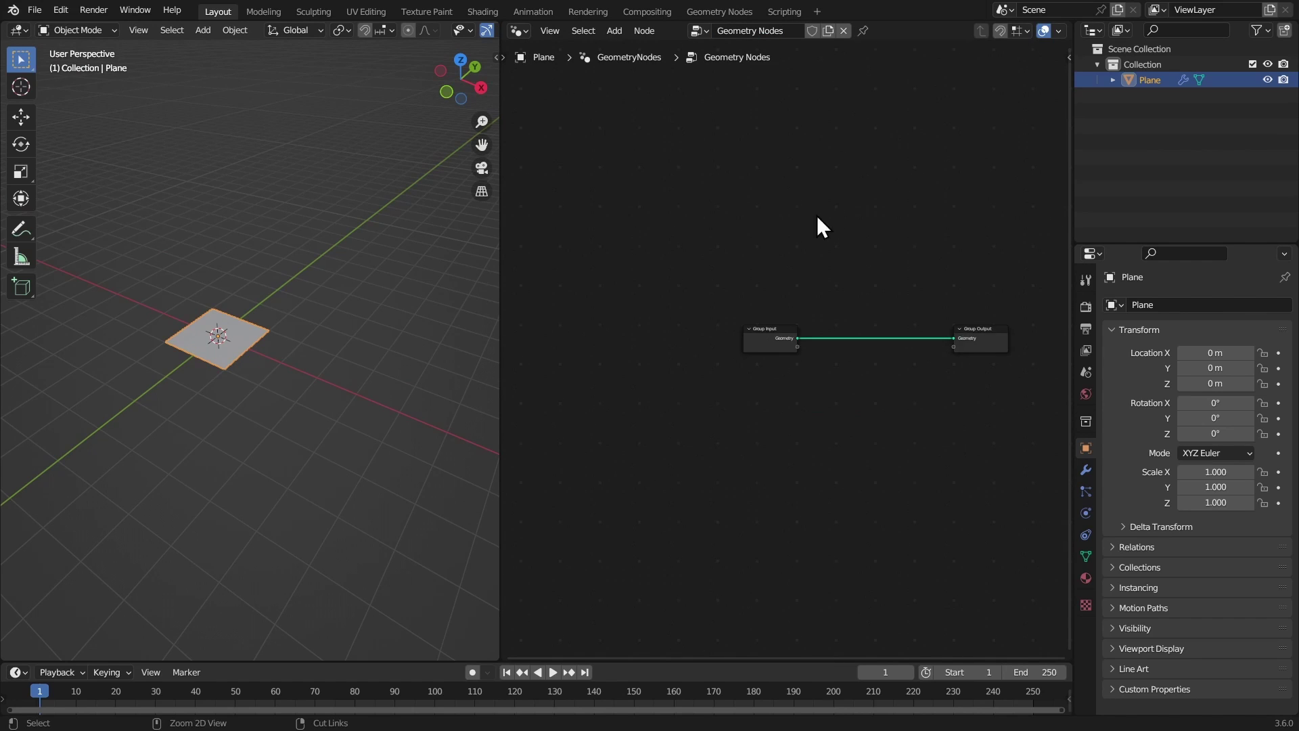
- Replace the Group Input with a Spiral node linked to the Group Output
click(742, 319)
middle_drag(743, 319, 758, 253)
key(x)
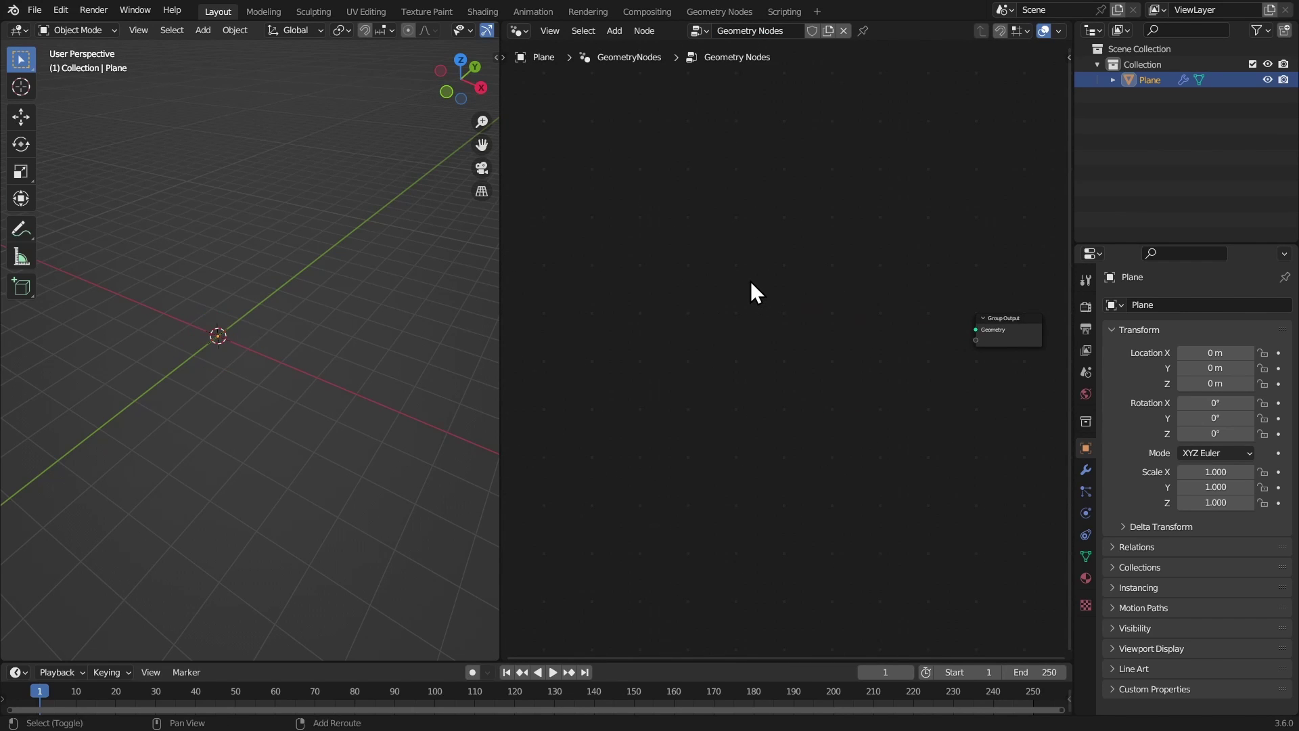
key(shift+a)
click(733, 170)
text(spiral)
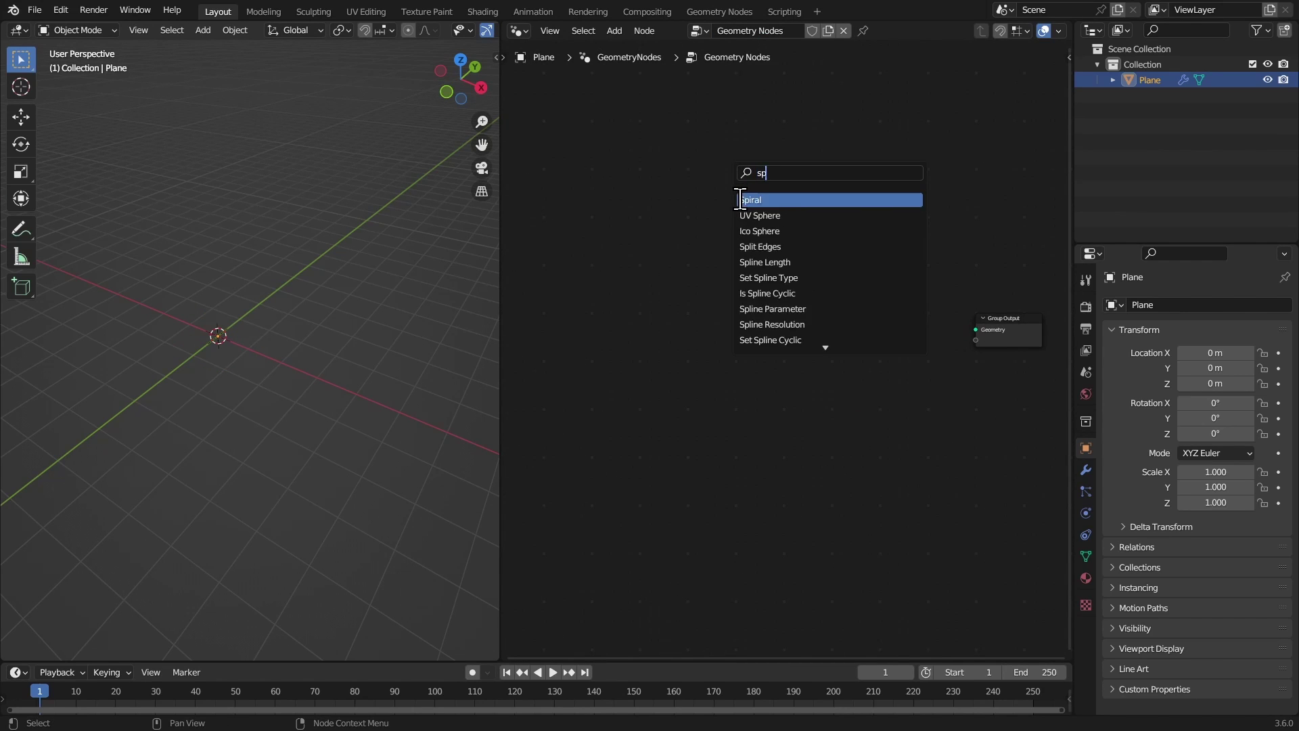
key(Return)
click(686, 318)
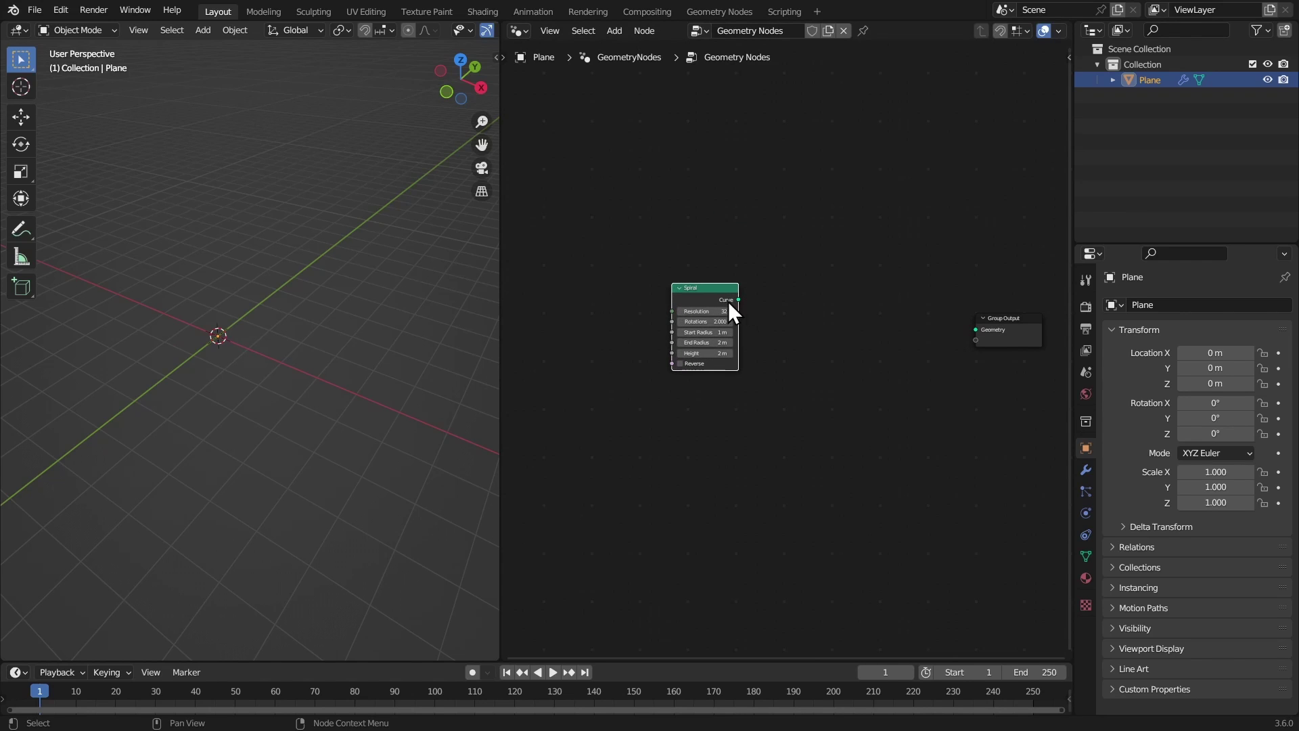
drag(734, 302, 977, 331)
middle_drag(822, 245, 769, 262)
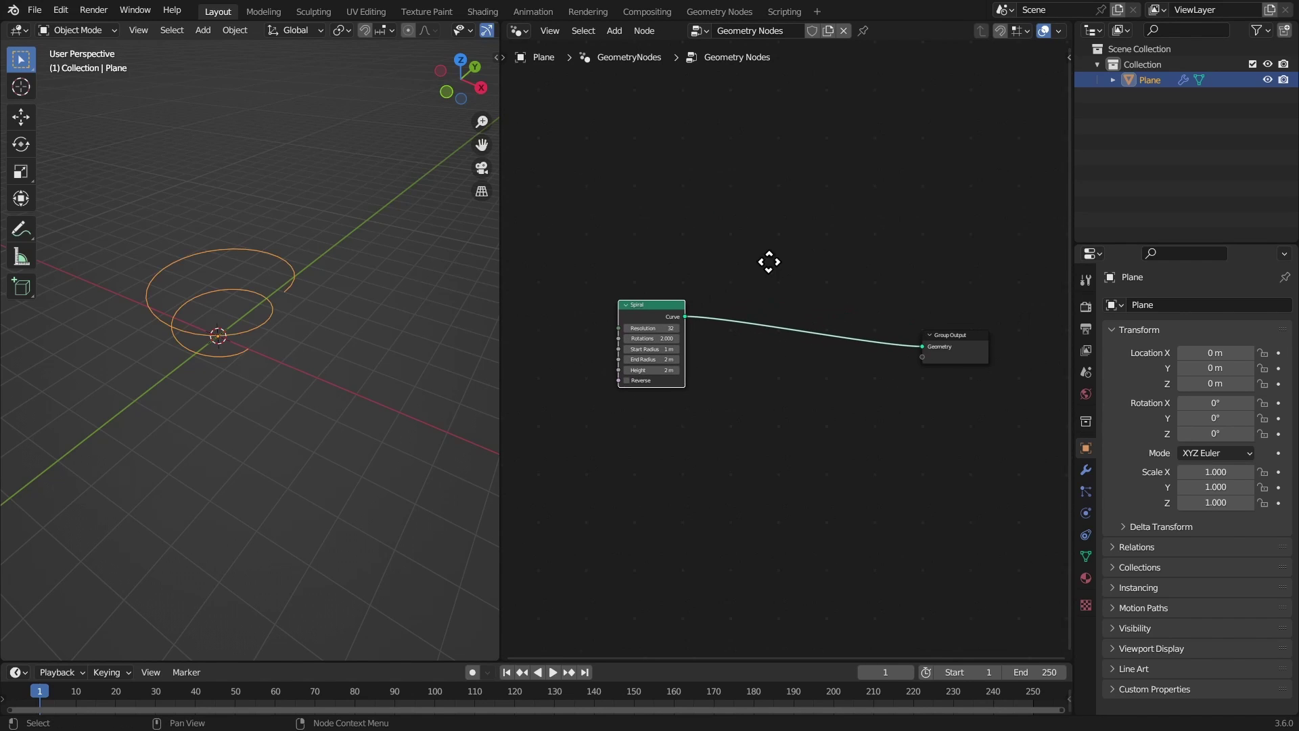
- Set the Spiral's Height to 5.2 m and Resolution to 74
mouse_move(352, 318)
middle_down()
mouse_move(310, 324)
mouse_move(293, 276)
mouse_move(338, 298)
middle_up()
scroll(648, 322, up, 1)
middle_drag(648, 322, 748, 392)
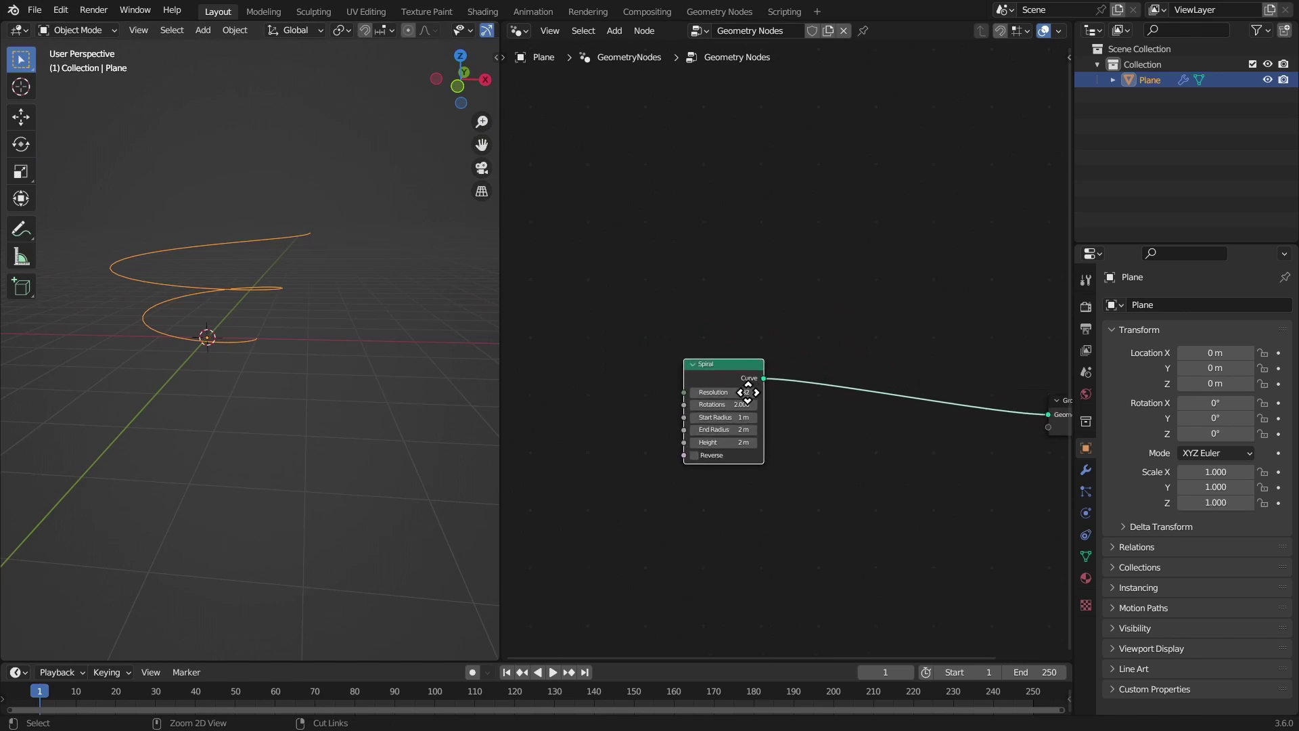
scroll(748, 392, up, 2)
drag(707, 472, 723, 466)
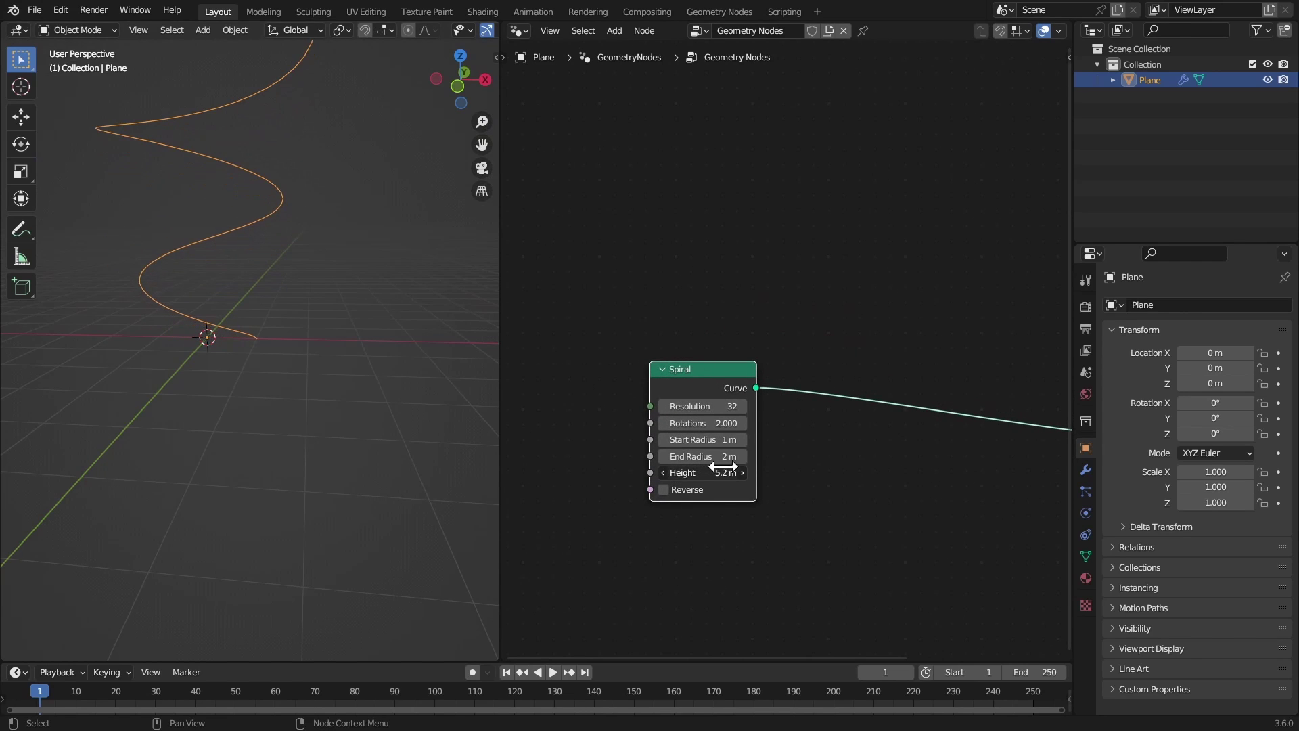
mouse_move(379, 324)
middle_down()
mouse_move(414, 343)
mouse_move(379, 318)
middle_up()
drag(691, 406, 707, 404)
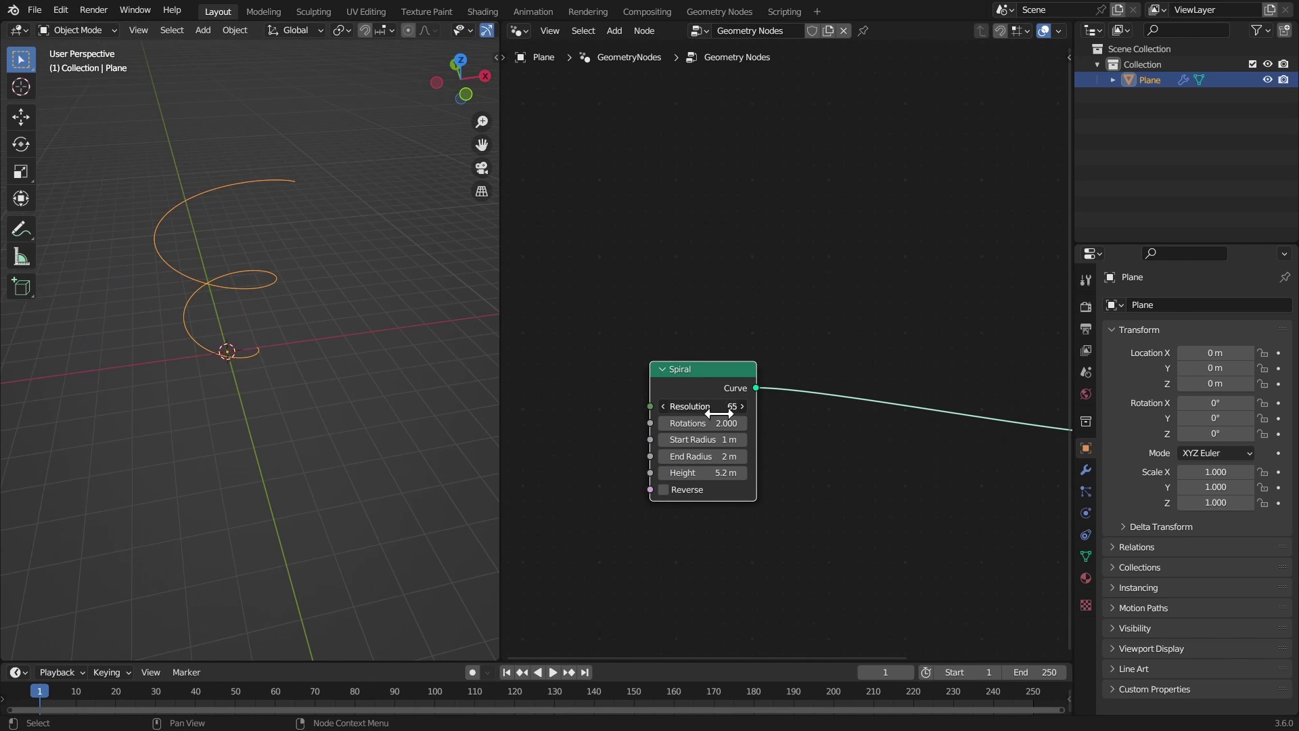
- Insert a Curve to Mesh node on the Spiral's output link
middle_drag(395, 242, 473, 284)
scroll(618, 339, down, 2)
scroll(598, 342, down, 1)
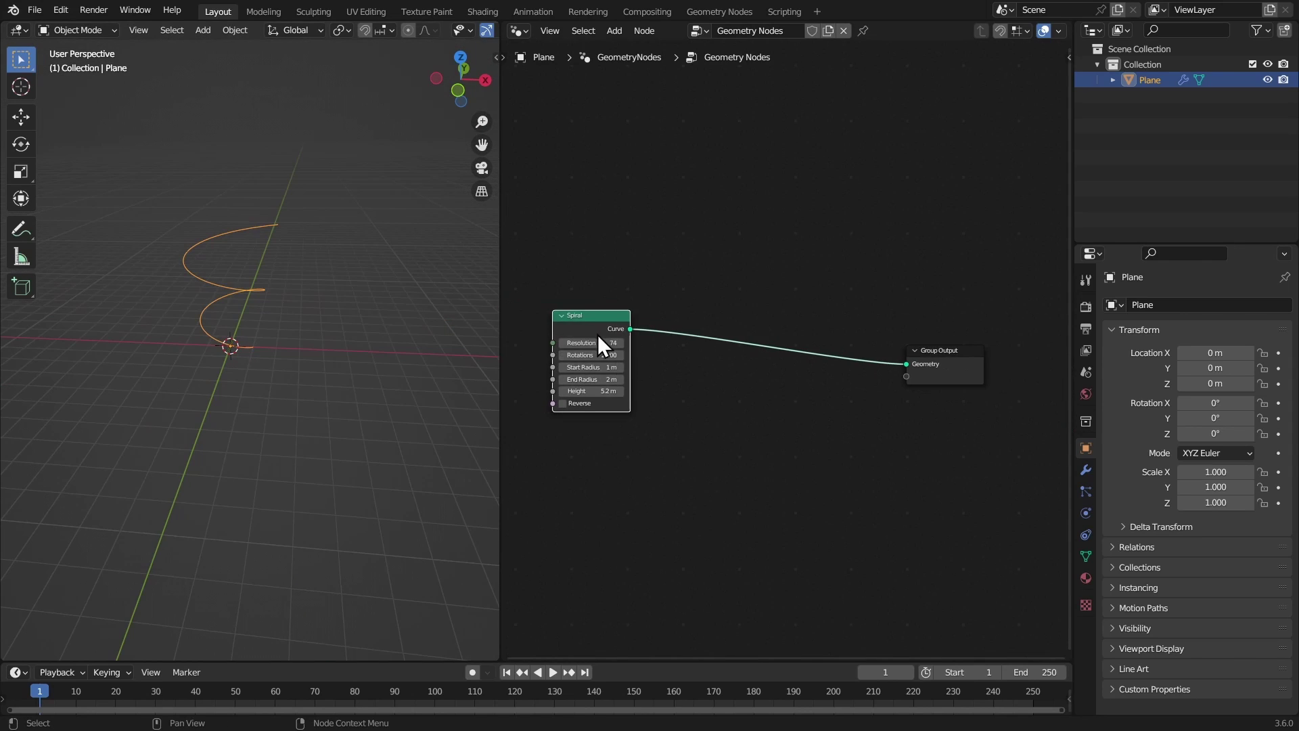
drag(598, 342, 672, 374)
key(shift+a)
text(ctm)
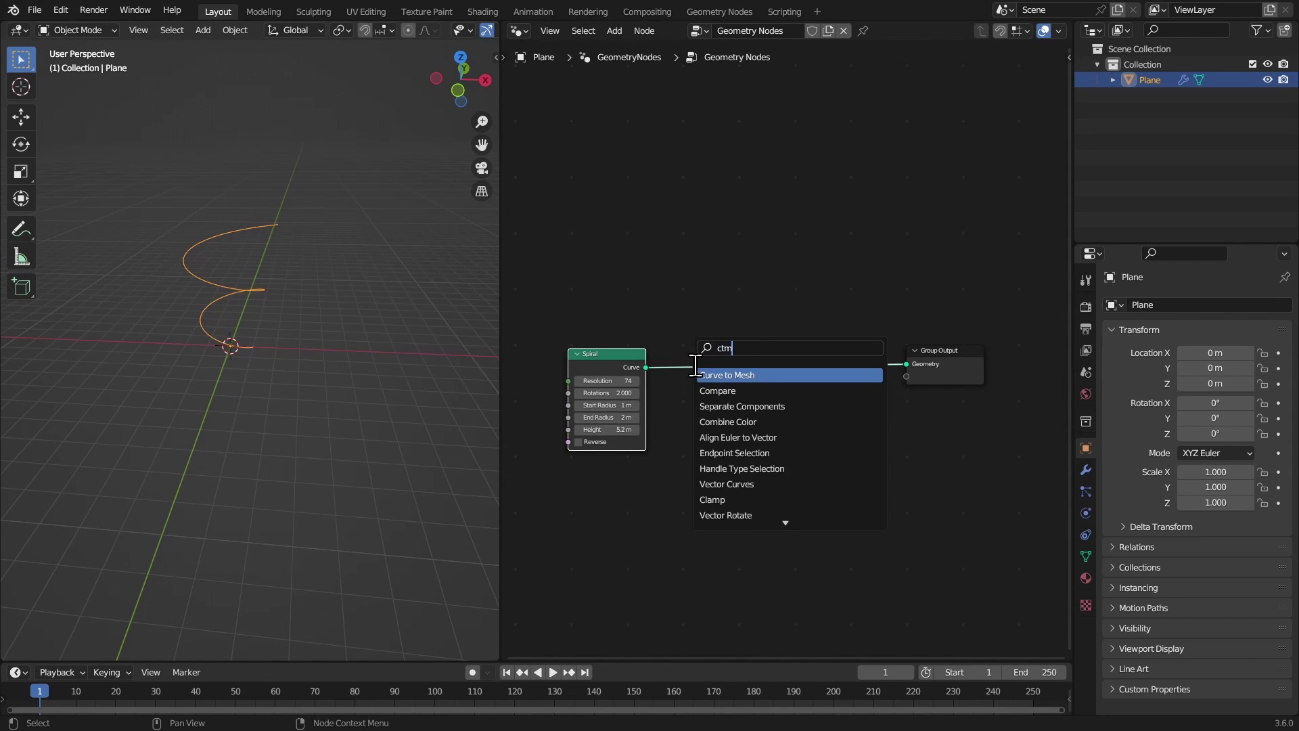
key(Return)
click(736, 380)
- Apply the node result as real geometry with Visual Geometry to Mesh
middle_drag(367, 299, 323, 230)
key(ctrl+a)
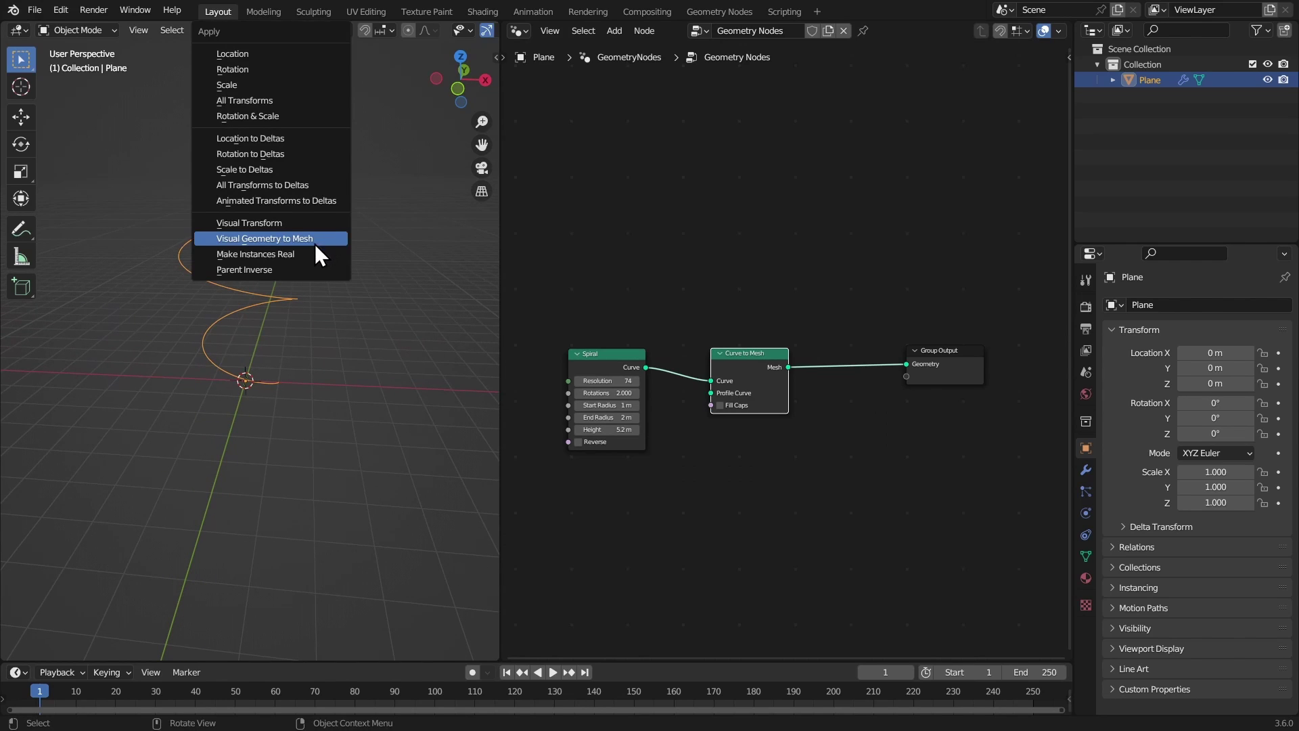
click(296, 238)
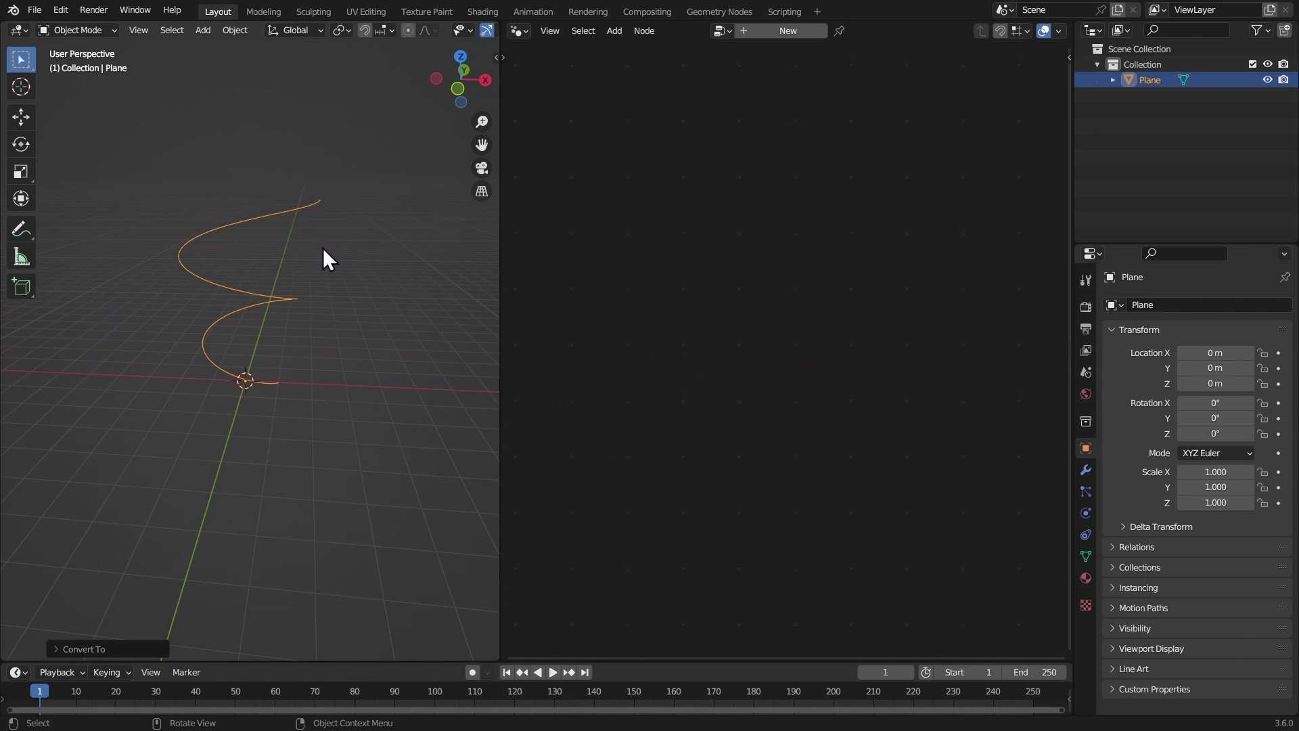
middle_drag(322, 247, 202, 55)
- Convert the object to a curve and check its points in Edit Mode
click(231, 30)
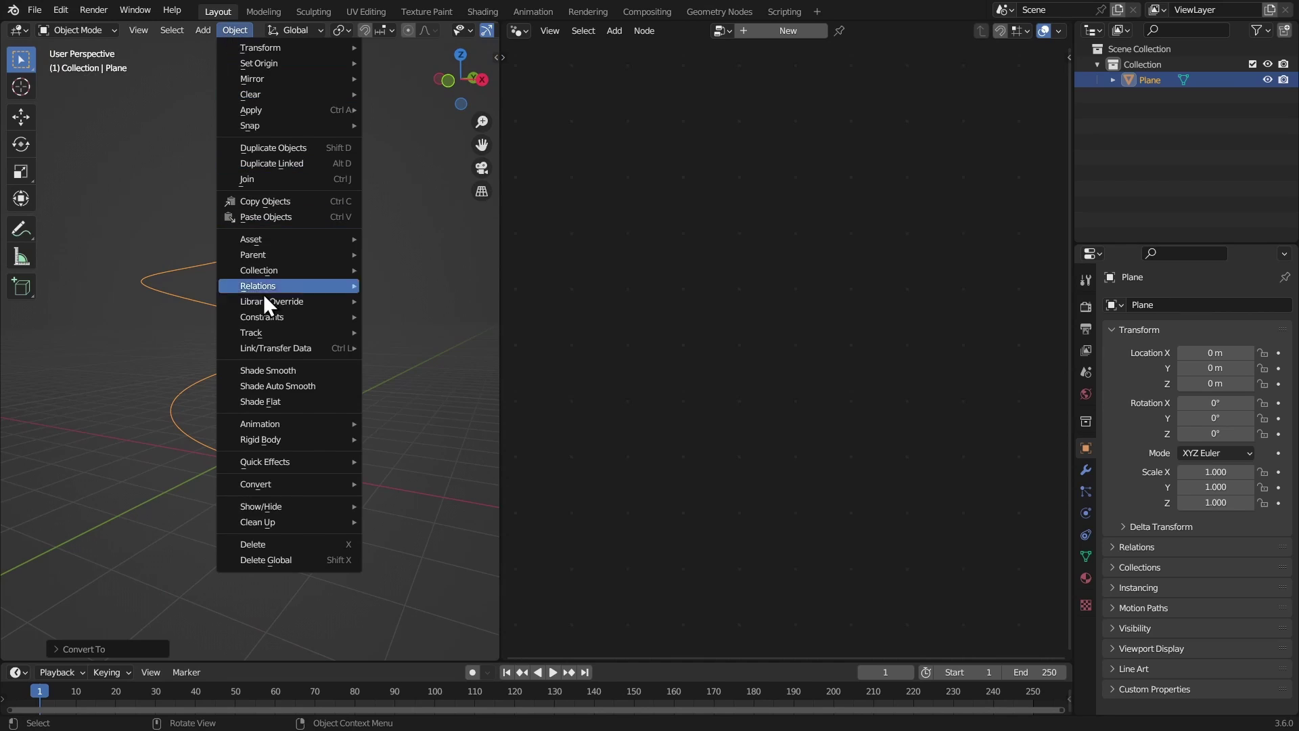
mouse_move(293, 482)
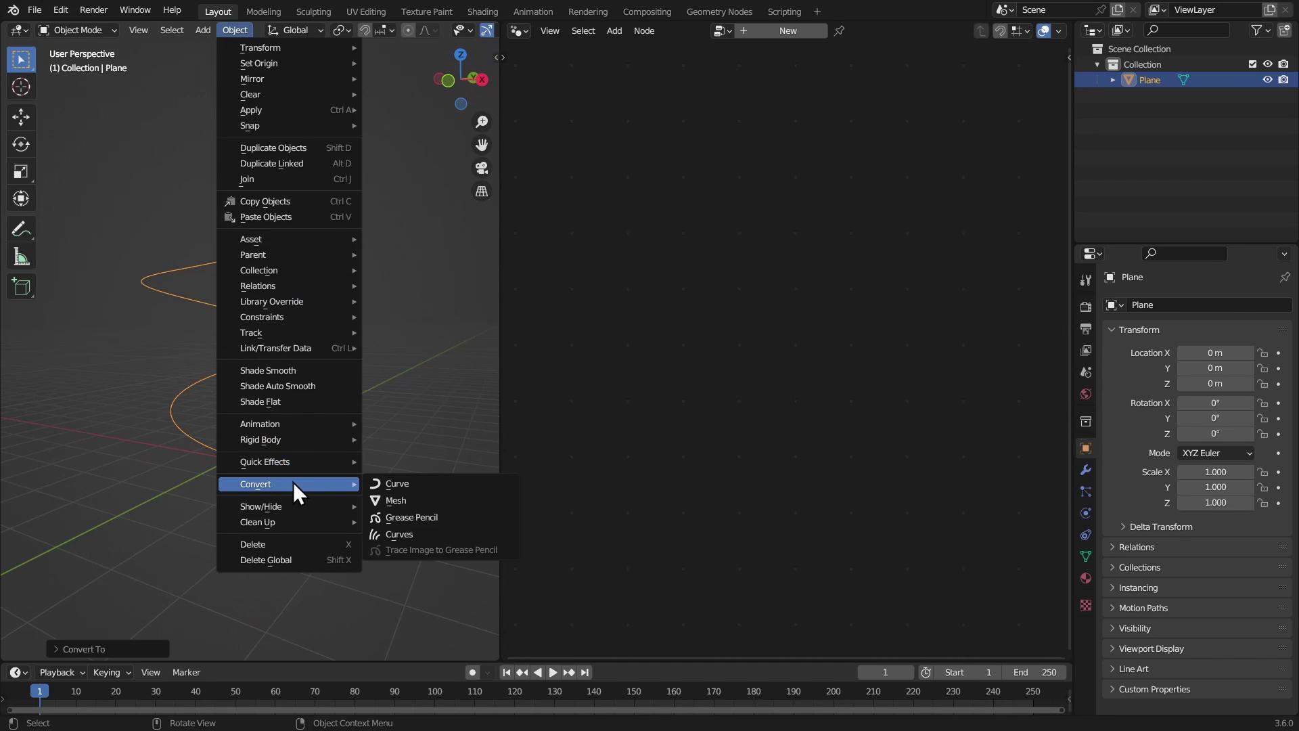
click(405, 485)
key(Tab)
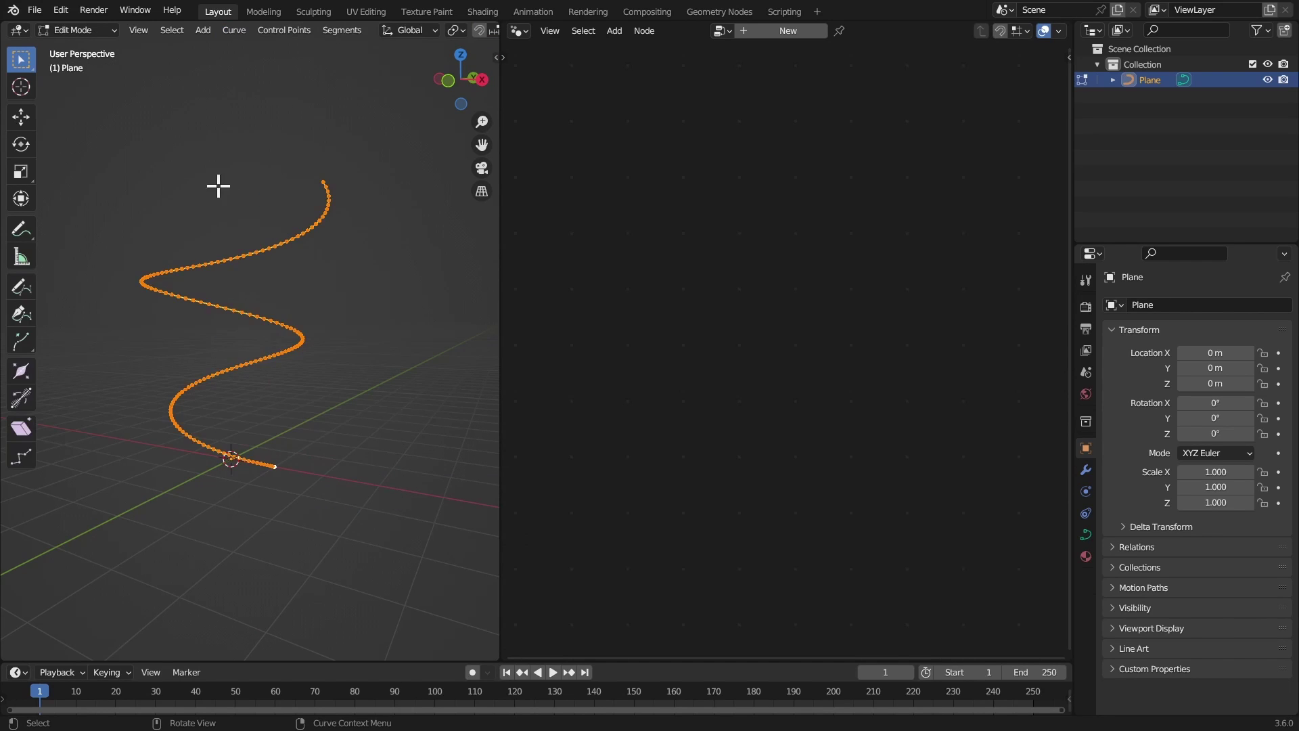
middle_drag(218, 186, 302, 232)
click(274, 220)
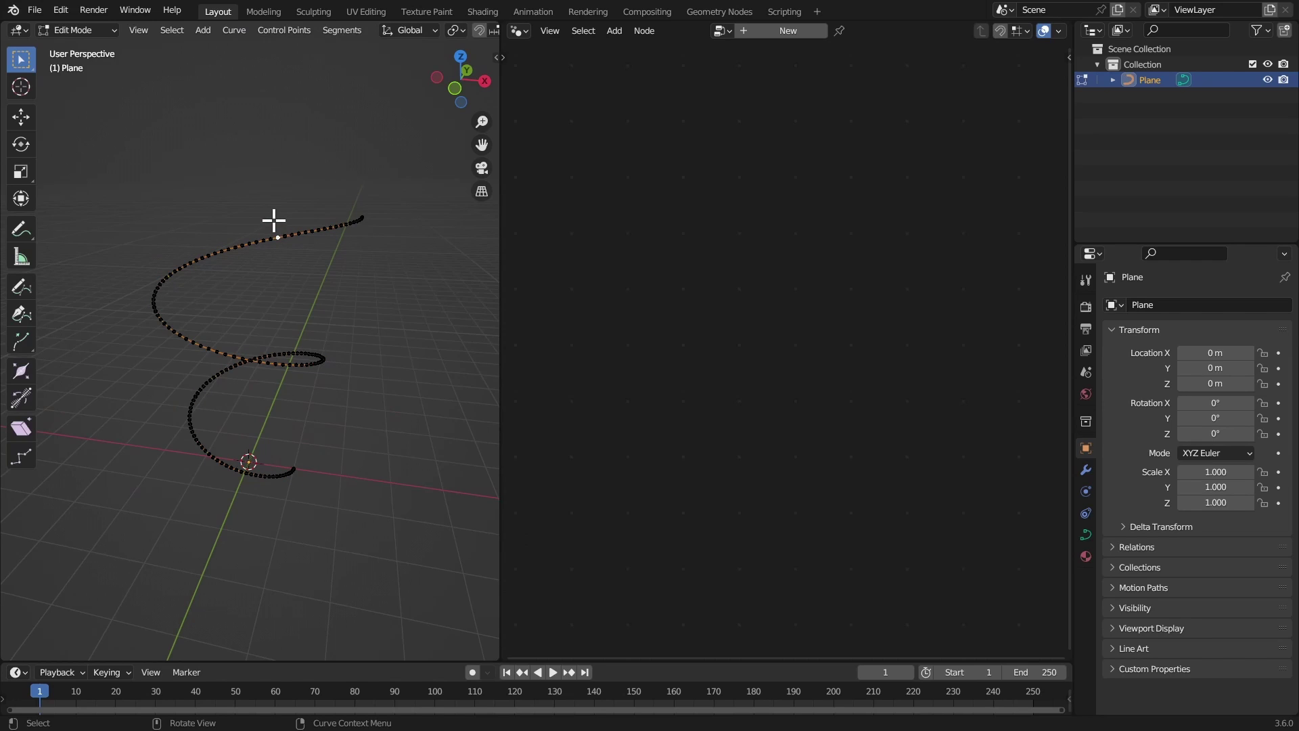
key(Tab)
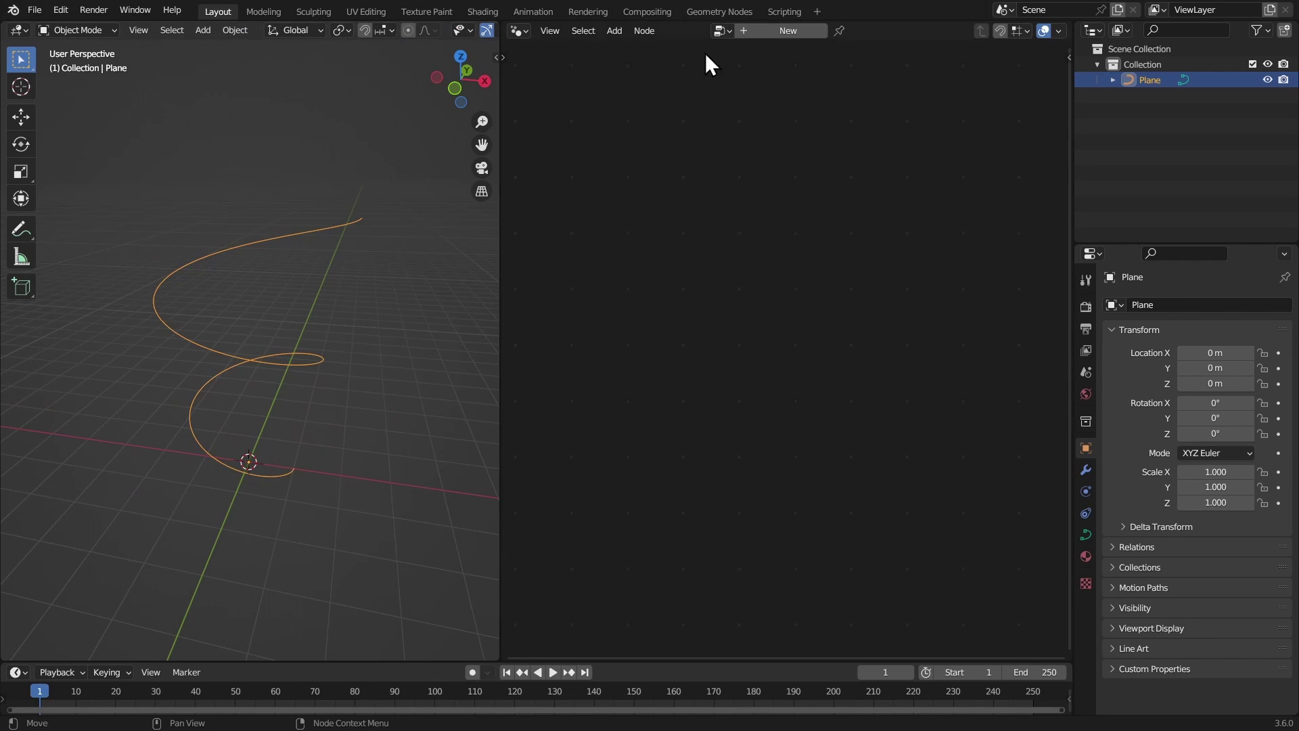
- Create a new node tree for the curve with Curve to Mesh between input and output
click(778, 30)
key(shift+a)
text(ct)
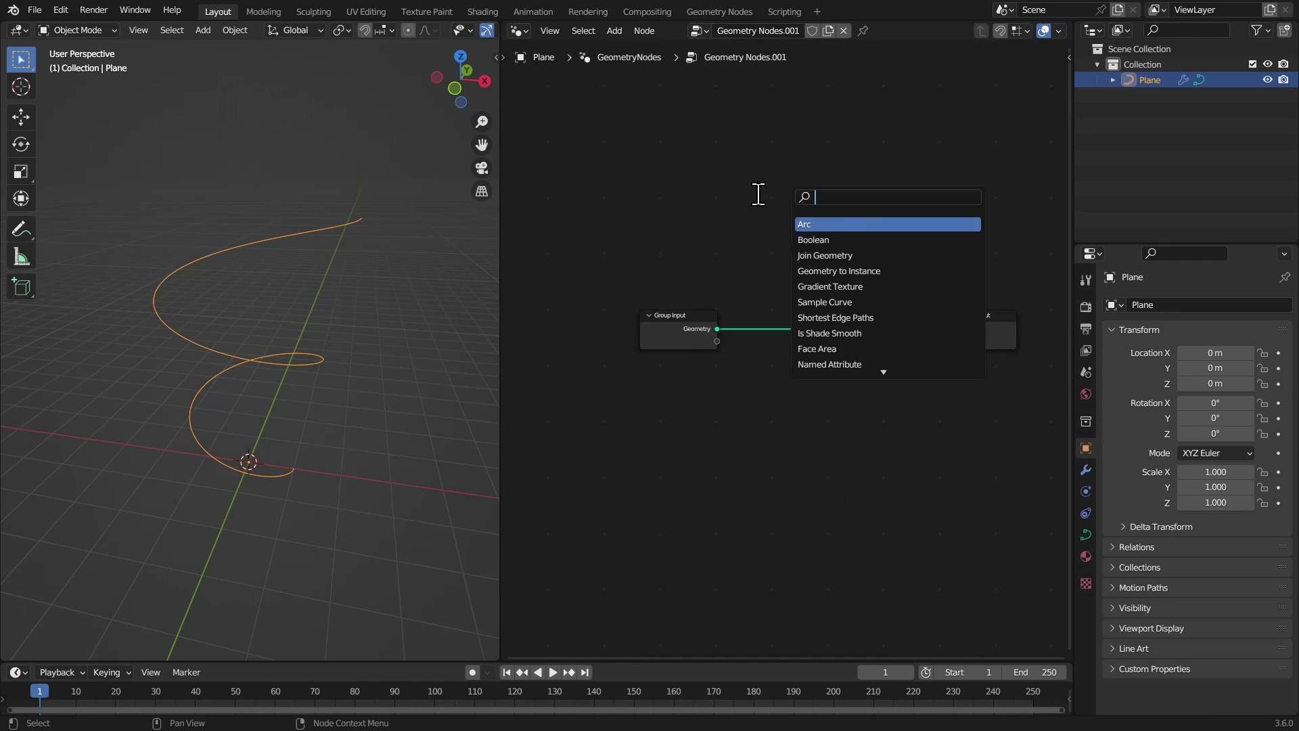
click(825, 318)
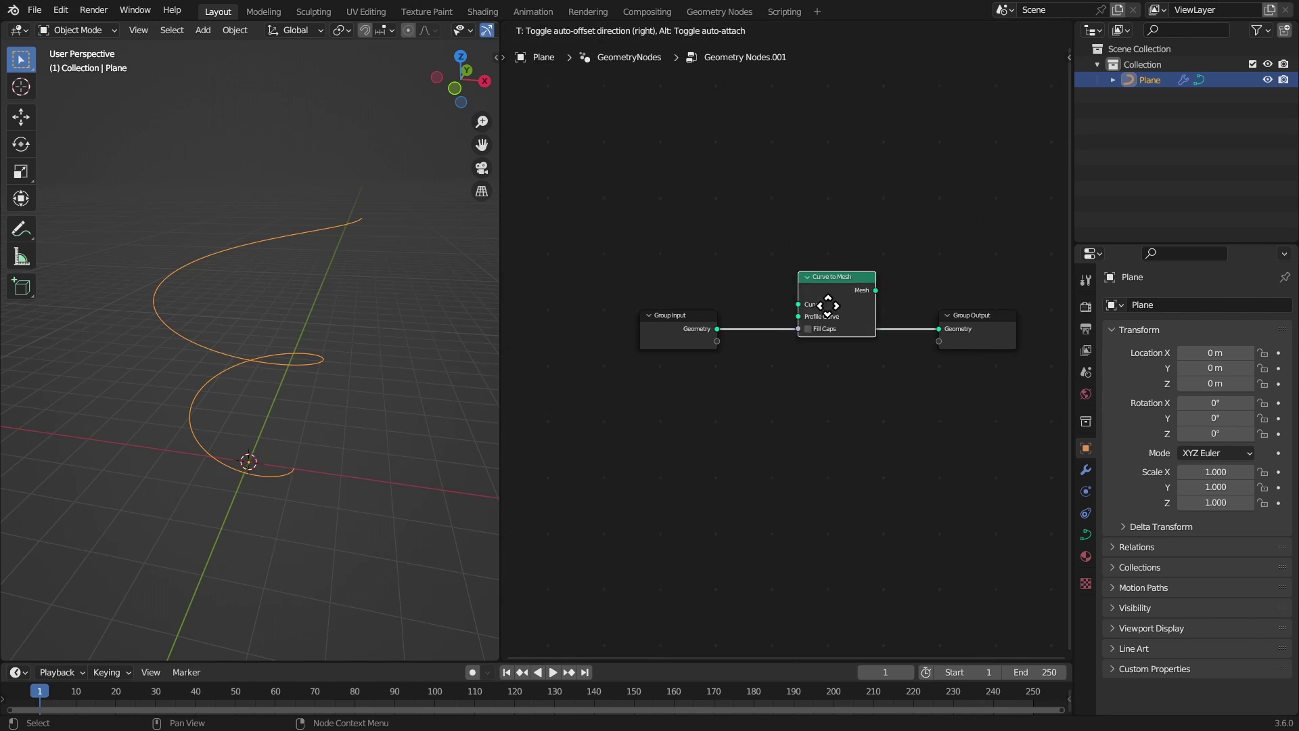
click(819, 248)
- Add a Curve Line node and use it as the Curve to Mesh profile
key(shift+a)
text(line)
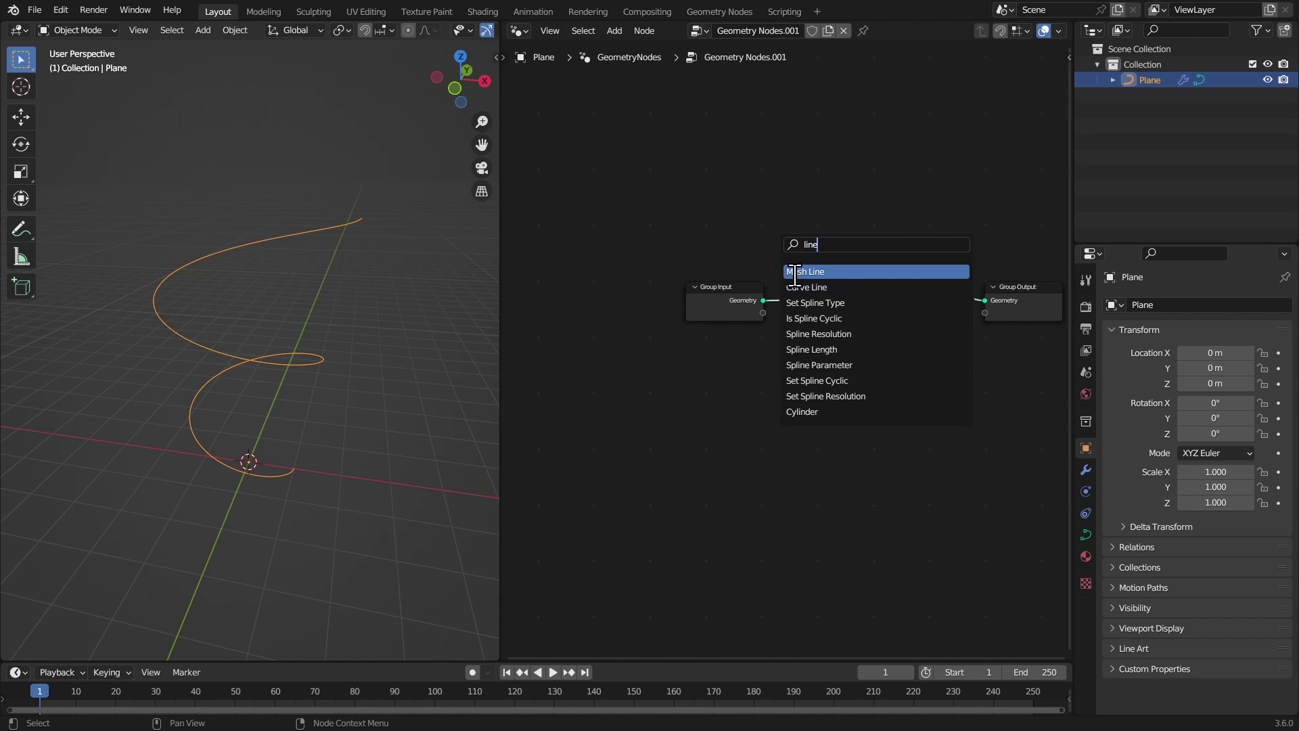
click(806, 287)
click(725, 409)
middle_drag(793, 373, 821, 341)
drag(788, 364, 886, 279)
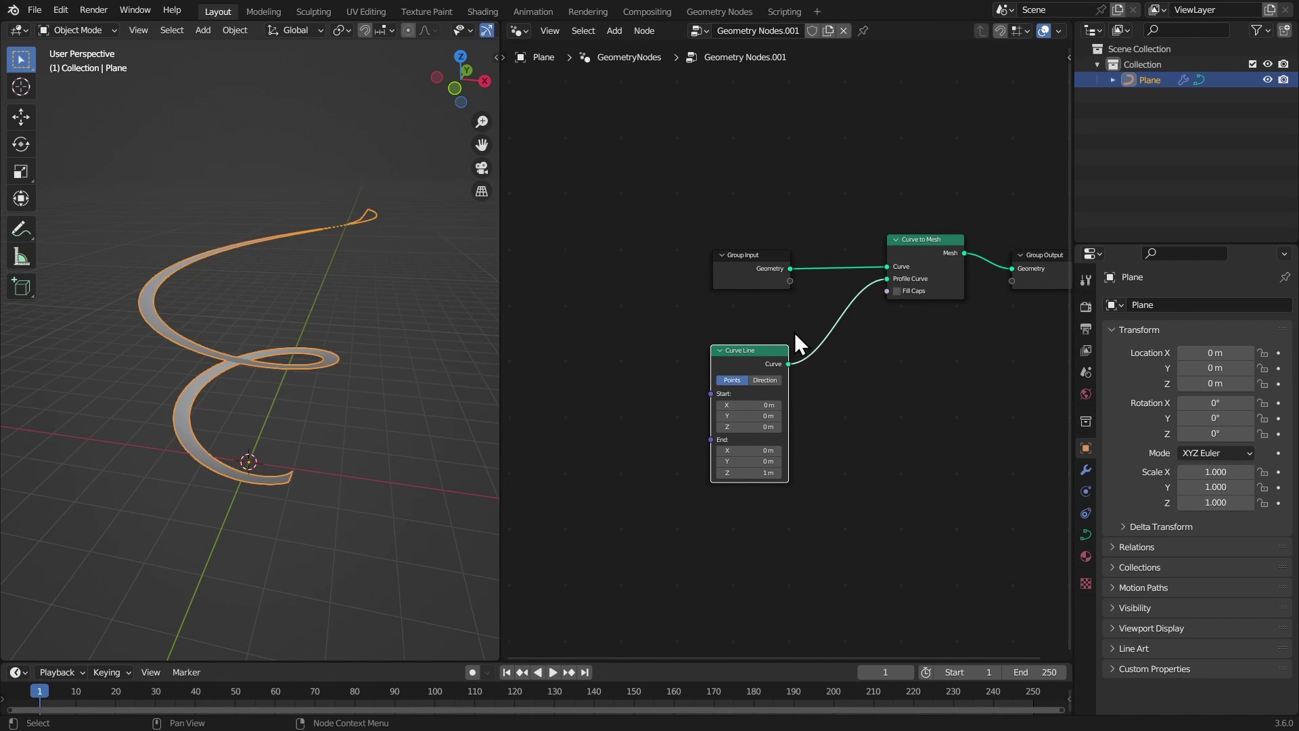
middle_drag(794, 332, 881, 245)
scroll(879, 400, up, 2)
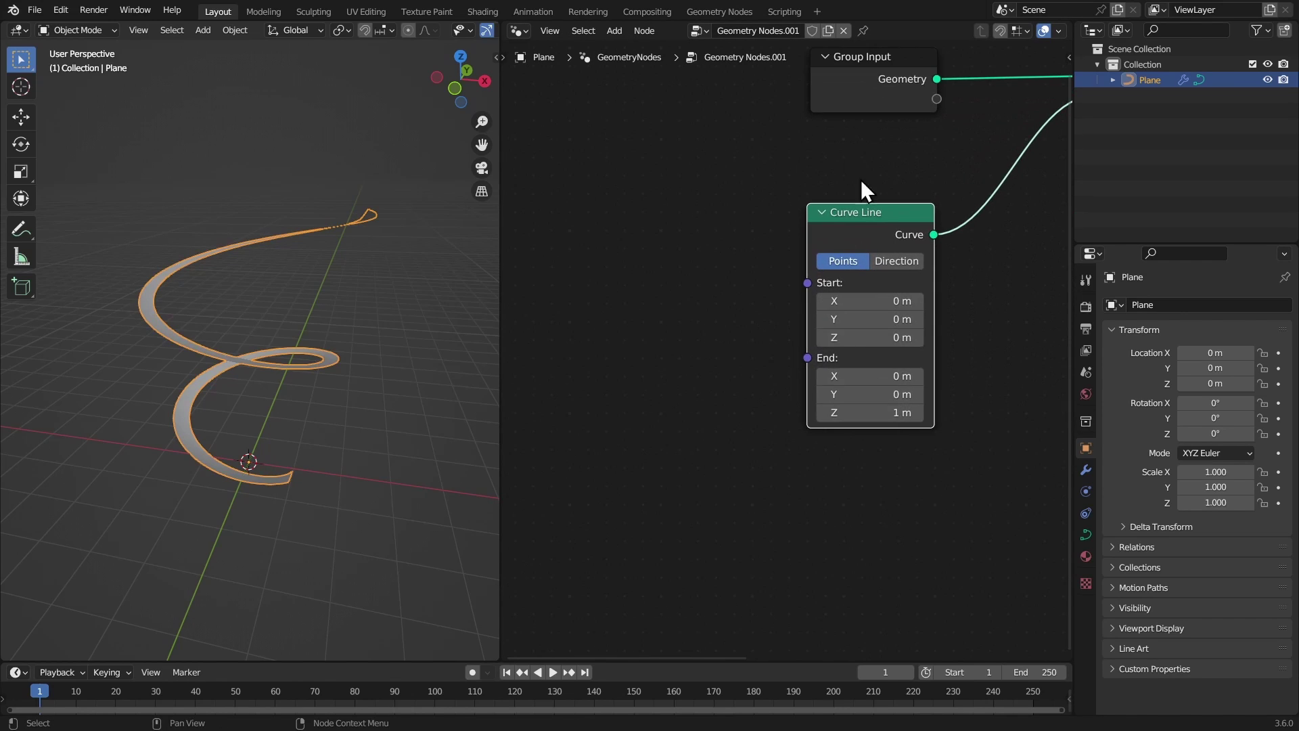
- Set the Curve Line's End Z to 0 m
click(868, 412)
text(0)
key(Return)
middle_drag(735, 245, 781, 261)
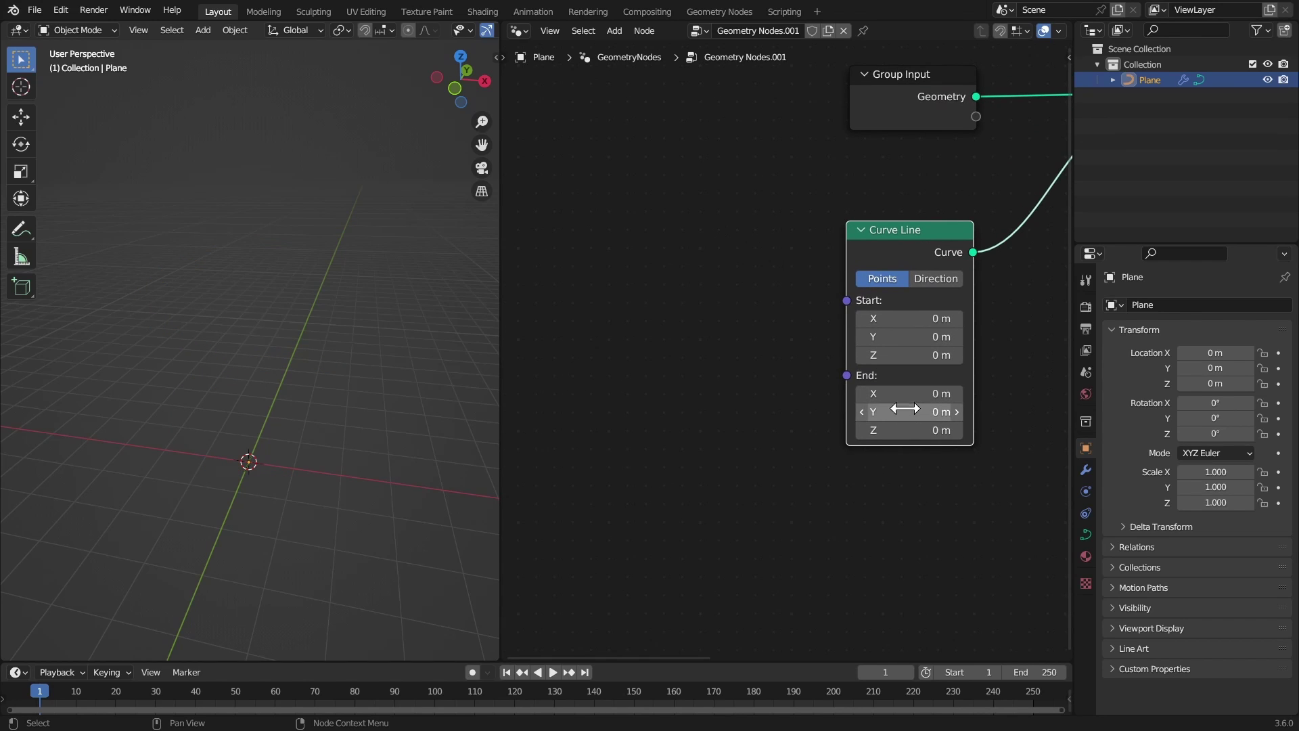
middle_drag(924, 414, 796, 418)
- Set the Curve Line's Start Y to 0.5 m and End Y to -0.5 m
click(805, 323)
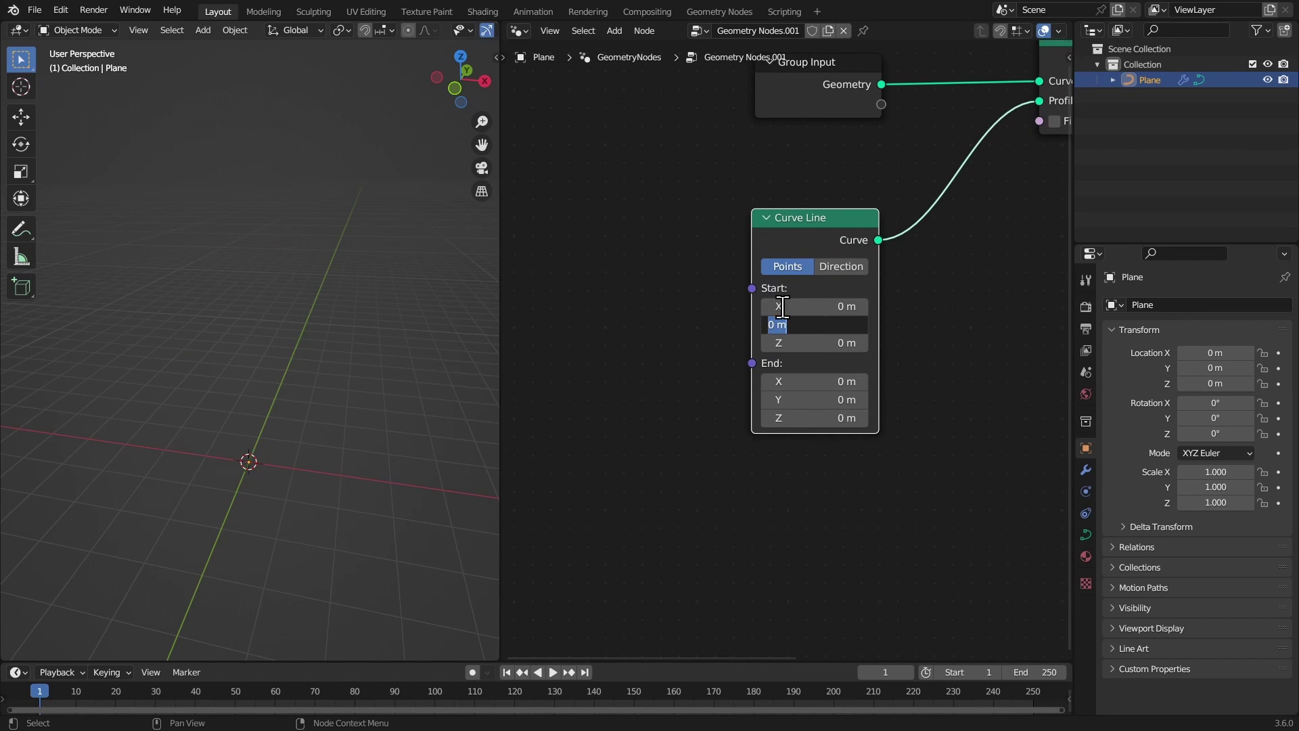
key(BackSpace)
text(.5)
key(Return)
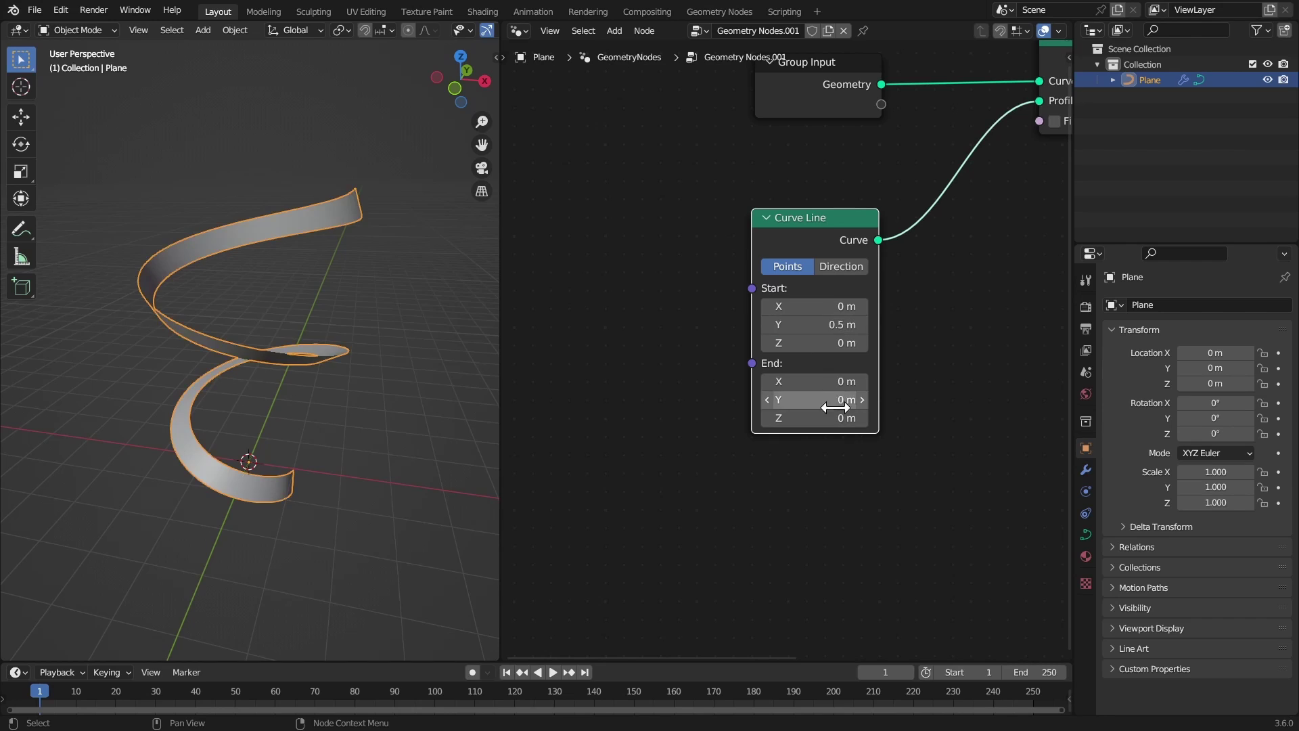
click(829, 399)
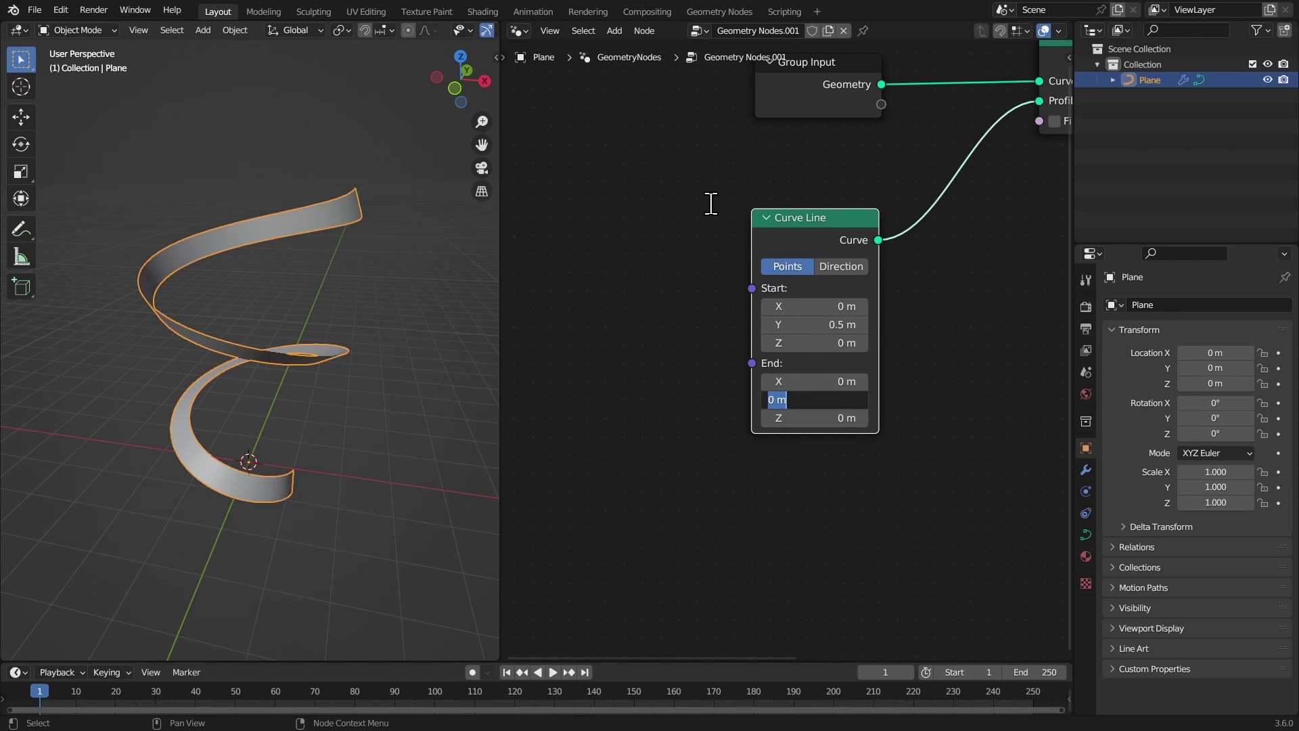
text(-0)
text(.5)
key(Return)
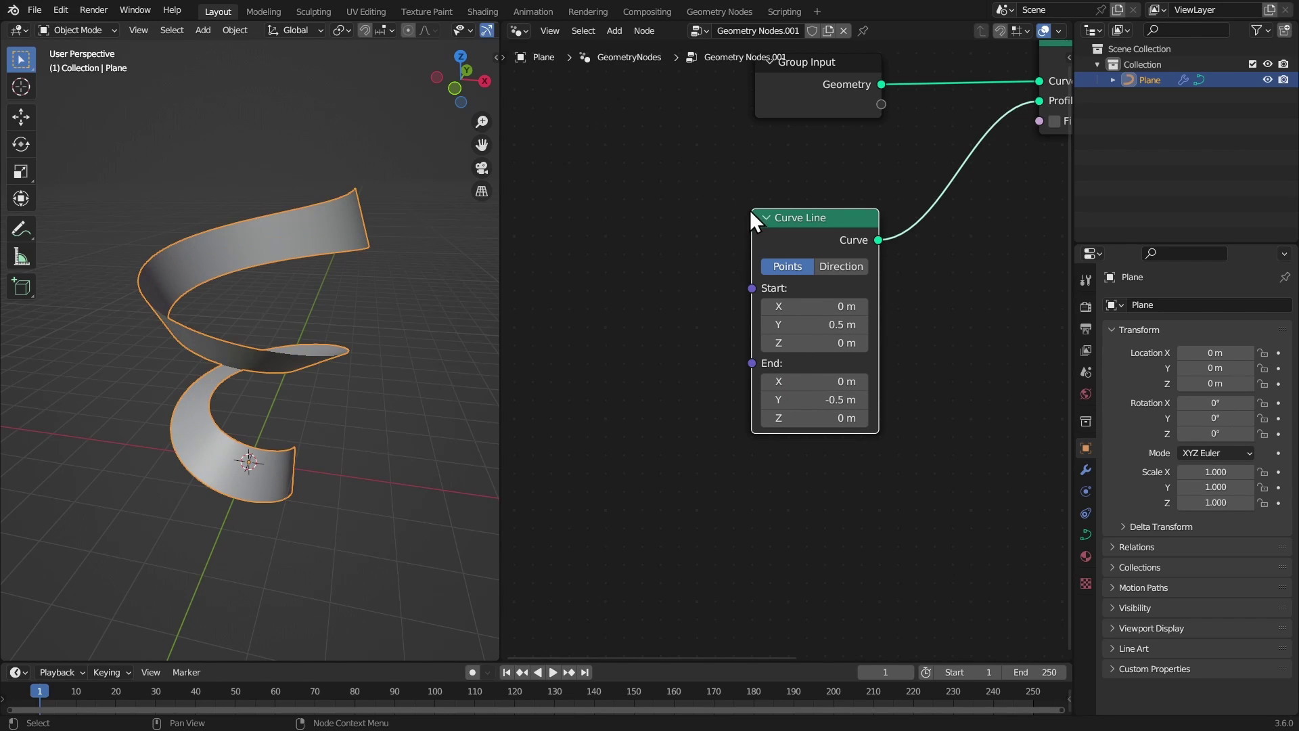
middle_drag(457, 174, 467, 433)
scroll(745, 362, down, 4)
drag(753, 347, 628, 293)
- Insert a Set Curve Radius node on the curve link with Radius 0.715 m
key(shift+a)
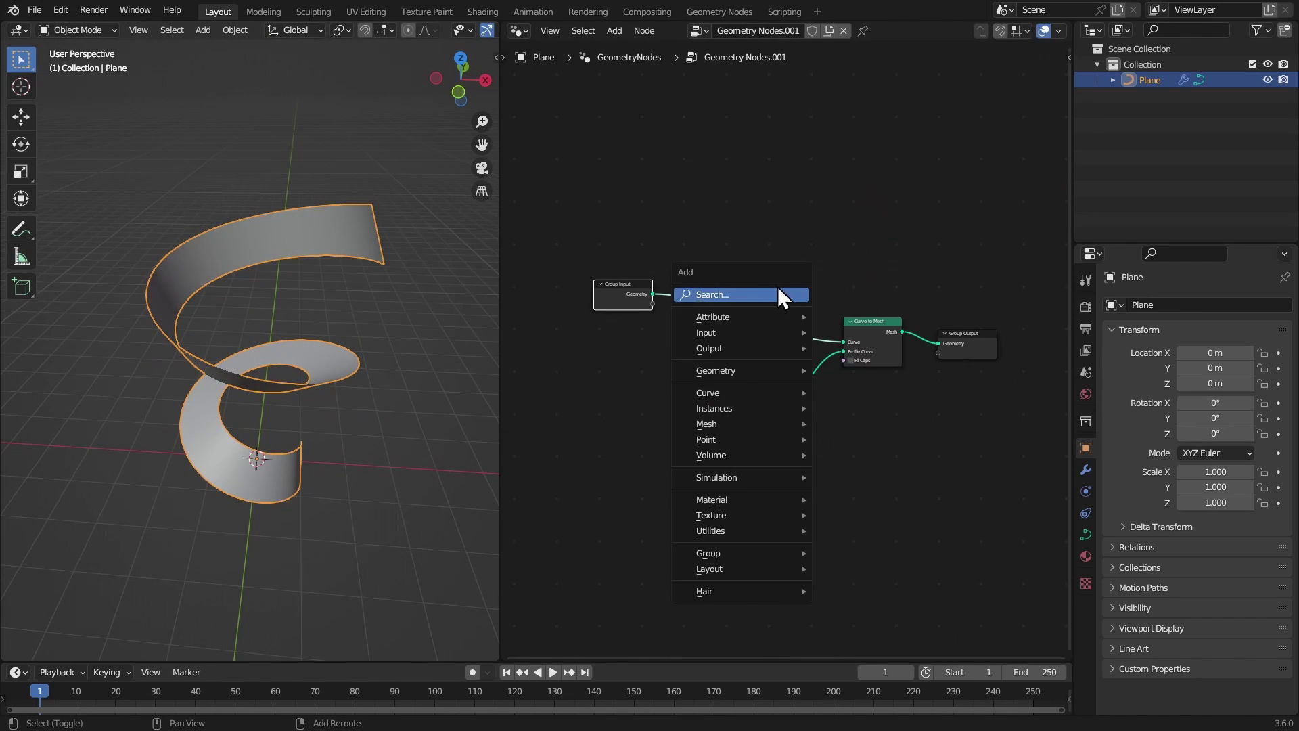
click(777, 288)
text(se)
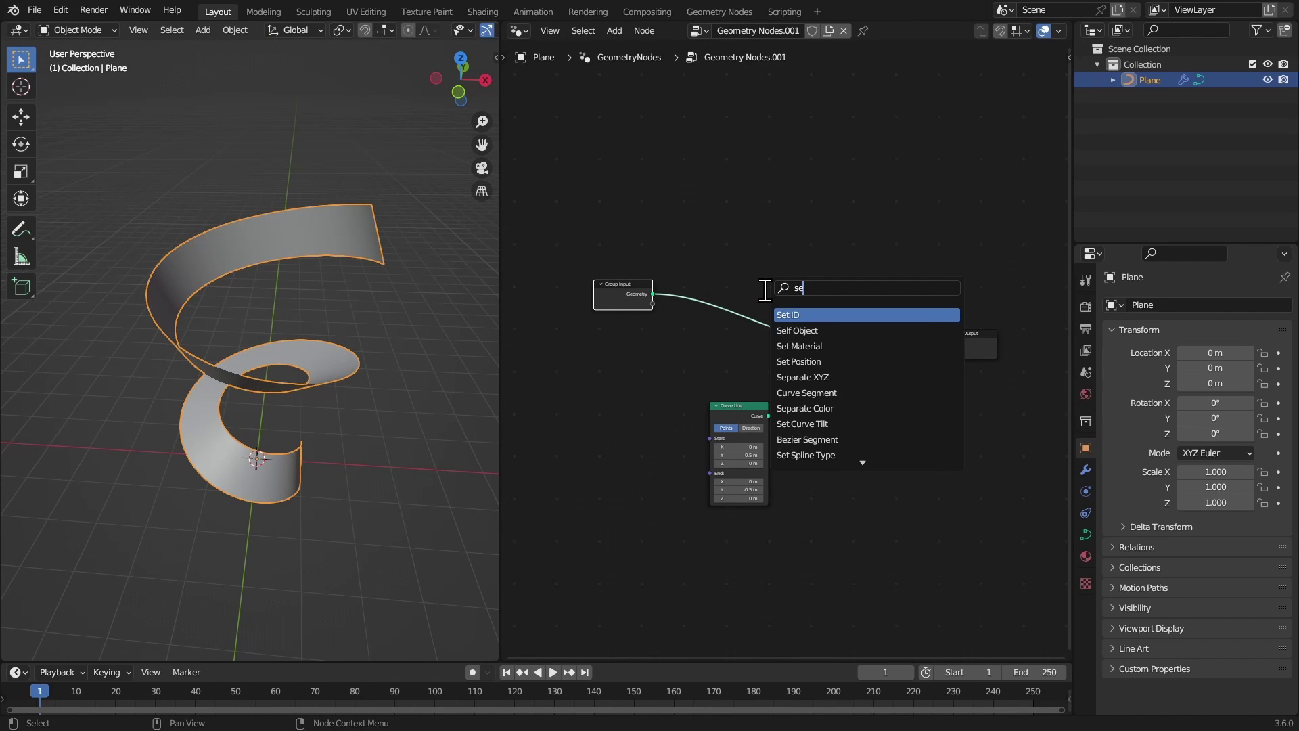
text(t c)
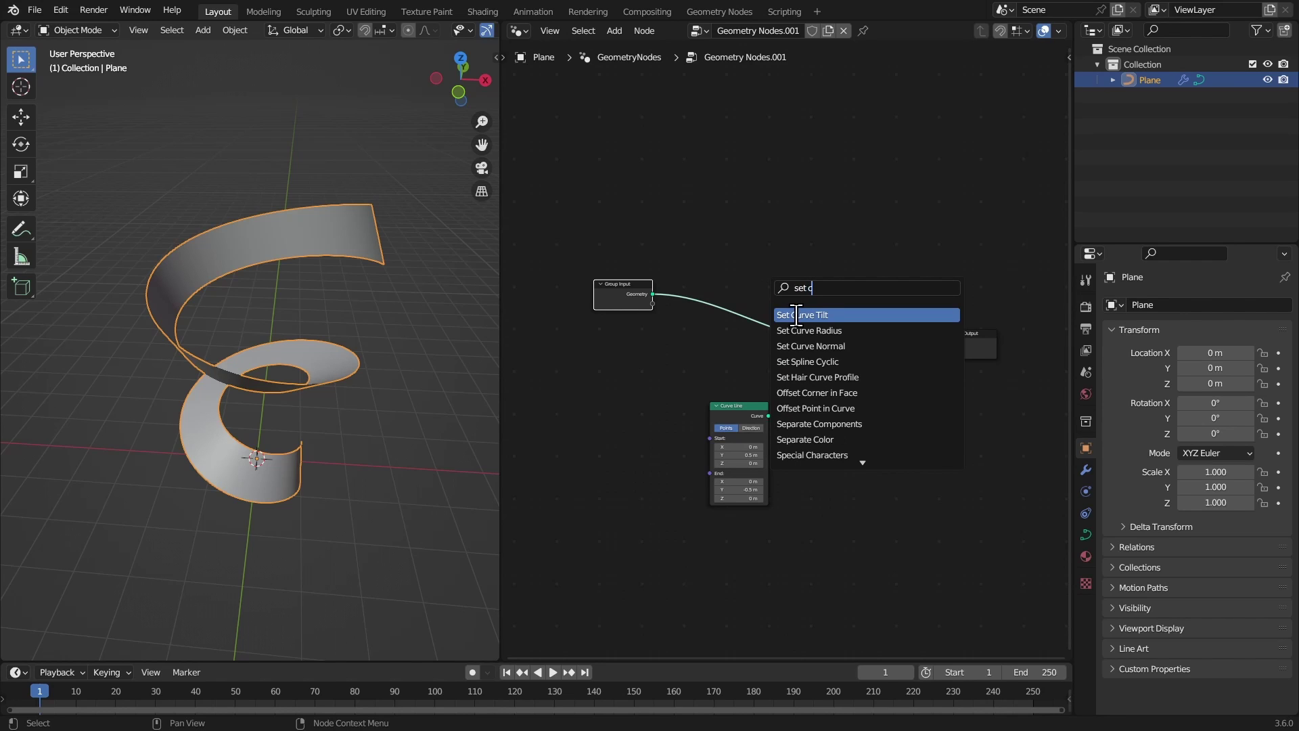
click(798, 330)
click(763, 348)
ctrl+middle_drag(686, 356, 846, 366)
drag(845, 366, 848, 366)
key(ctrl+space)
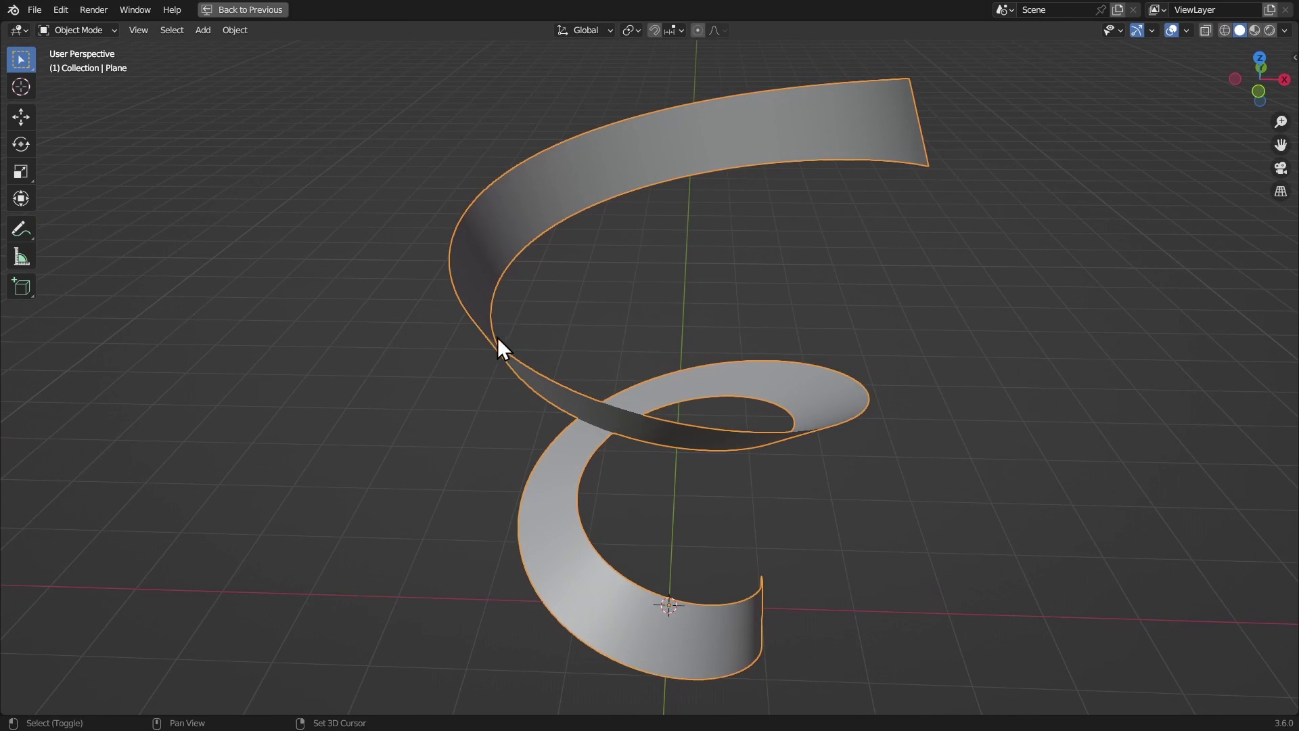
middle_drag(497, 337, 396, 298)
key(ctrl+space)
middle_drag(255, 245, 283, 222)
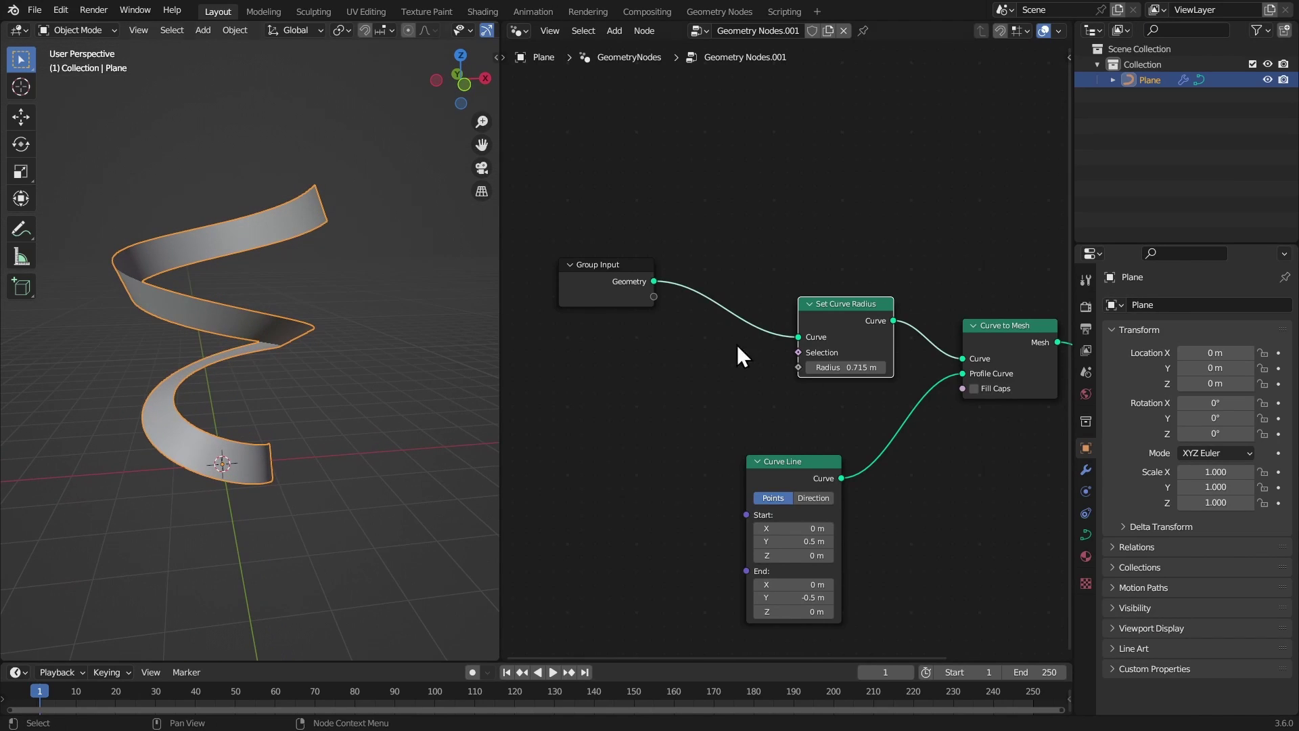
scroll(737, 344, down, 1)
ctrl+scroll(737, 344, down, 5)
drag(803, 333, 995, 294)
- Add an unconnected Delete Geometry node to the tree
key(shift+a)
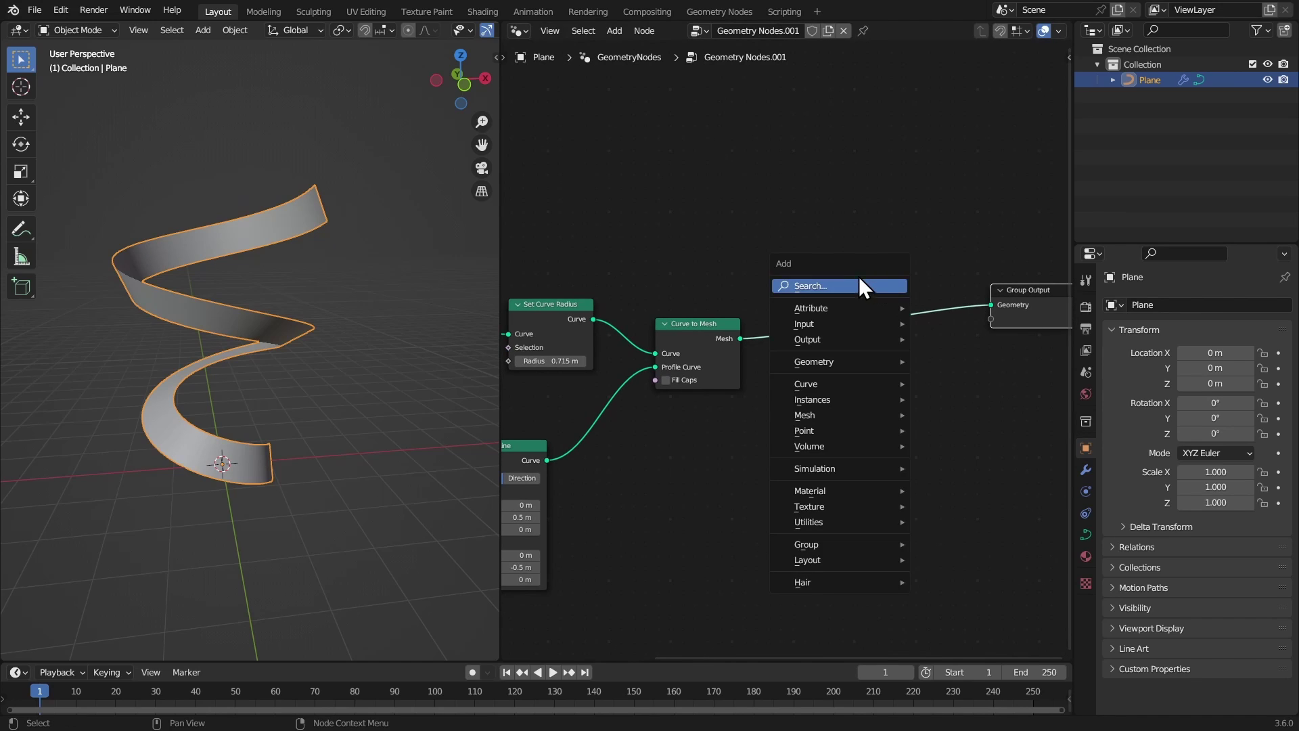
click(841, 283)
text(de)
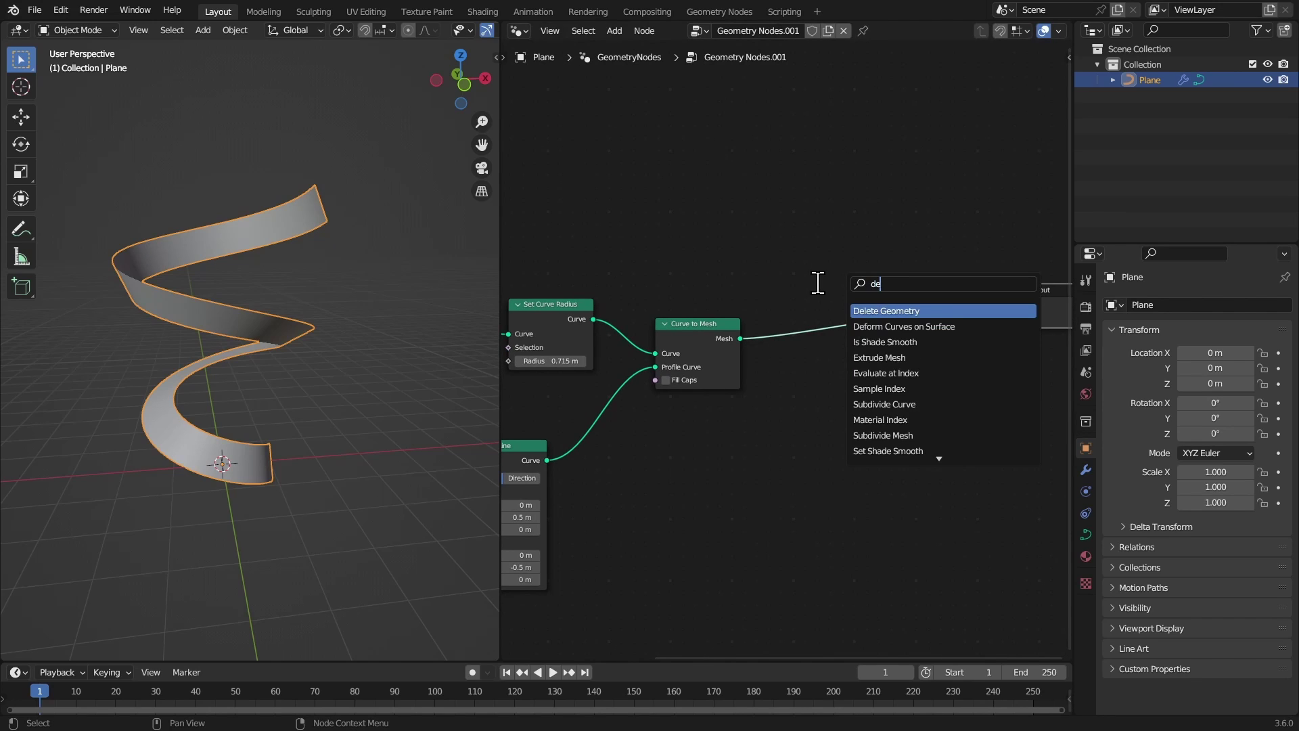
click(882, 311)
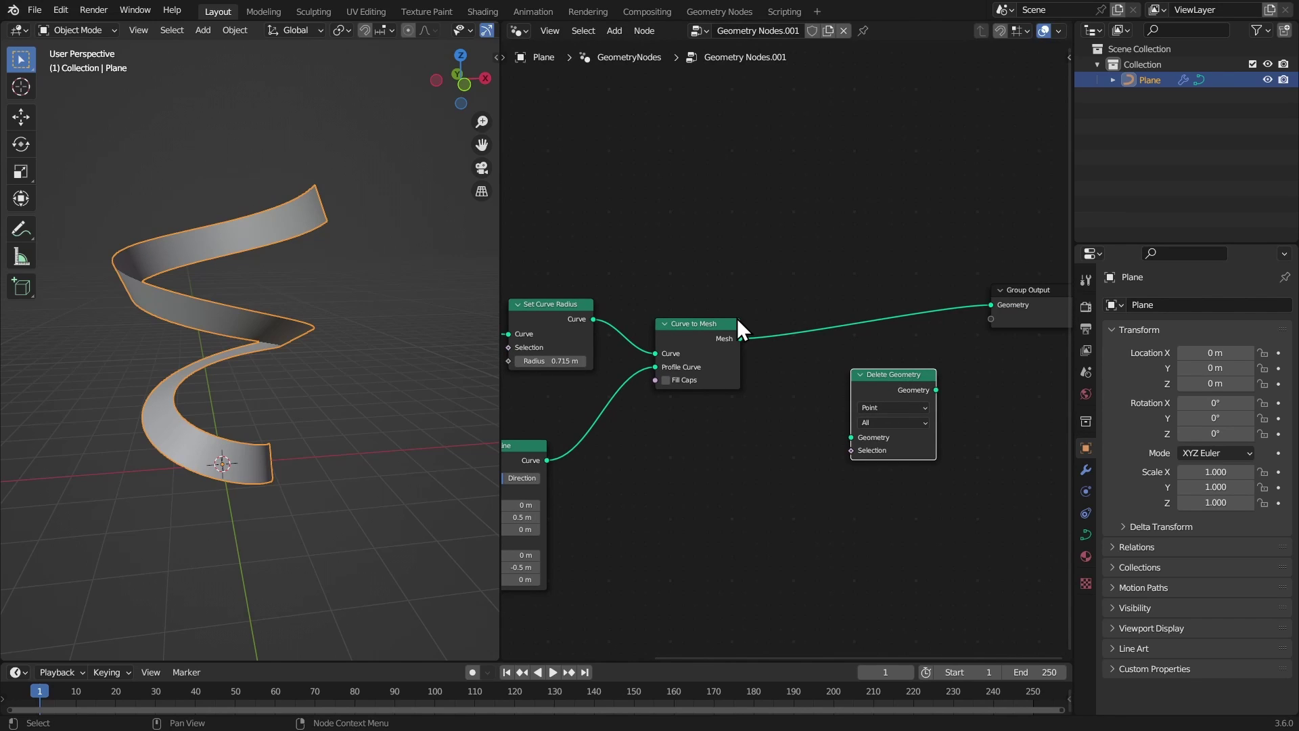
scroll(352, 247, up, 5)
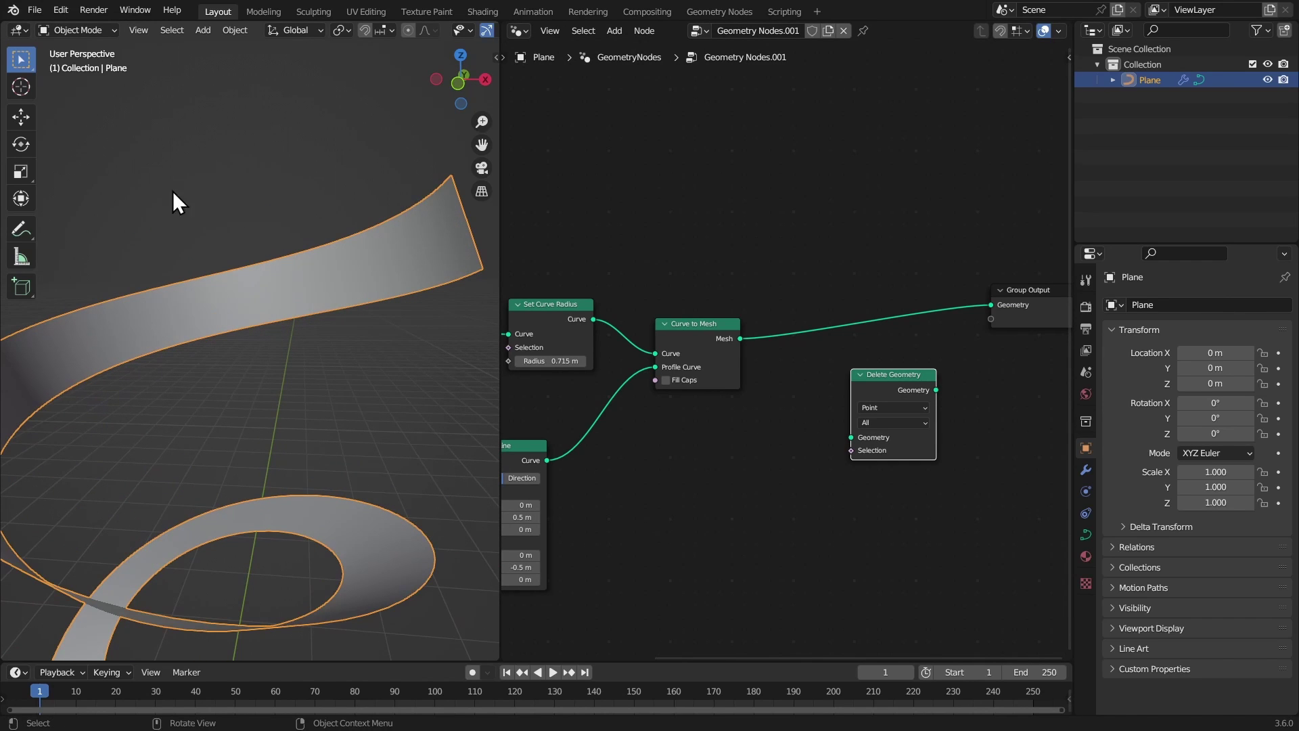
click(21, 229)
scroll(282, 223, up, 3)
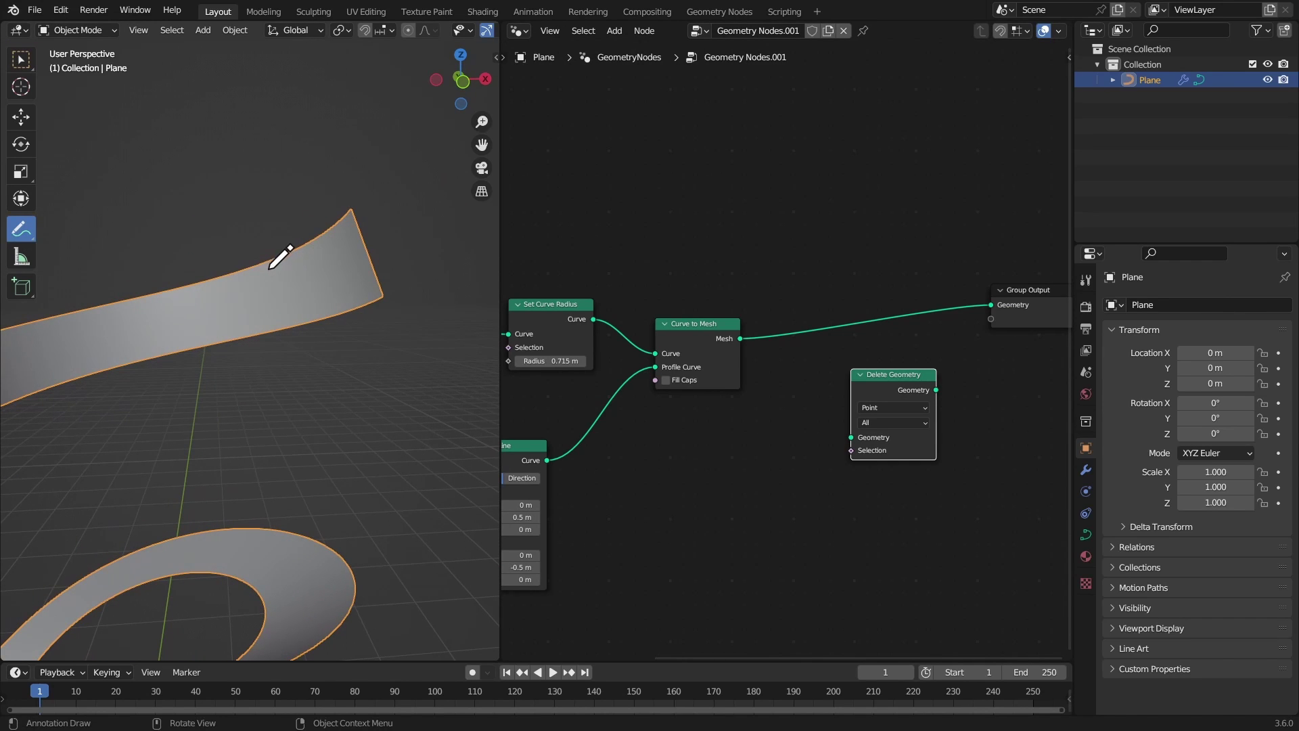
drag(270, 268, 182, 296)
mouse_move(238, 284)
middle_down()
mouse_move(221, 270)
mouse_move(237, 260)
mouse_move(245, 288)
middle_up()
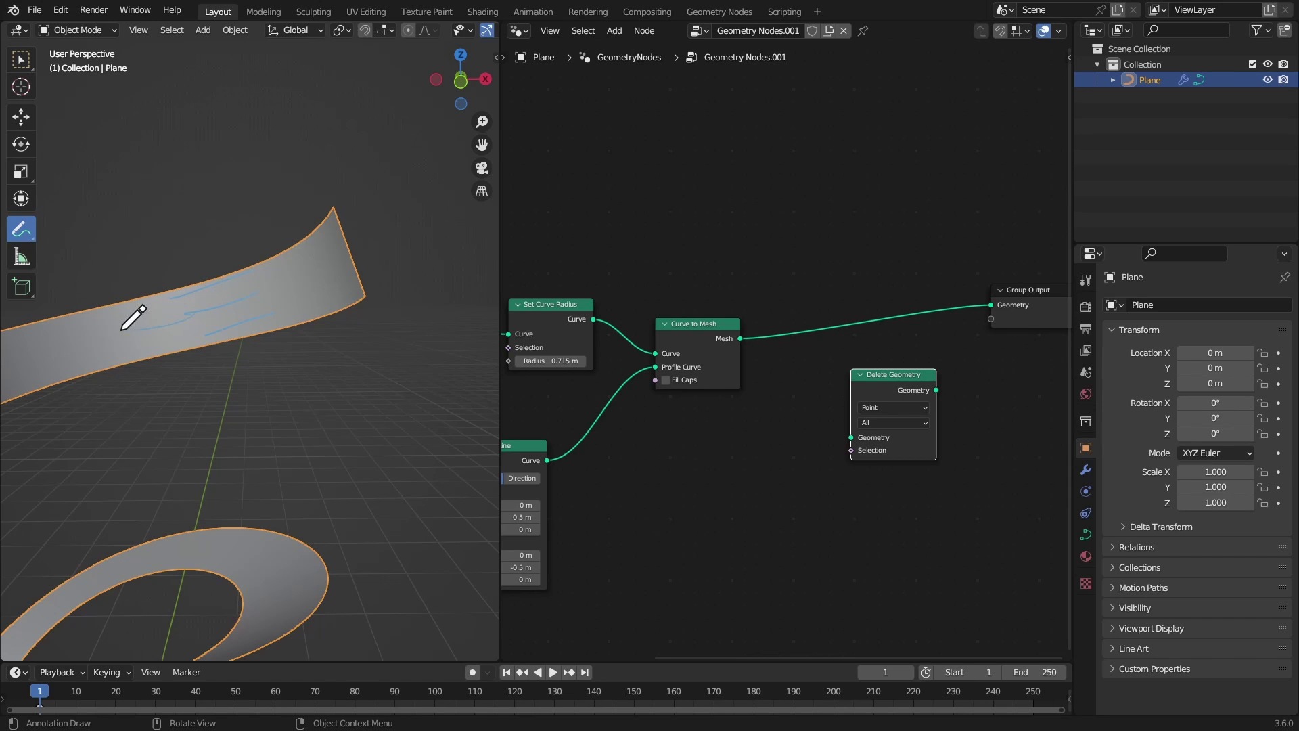
drag(128, 318, 160, 319)
key(ctrl+z)
key(ctrl+z)
key(ctrl+z)
key(ctrl+z)
click(20, 61)
middle_drag(187, 191, 310, 209)
- Insert Delete Geometry between Curve to Mesh and Group Output and mute it
key(t)
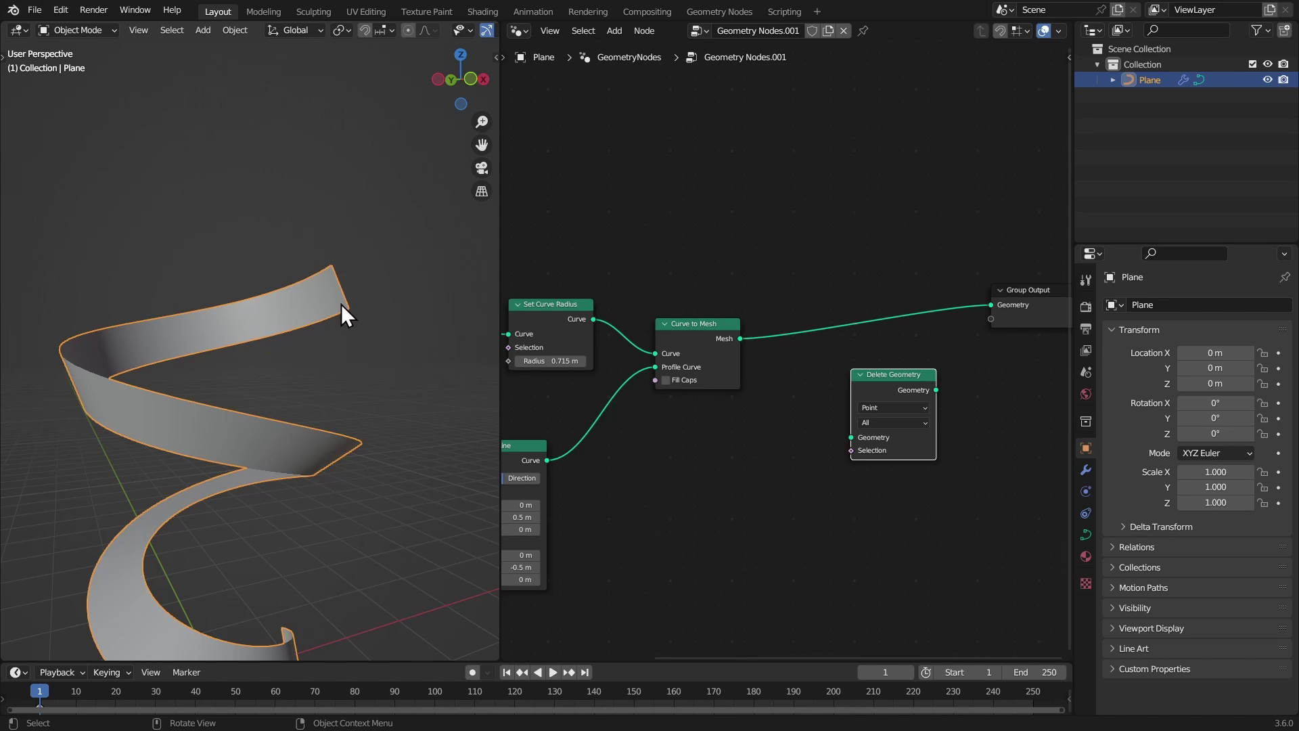
mouse_move(341, 303)
middle_down()
mouse_move(371, 242)
mouse_move(350, 262)
mouse_move(268, 272)
mouse_move(332, 337)
mouse_move(327, 303)
mouse_move(318, 310)
middle_up()
drag(893, 384, 875, 309)
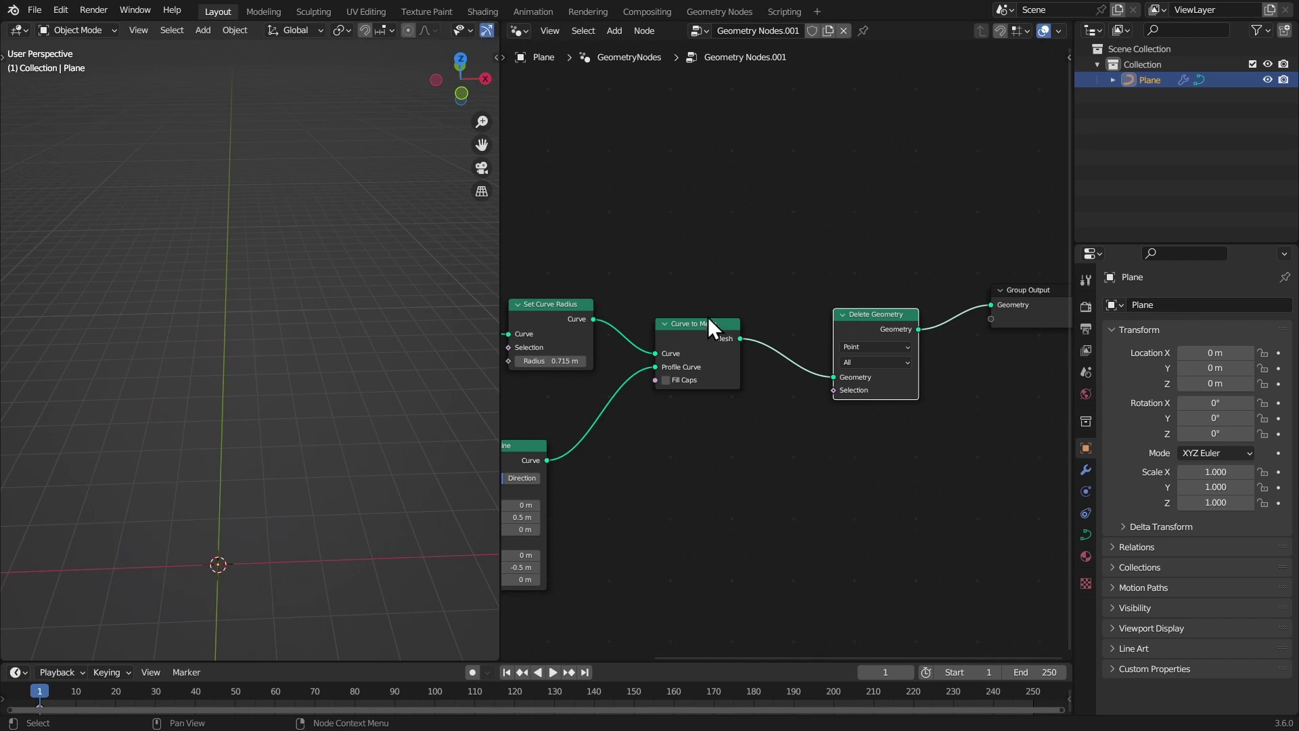
key(m)
- Switch the viewport to wireframe shading to show the ribbon's edges
mouse_move(413, 311)
middle_down()
mouse_move(315, 270)
mouse_move(388, 196)
mouse_move(341, 278)
mouse_move(412, 200)
middle_up()
key(shift+z)
middle_drag(602, 399, 704, 377)
drag(704, 376, 604, 384)
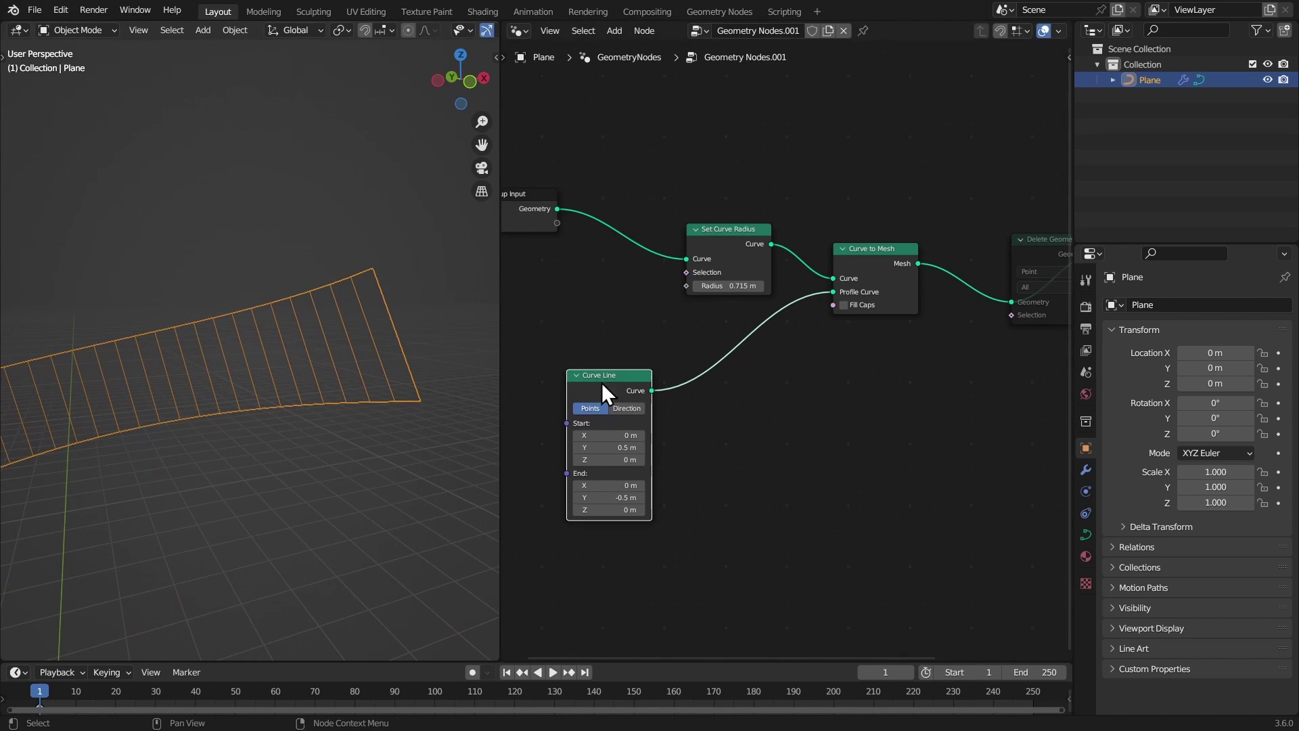
middle_drag(466, 318, 437, 268)
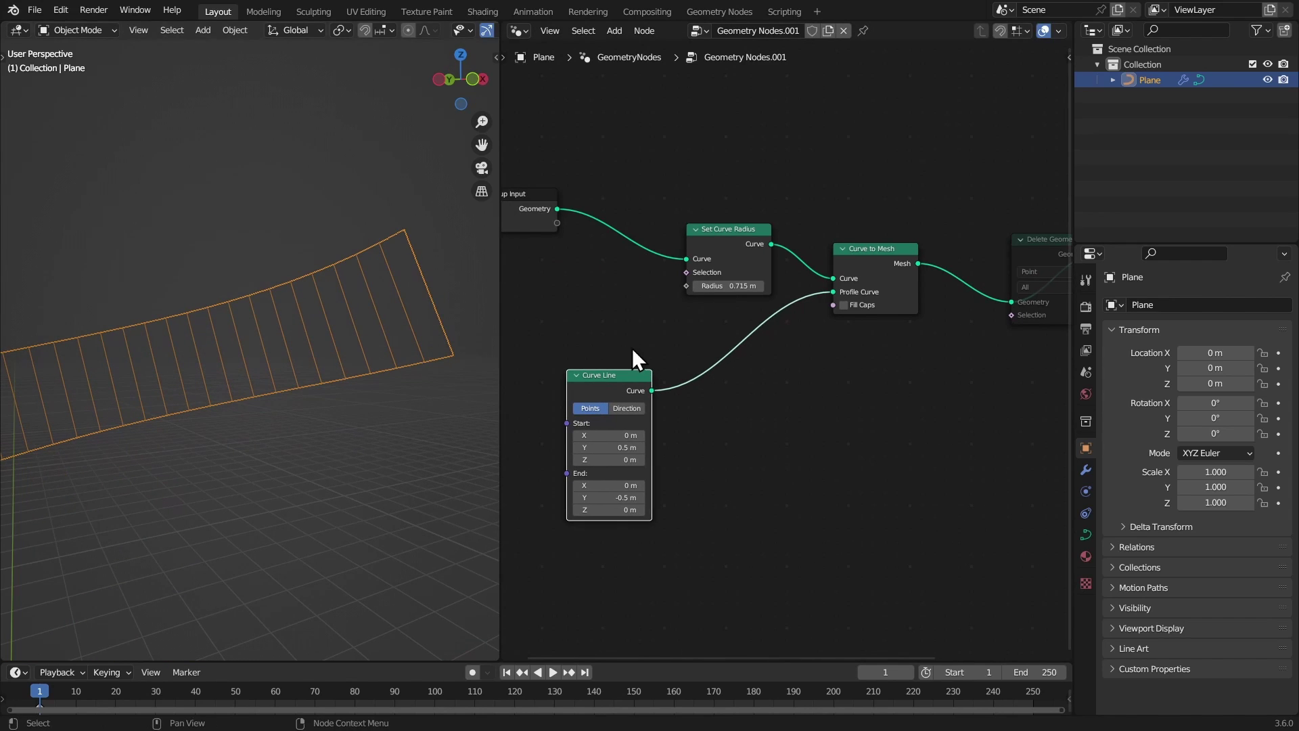
- Insert a Resample Curve node with Count 4 between Curve Line and the profile input
key(shift+a)
text(res)
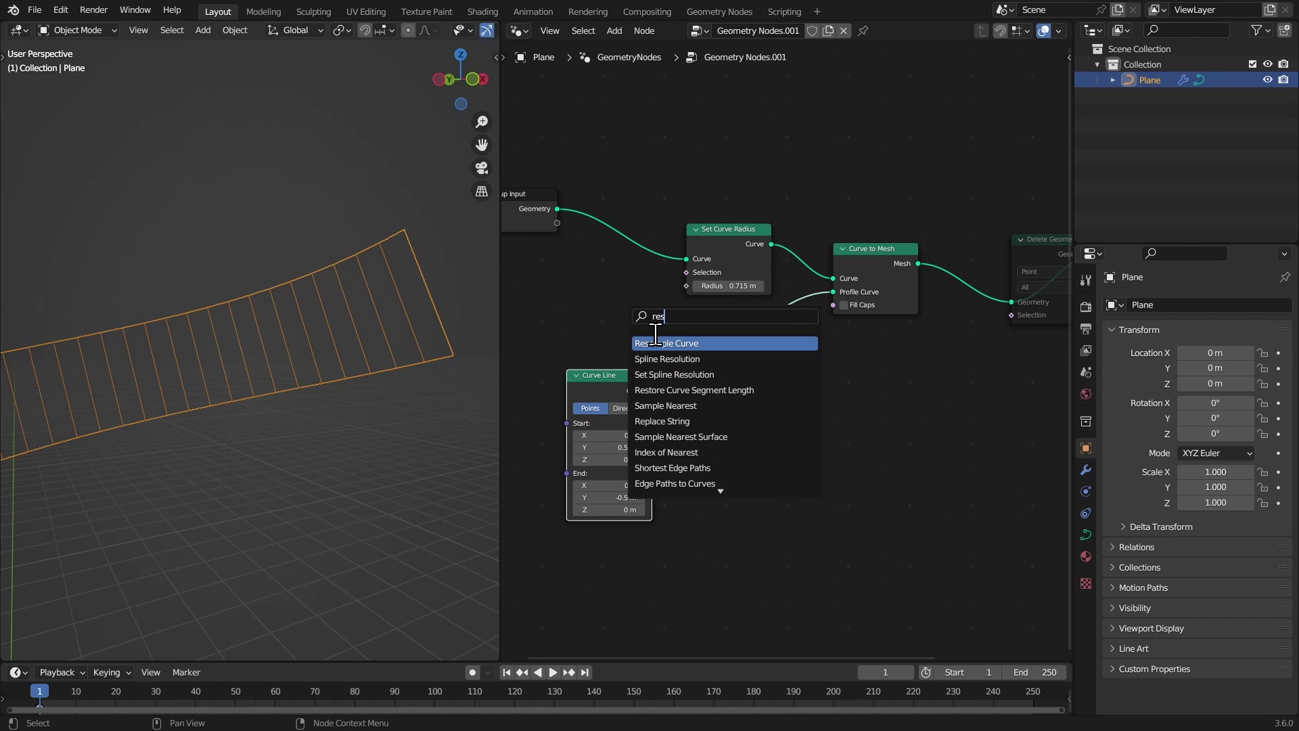
key(Return)
click(711, 389)
scroll(749, 443, up, 1)
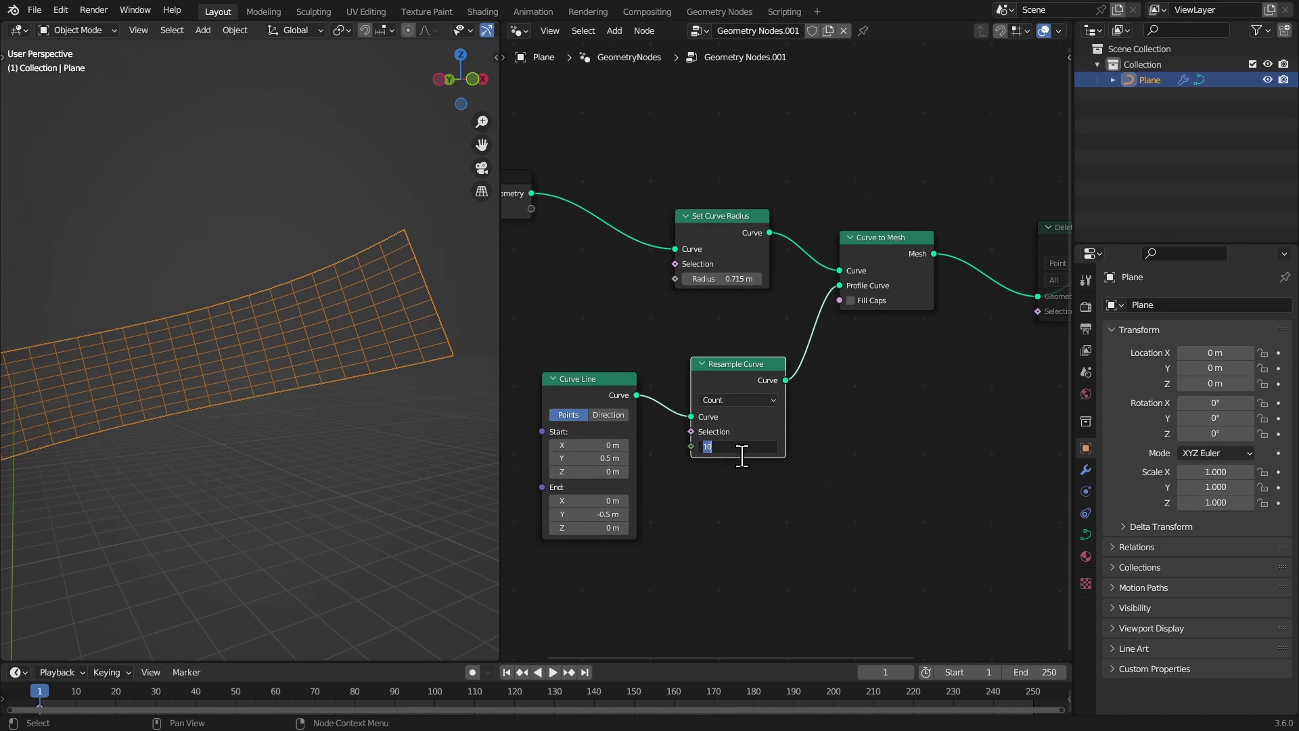
text(4)
key(Return)
middle_drag(473, 368, 436, 366)
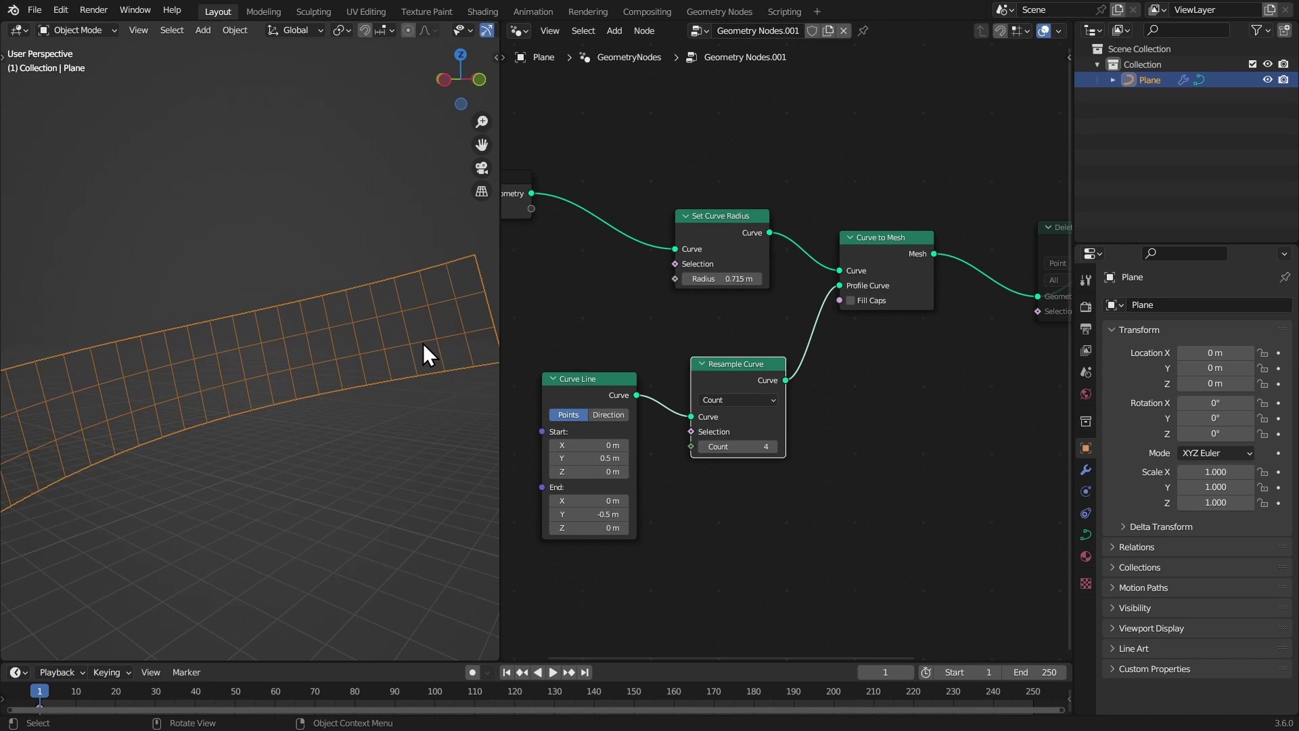
middle_drag(405, 292, 357, 276)
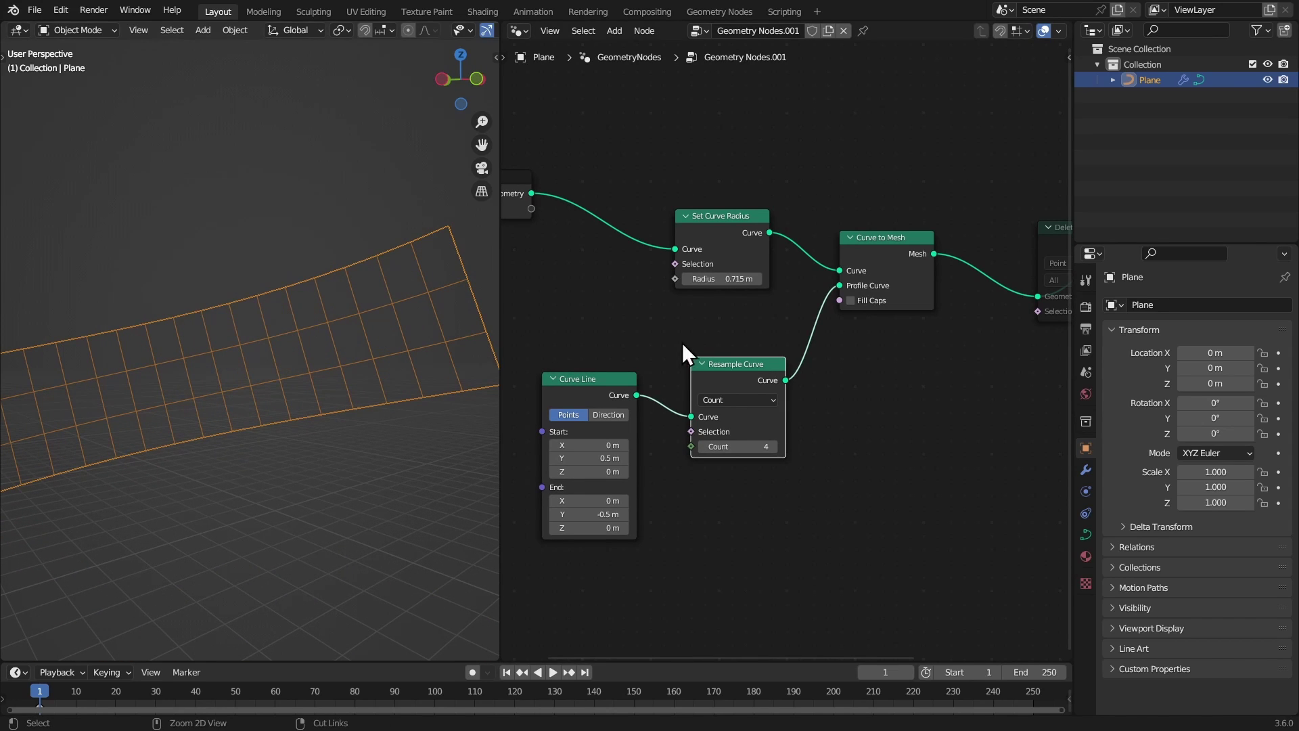
ctrl+scroll(682, 342, right, 5)
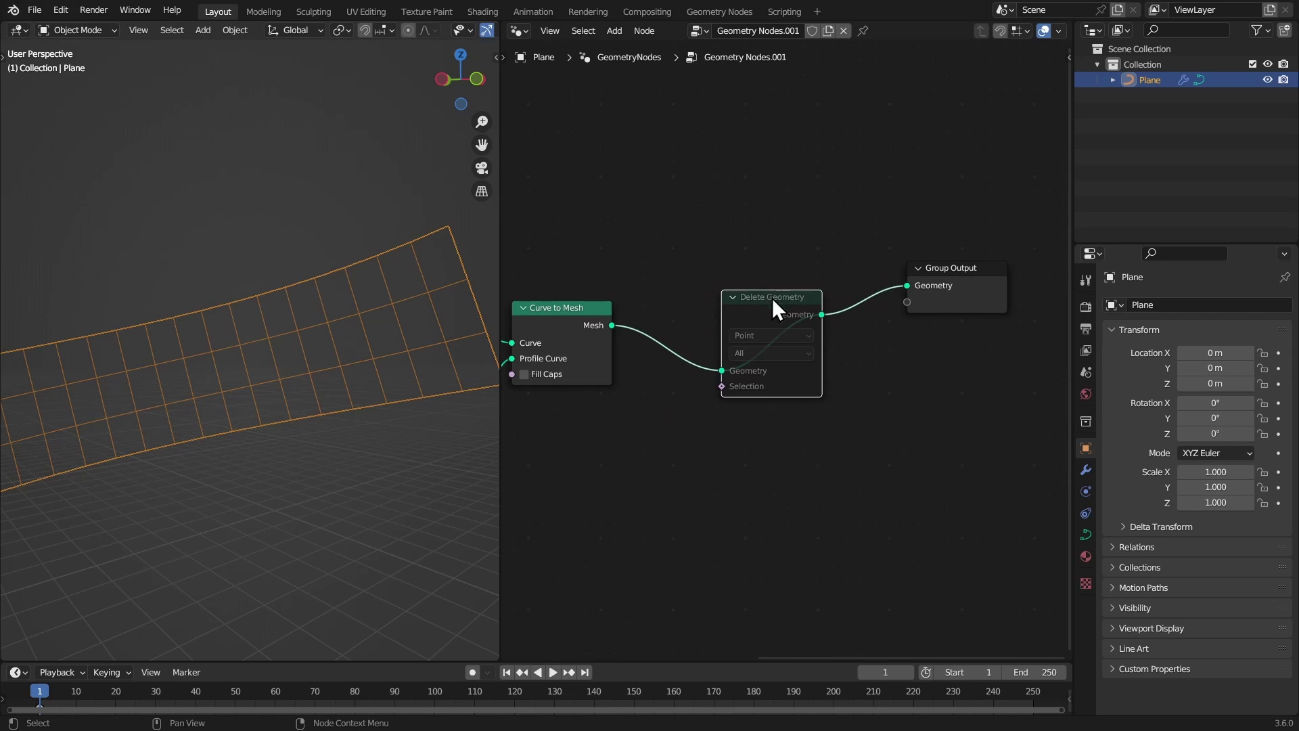
- Unmute Delete Geometry and drive its Selection with an Index > Greater Than comparison
key(m)
middle_drag(679, 320, 797, 280)
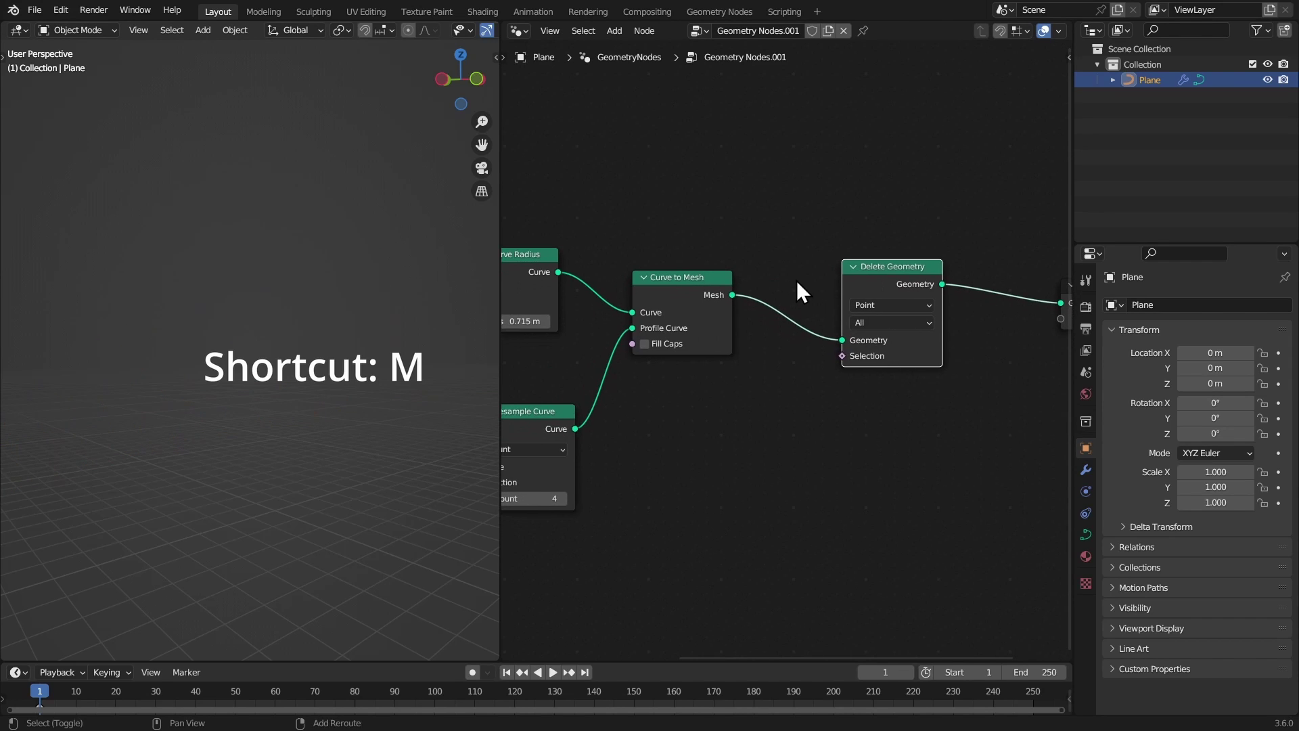
key(shift+a)
click(745, 266)
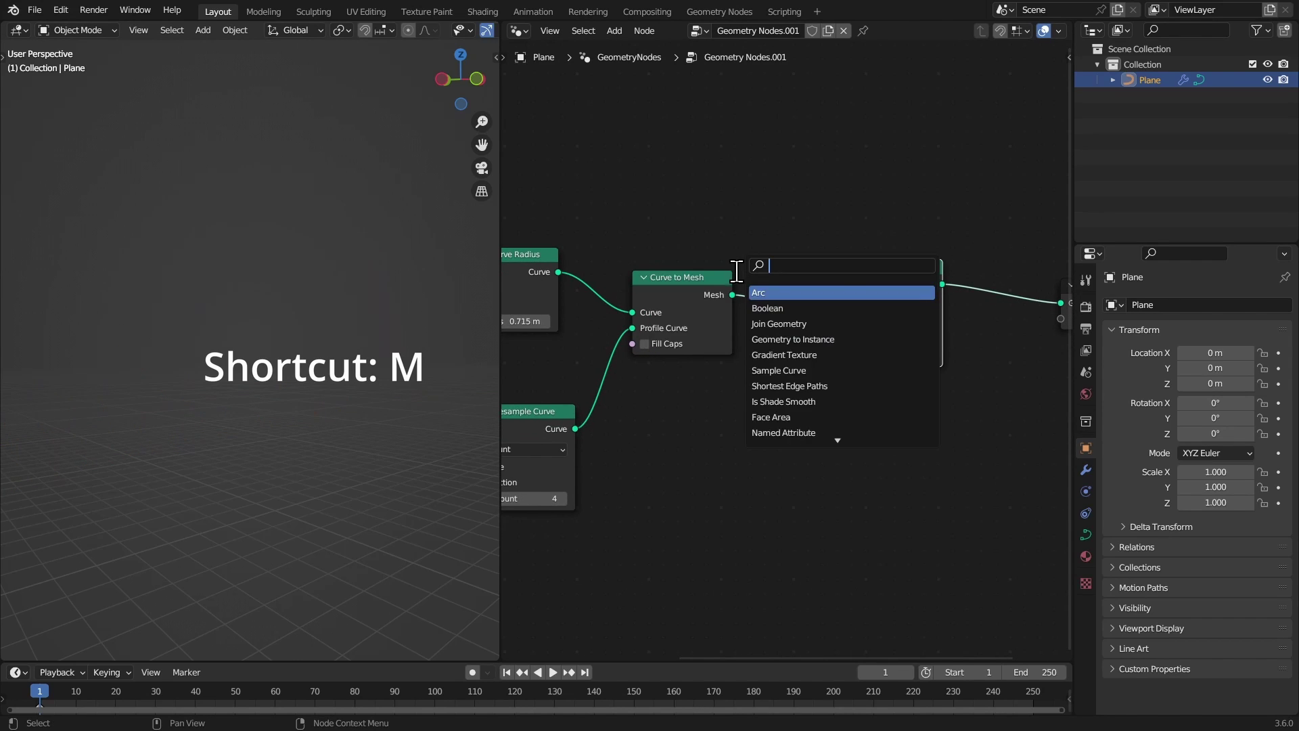
text(index)
key(Return)
click(659, 469)
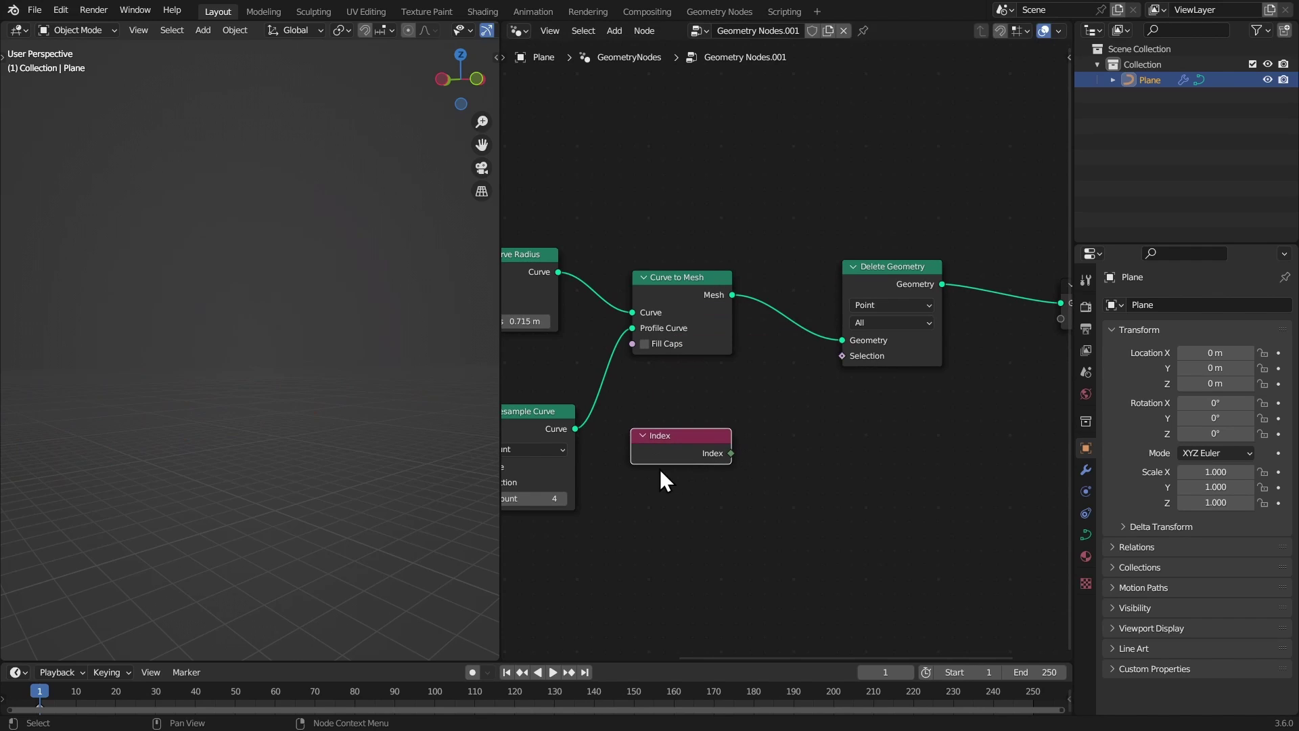
drag(730, 453, 839, 445)
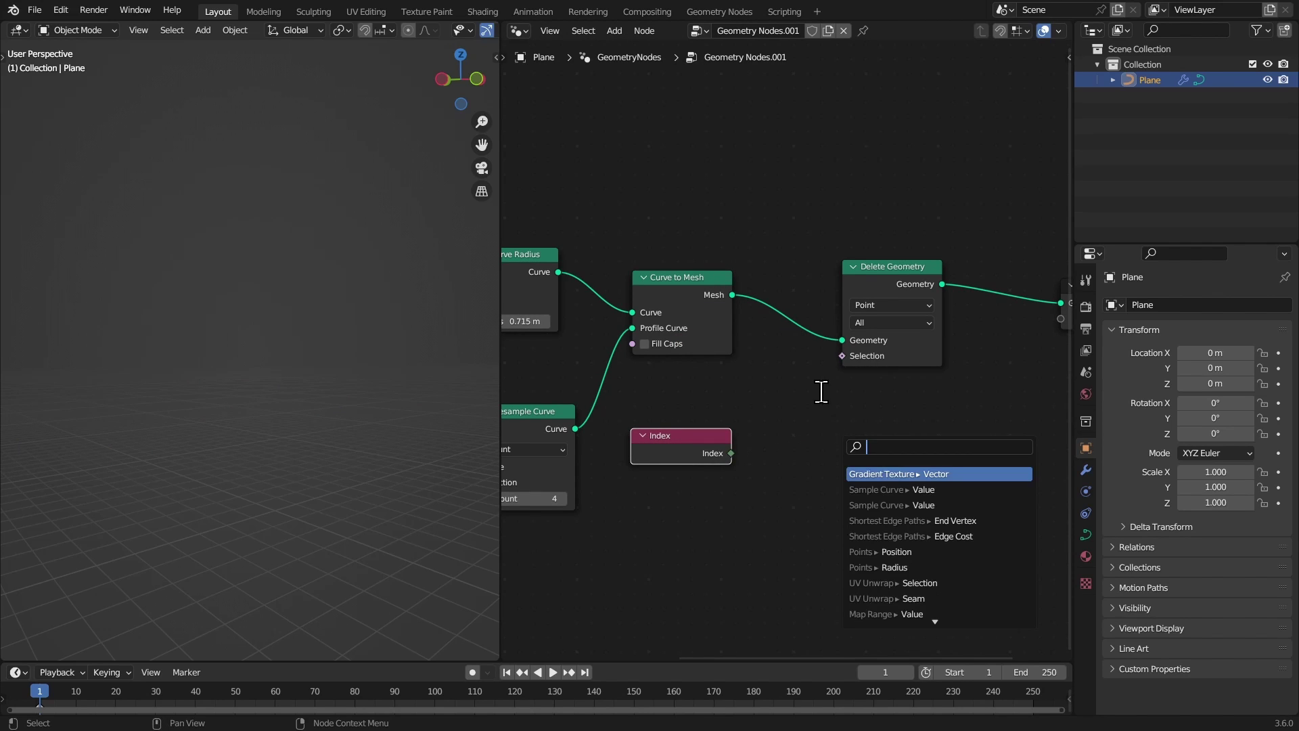
text(grea)
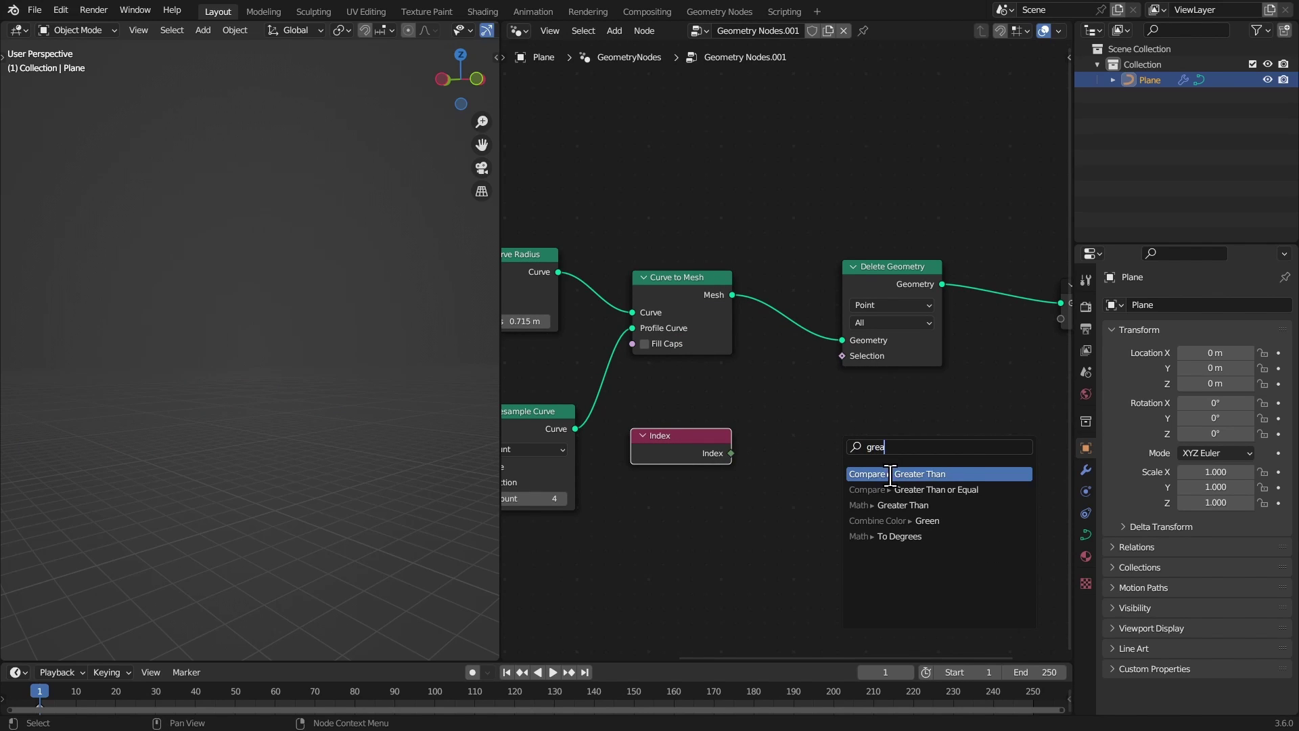
click(890, 473)
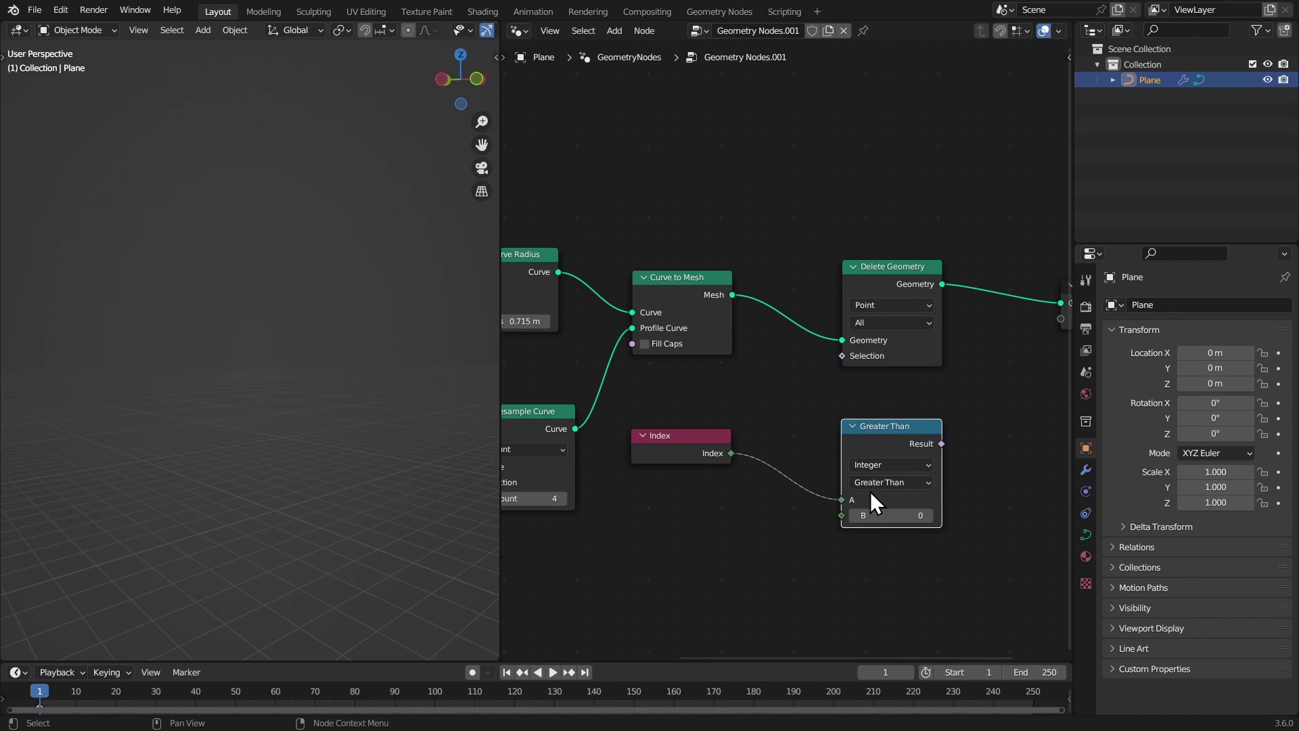
drag(941, 443, 993, 444)
drag(838, 359, 840, 356)
- Switch the Delete Geometry domain to Edge and adjust the Greater Than threshold
shift+scroll(897, 534, down, 1)
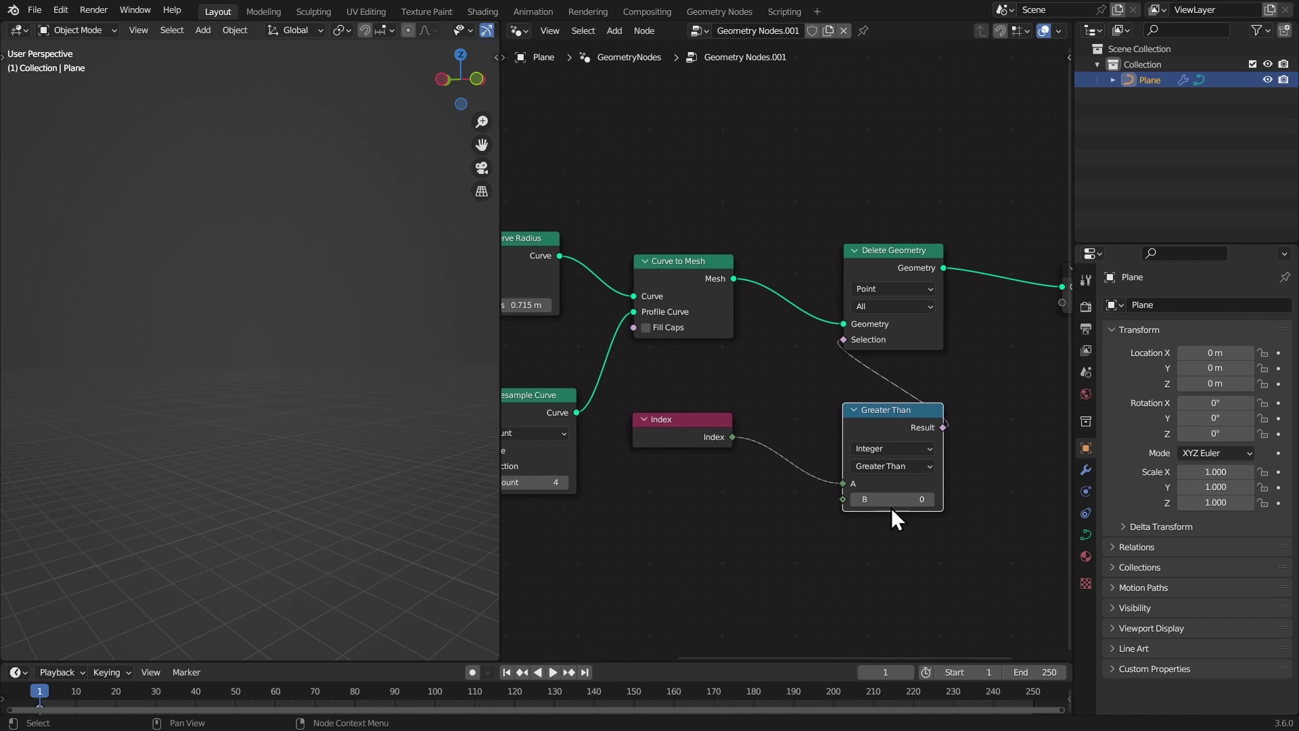
drag(891, 504, 893, 504)
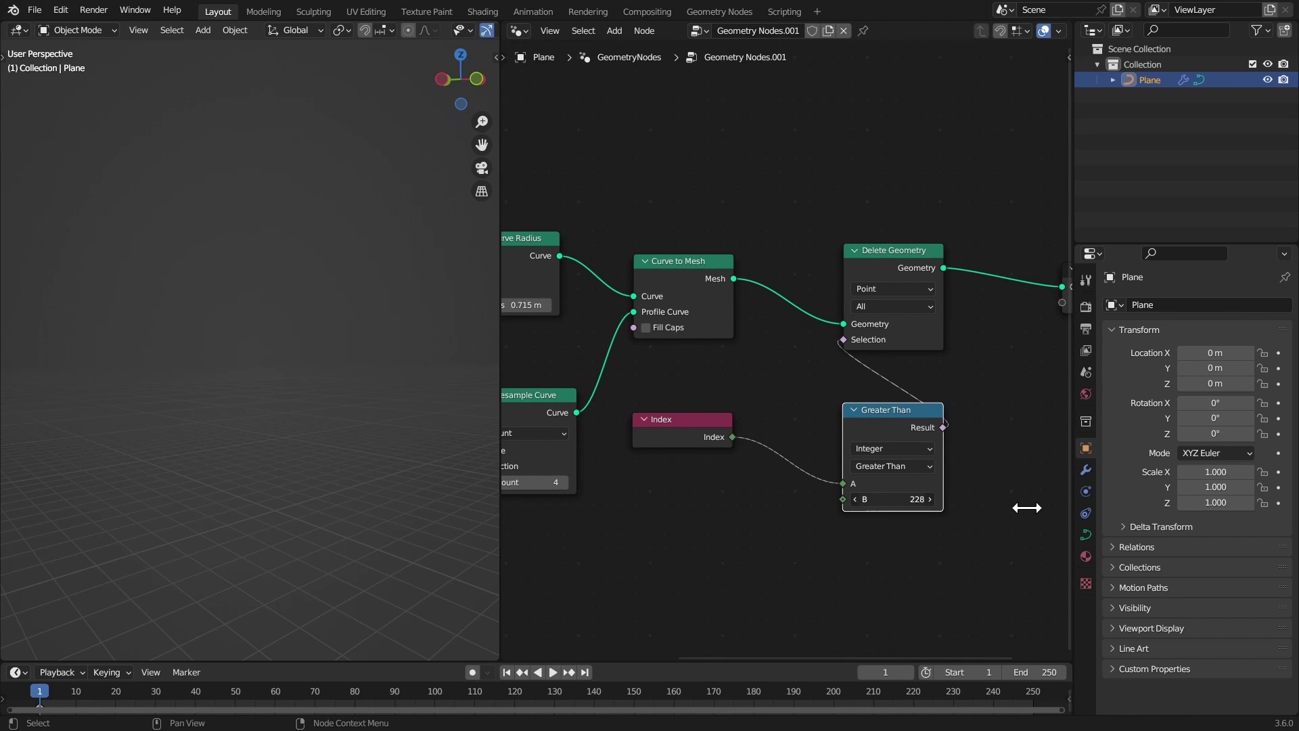
drag(1026, 507, 1034, 507)
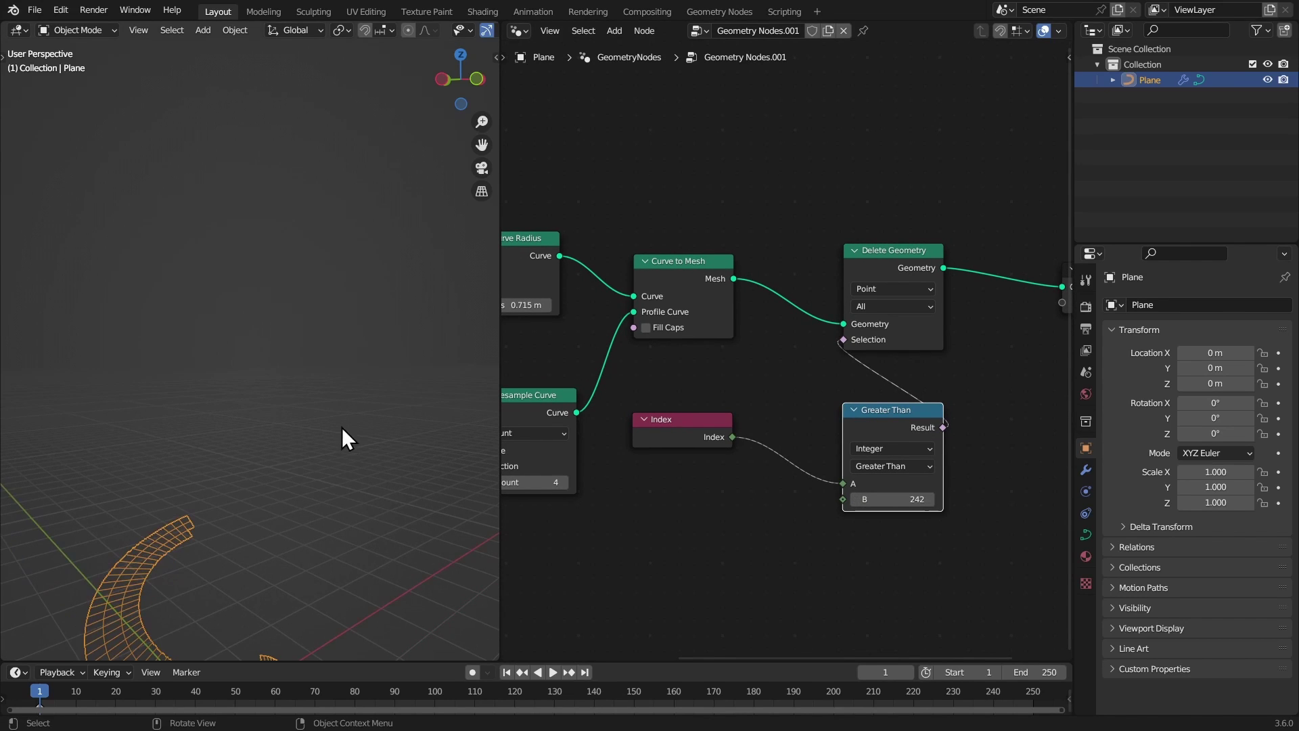
middle_drag(342, 428, 405, 439)
drag(893, 498, 866, 427)
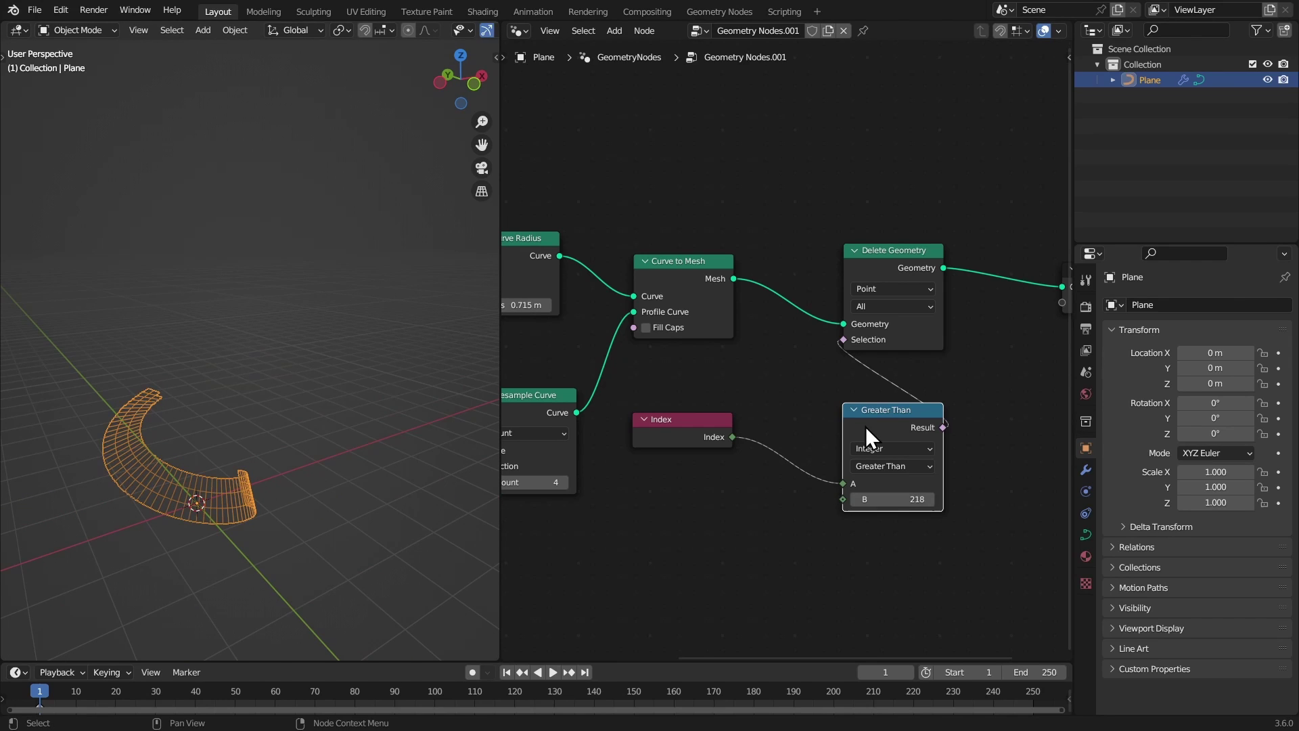
click(867, 286)
click(872, 323)
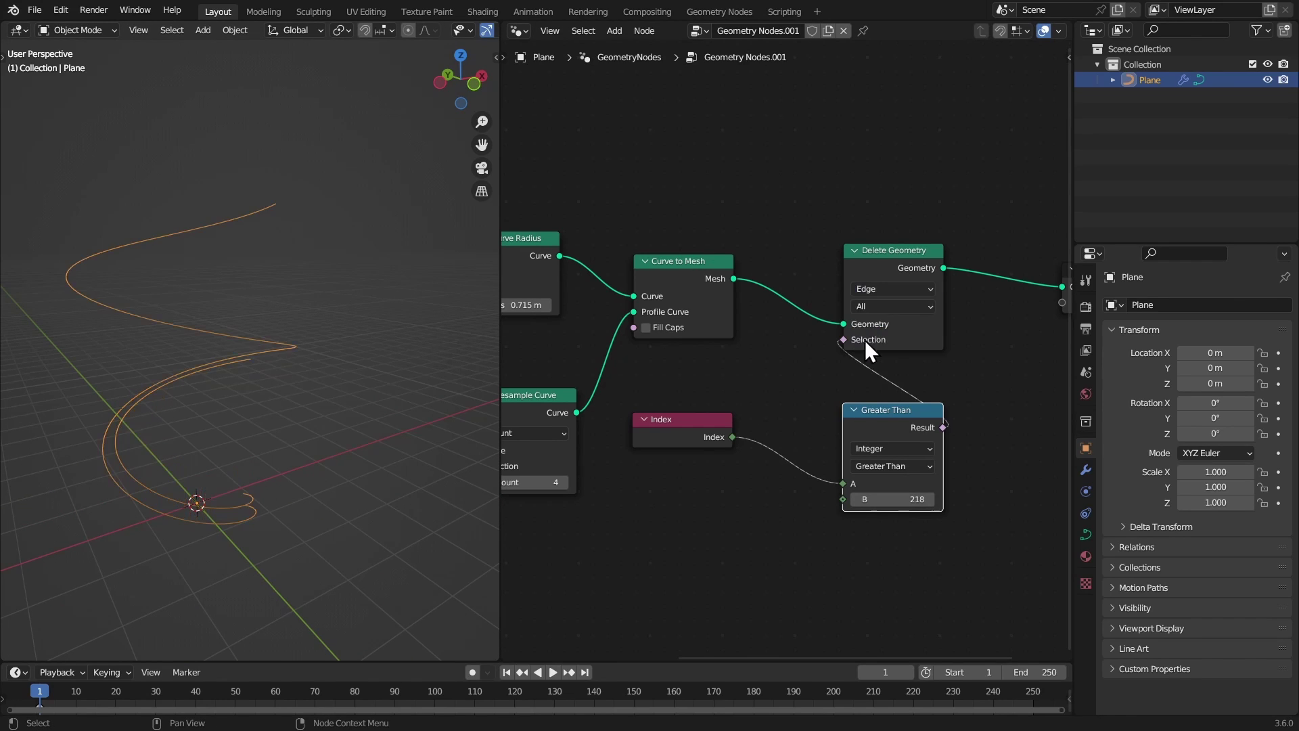
drag(883, 498, 1123, 450)
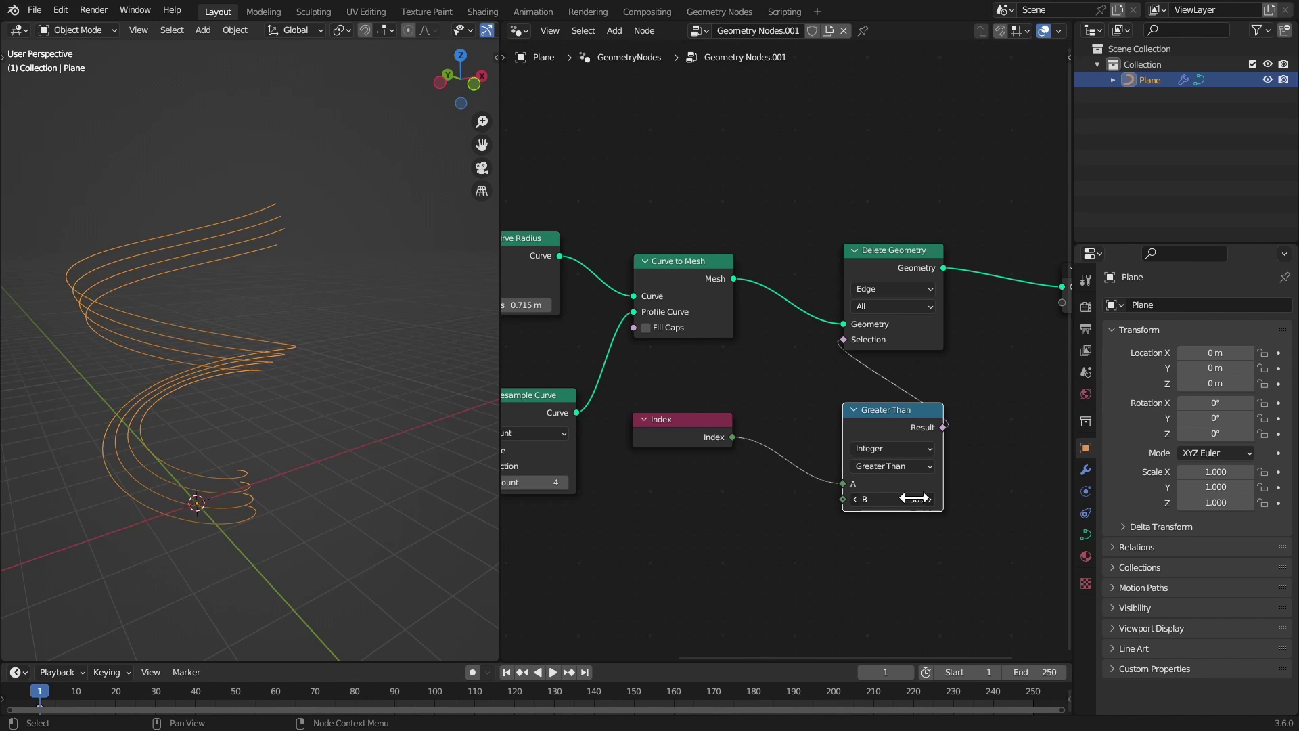
- Set the Greater Than B threshold to 591, leaving four spiral strands
middle_drag(379, 440, 350, 391)
scroll(328, 339, up, 6)
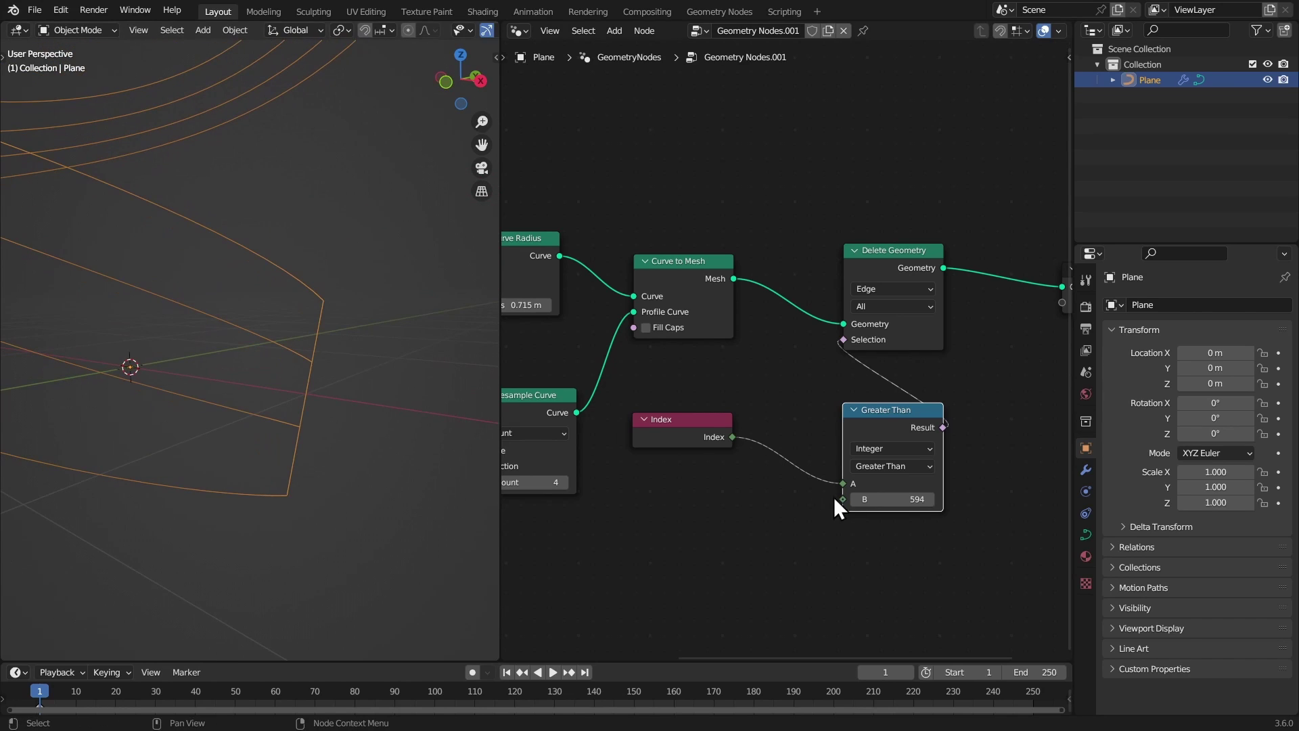
double_click(857, 502)
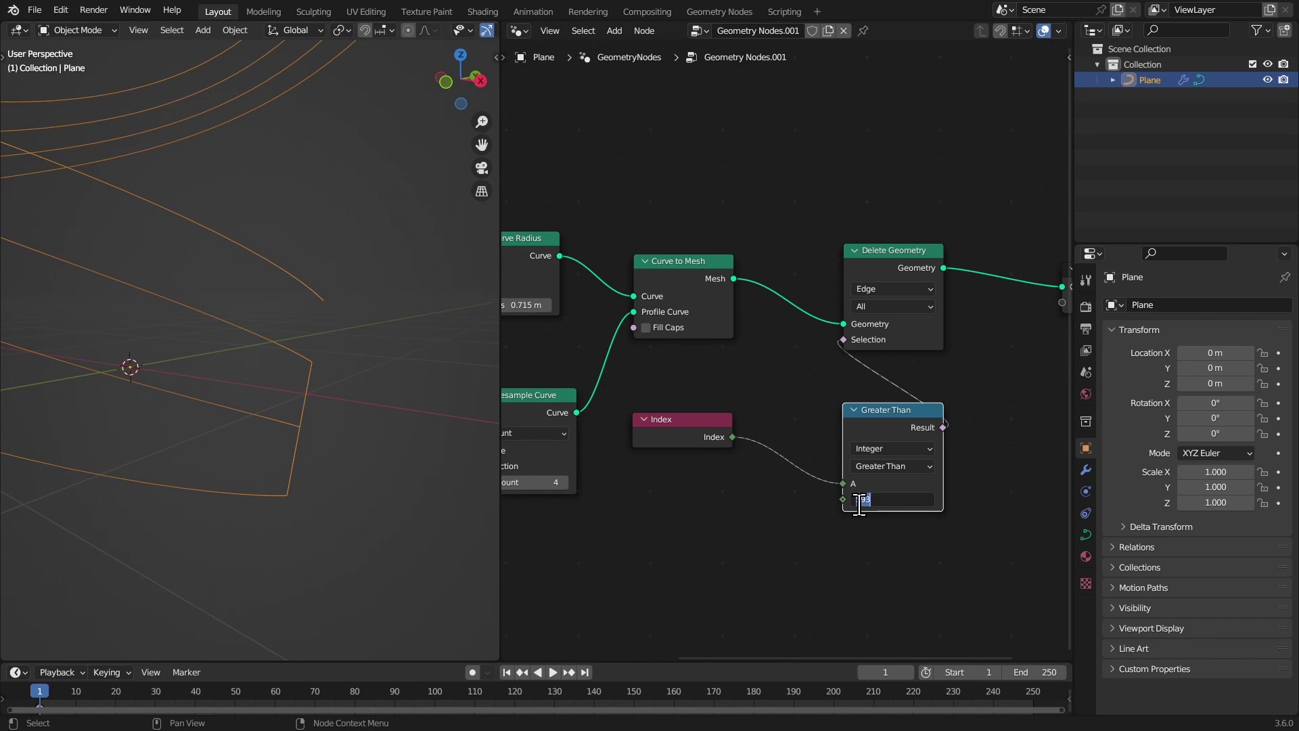
text(591)
key(Return)
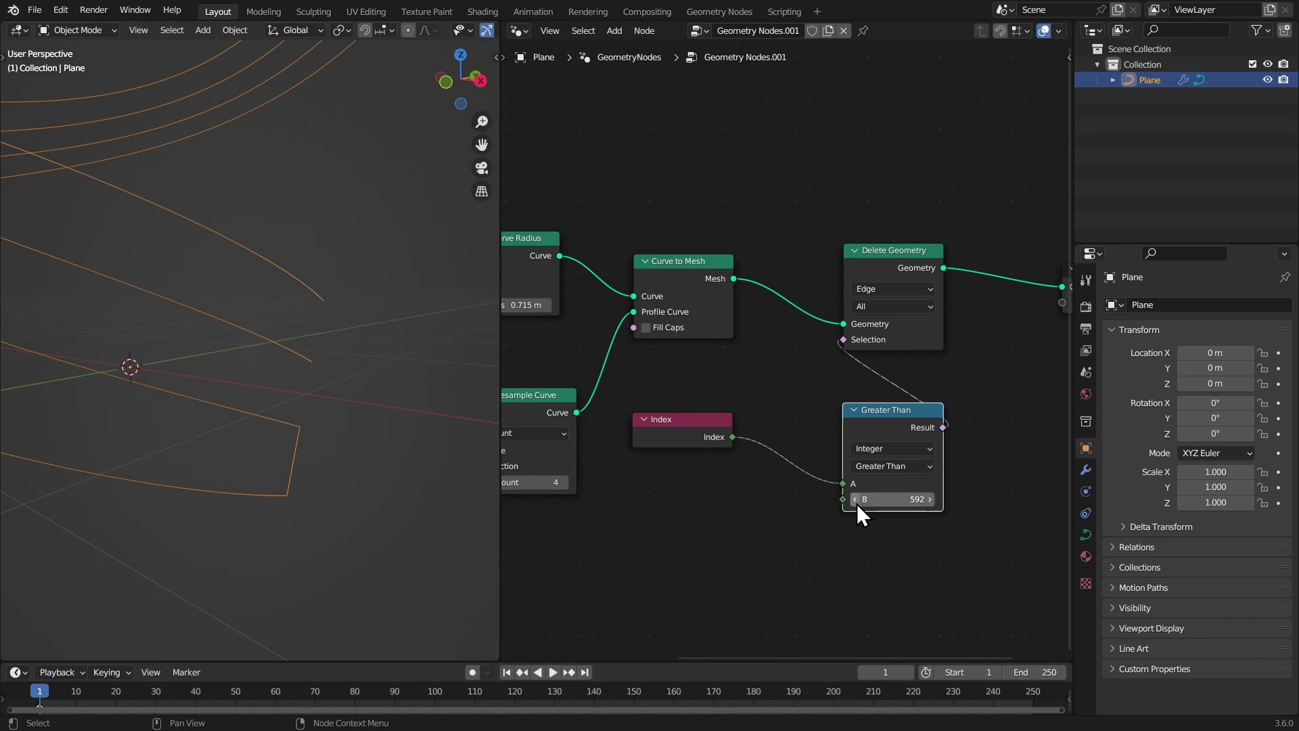
scroll(306, 360, down, 5)
middle_drag(327, 385, 366, 310)
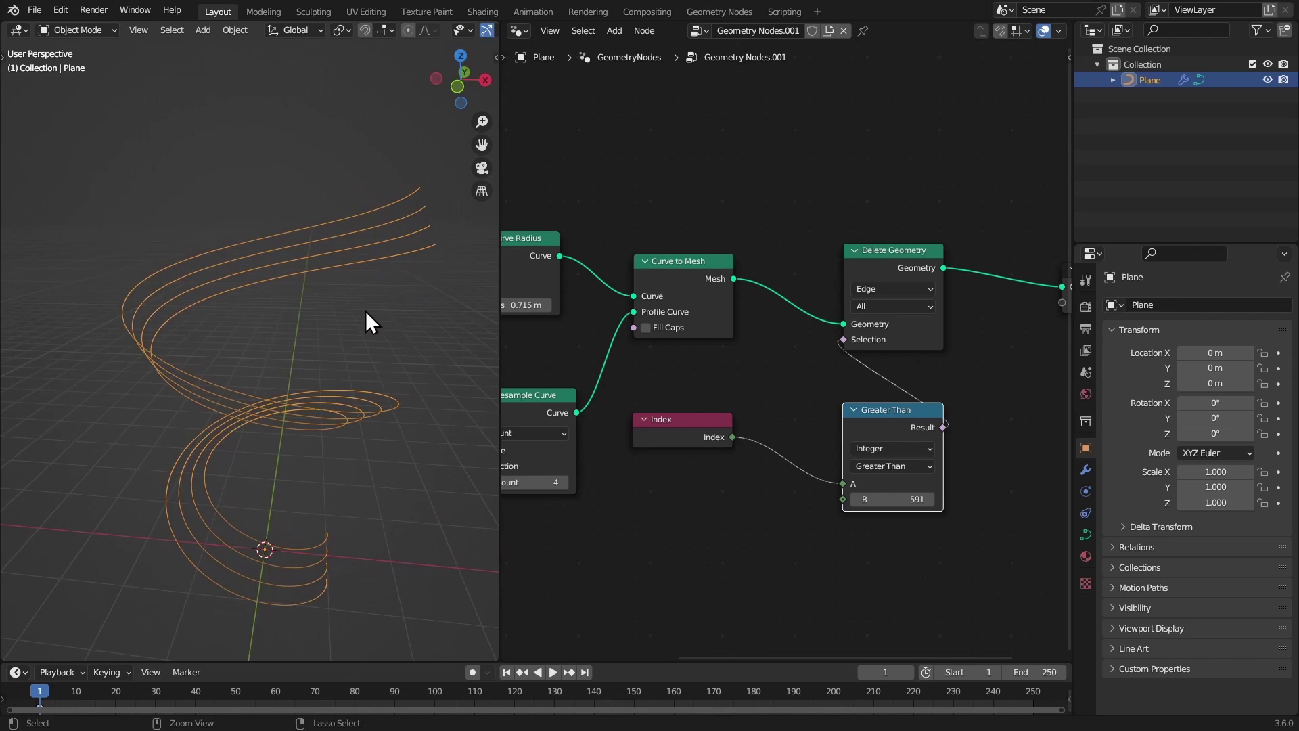
key(ctrl+space)
key(ctrl+space)
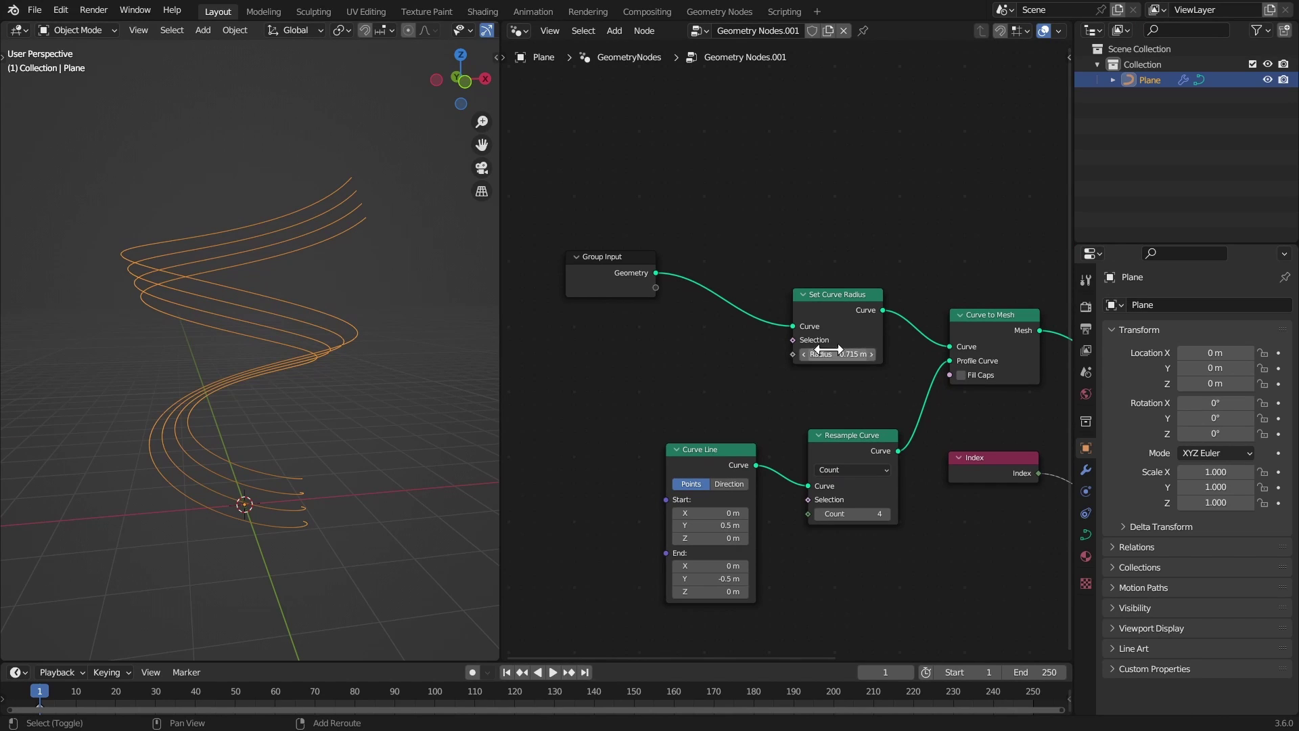
- Lower the curve radius to 0.555 m and enable proportional editing in Edit Mode
drag(819, 353, 814, 353)
key(ctrl+space)
scroll(525, 284, up, 4)
key(Tab)
scroll(529, 253, down, 4)
middle_drag(529, 253, 561, 394)
click(700, 30)
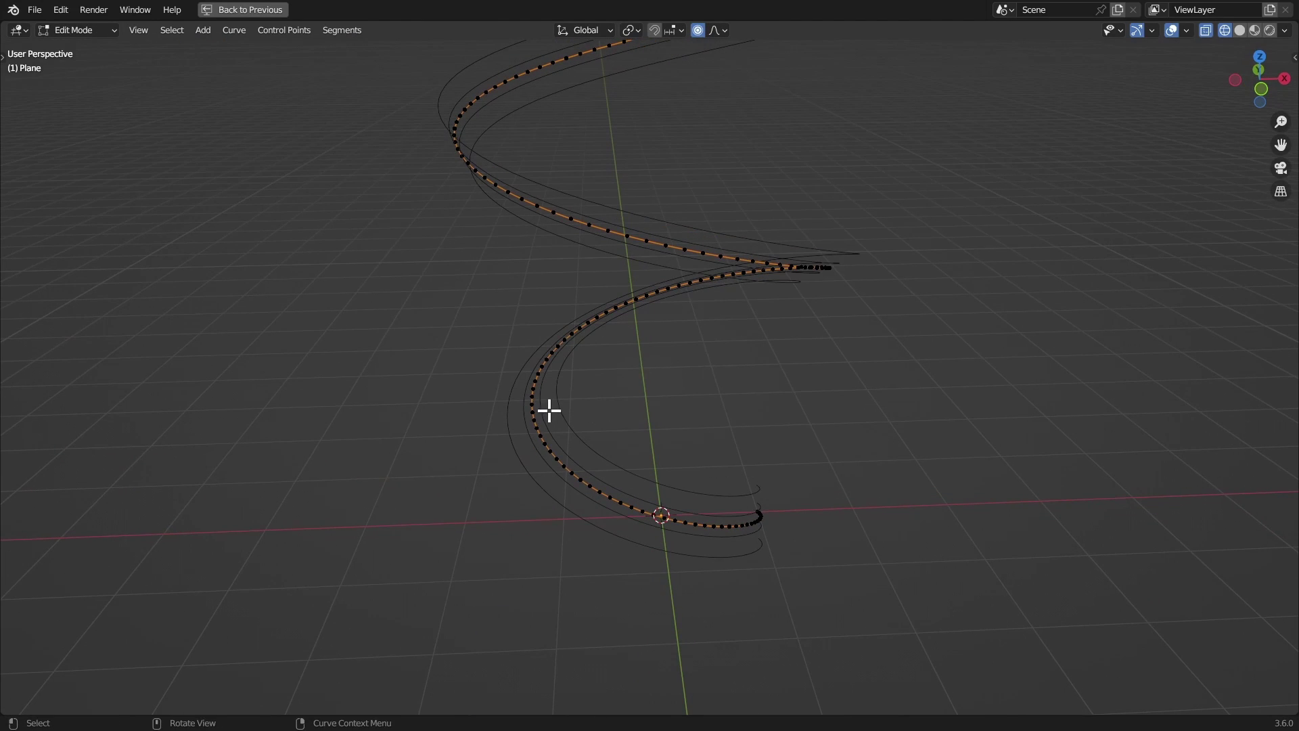
- Select a control point on the spiral and tilt it with Ctrl+T
middle_drag(549, 441, 560, 420)
shift+click(572, 438)
key(ctrl+t)
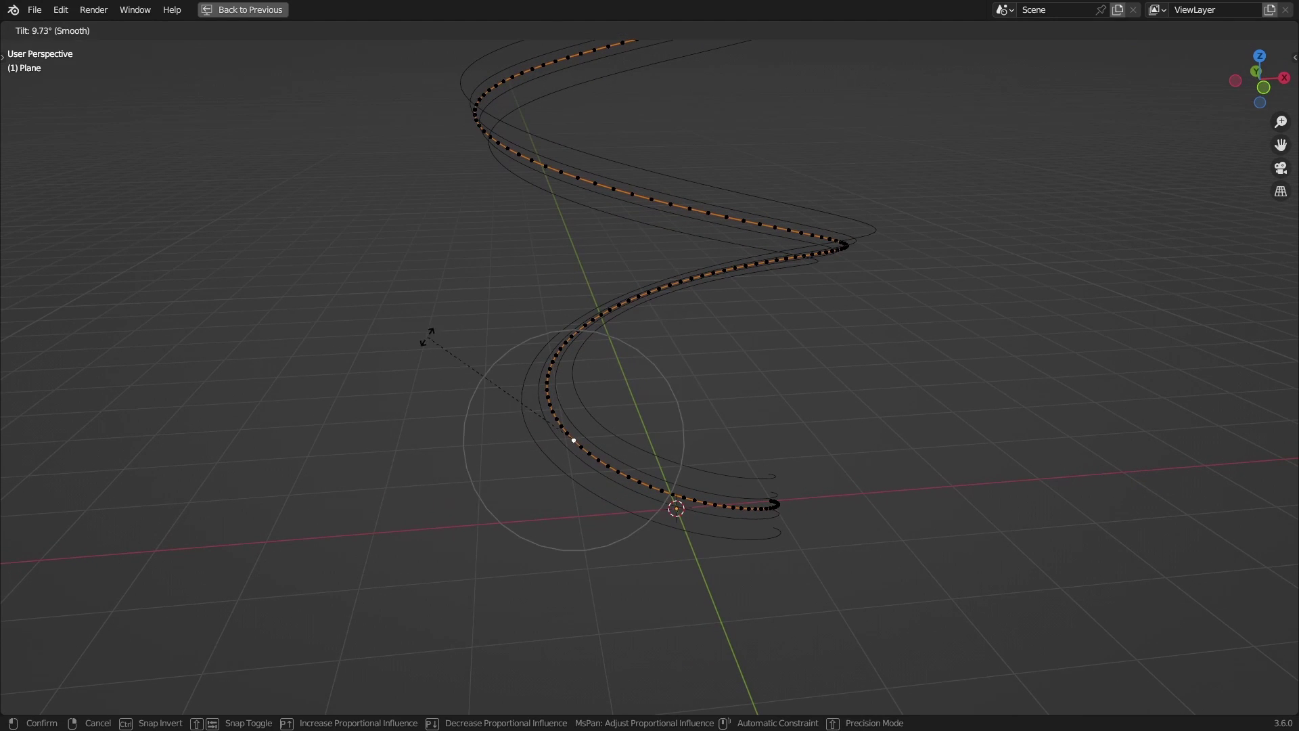
click(509, 293)
- Set the proportional editing size to 3 m and tilt the curve again
click(721, 30)
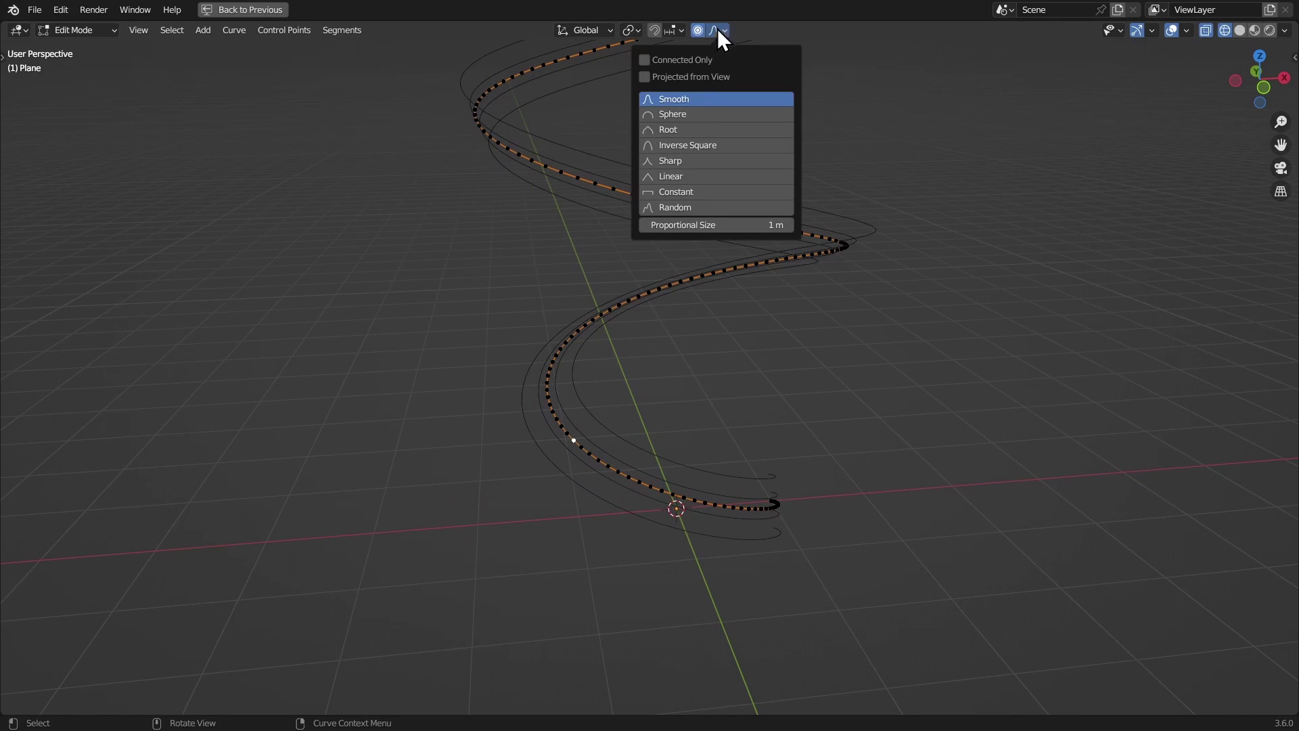
click(687, 223)
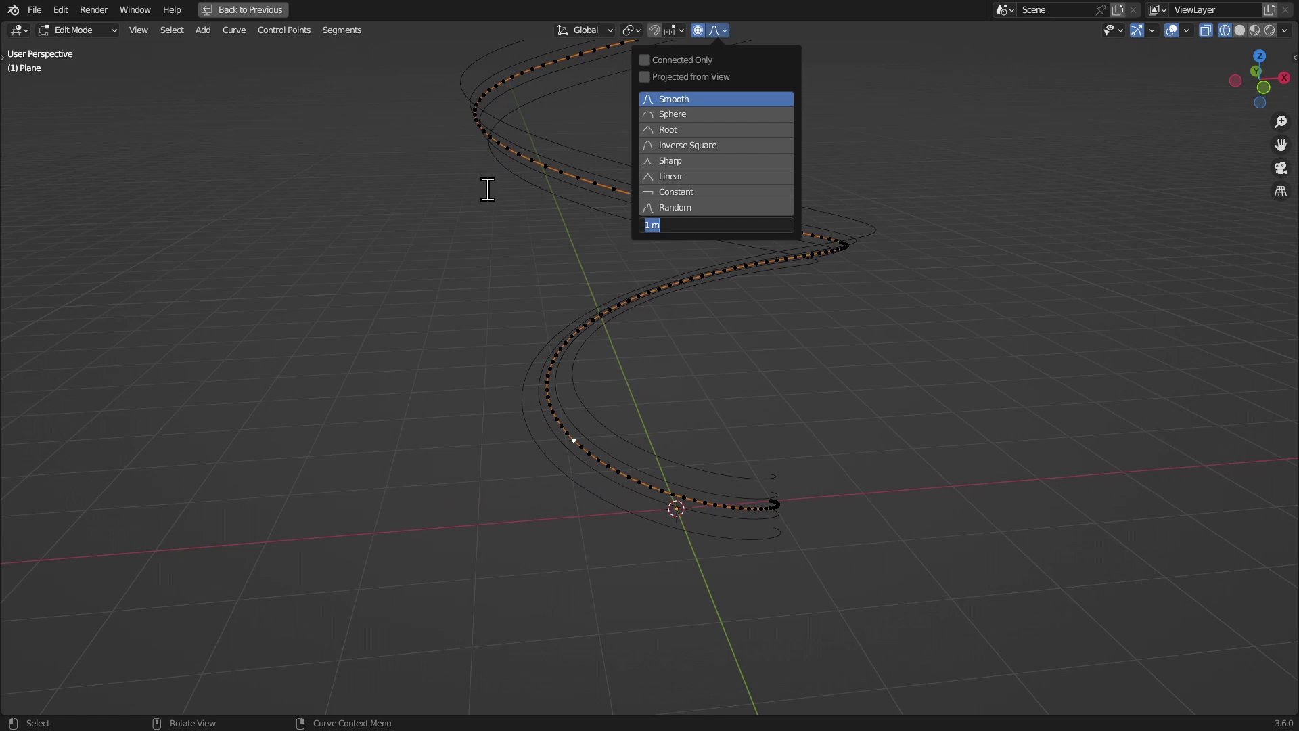
text(3)
key(Return)
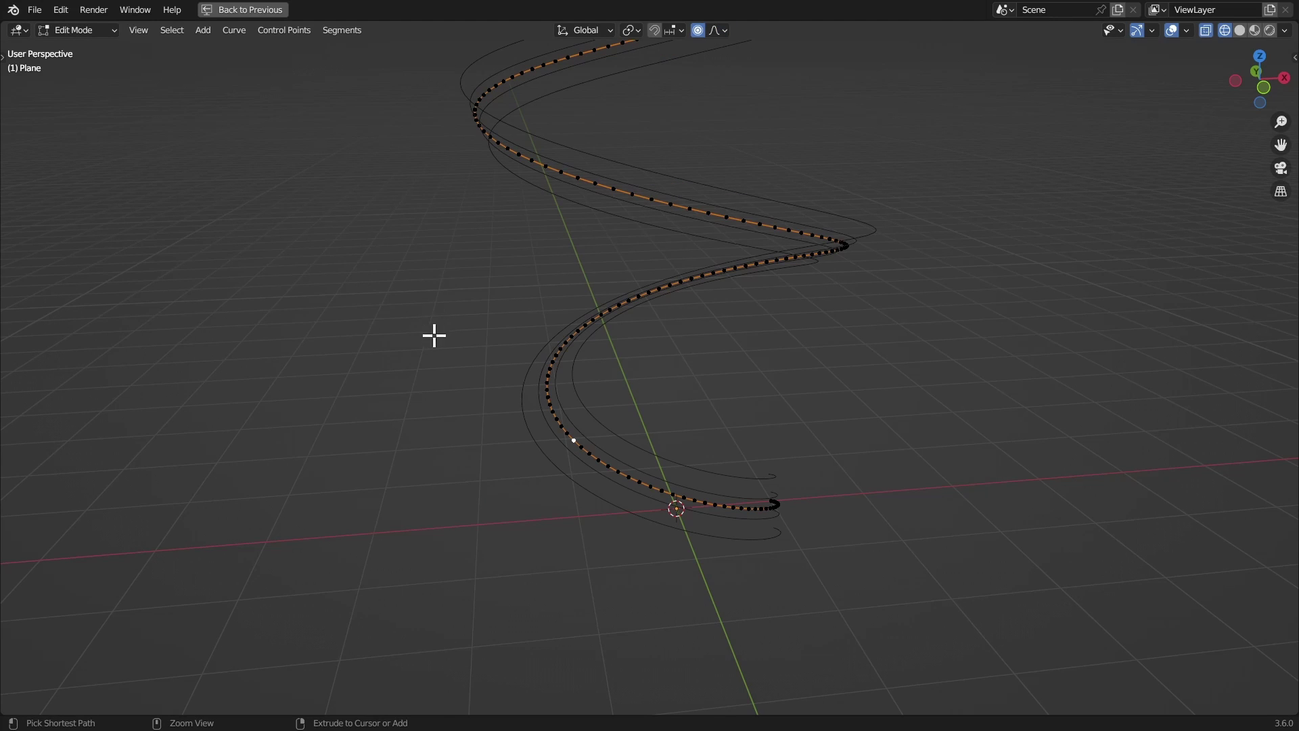
key(ctrl+t)
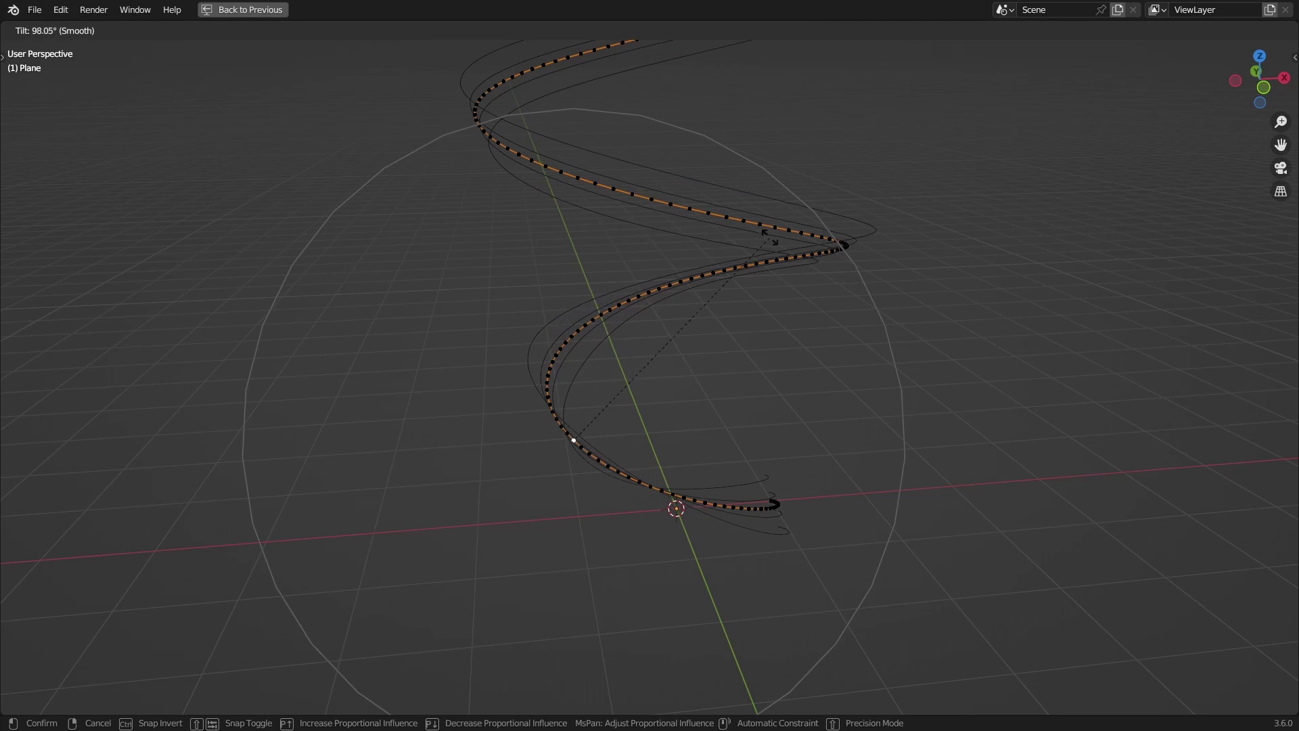
click(850, 277)
- Tilt several more control points so the strands twist into a braided shape
middle_drag(789, 270, 744, 135)
click(721, 30)
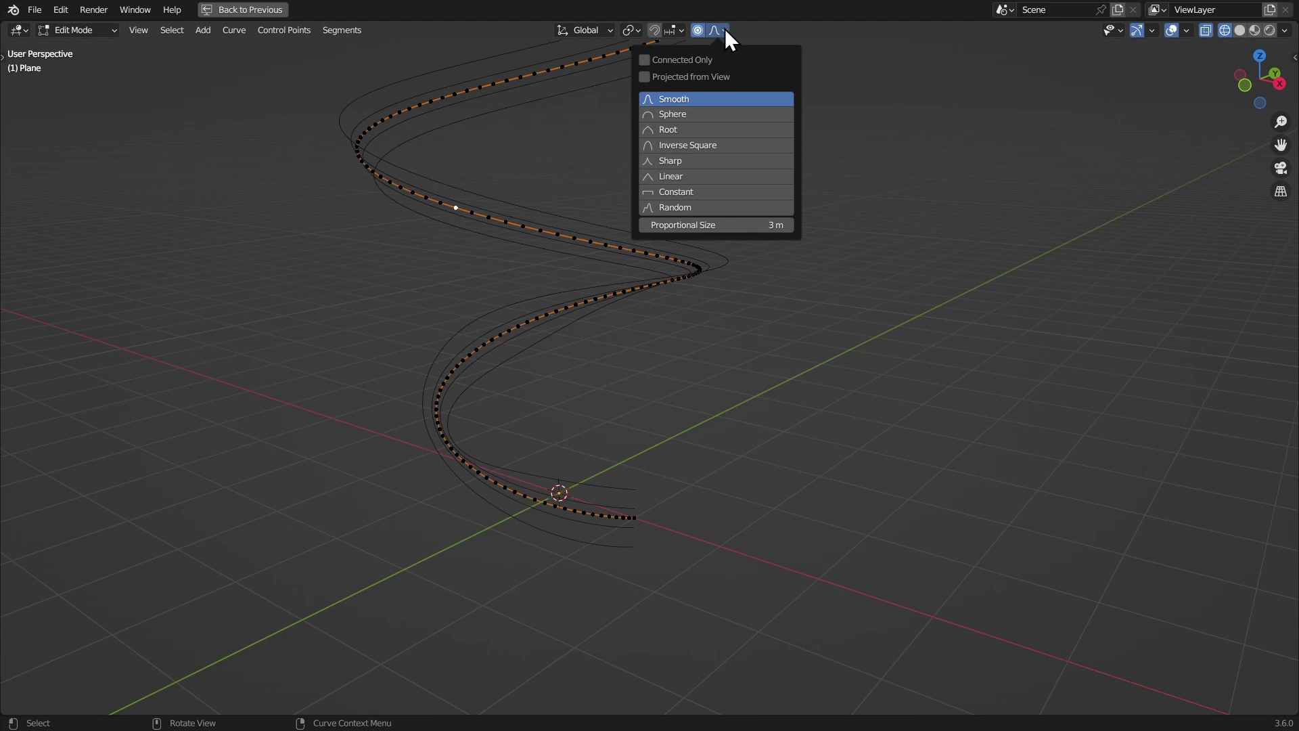
middle_drag(609, 135, 528, 188)
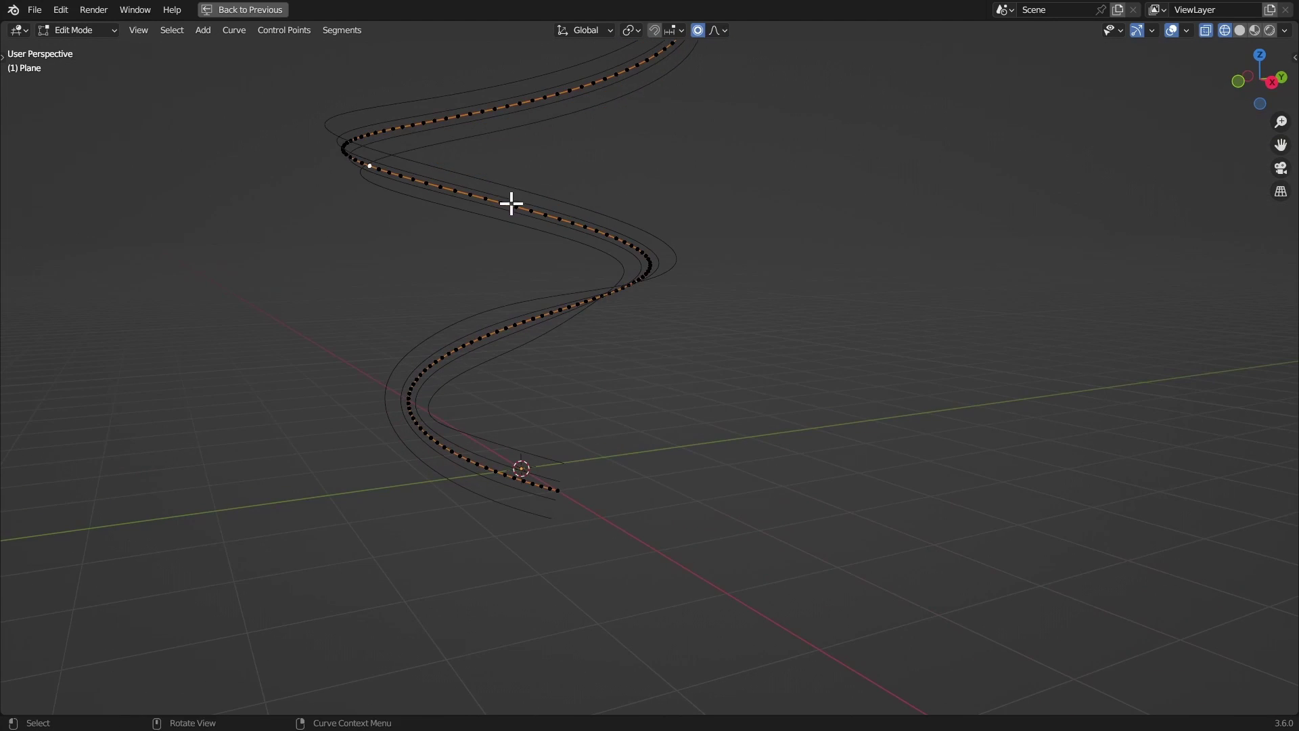
key(ctrl+t)
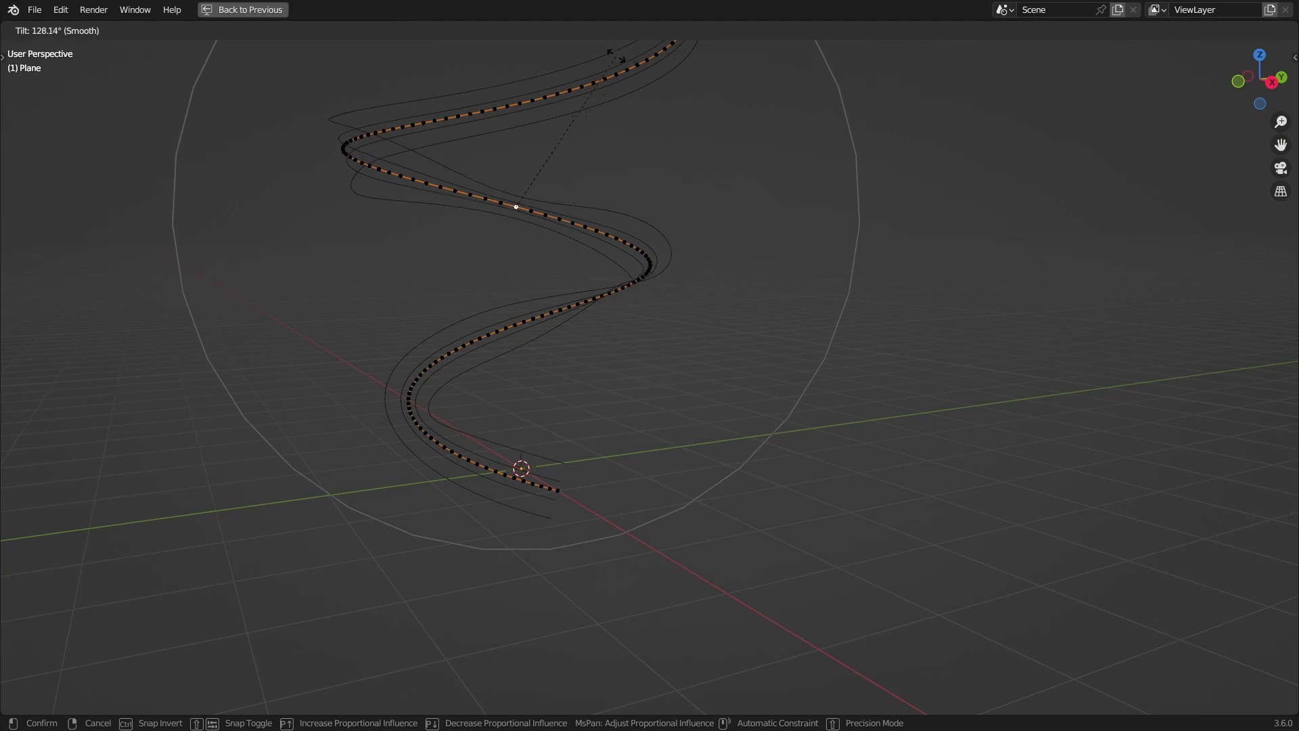
click(600, 99)
middle_drag(600, 99, 600, 156)
click(630, 222)
key(ctrl+t)
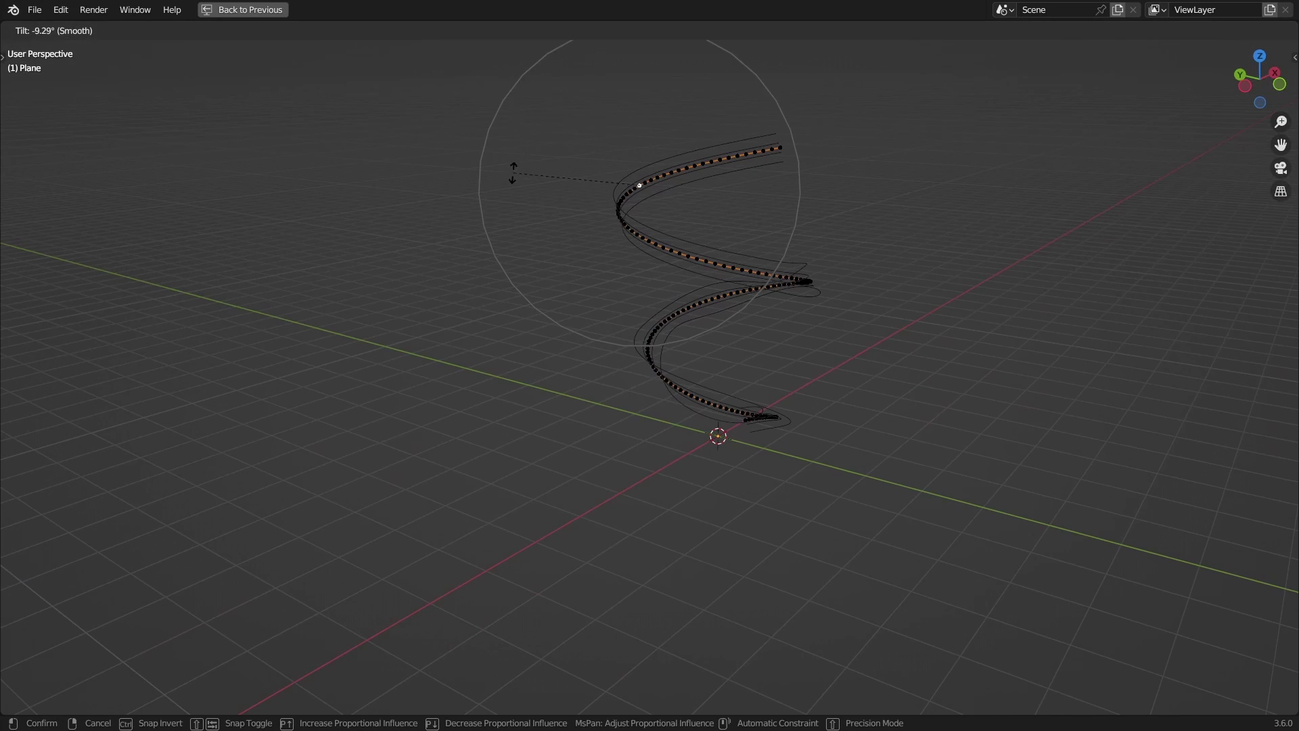
click(661, 315)
middle_drag(660, 316, 598, 236)
key(ctrl+t)
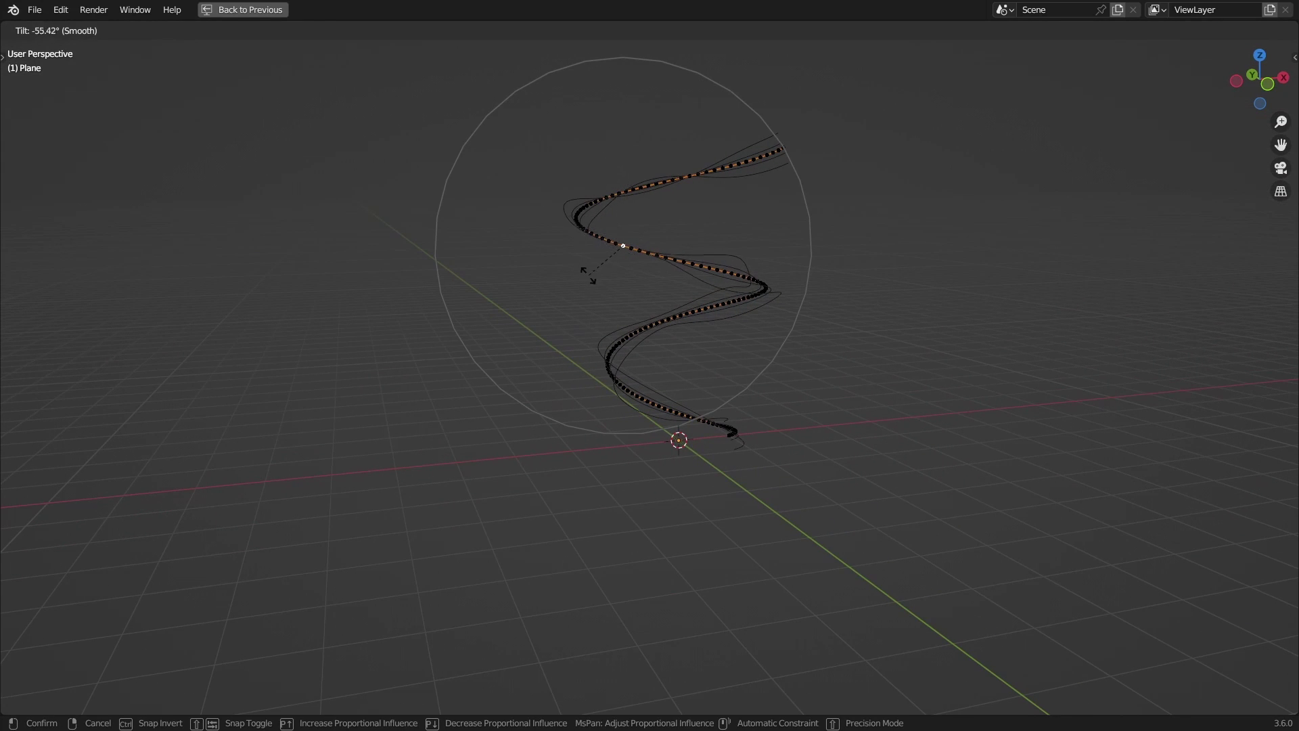
click(579, 249)
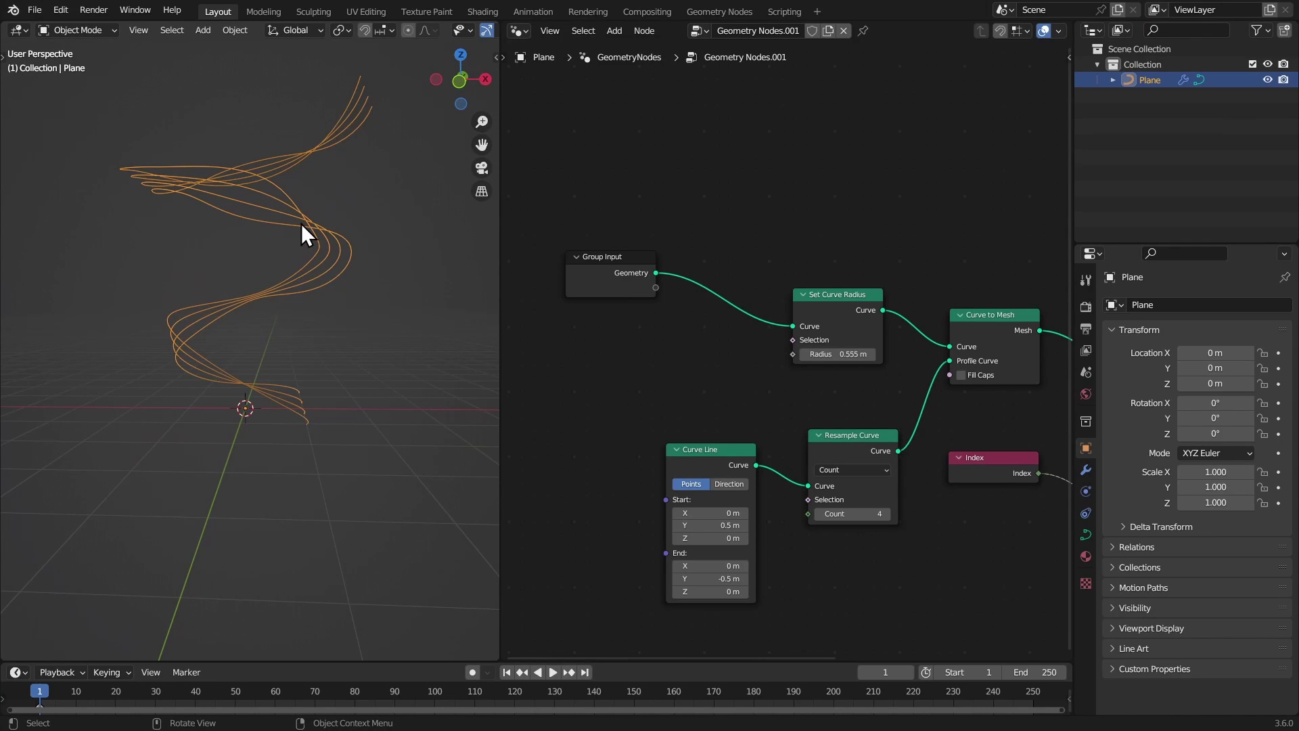
- Convert the node-generated strands into real mesh geometry
key(ctrl+a)
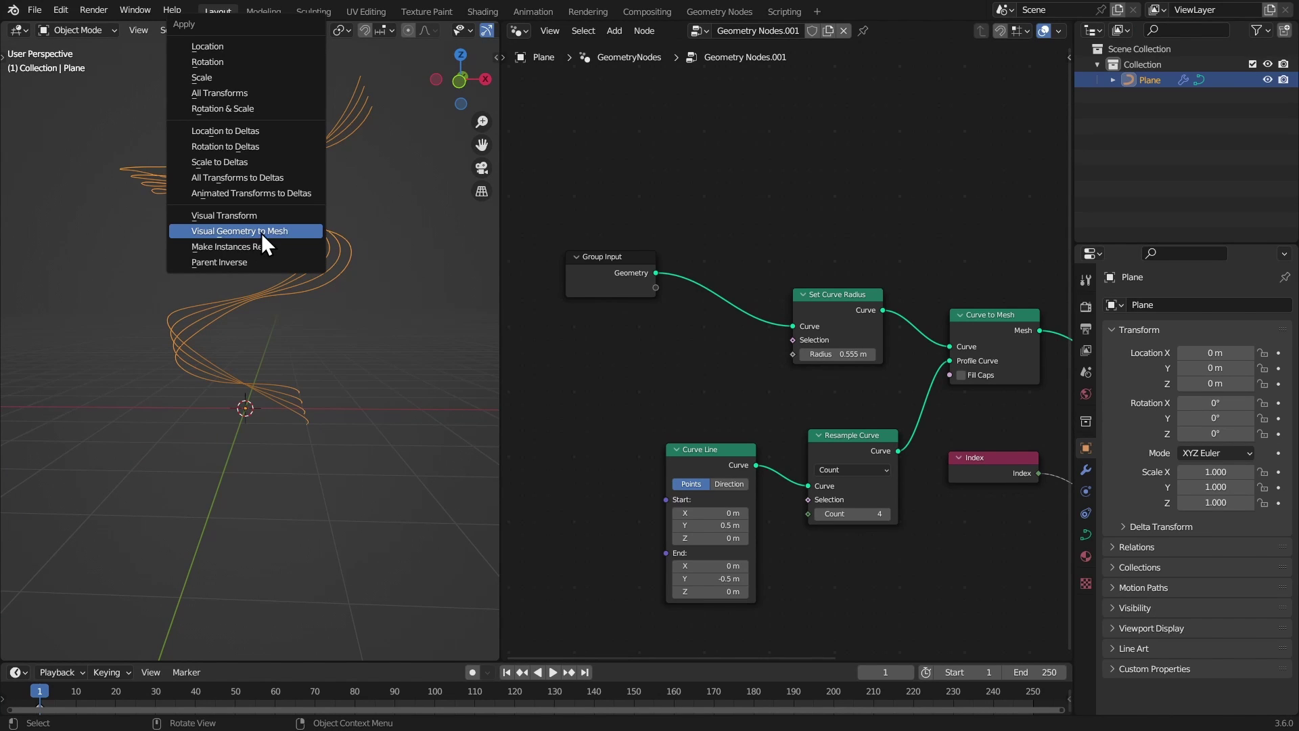
click(248, 229)
middle_drag(275, 241, 297, 331)
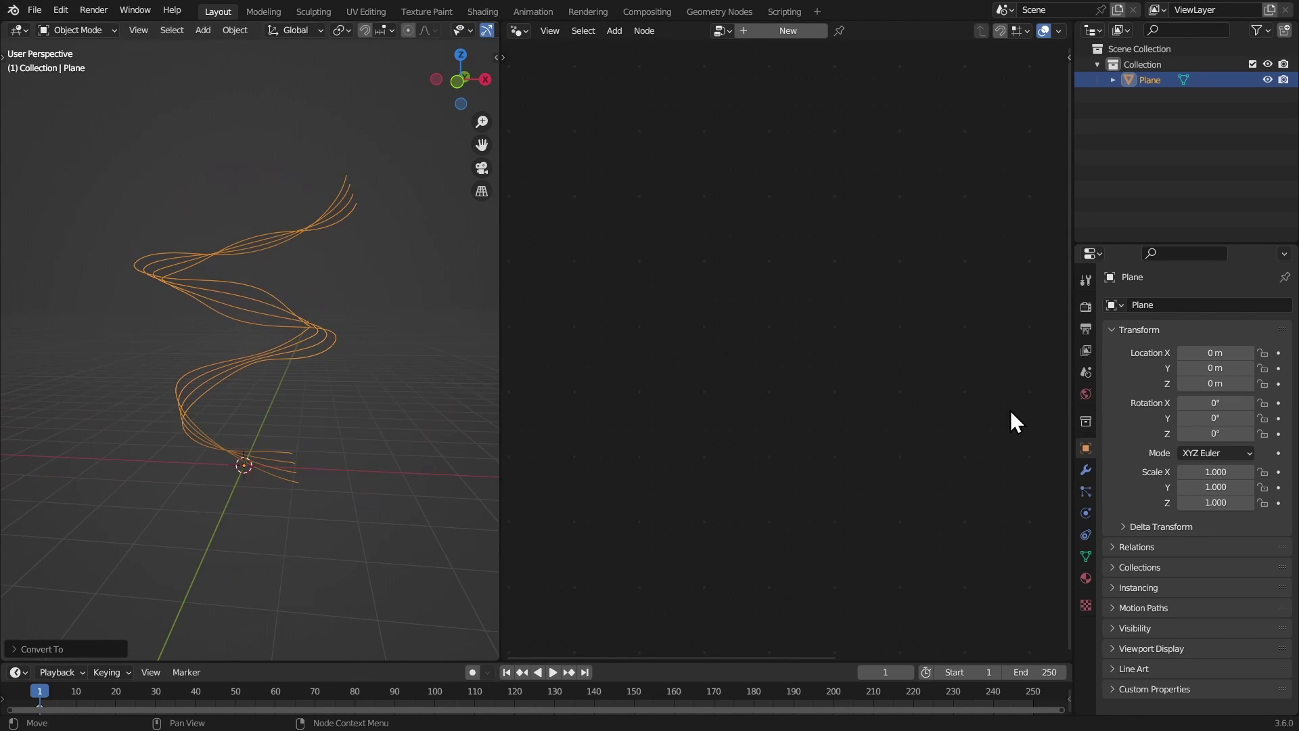
- Add a Displace modifier using a new Clouds texture with depth 0 and strength 0.170
click(1086, 470)
click(1138, 306)
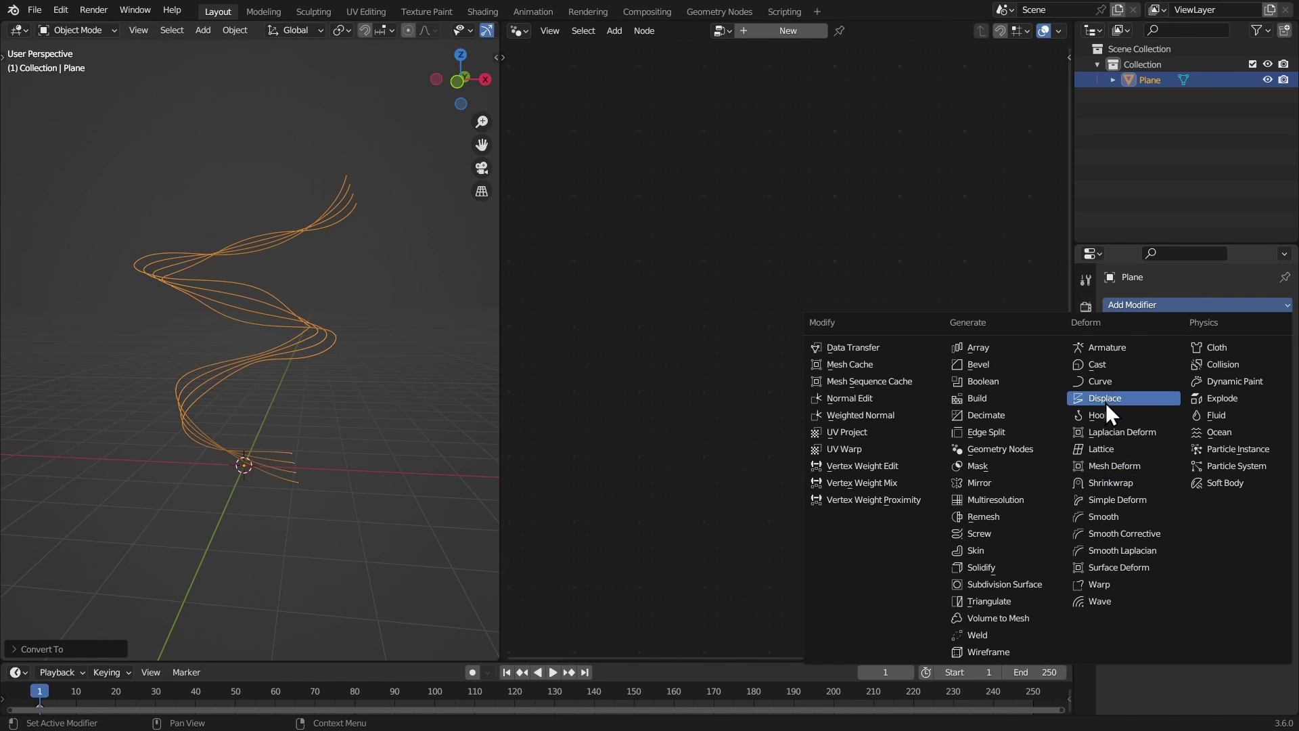
click(1106, 402)
click(1235, 365)
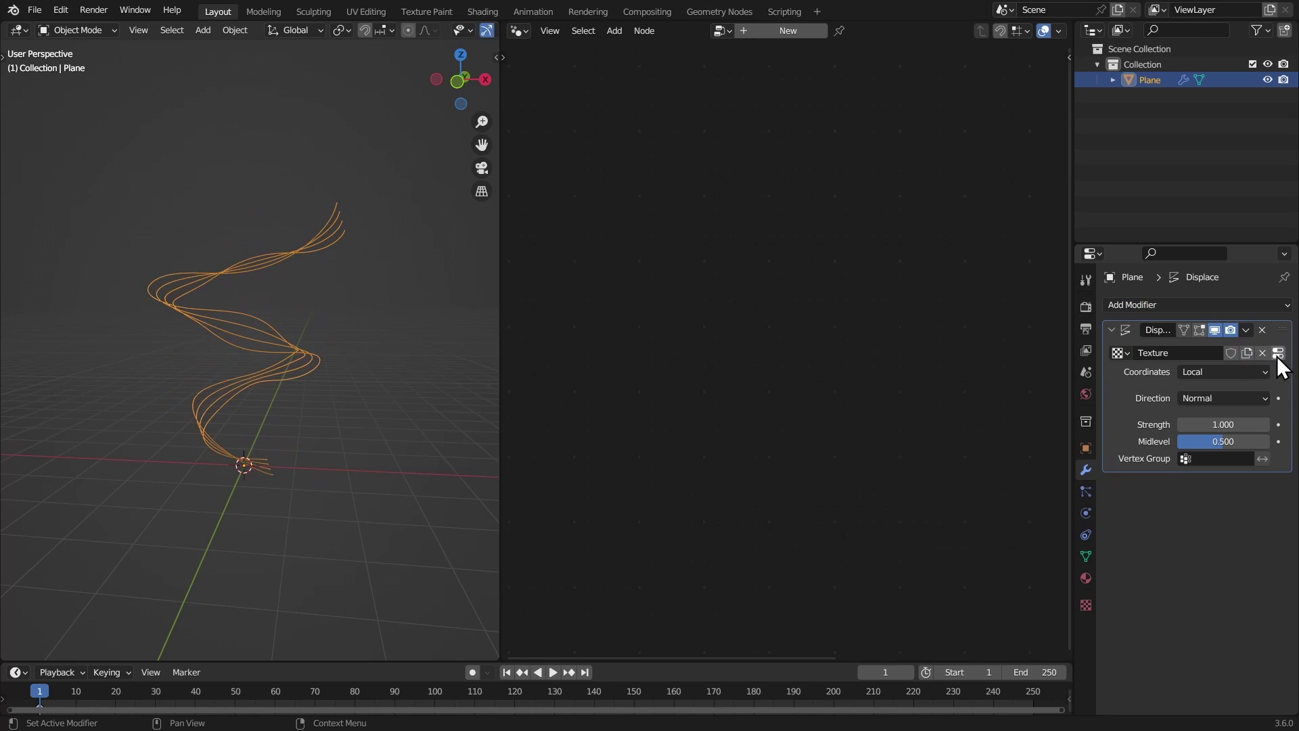
click(1278, 353)
click(1192, 349)
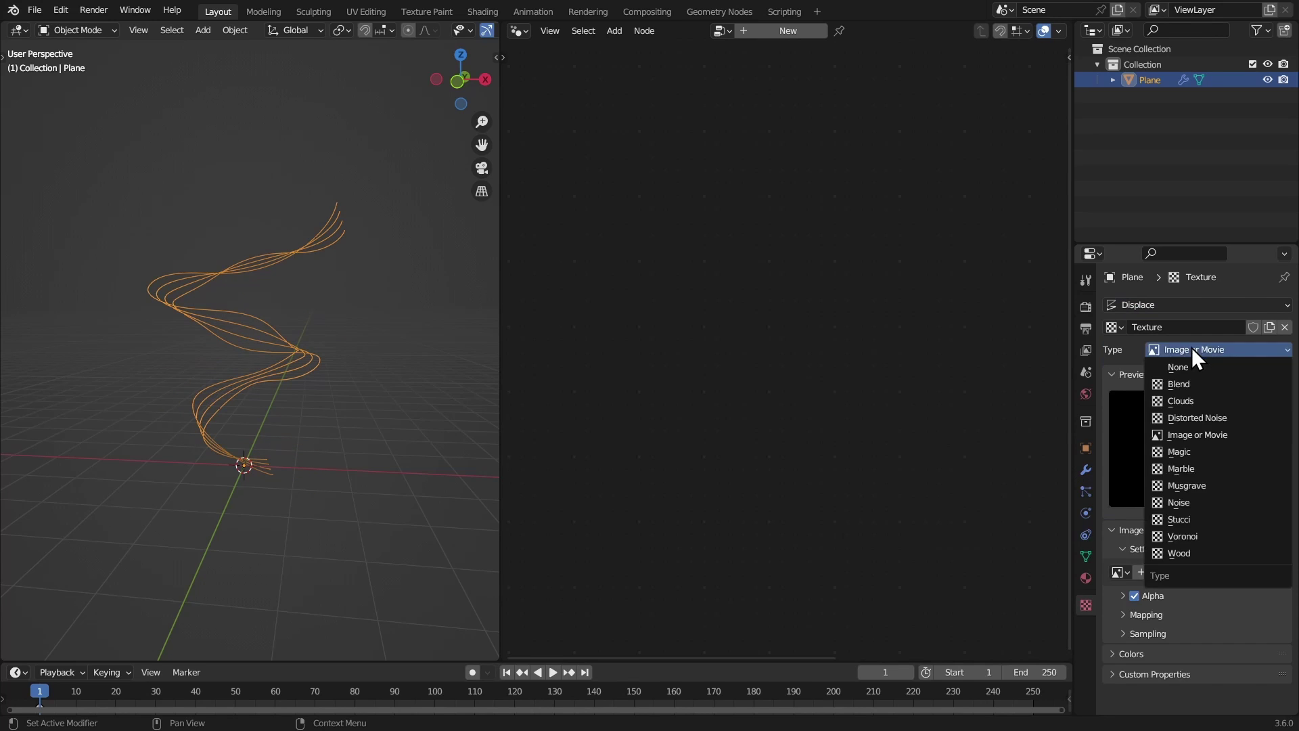
click(1189, 406)
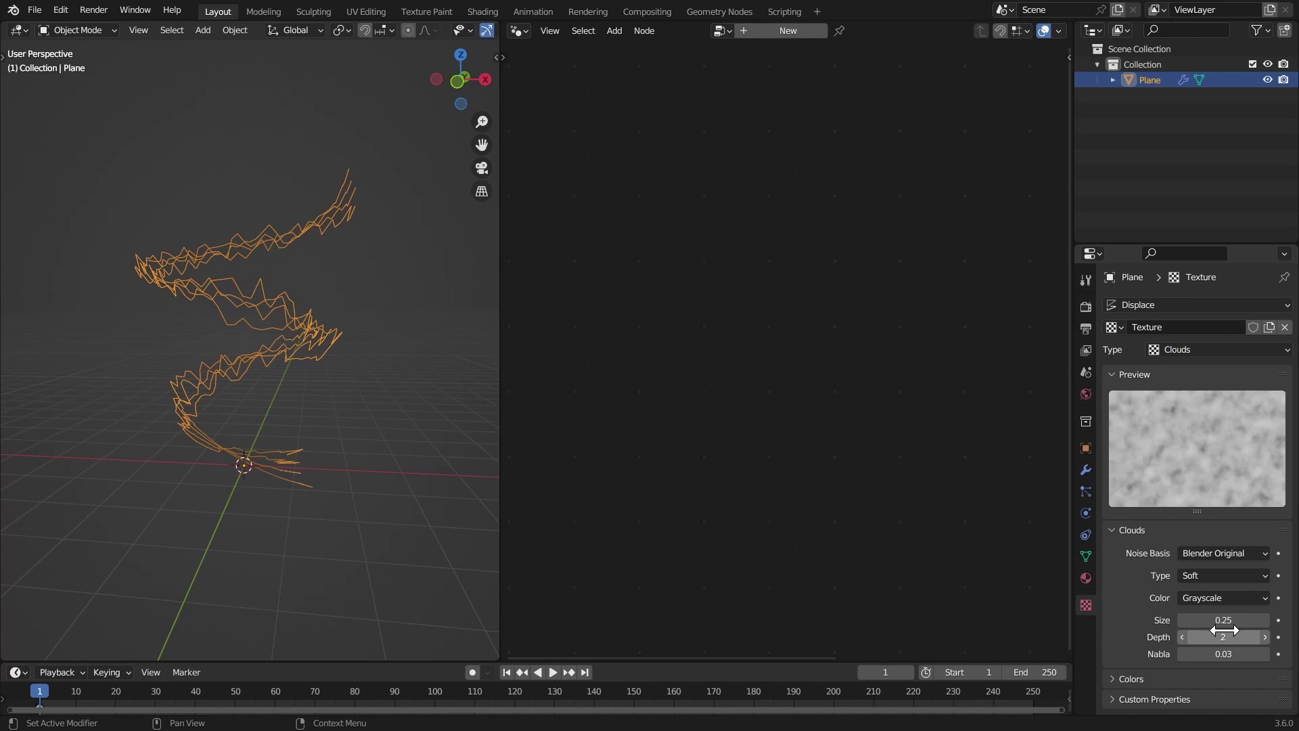
drag(1202, 638, 1222, 619)
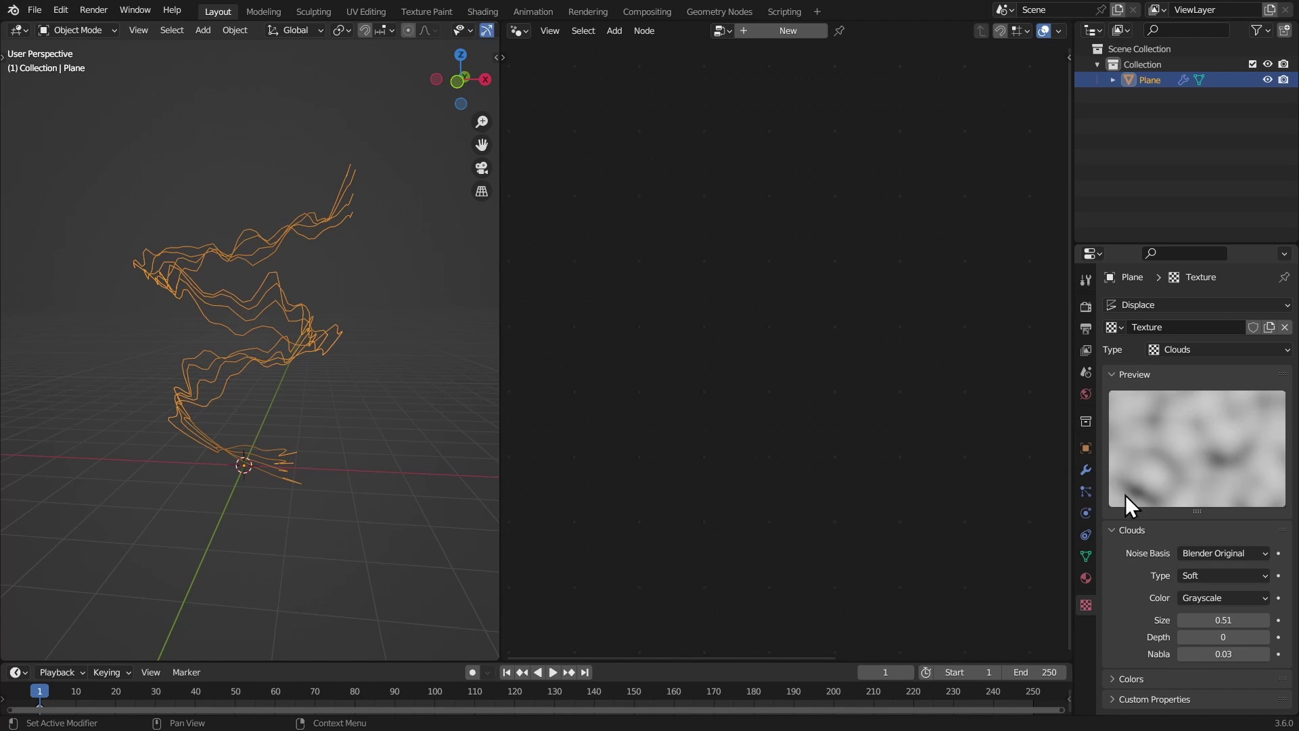
click(1085, 470)
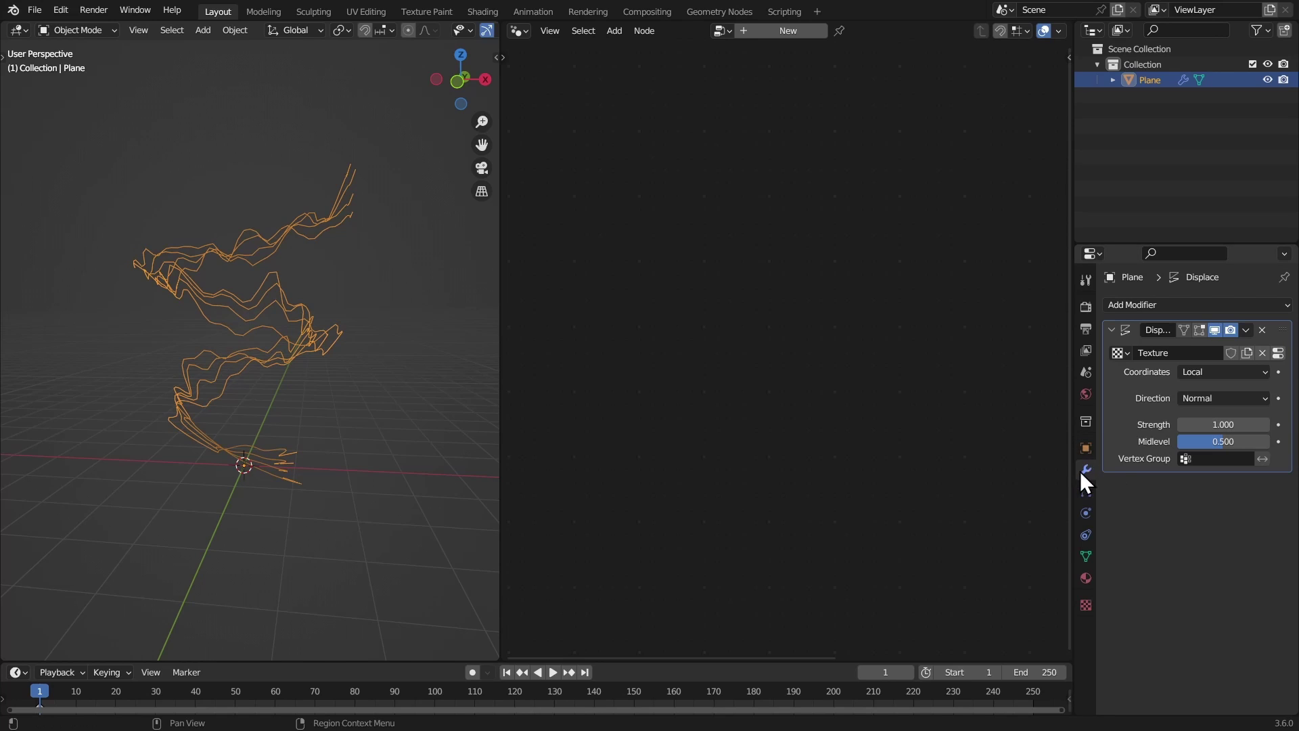
drag(1204, 425, 1148, 421)
middle_drag(450, 433, 377, 282)
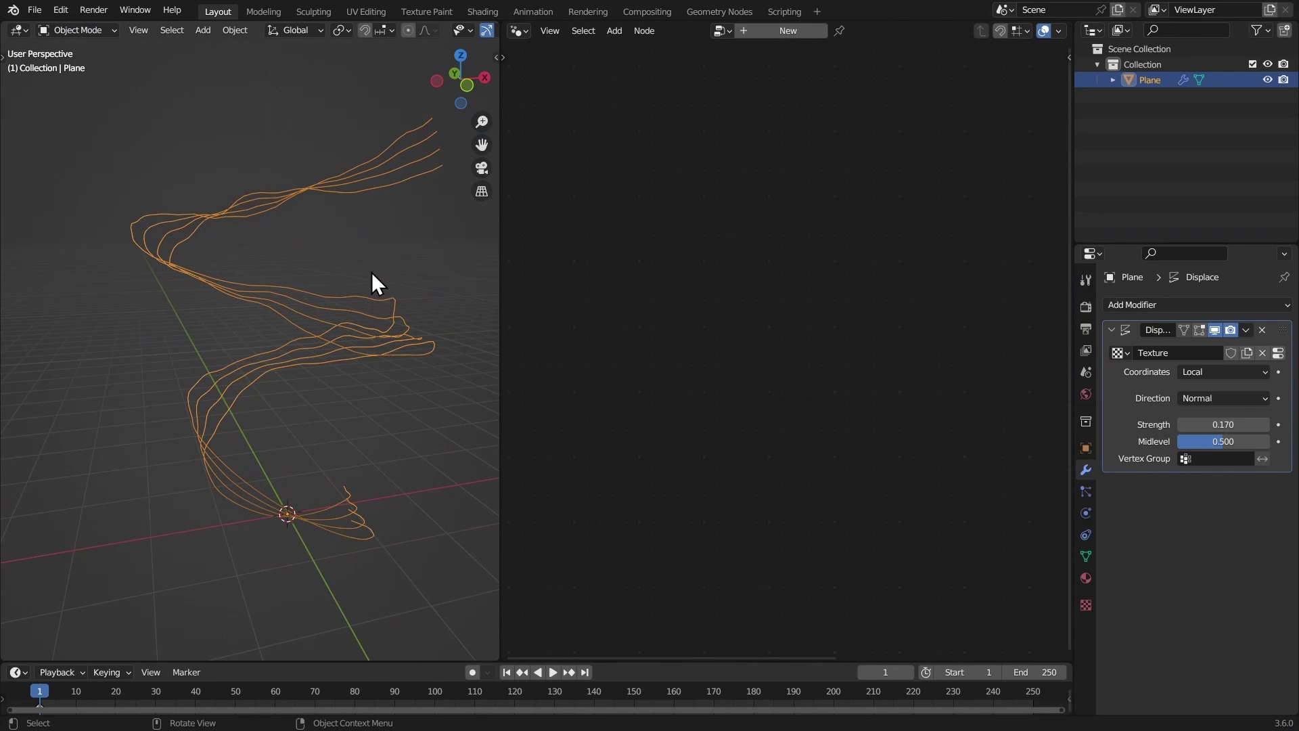
- Add a Subdivision Surface modifier with render levels 1 and collapse both modifier panels
click(1148, 303)
click(1002, 586)
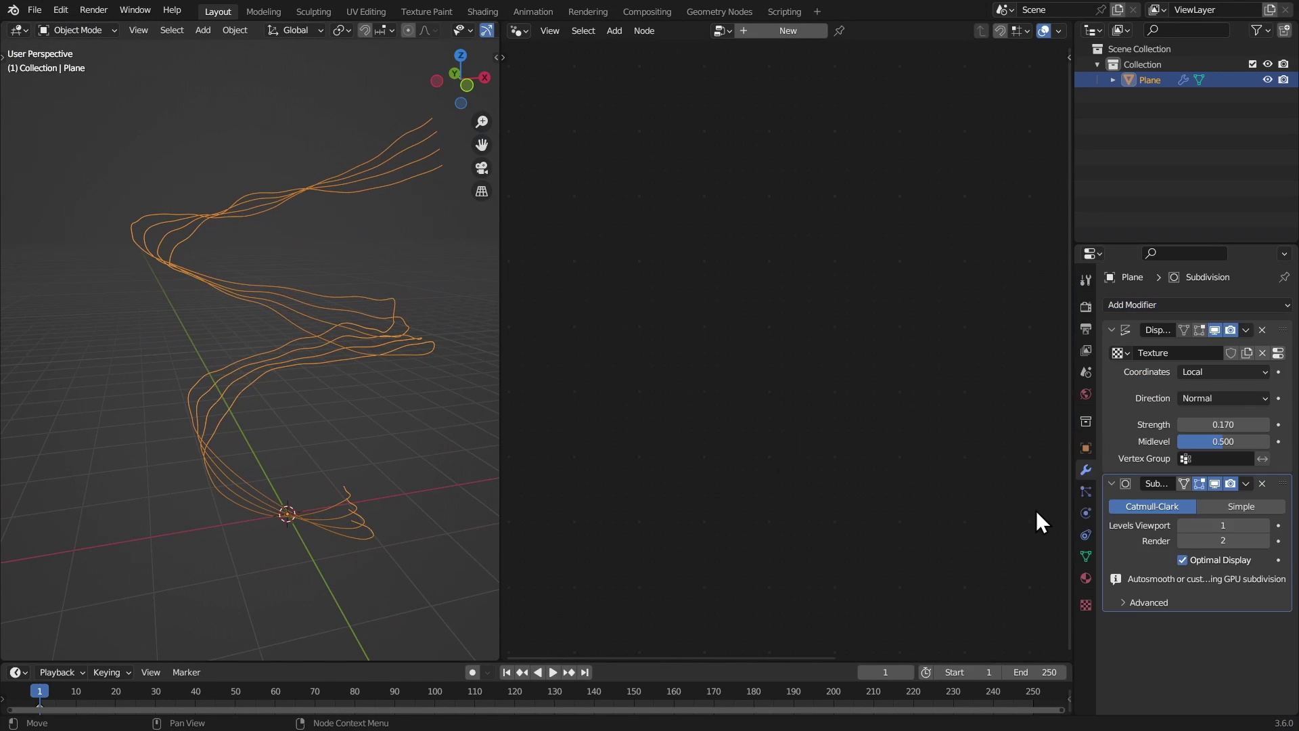
click(1182, 541)
click(1110, 484)
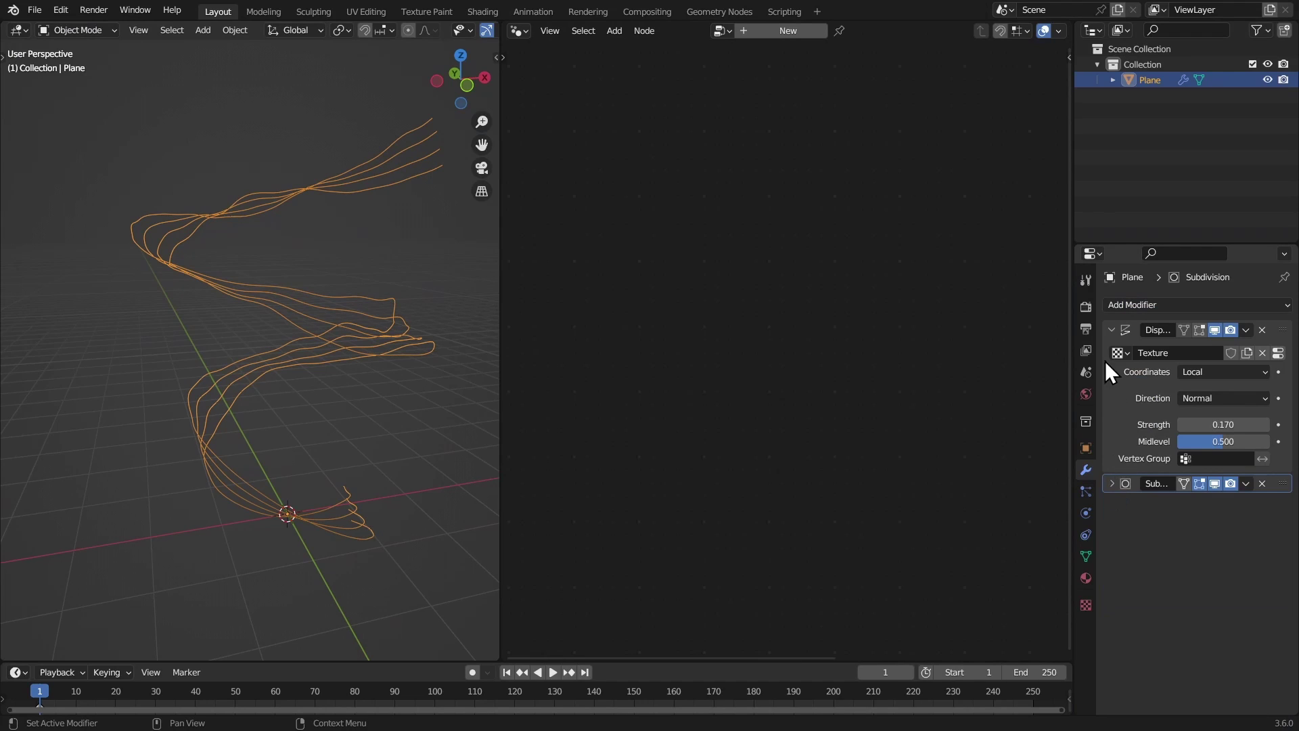
click(1110, 331)
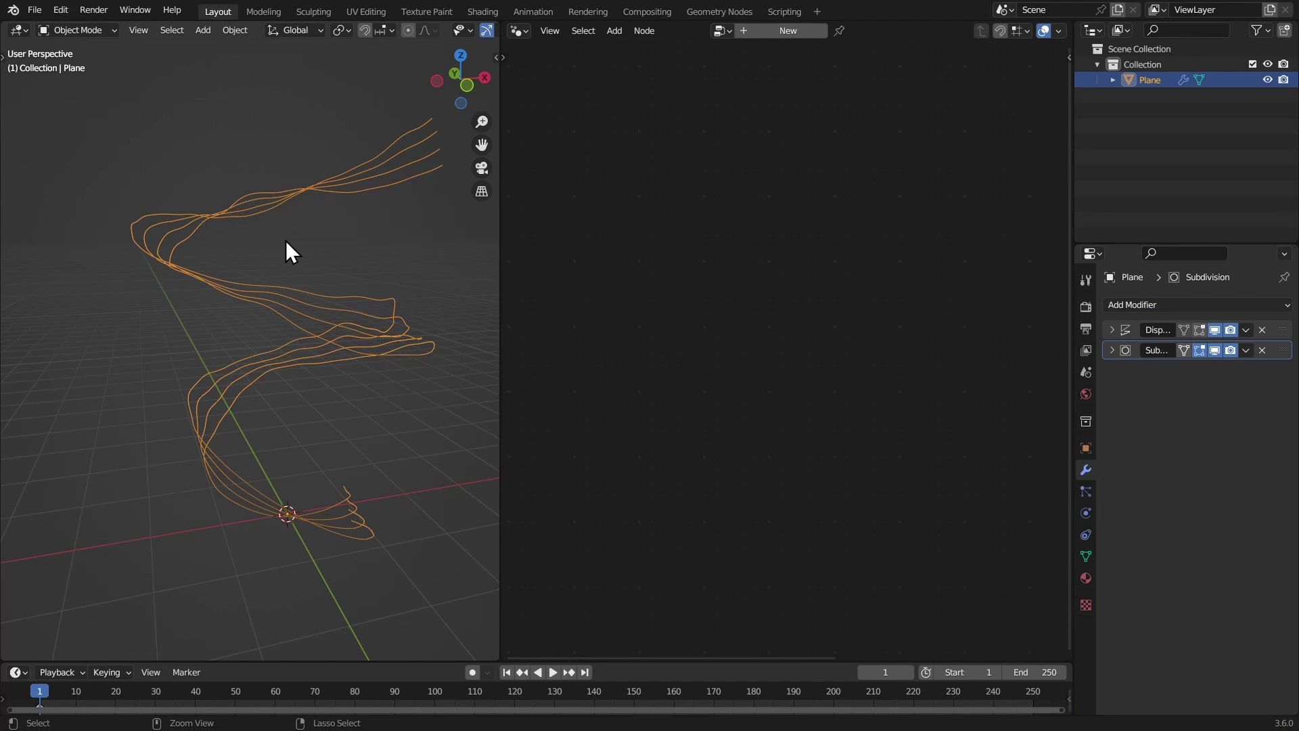
- Apply Visual Geometry to Mesh and maximize the 3D viewport
key(ctrl+a)
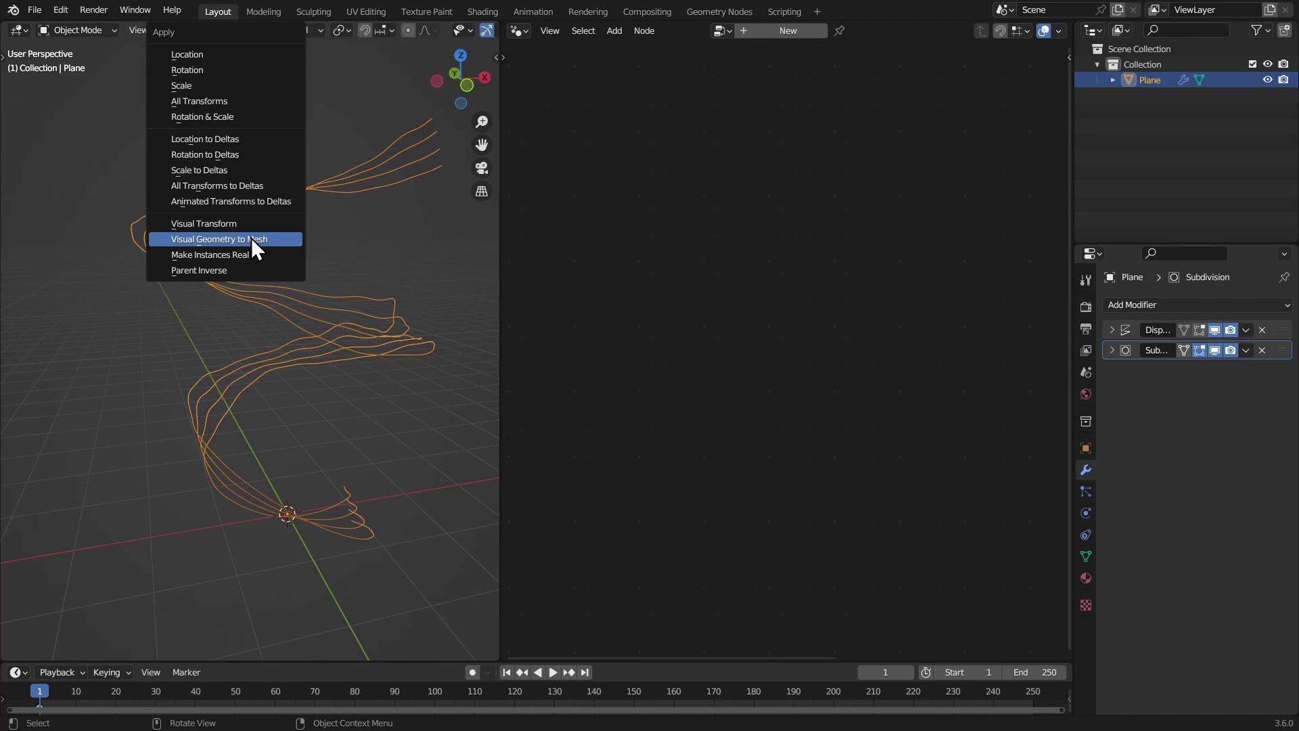
click(250, 237)
key(ctrl+space)
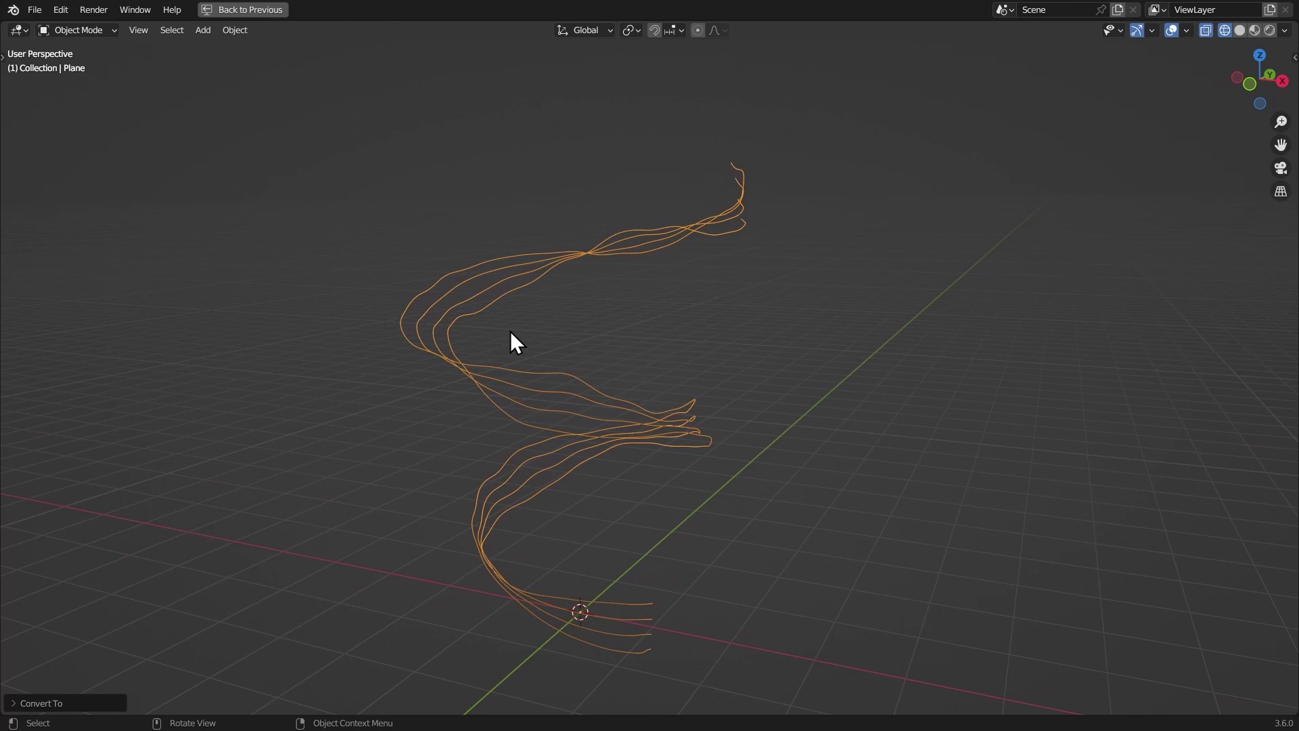
middle_drag(265, 121, 417, 302)
- Convert the strand mesh into a curve object
click(238, 34)
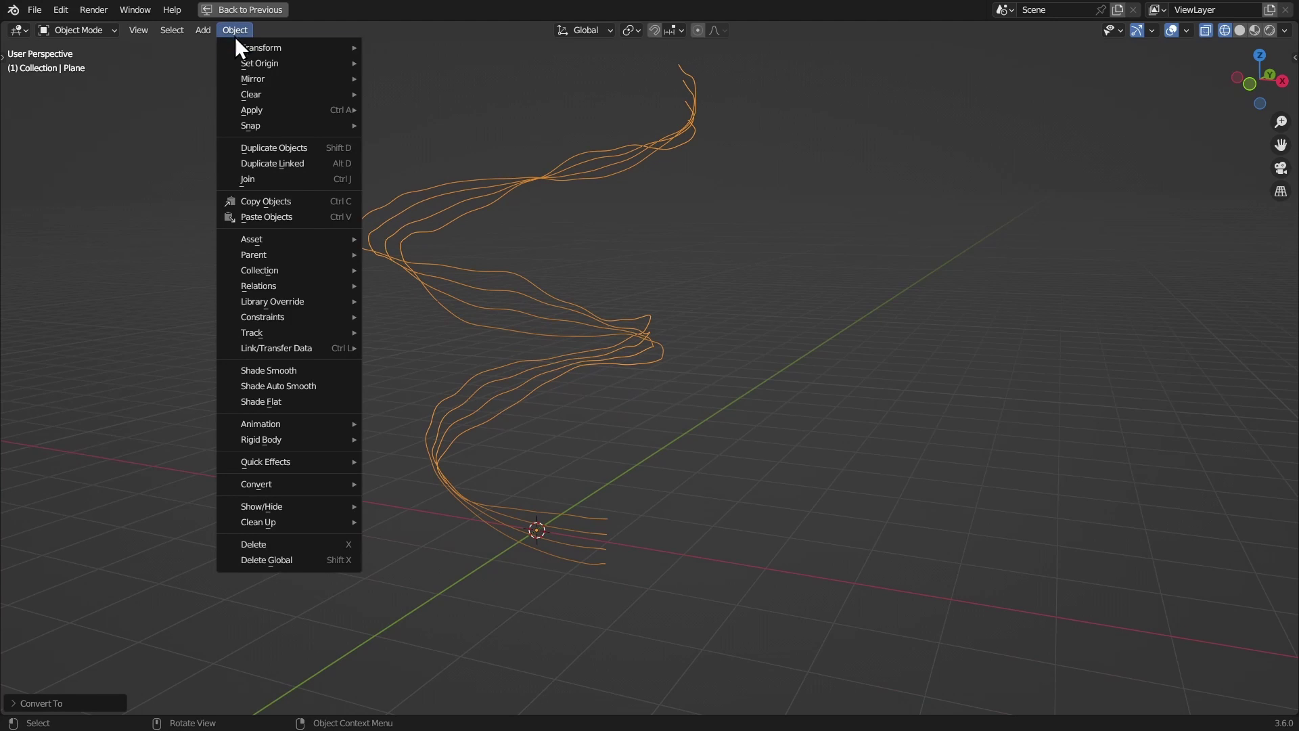
mouse_move(302, 480)
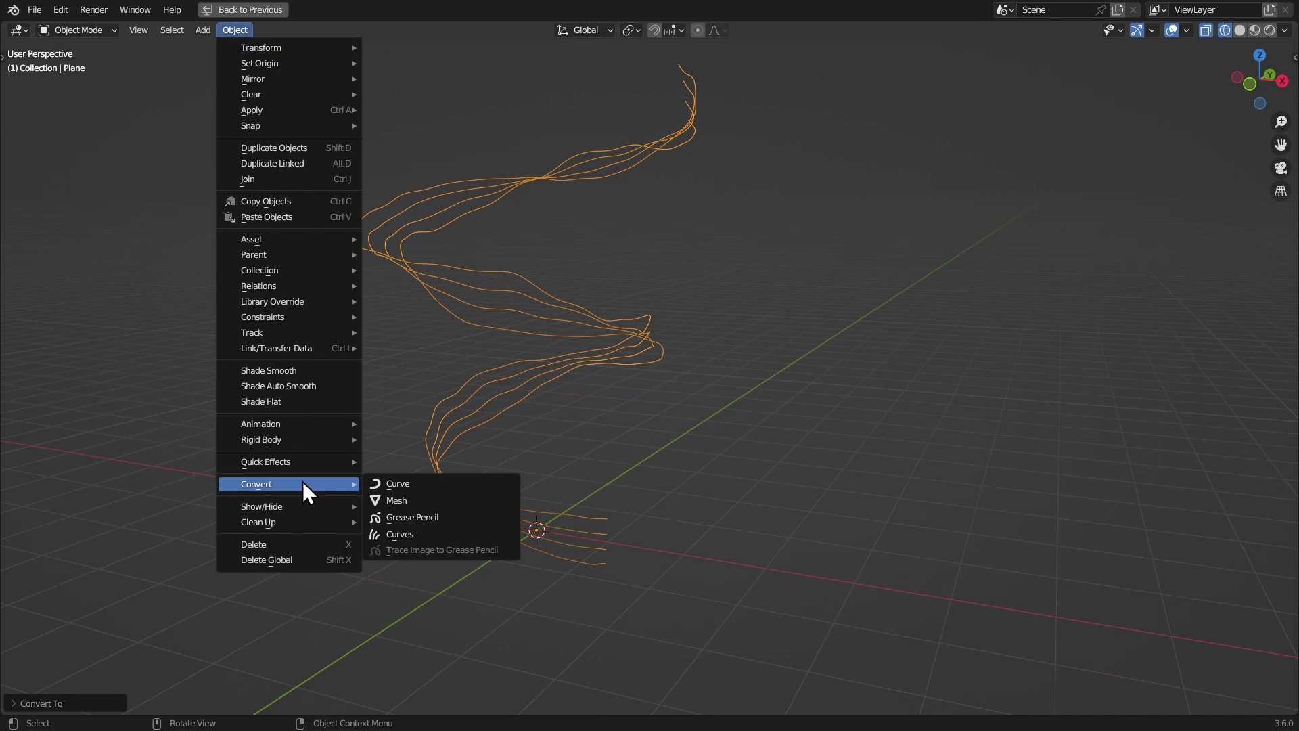
click(407, 485)
middle_drag(407, 486, 579, 391)
- Snap the 3D cursor to the three selected strand endpoints in Edit Mode
key(Tab)
click(504, 427)
shift+click(500, 458)
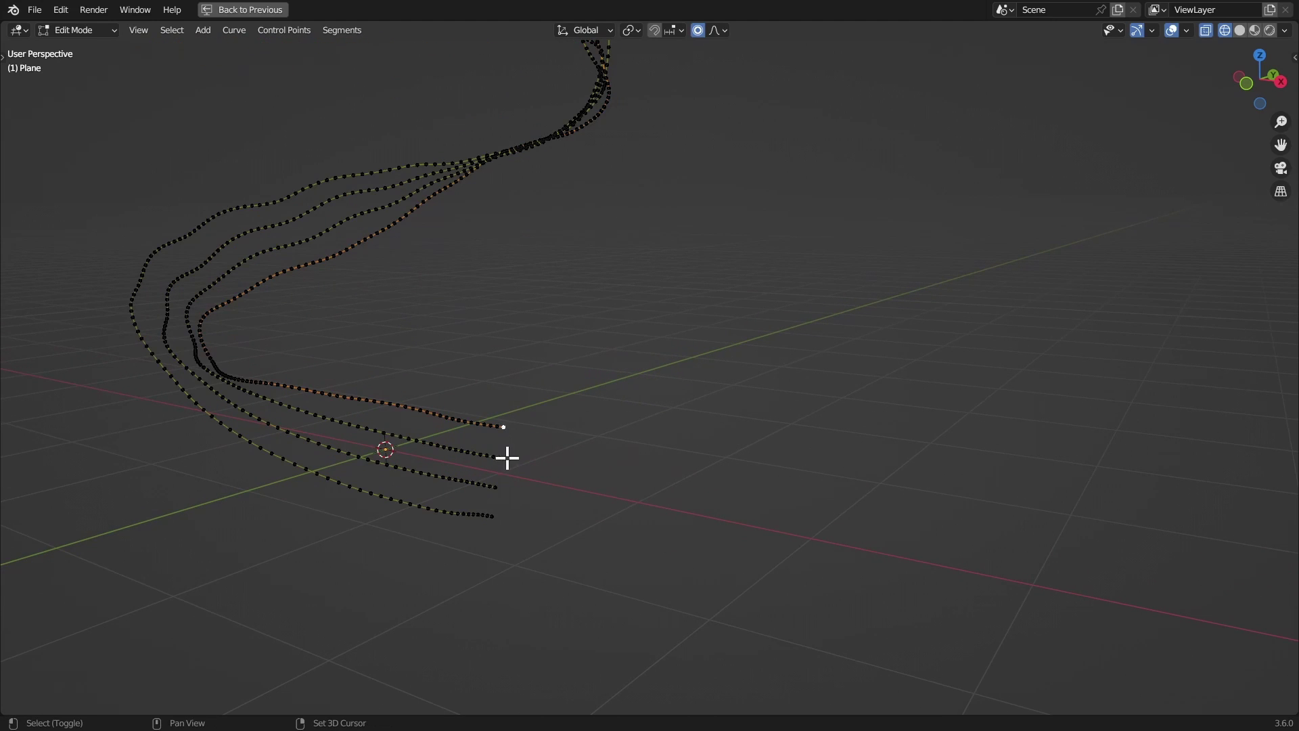
shift+click(495, 486)
key(shift+s)
click(513, 577)
key(Tab)
- Set the curve's origin to the 3D cursor and restore the split layout
middle_drag(395, 335, 425, 314)
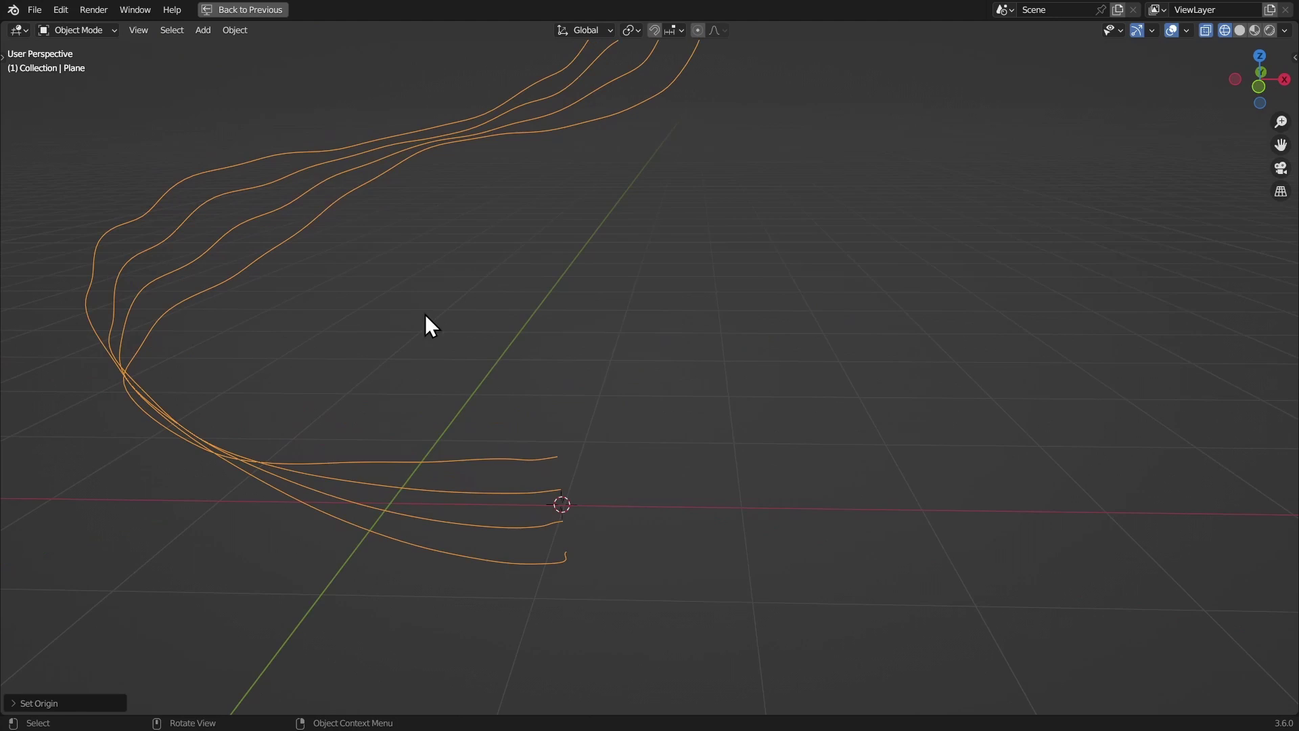
right_click(406, 314)
mouse_move(405, 318)
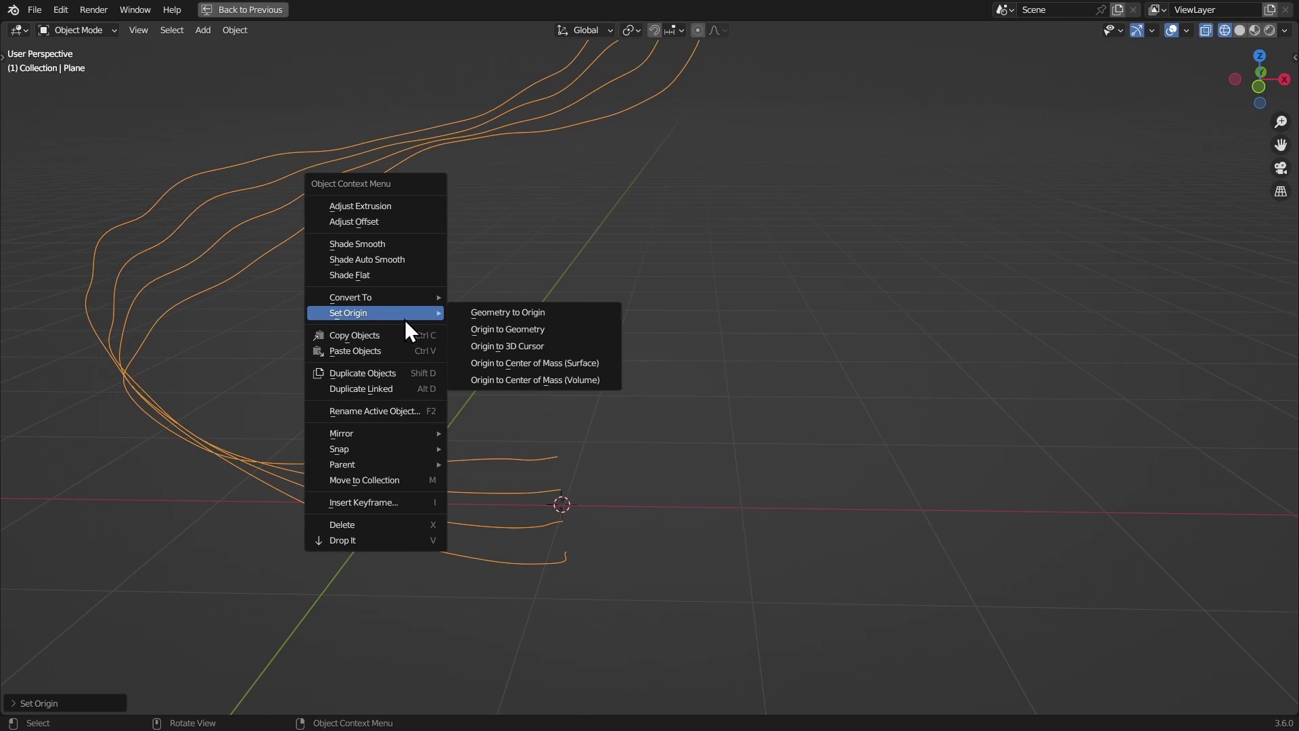
click(510, 345)
scroll(570, 504, down, 2)
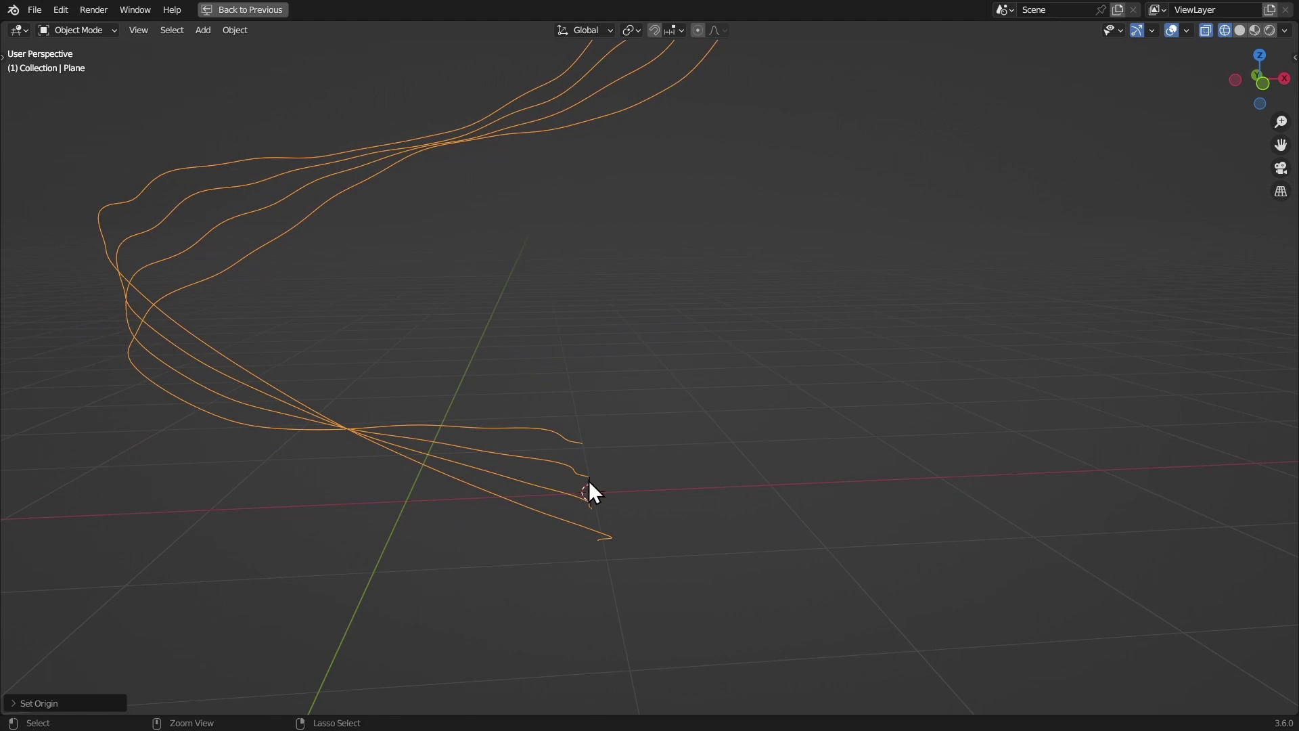
middle_drag(588, 480, 525, 370)
key(ctrl+space)
middle_drag(226, 261, 569, 320)
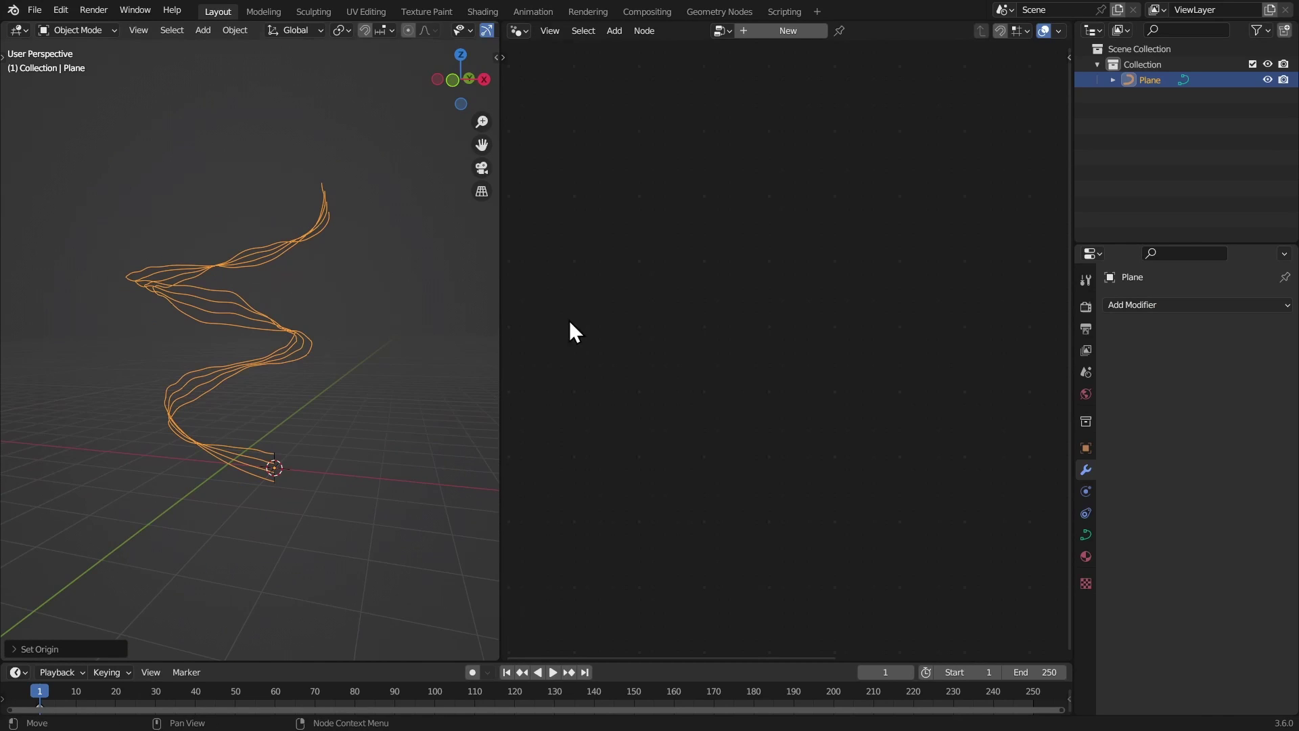
- Join the node editor into the 3D viewport so it spans the full width
click(1085, 491)
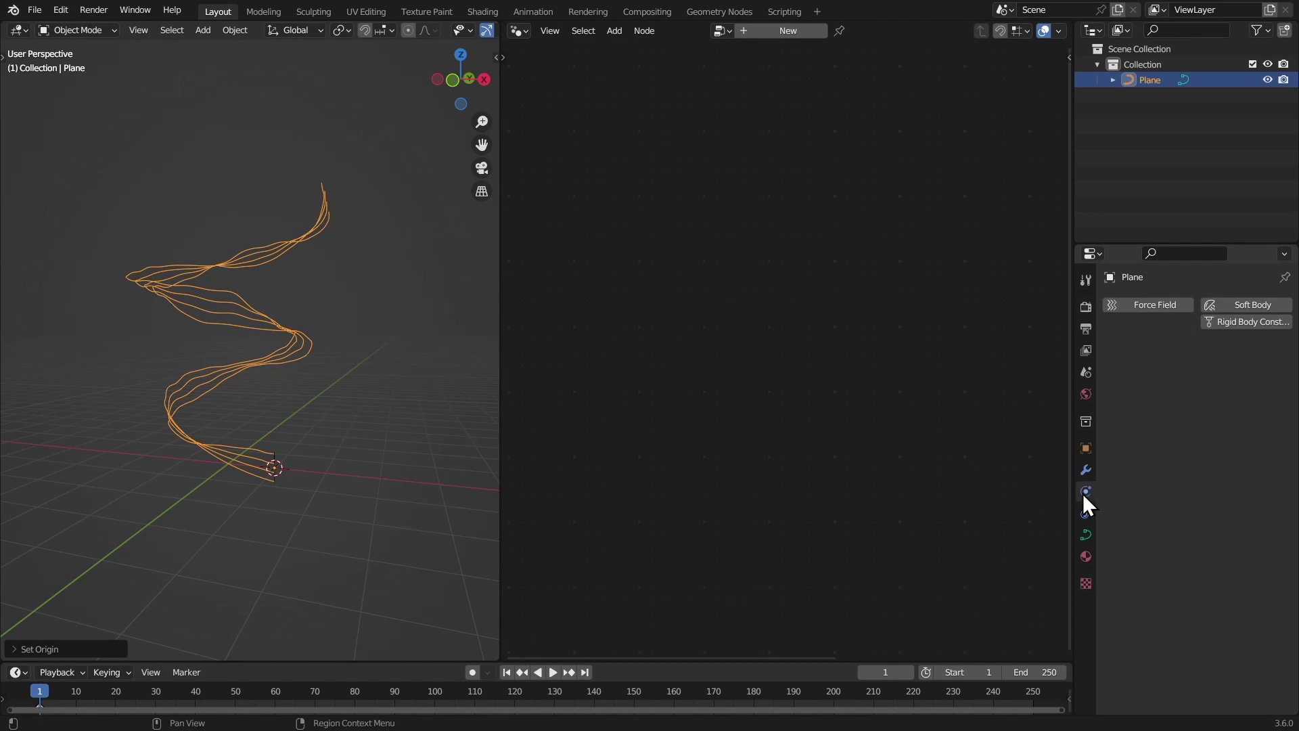
right_click(498, 293)
click(430, 333)
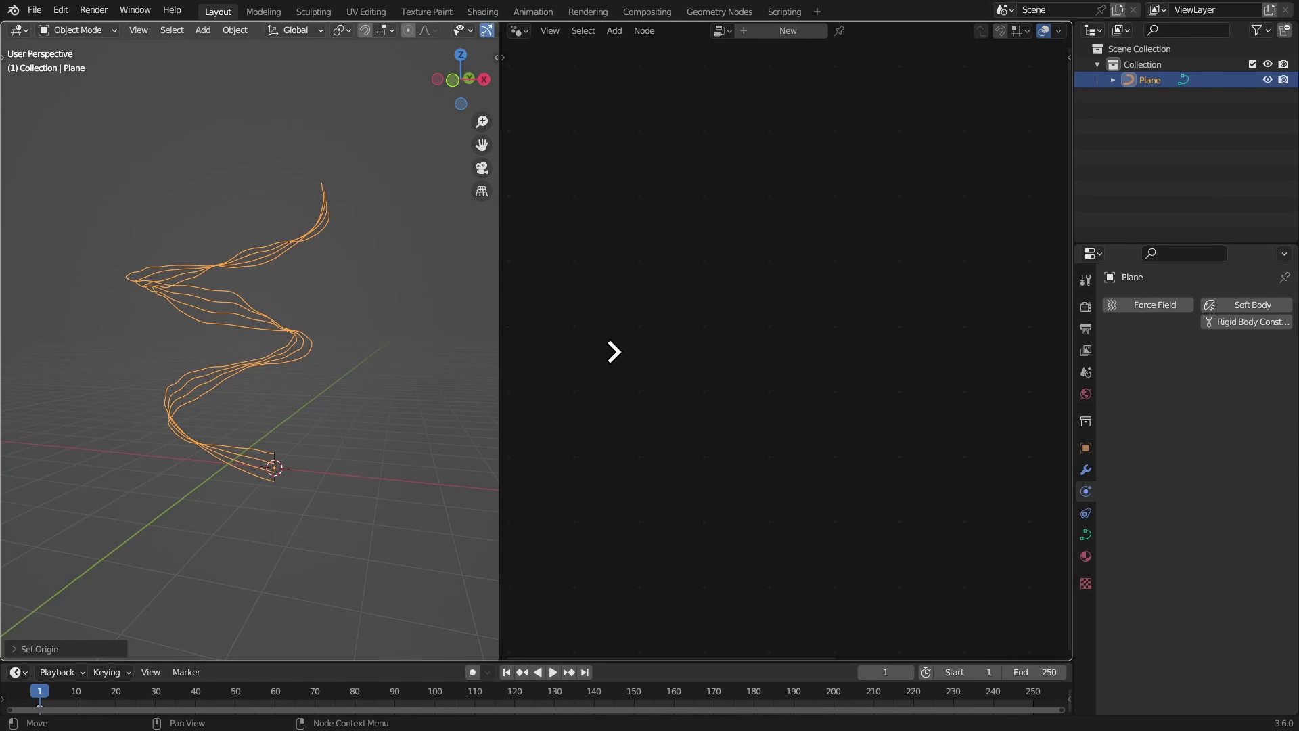
click(612, 350)
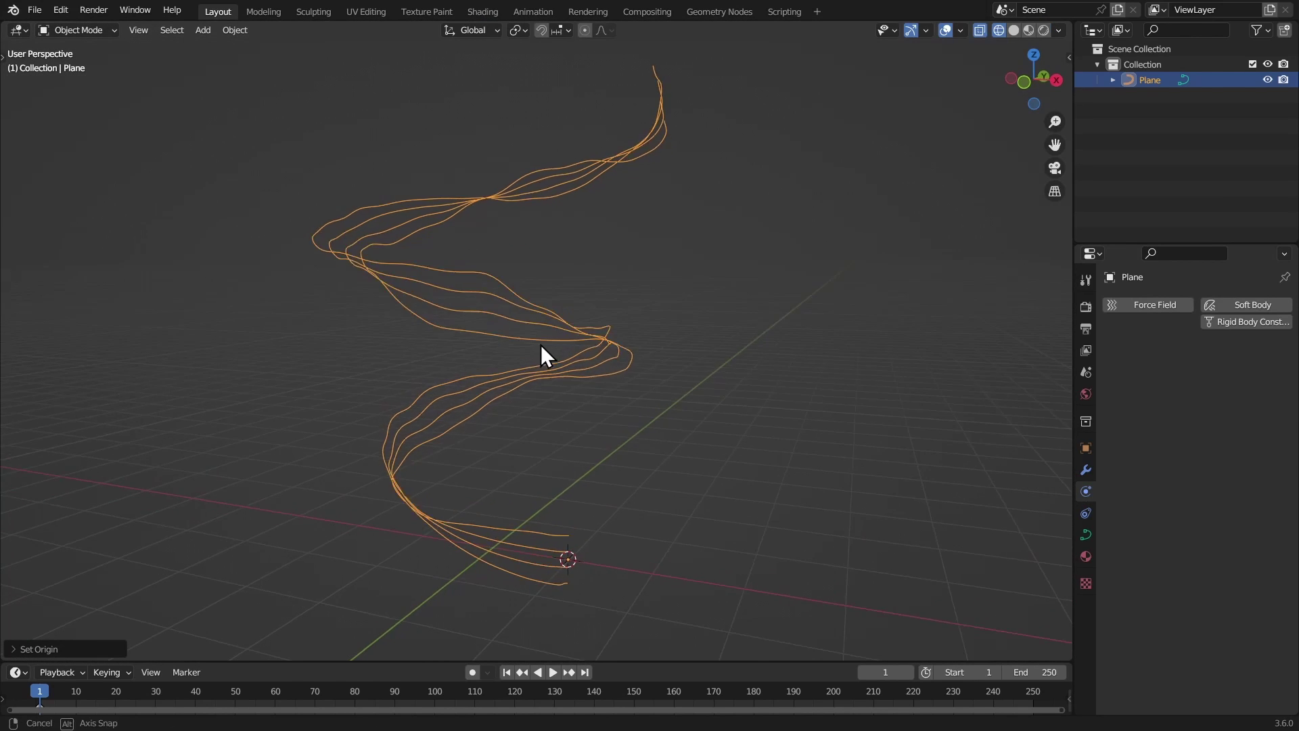
- Add a Curve-shaped force field to the curve with Strength -8
click(1154, 308)
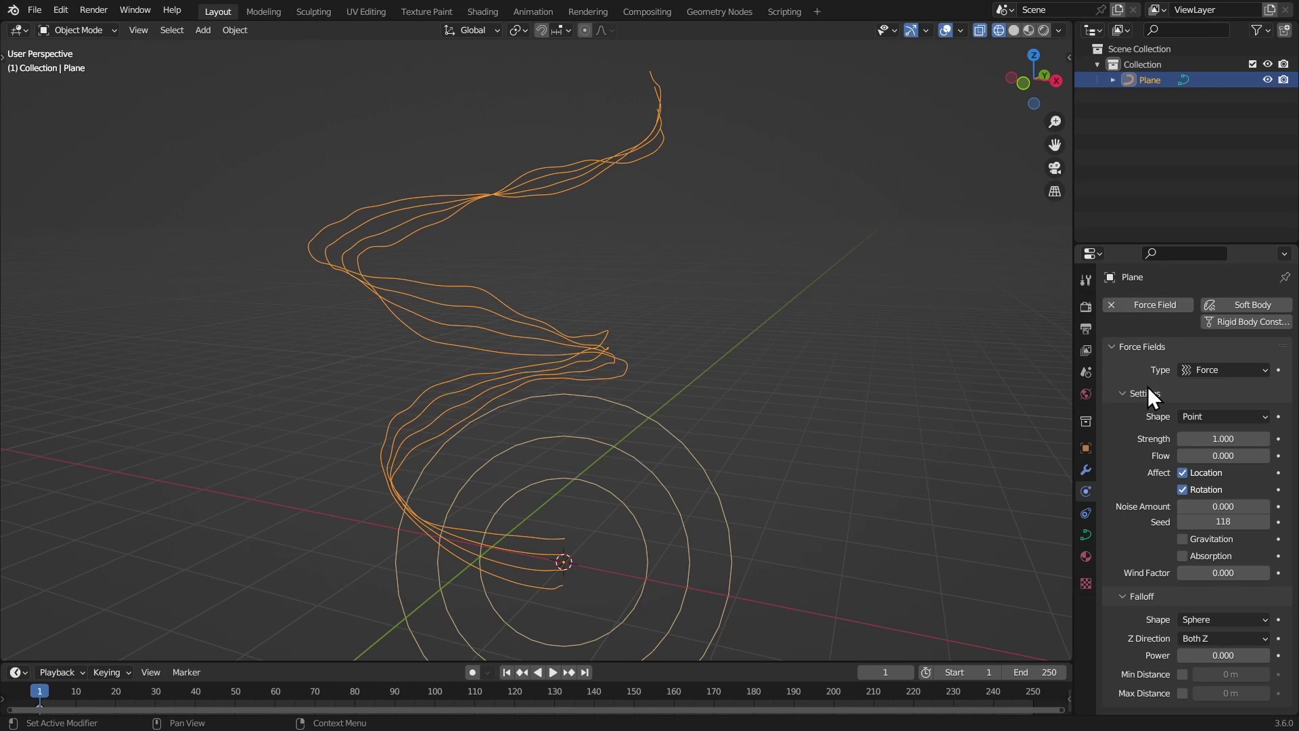
click(1203, 417)
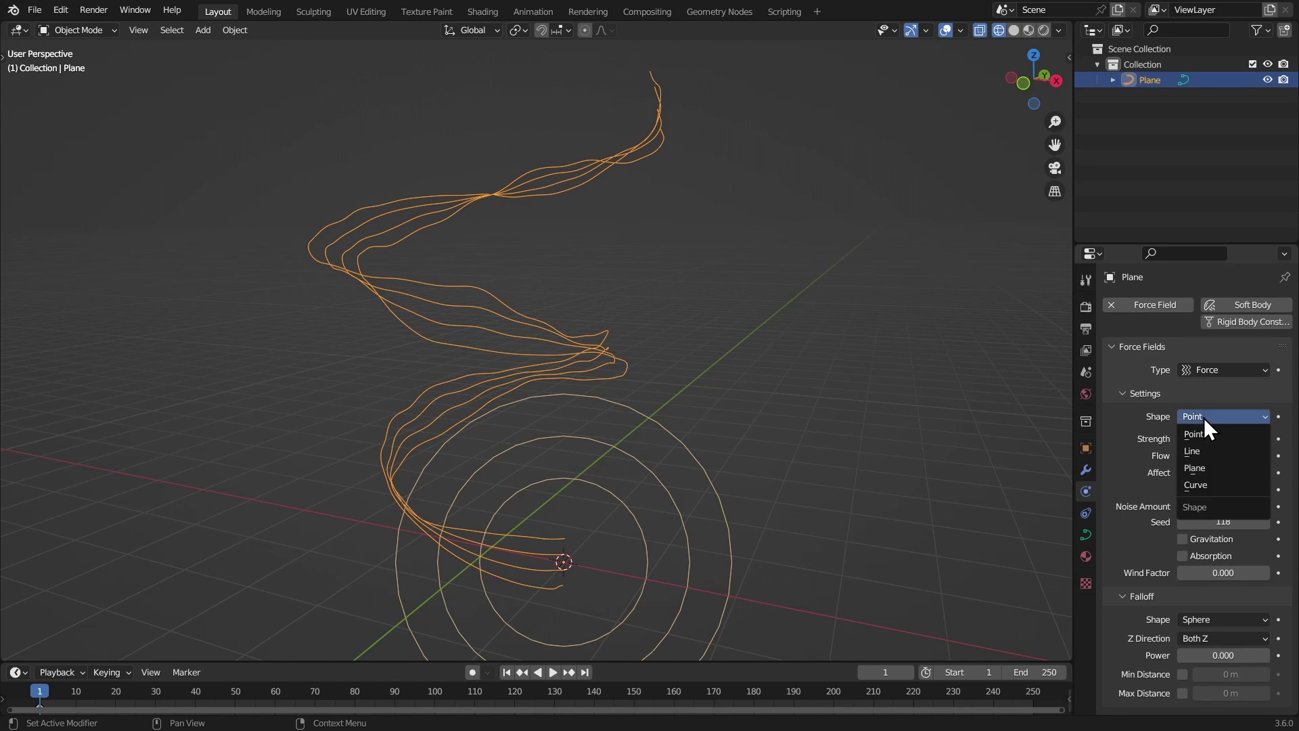
click(1193, 486)
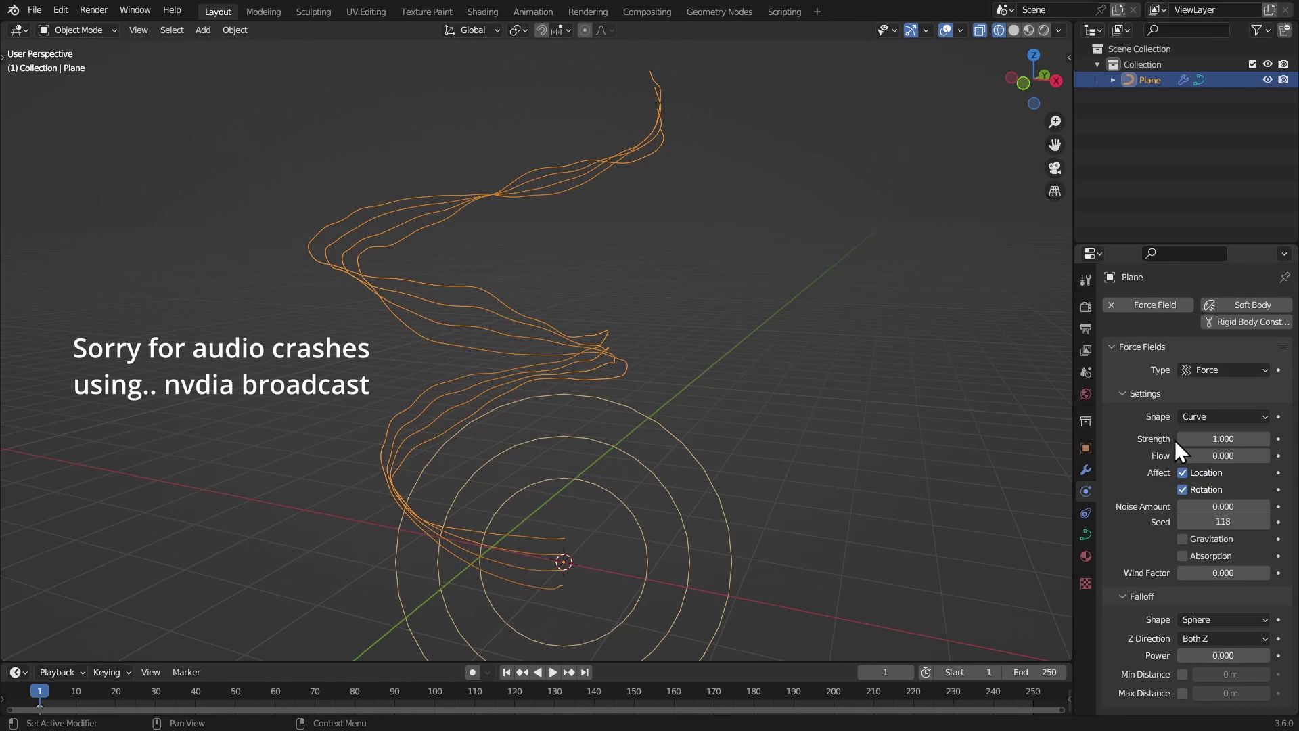
click(1197, 439)
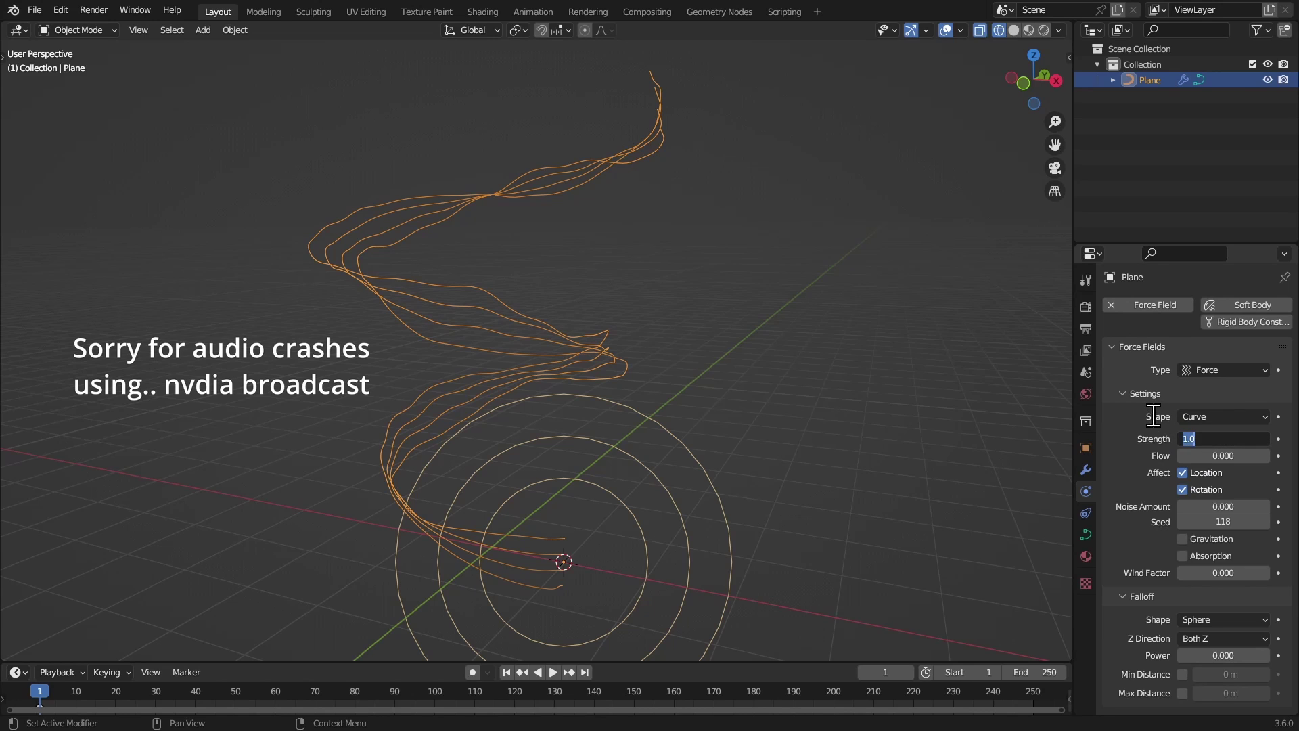
text(-8)
key(Return)
- Set the force field's Flow to 1.3 and Noise Amount to 3
click(1196, 455)
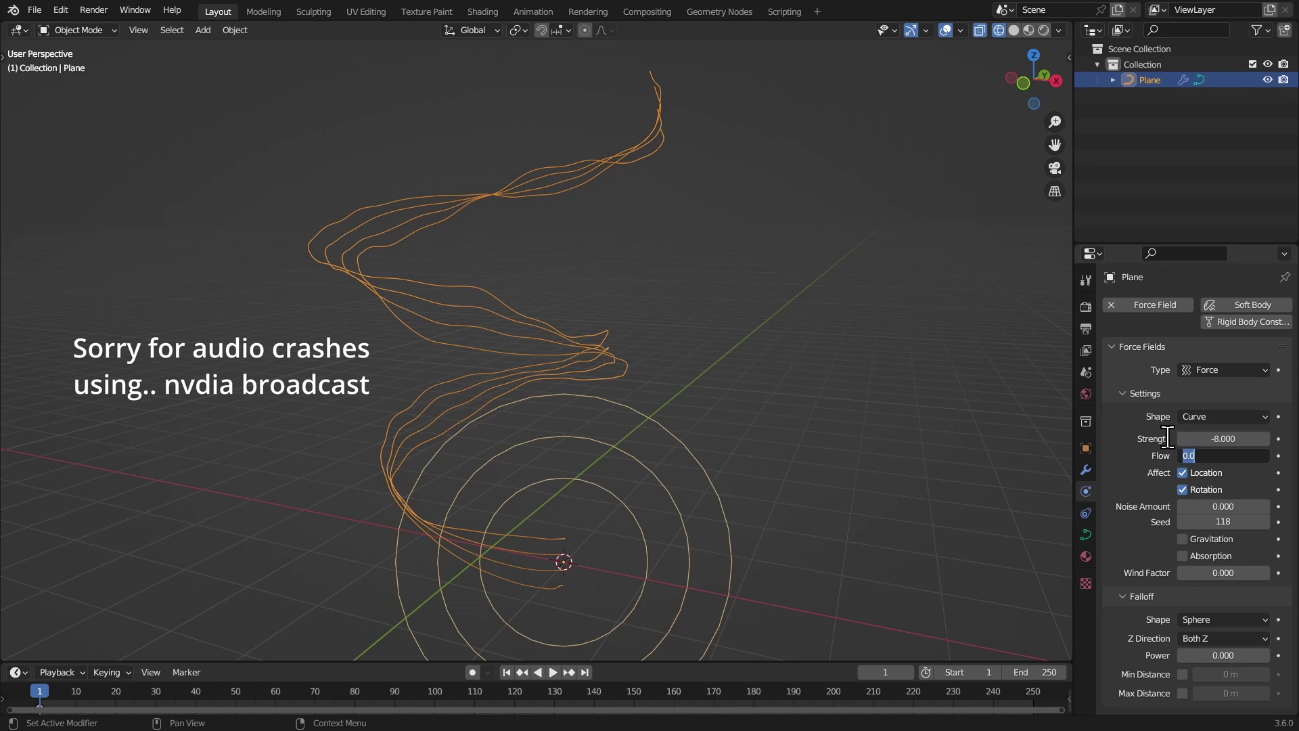
text(1.3)
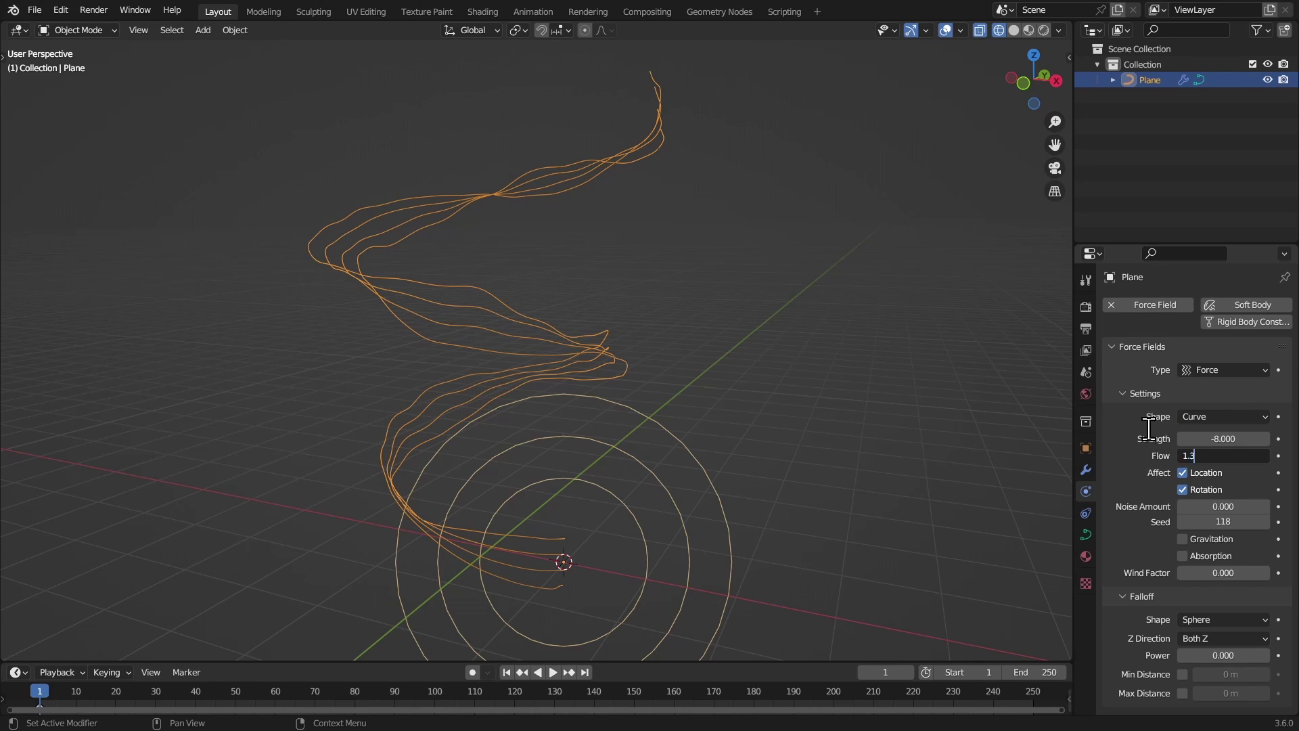
key(Return)
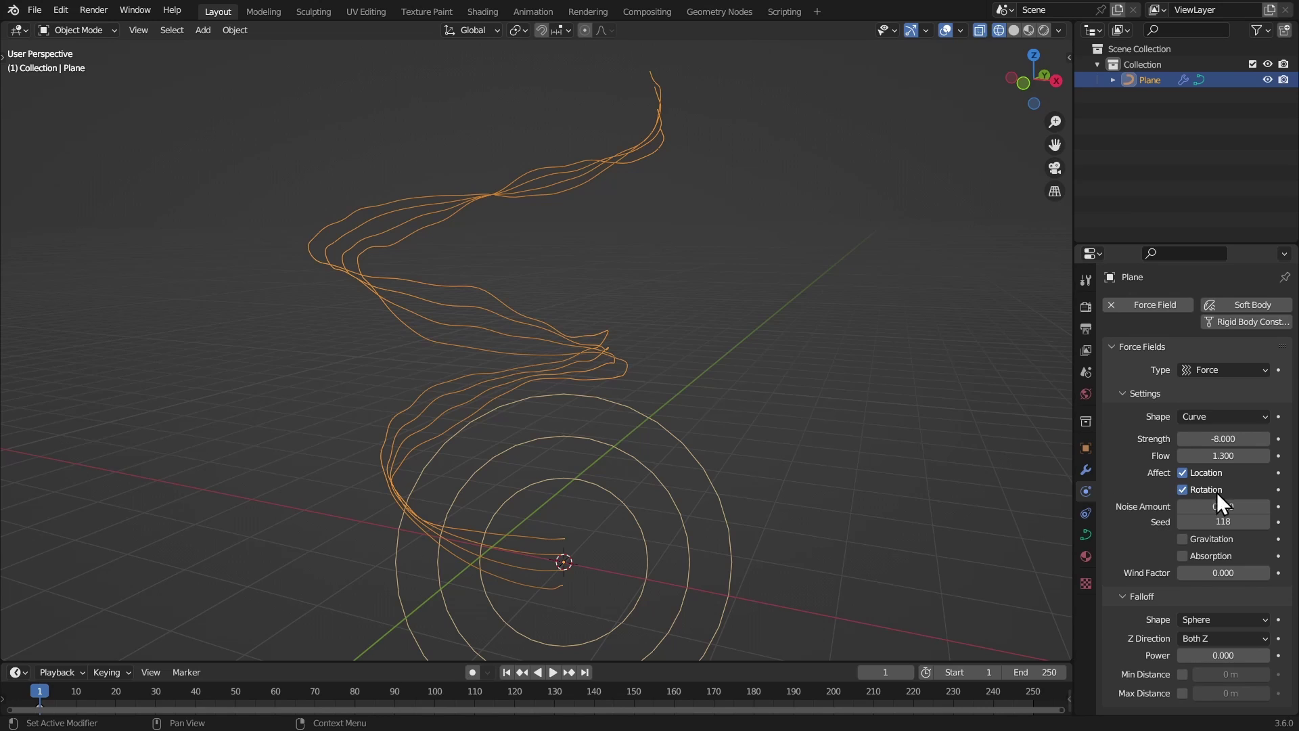
click(1201, 506)
text(3)
key(Return)
scroll(489, 376, down, 2)
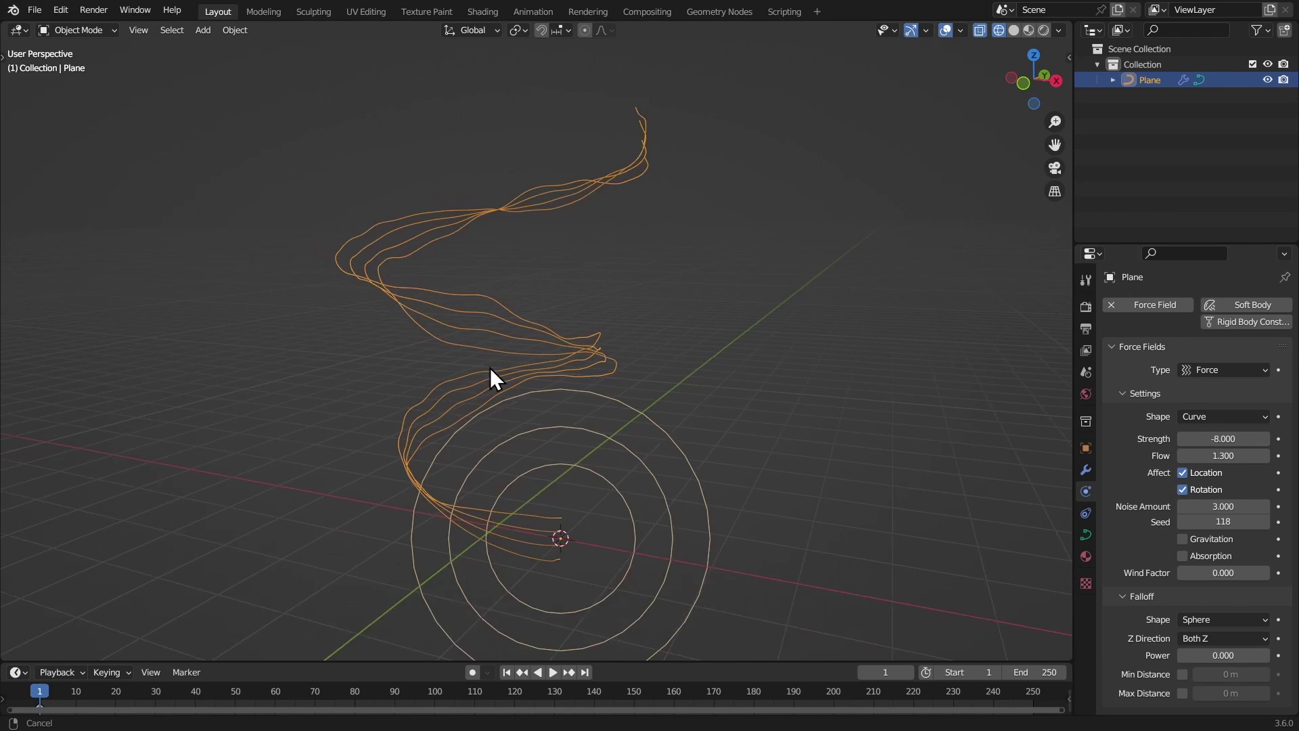
middle_drag(490, 376, 365, 252)
- Add a cube mesh at the strands' base
key(shift+a)
mouse_move(369, 241)
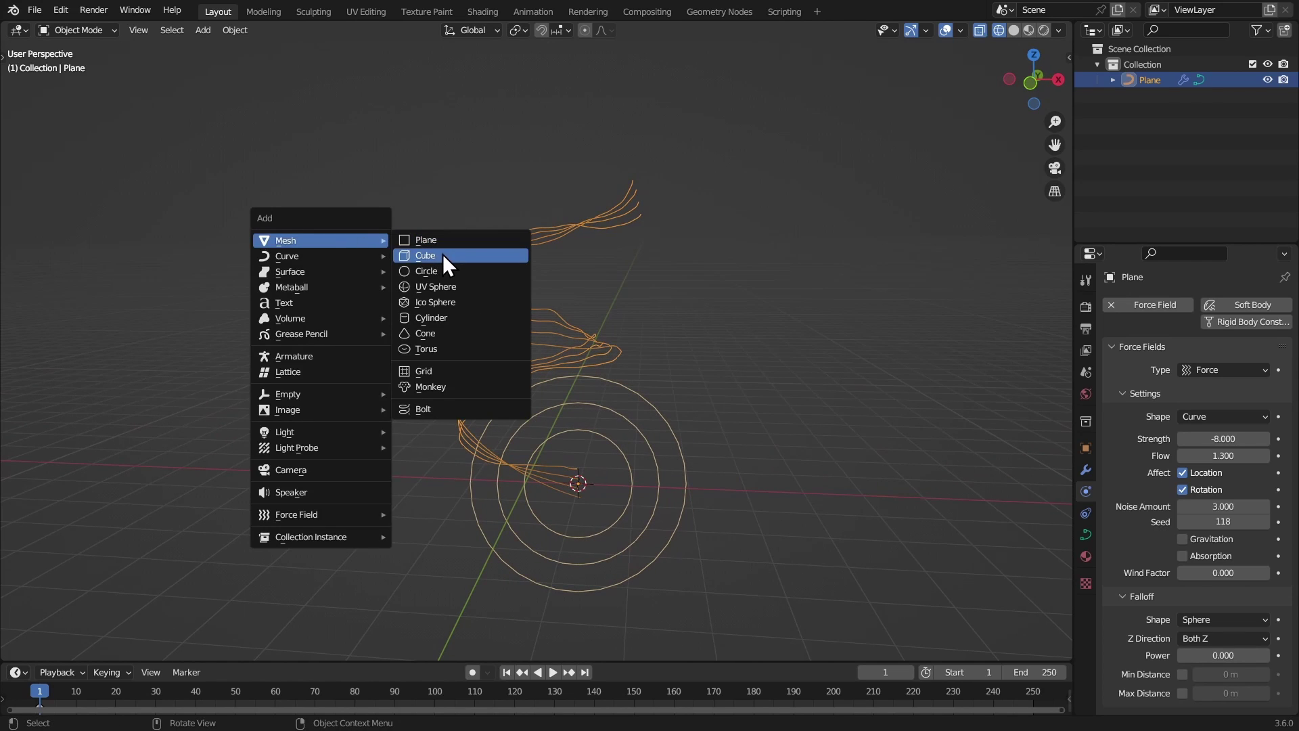
click(442, 260)
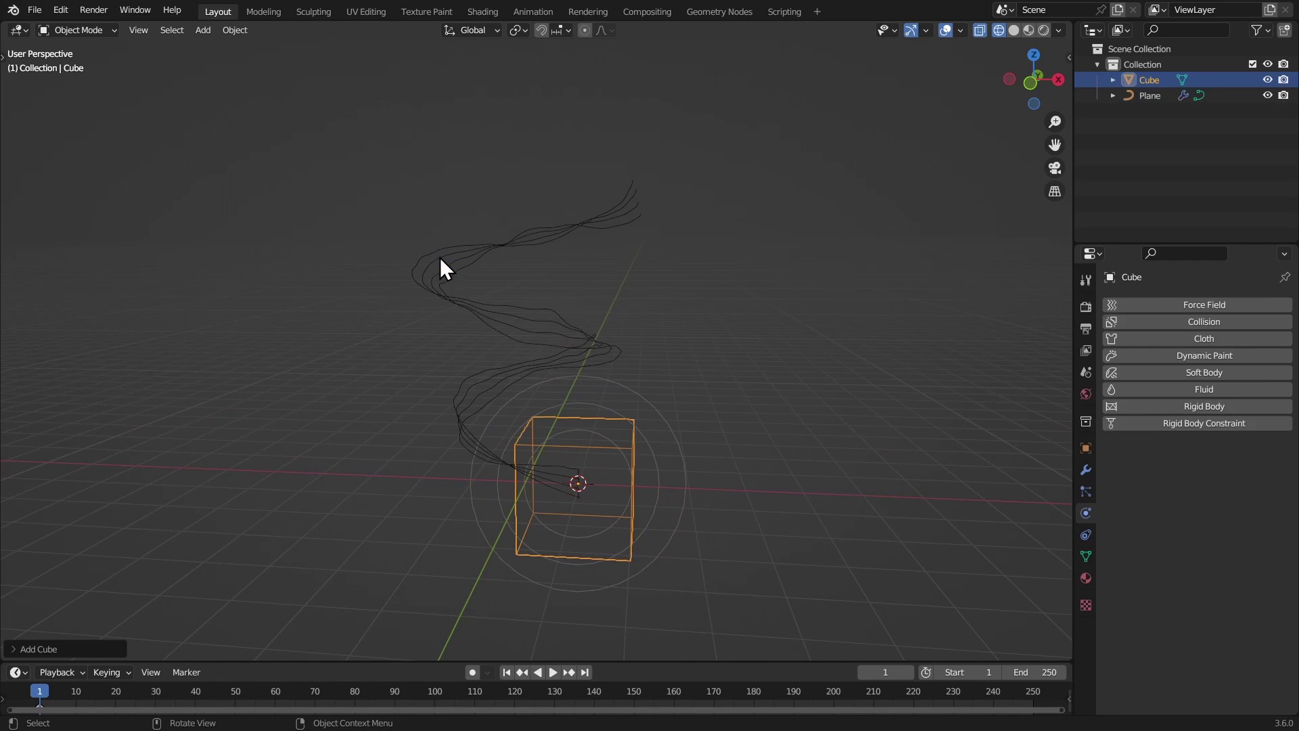
- Set the cube's Viewport Display type to Wire
click(1085, 448)
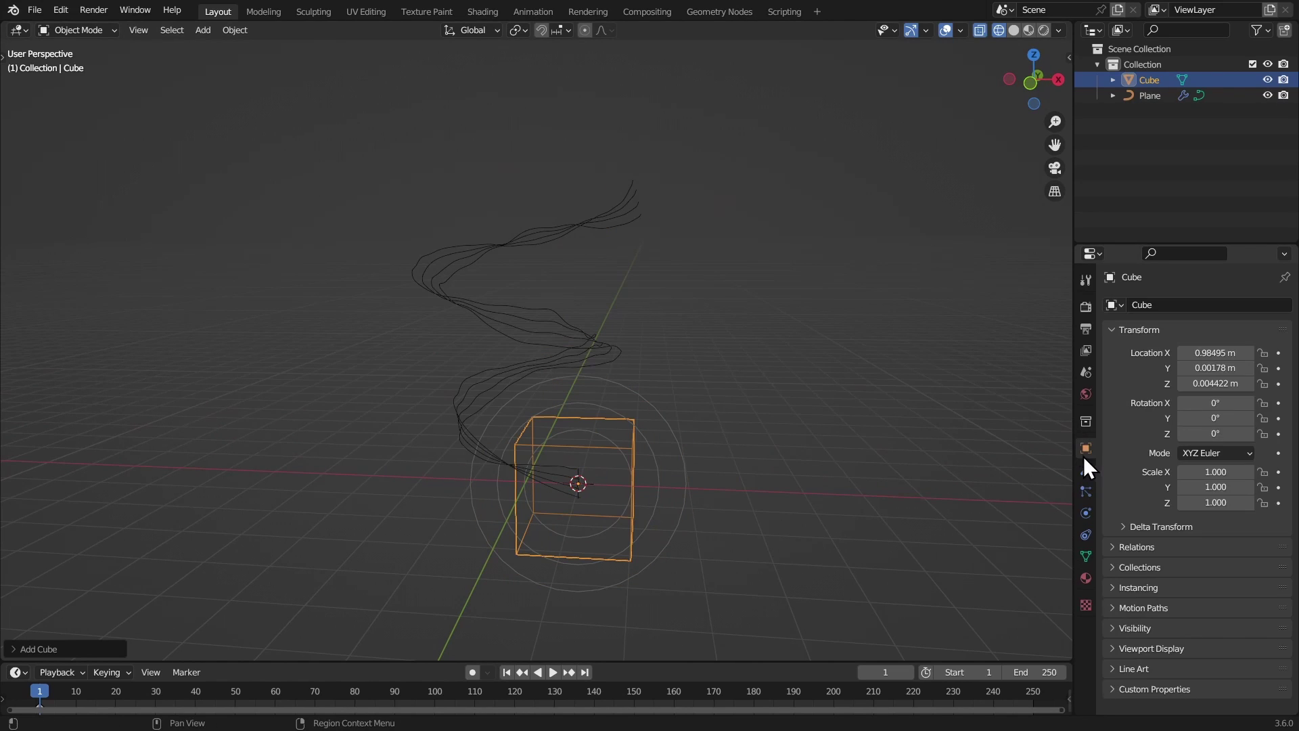
click(1142, 649)
scroll(1150, 649, down, 5)
click(1198, 648)
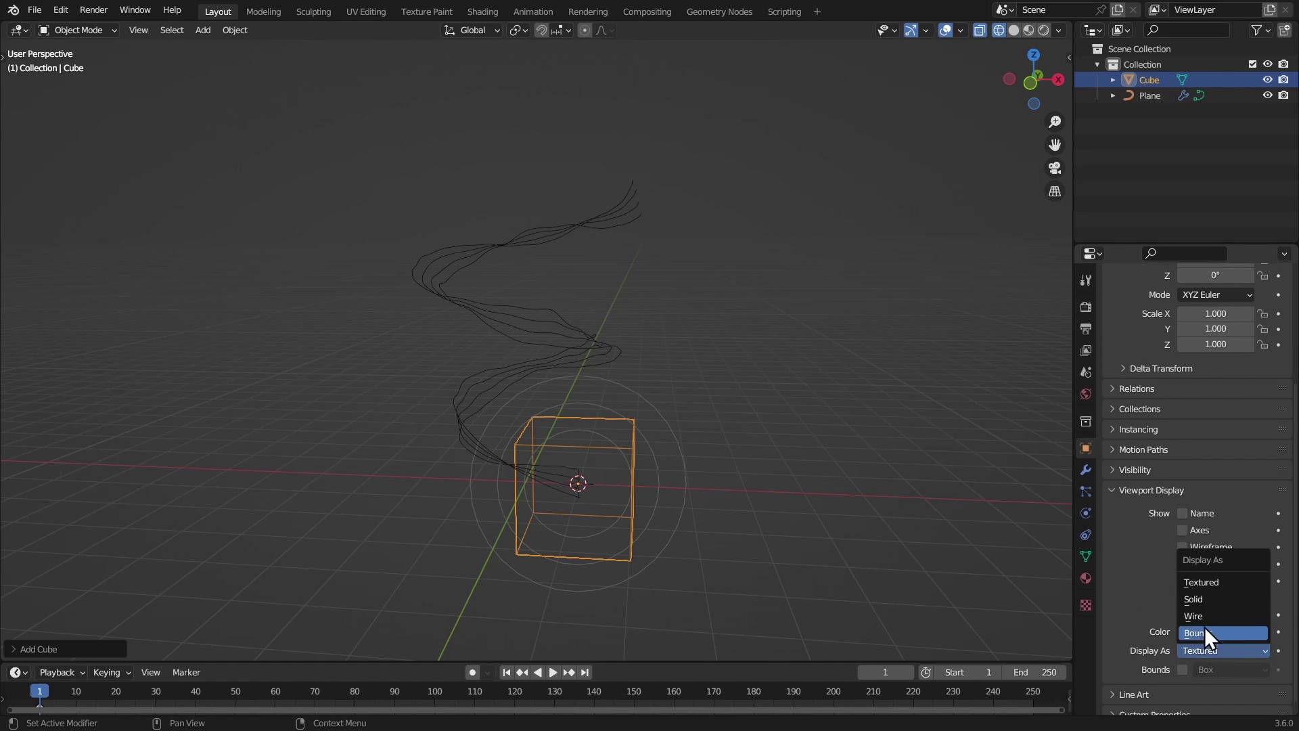
click(1200, 614)
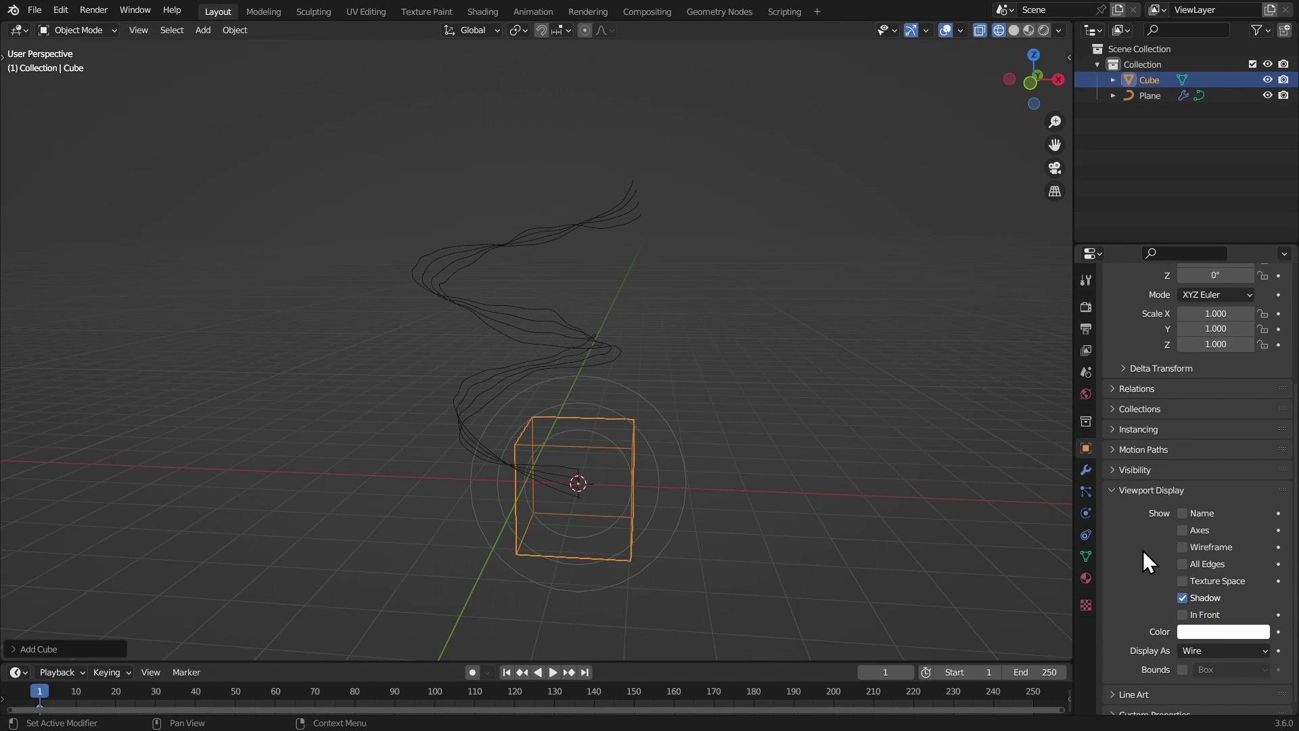
scroll(1140, 561, down, 1)
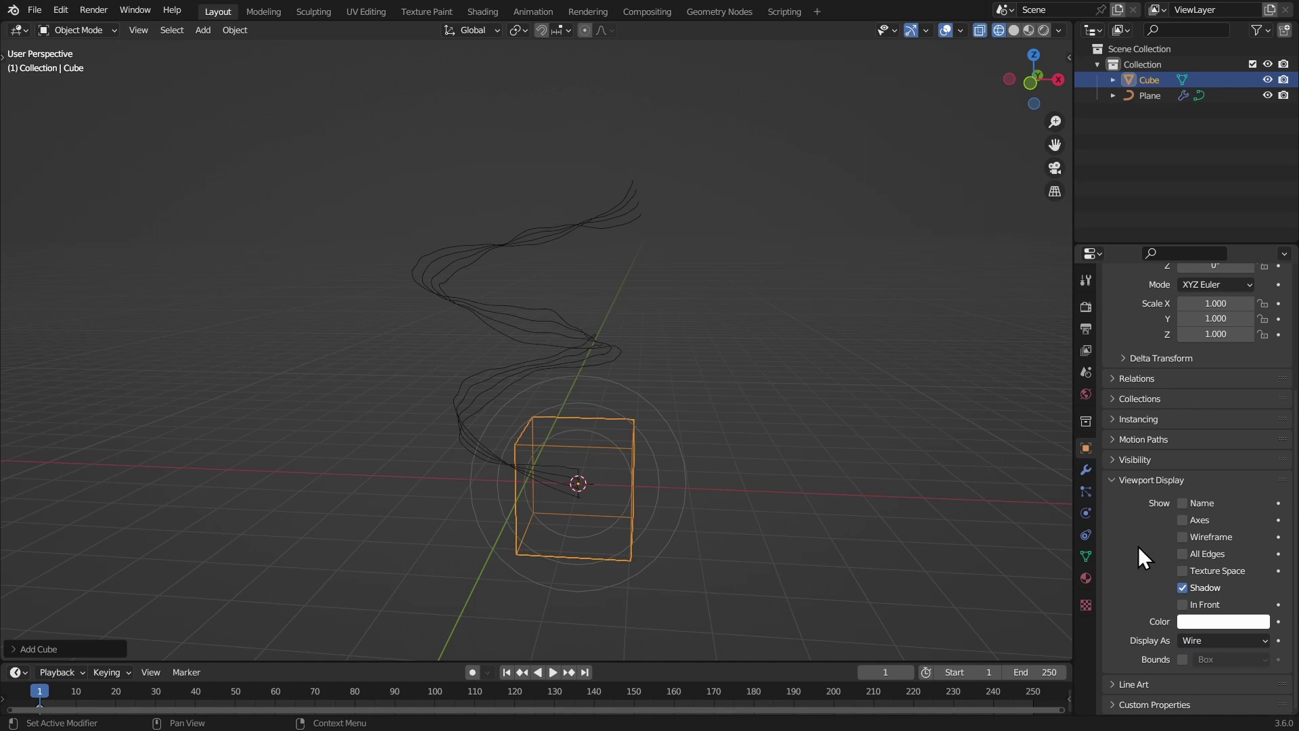
- Assign shortcut J to the Display As setting and use it to keep Wire
right_click(1204, 643)
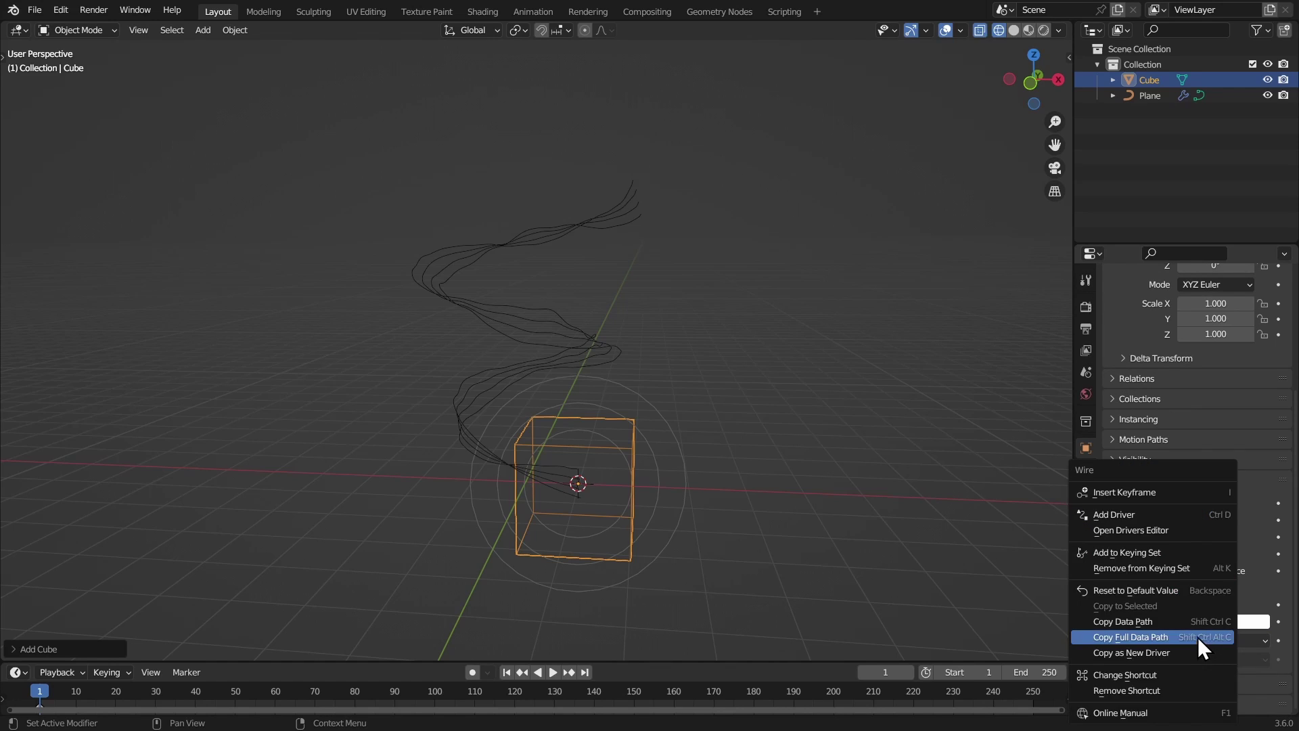
click(1117, 675)
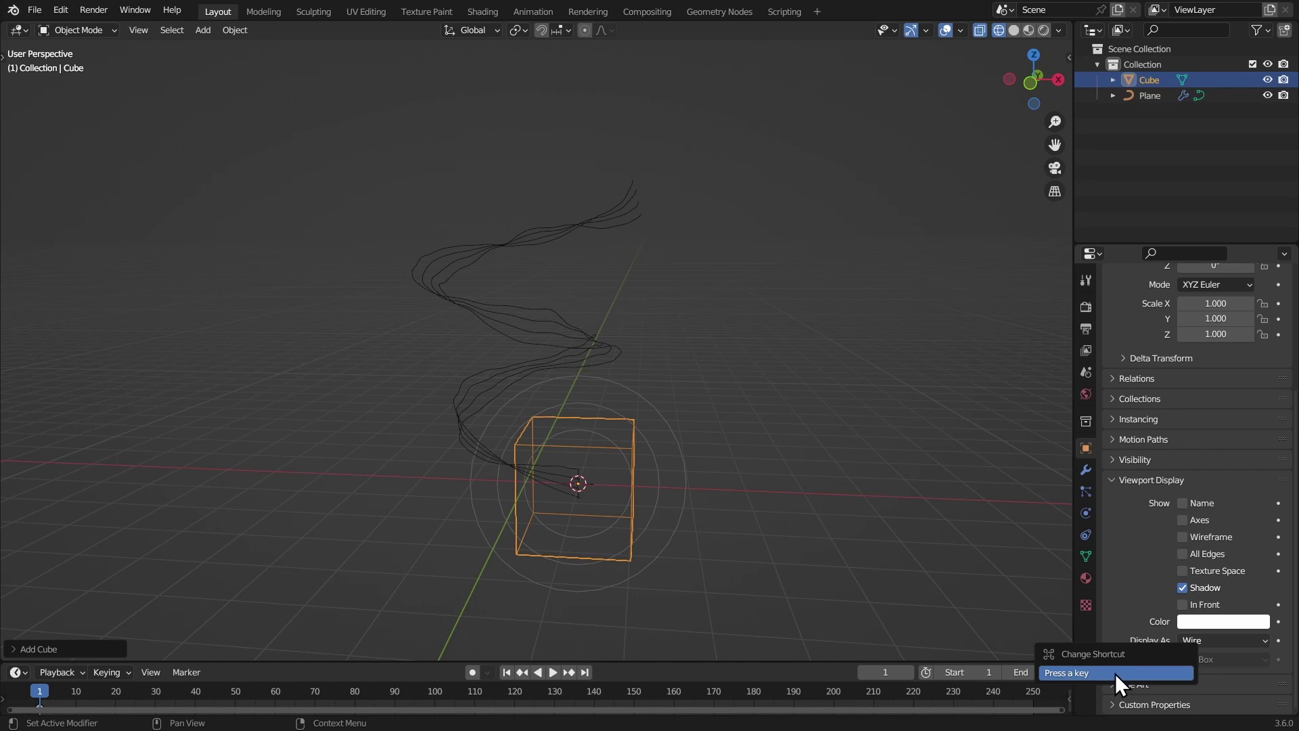
key(Escape)
middle_drag(817, 359, 630, 310)
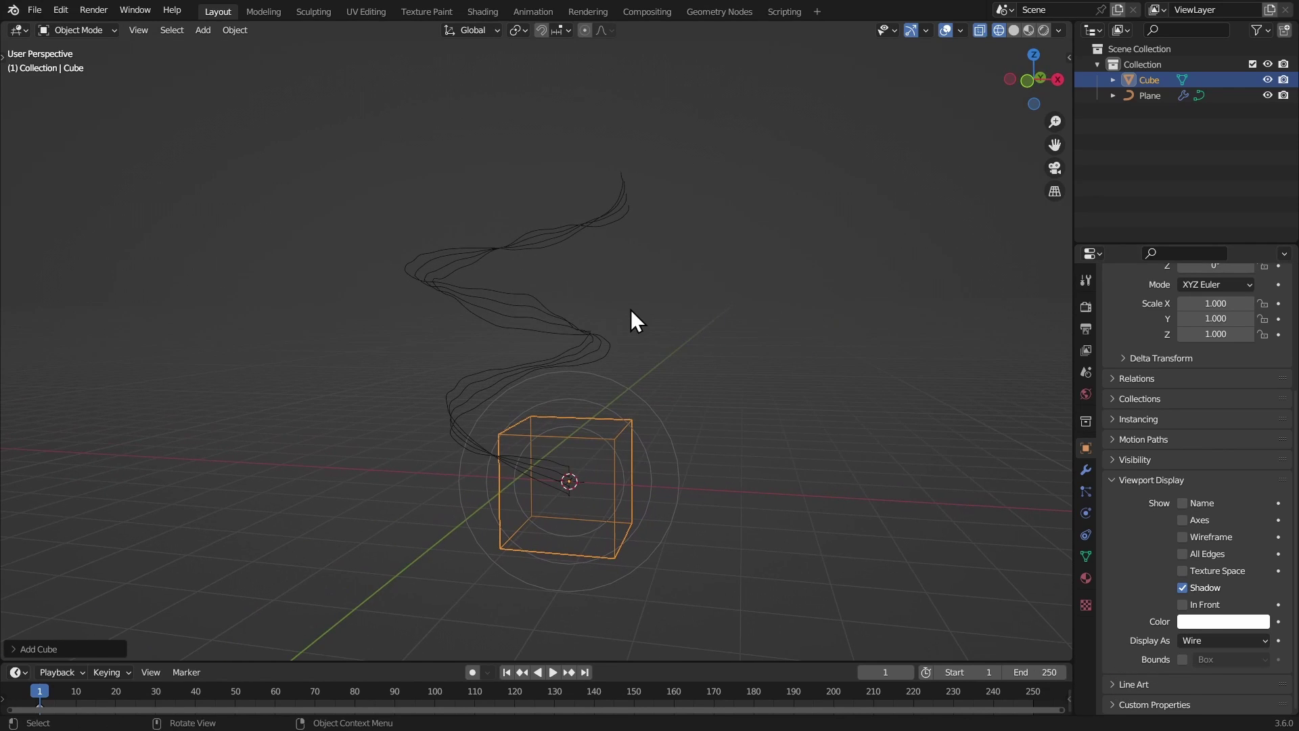
key(j)
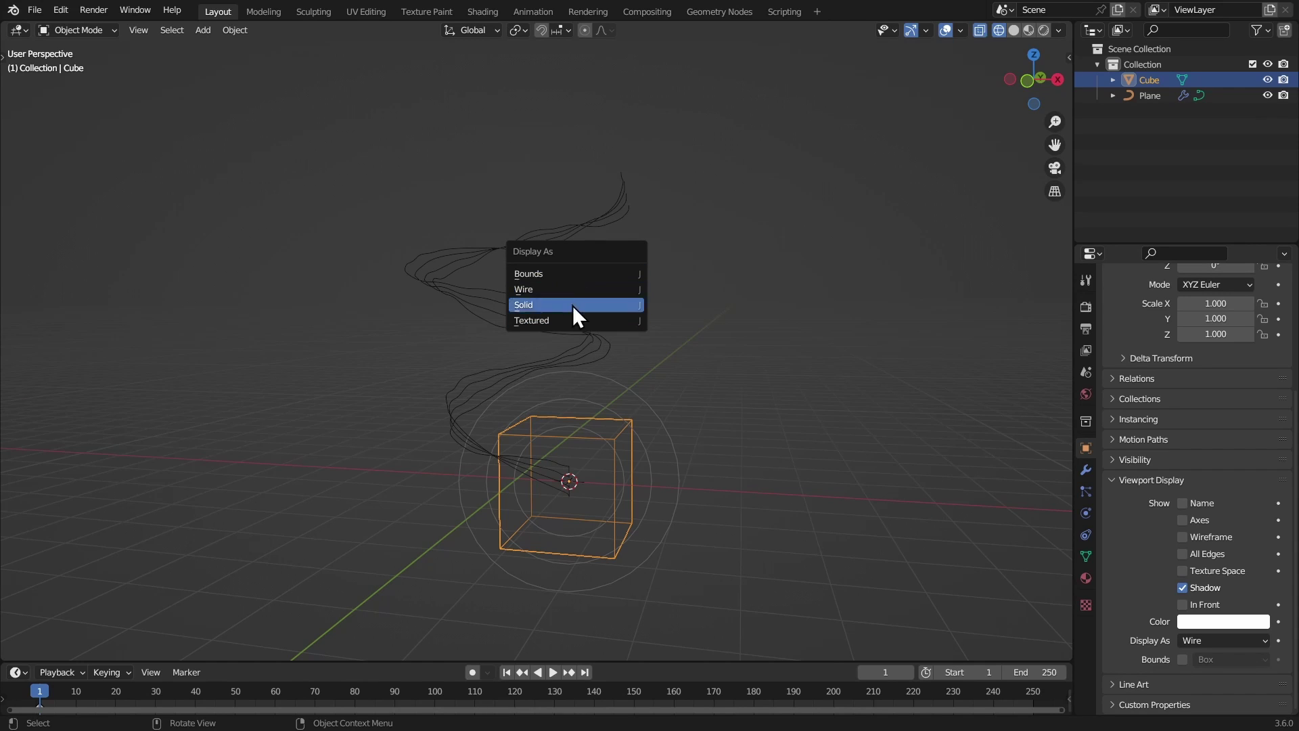
click(595, 289)
- Snap the 3D cursor and Cube to the world origin, then enlarge and raise the Cube
click(1029, 80)
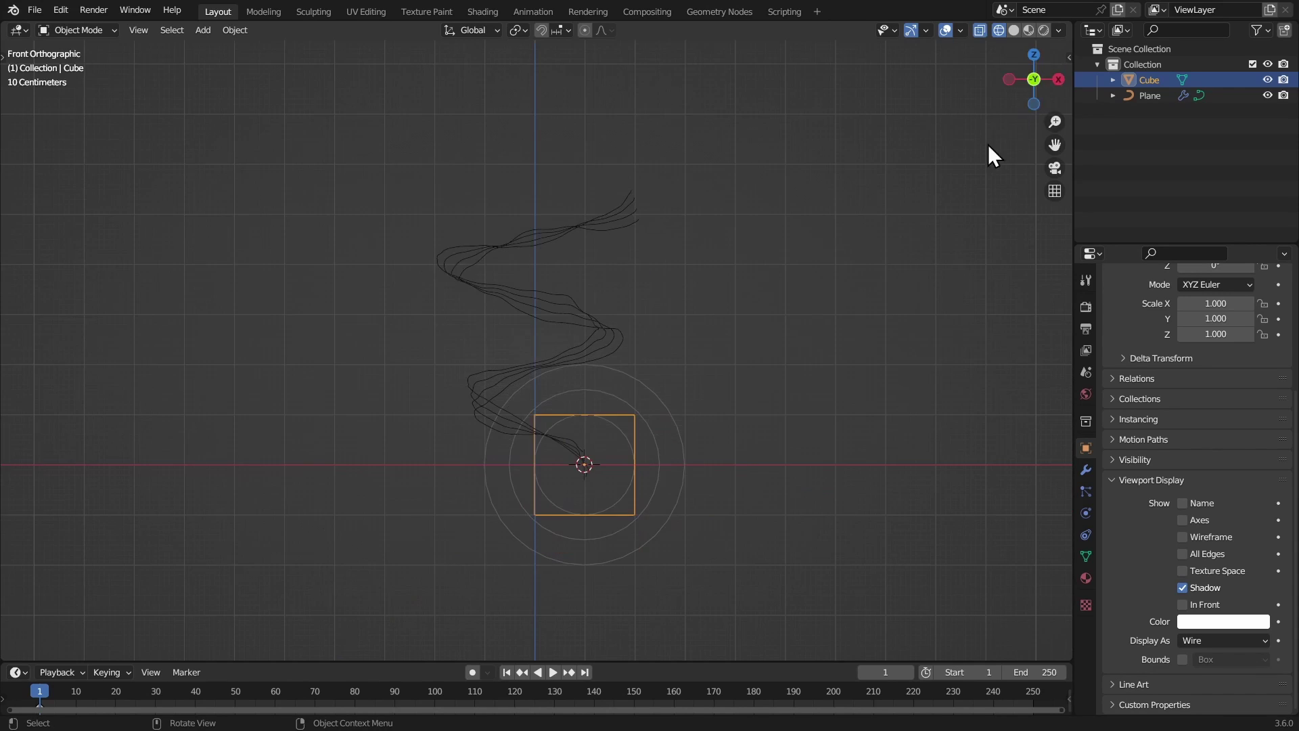
key(shift+s)
click(542, 470)
key(shift+s)
click(529, 282)
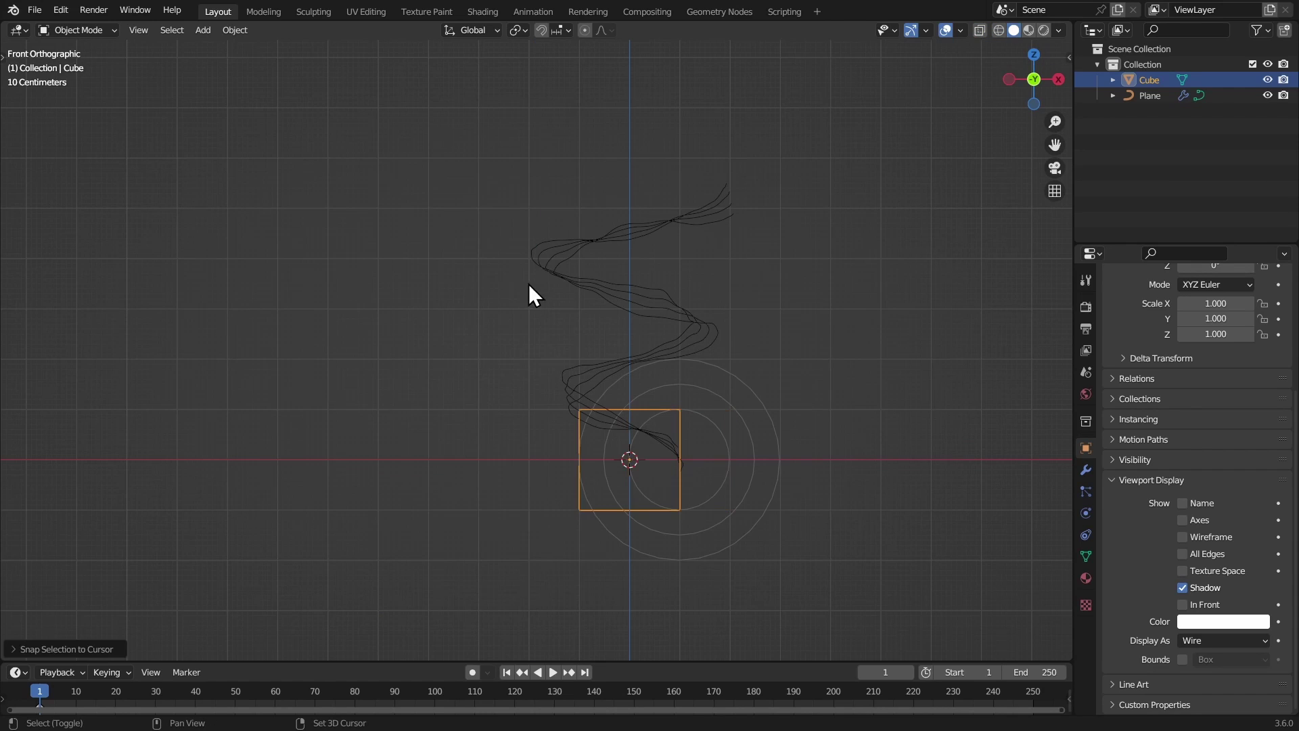
key(s)
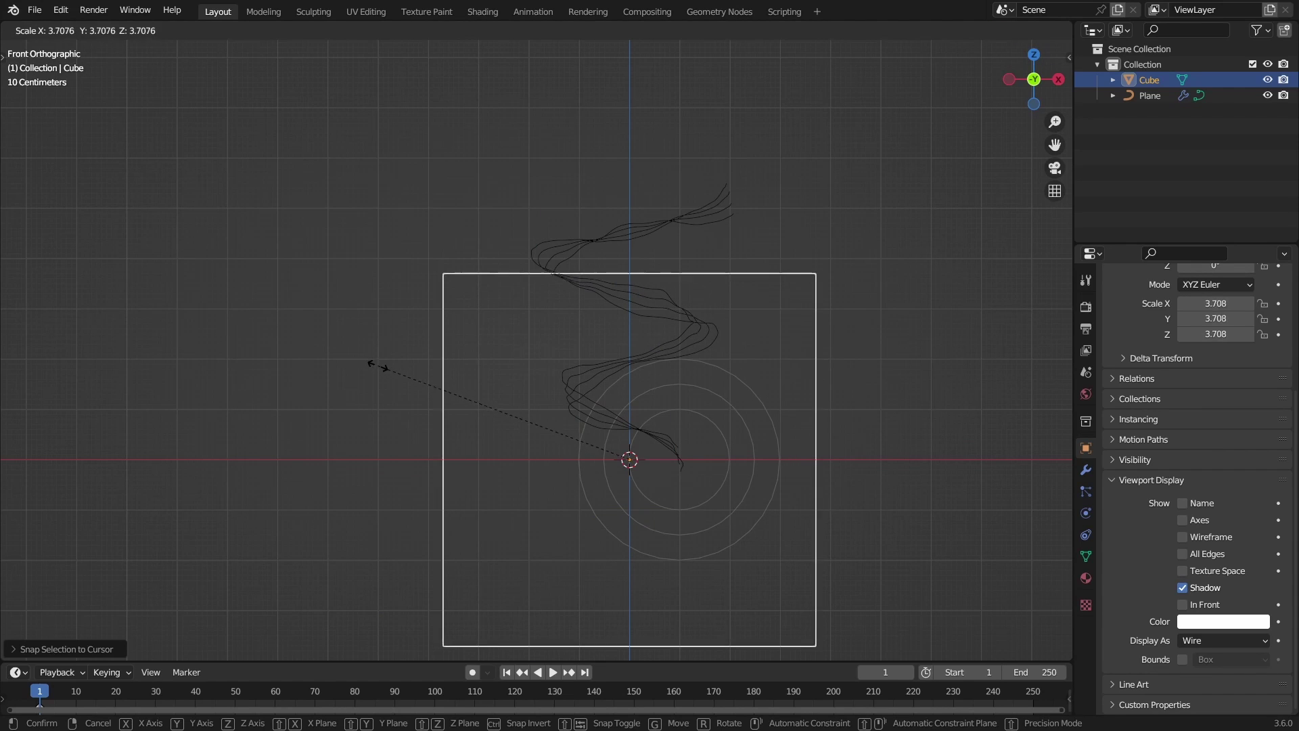
click(361, 365)
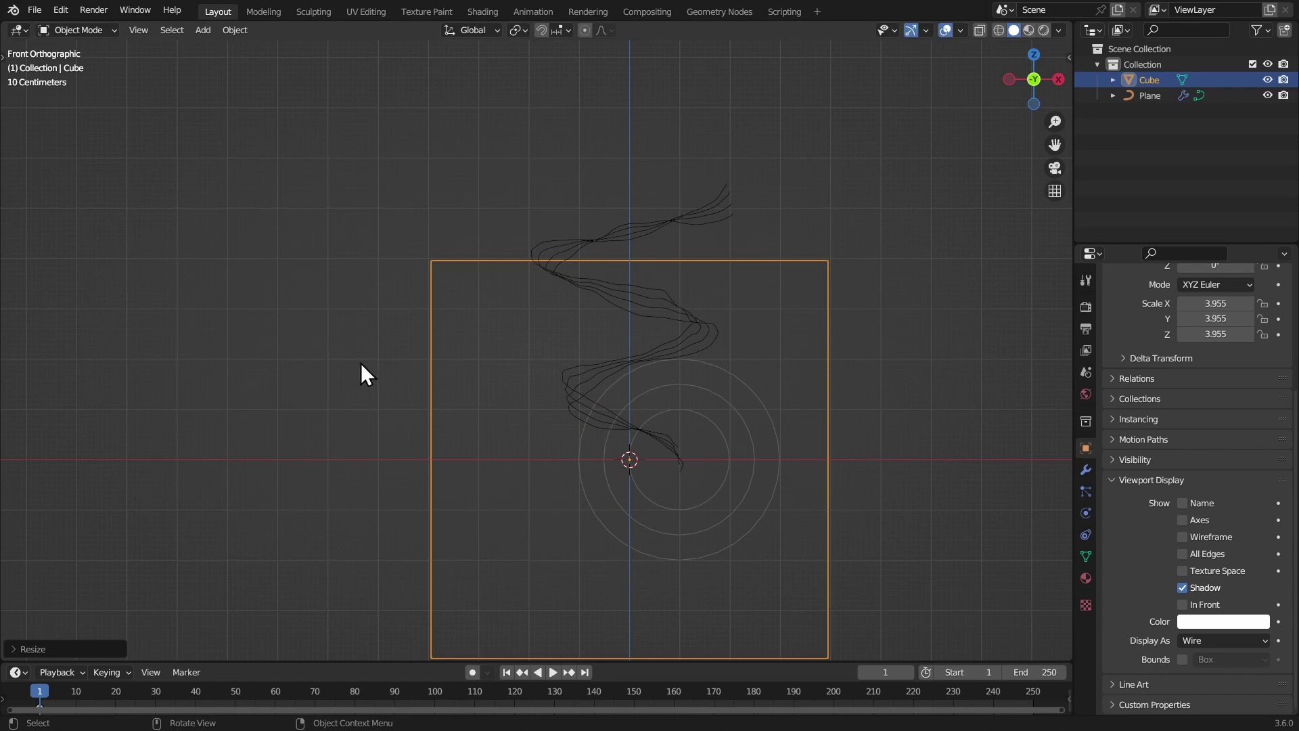
click(358, 270)
key(s)
click(373, 270)
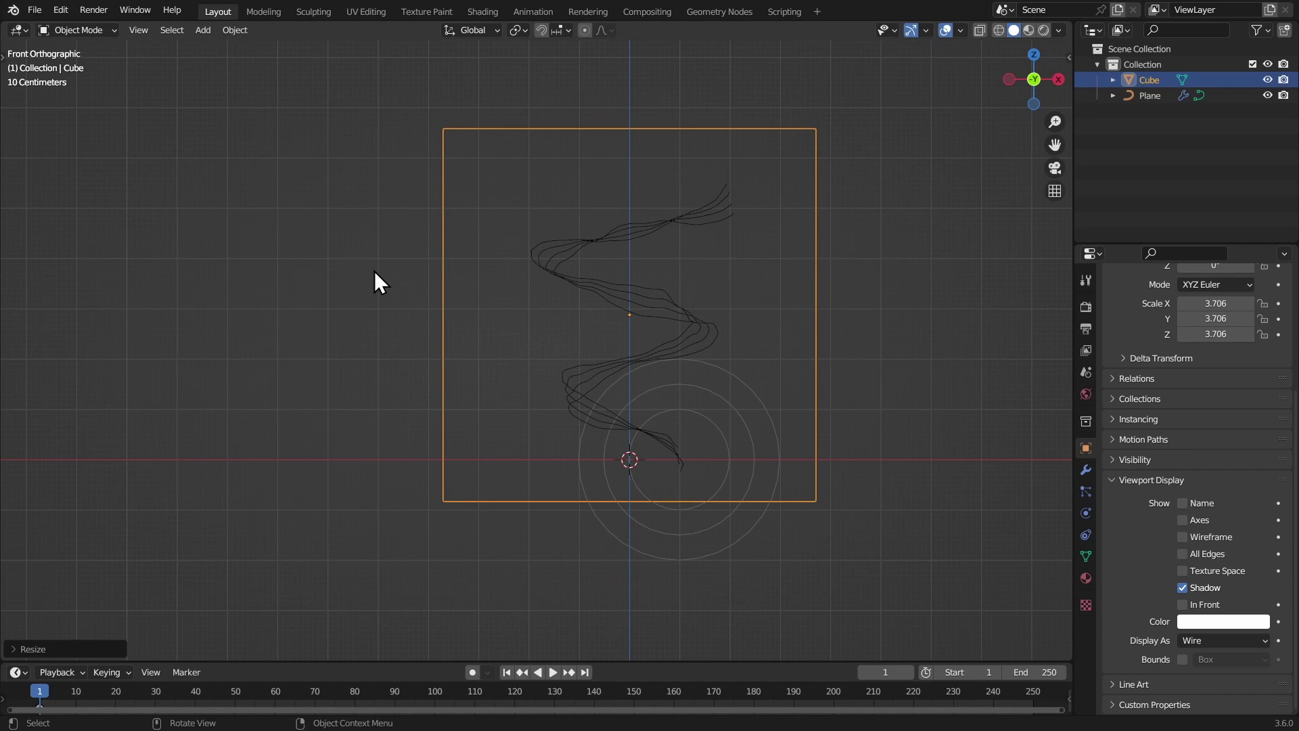
- In Edit Mode, narrow the box along X and shift its geometry along Z and Y
key(Tab)
key(s)
key(x)
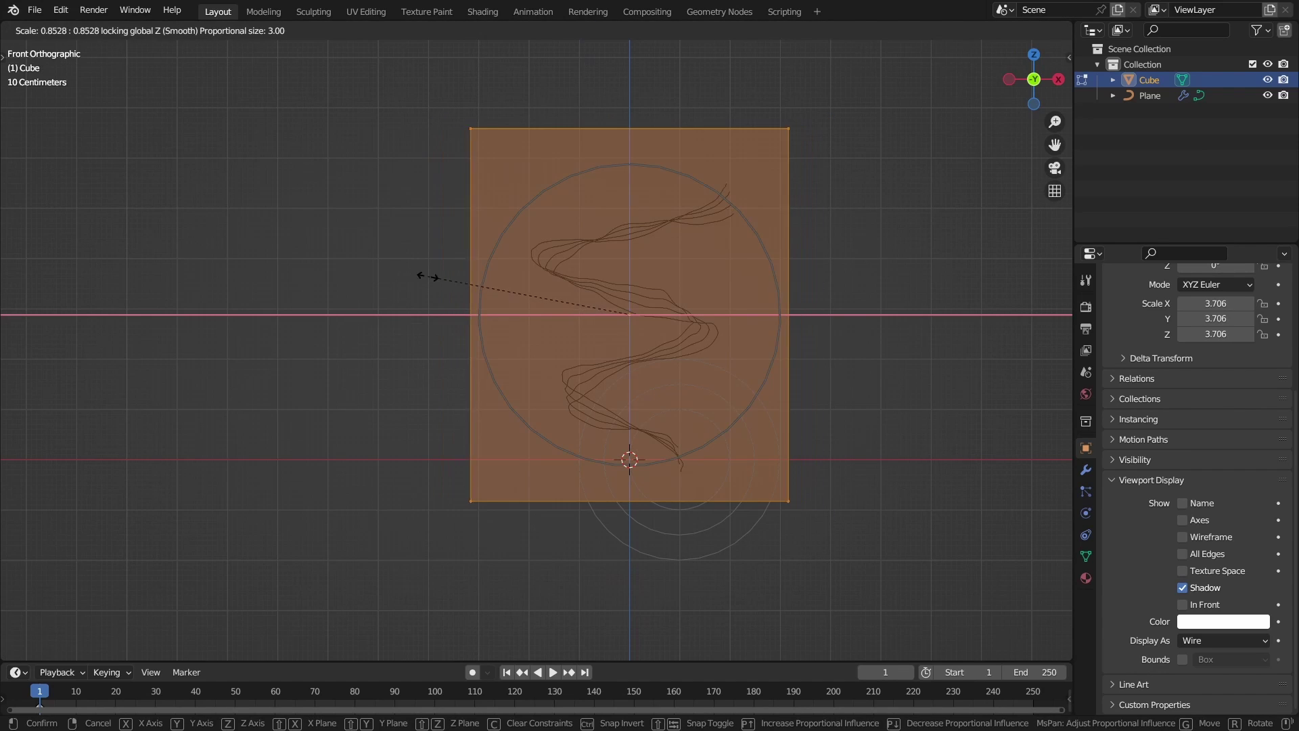
click(466, 282)
key(g)
key(z)
click(464, 281)
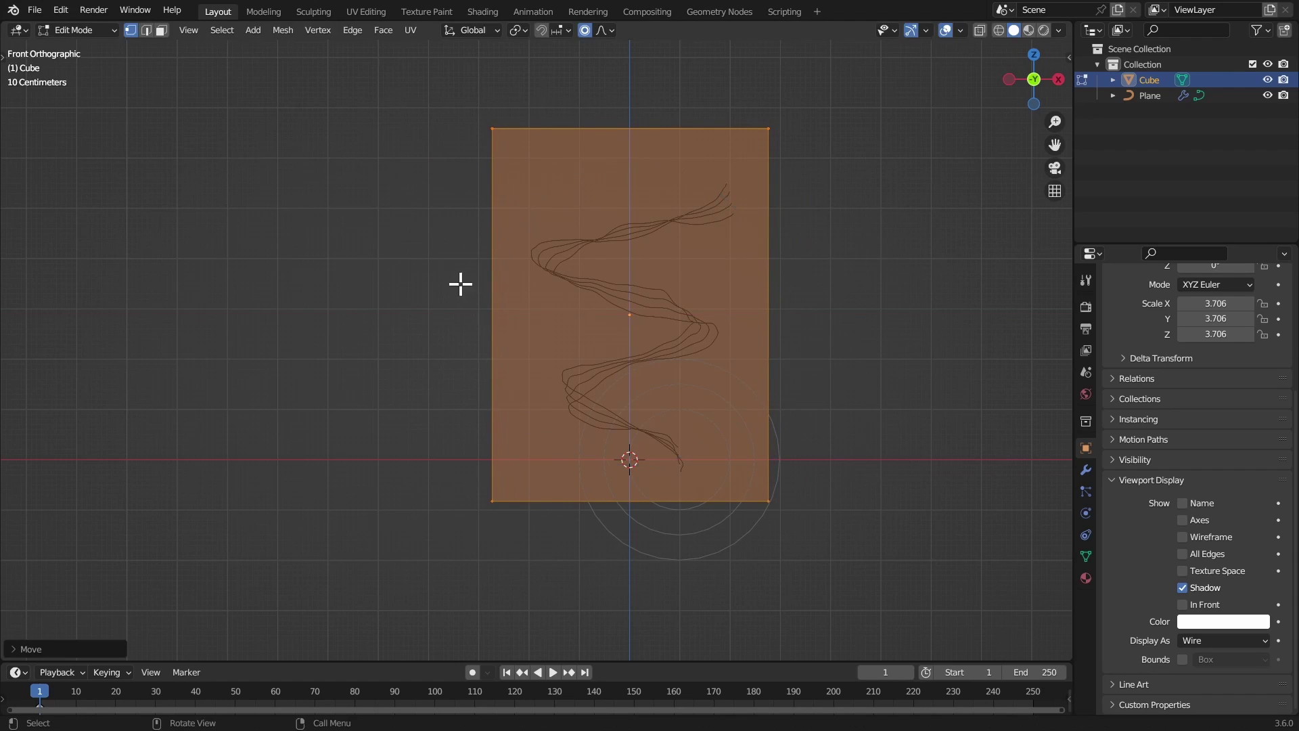
key(KP_7)
key(g)
key(y)
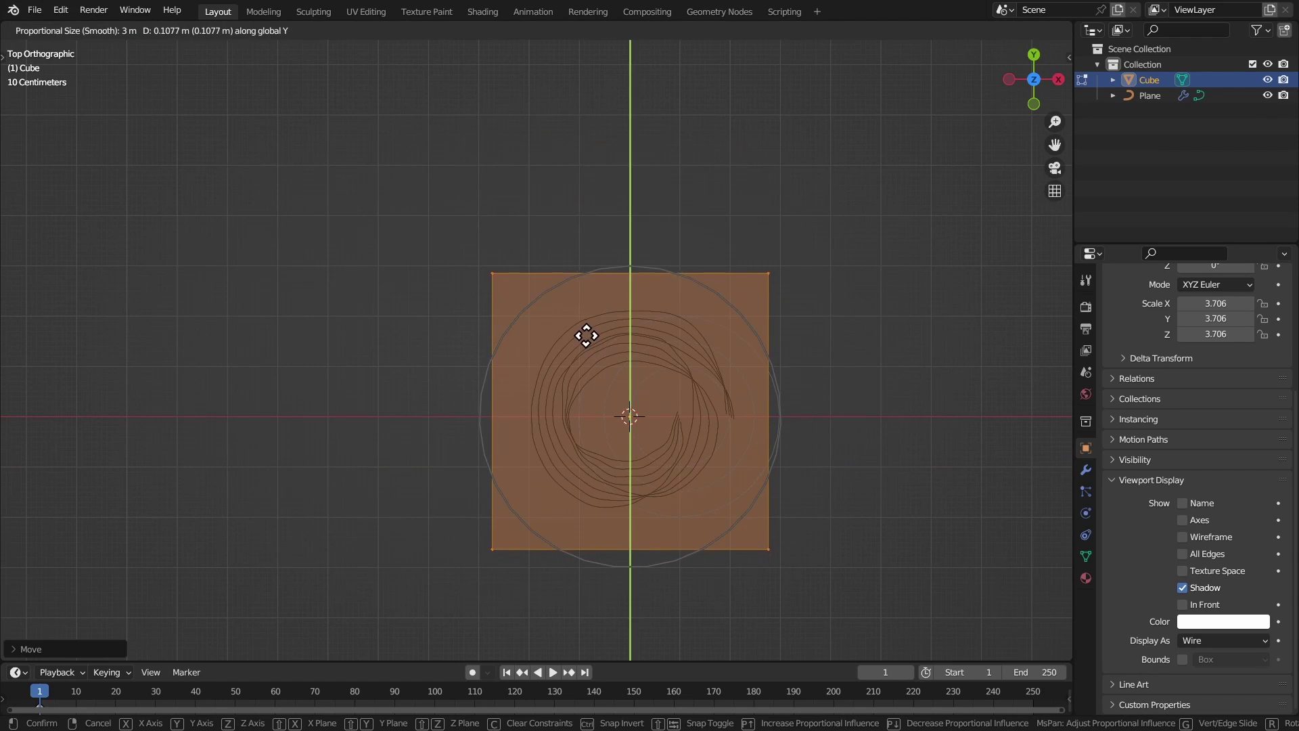
click(586, 336)
- Back in Object Mode, apply the Cube's scale
key(Tab)
mouse_move(597, 368)
middle_down()
mouse_move(560, 223)
mouse_move(596, 302)
mouse_move(698, 302)
mouse_move(602, 314)
mouse_move(630, 345)
mouse_move(629, 398)
mouse_move(607, 344)
middle_up()
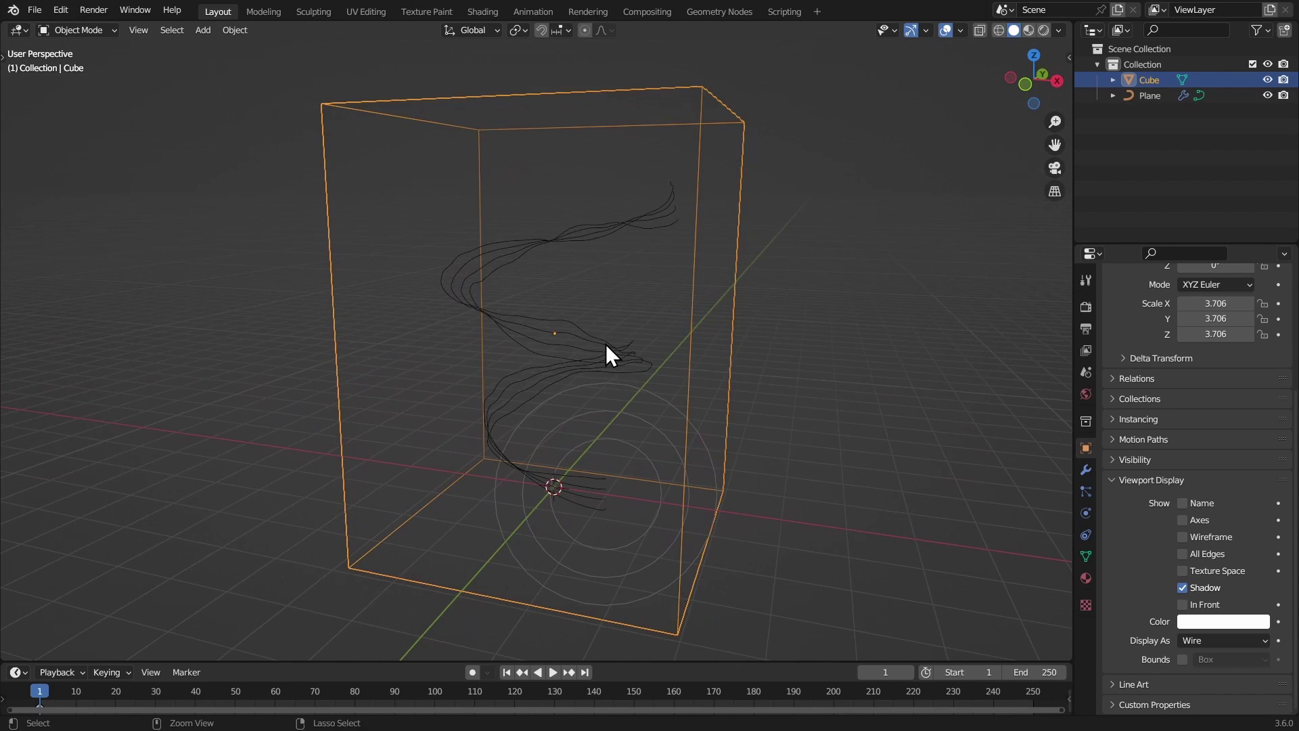
key(ctrl+a)
click(532, 188)
- Apply the Cube's scale so it reads 1, then select the Plane ribbon curves for editing
key(ctrl+a)
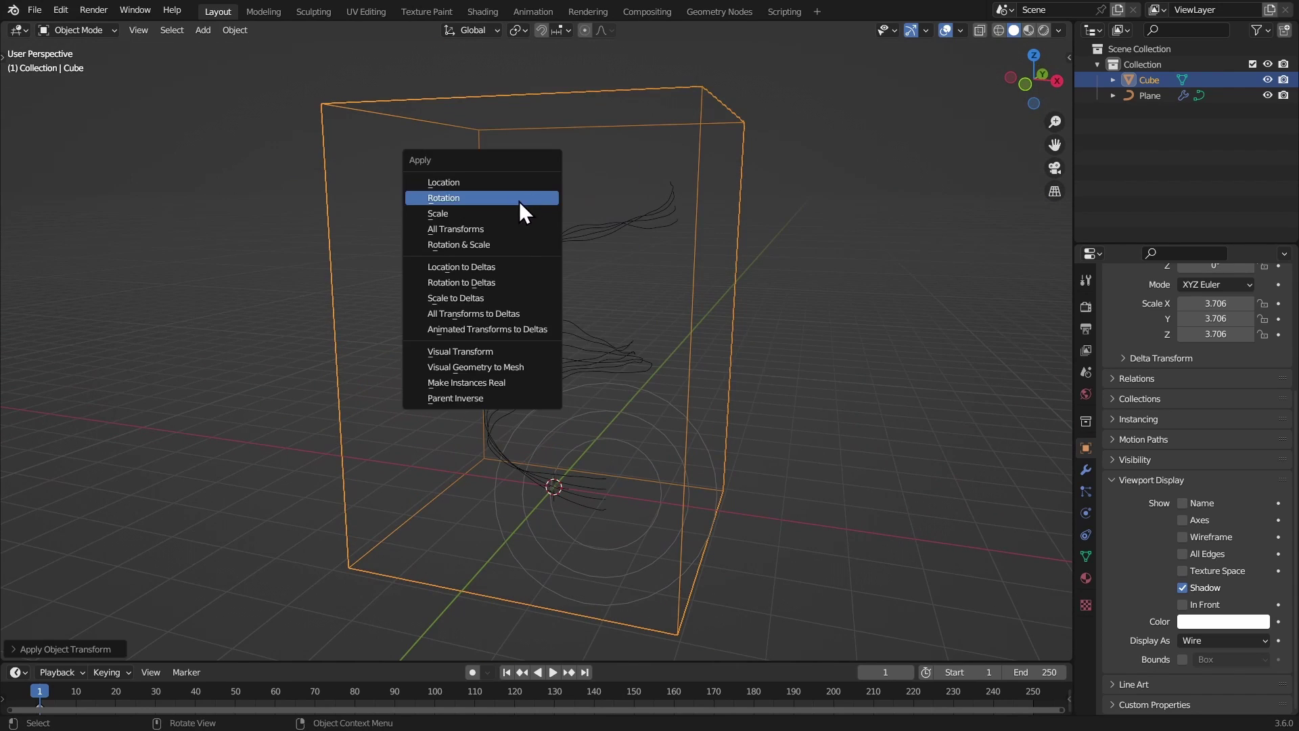
click(514, 211)
middle_drag(514, 211, 613, 302)
click(614, 303)
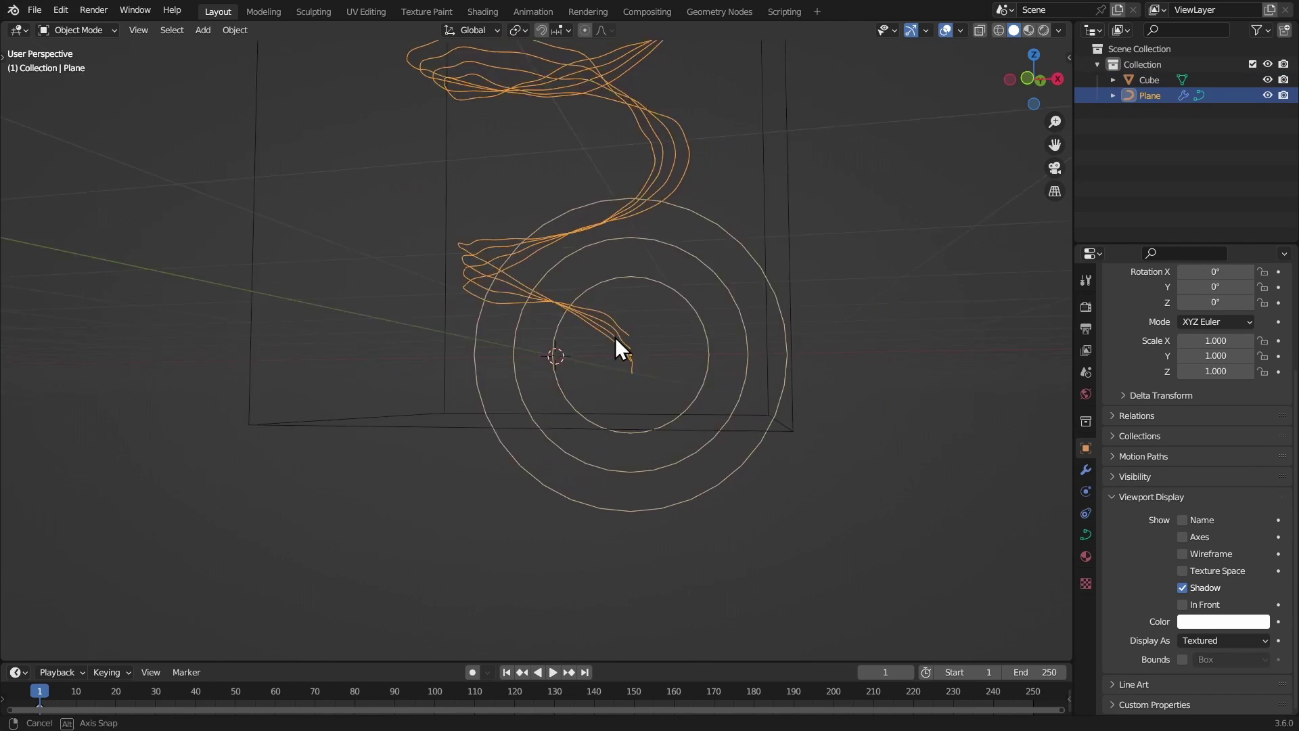
key(Tab)
- Add a small UV sphere at the base of the ribbon
key(Tab)
middle_drag(608, 352, 597, 388)
scroll(598, 388, up, 5)
key(shift+a)
mouse_move(539, 319)
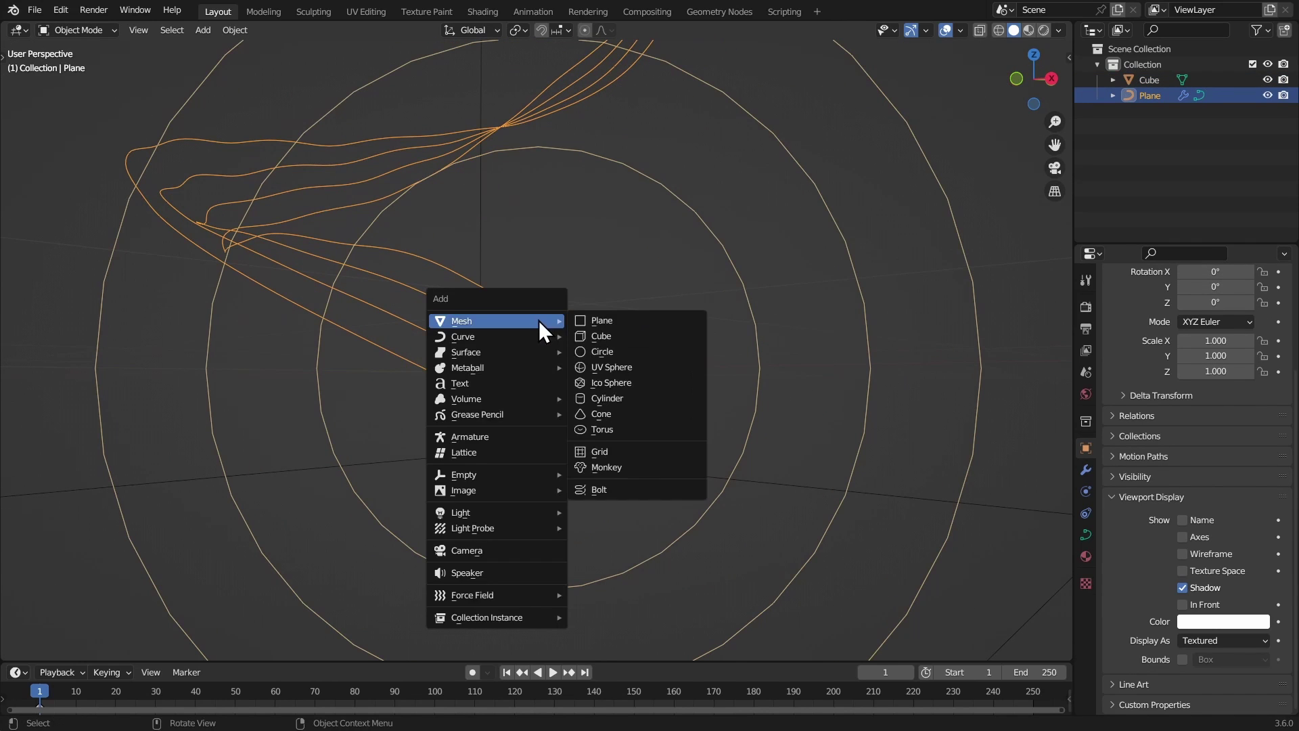
click(602, 366)
key(Tab)
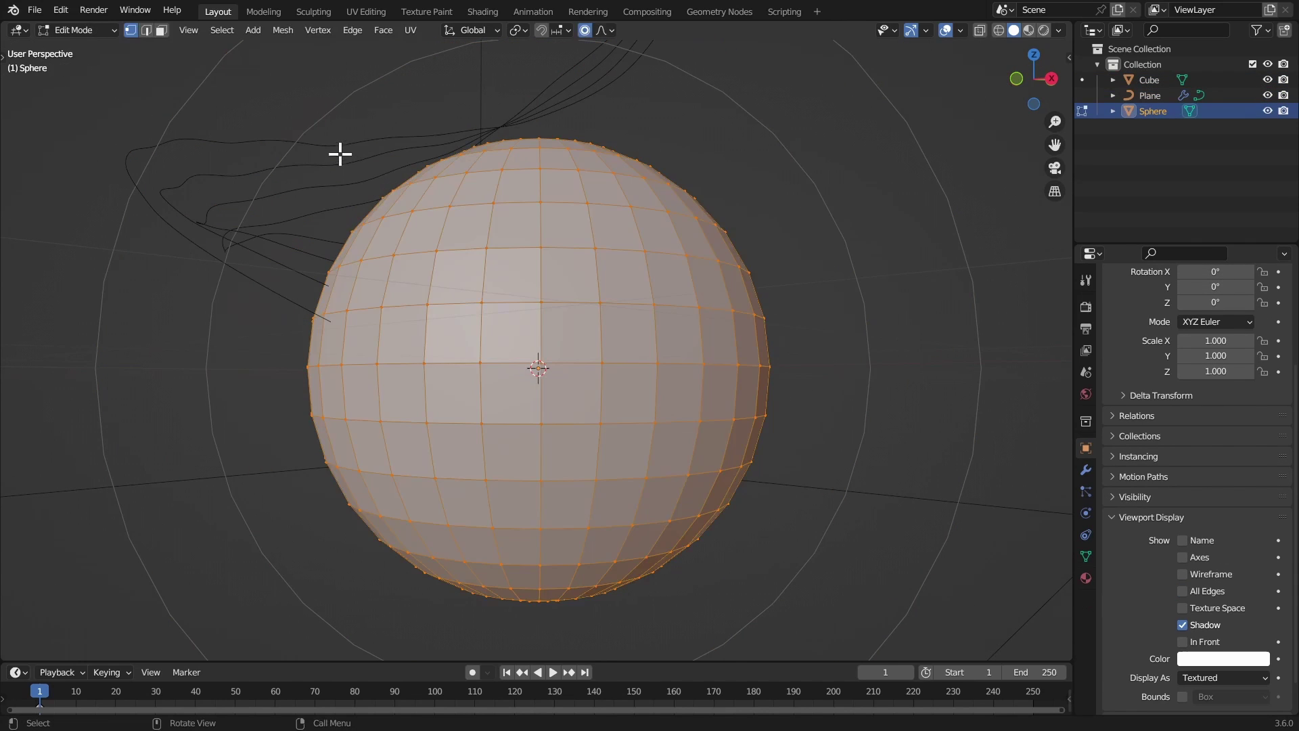
key(s)
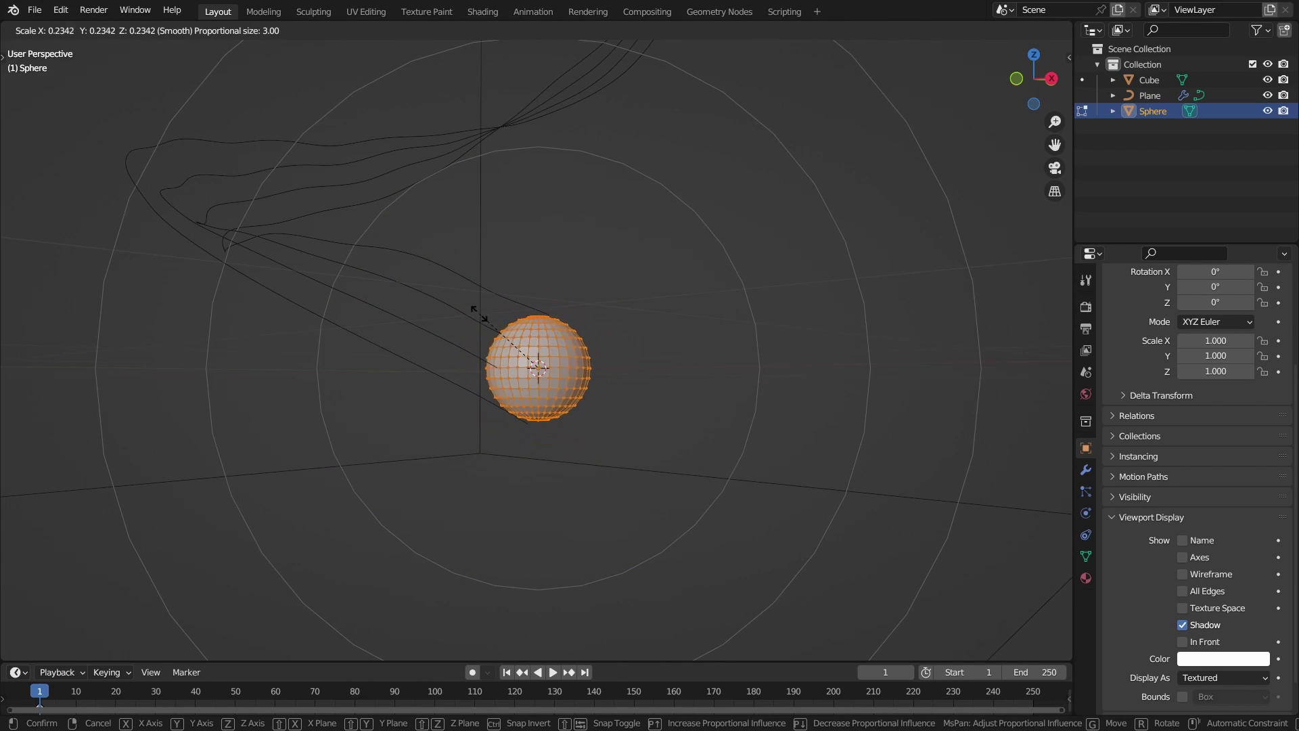
click(467, 295)
scroll(473, 298, down, 5)
key(Tab)
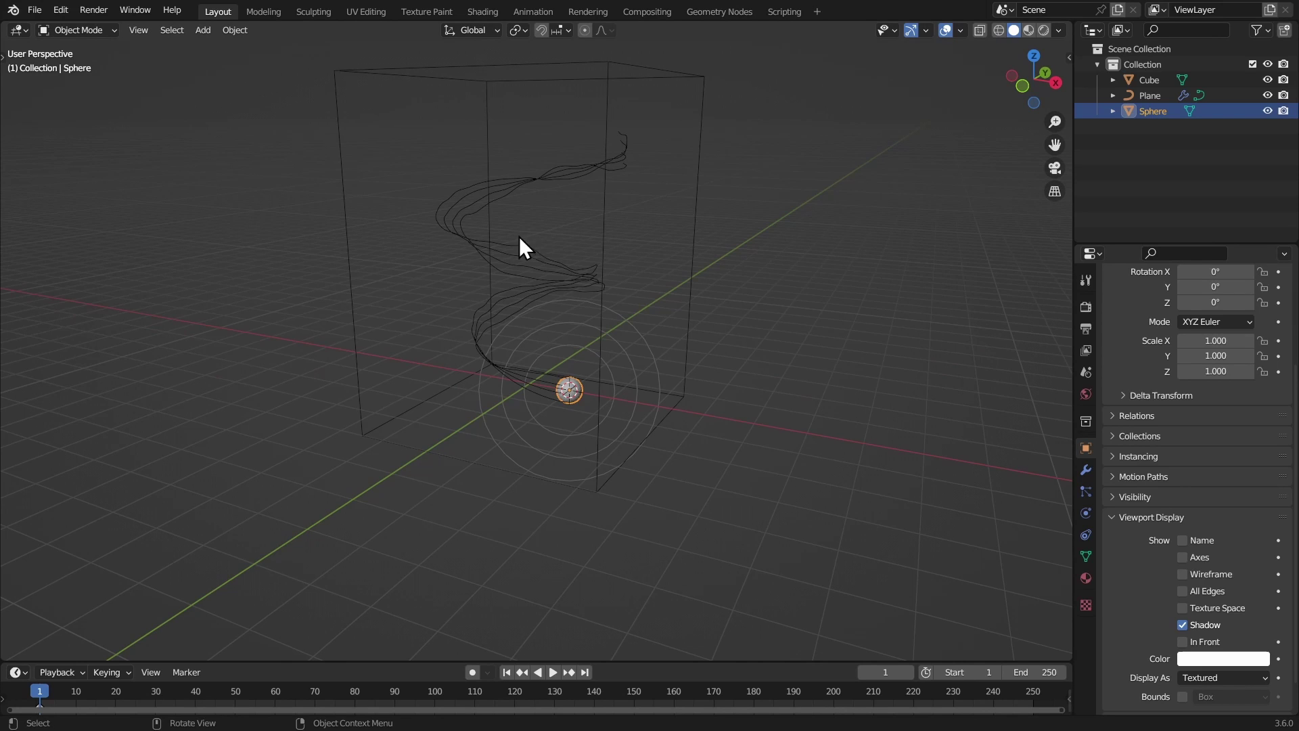
- Select everything, scale it by 2, and raise it 2.359 m along Z
middle_drag(518, 237, 531, 209)
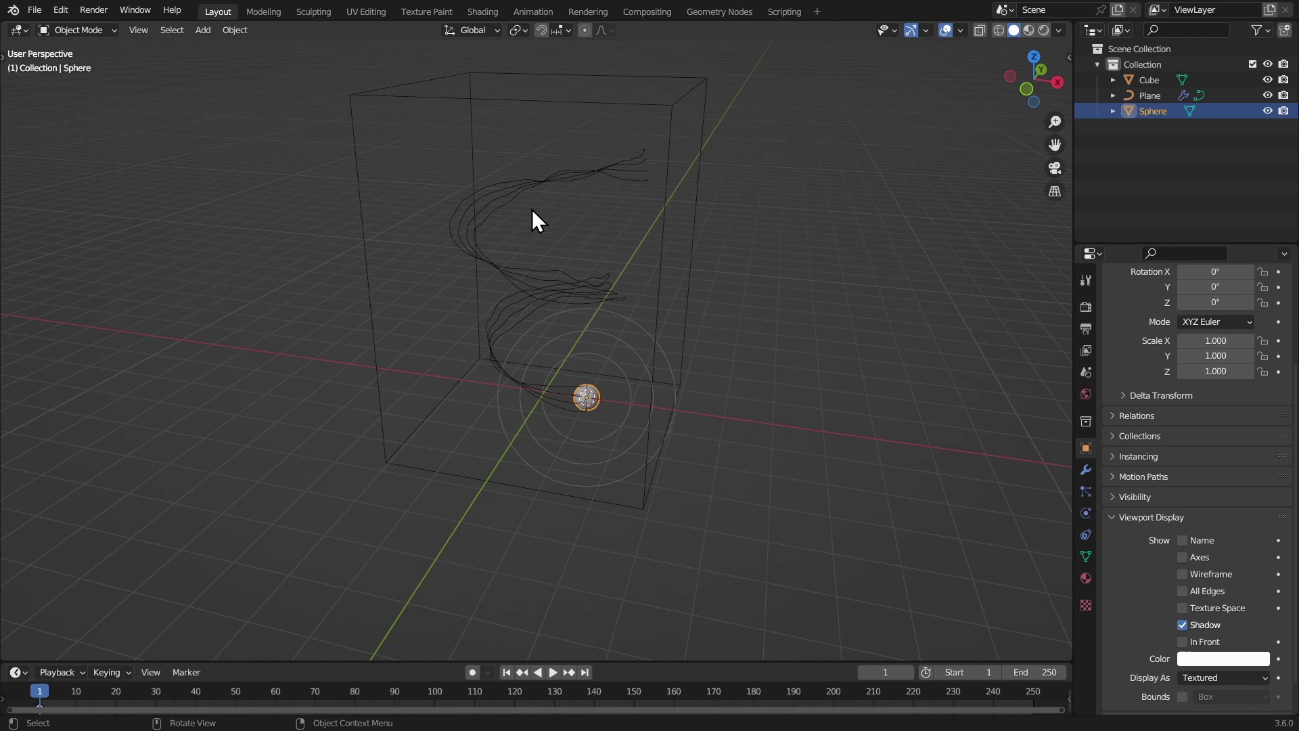
middle_drag(532, 210, 347, 211)
text(a)
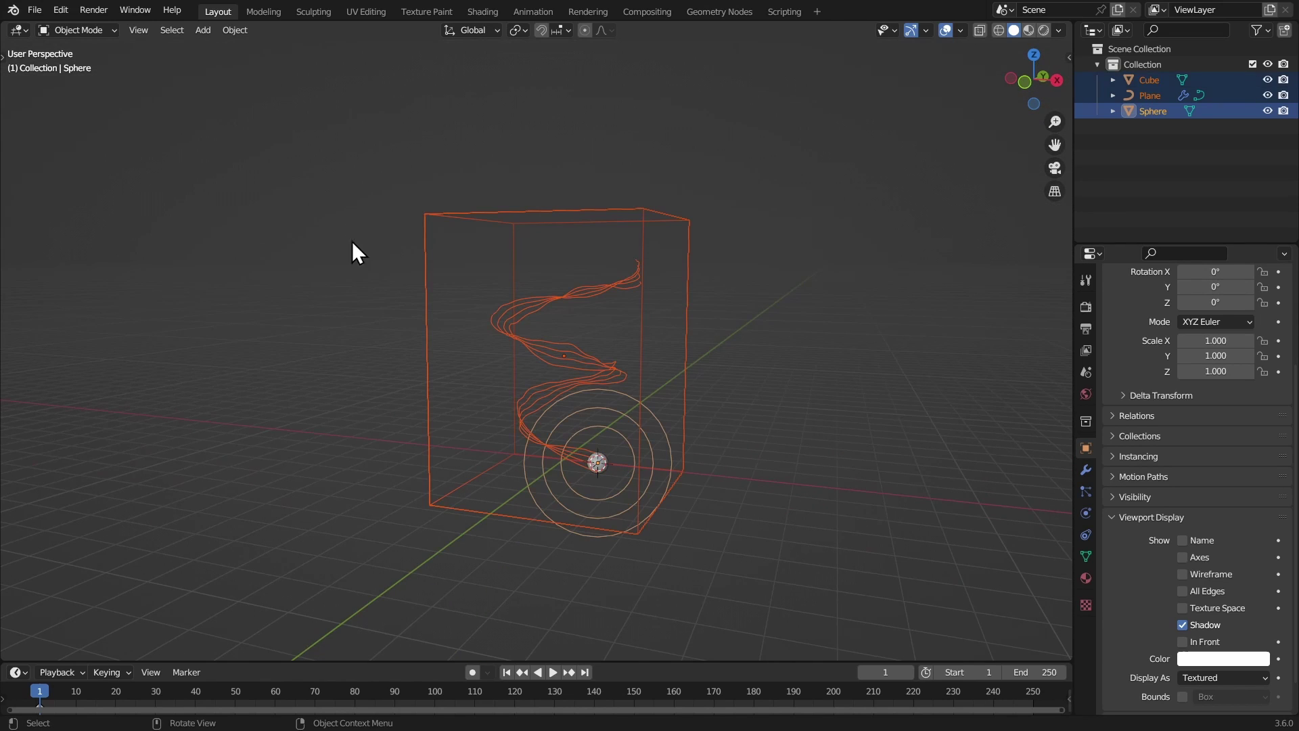
text(s2)
key(Return)
middle_drag(331, 233, 378, 222)
key(g)
key(z)
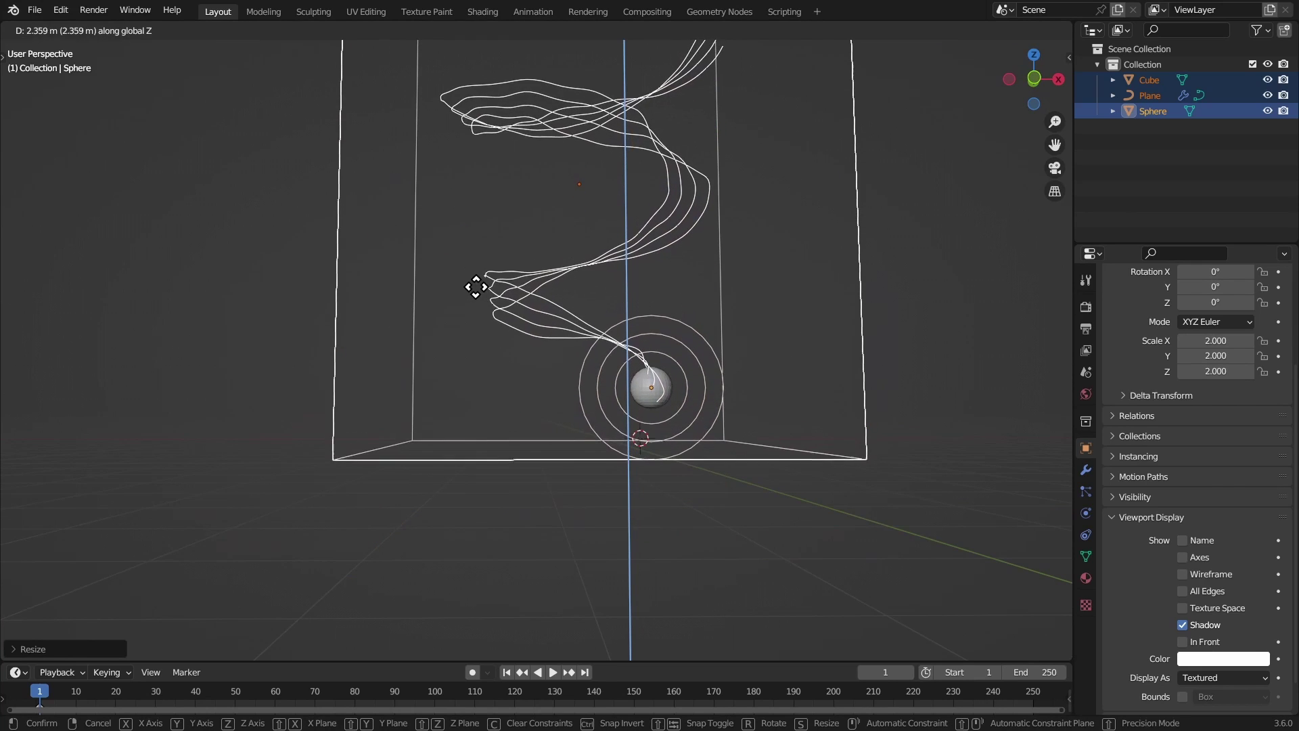
click(481, 307)
click(333, 237)
middle_drag(332, 235, 472, 322)
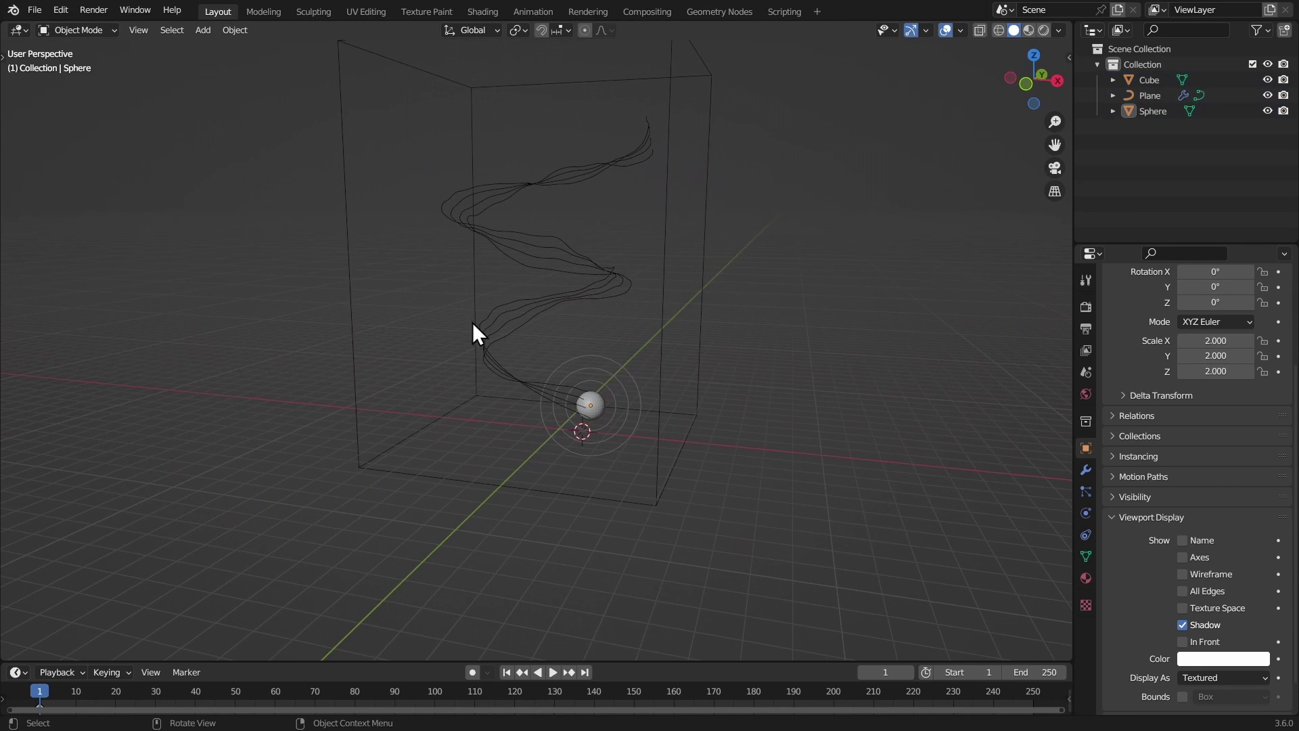
- Give the Cube fluid physics as a Domain of type Liquid
click(656, 497)
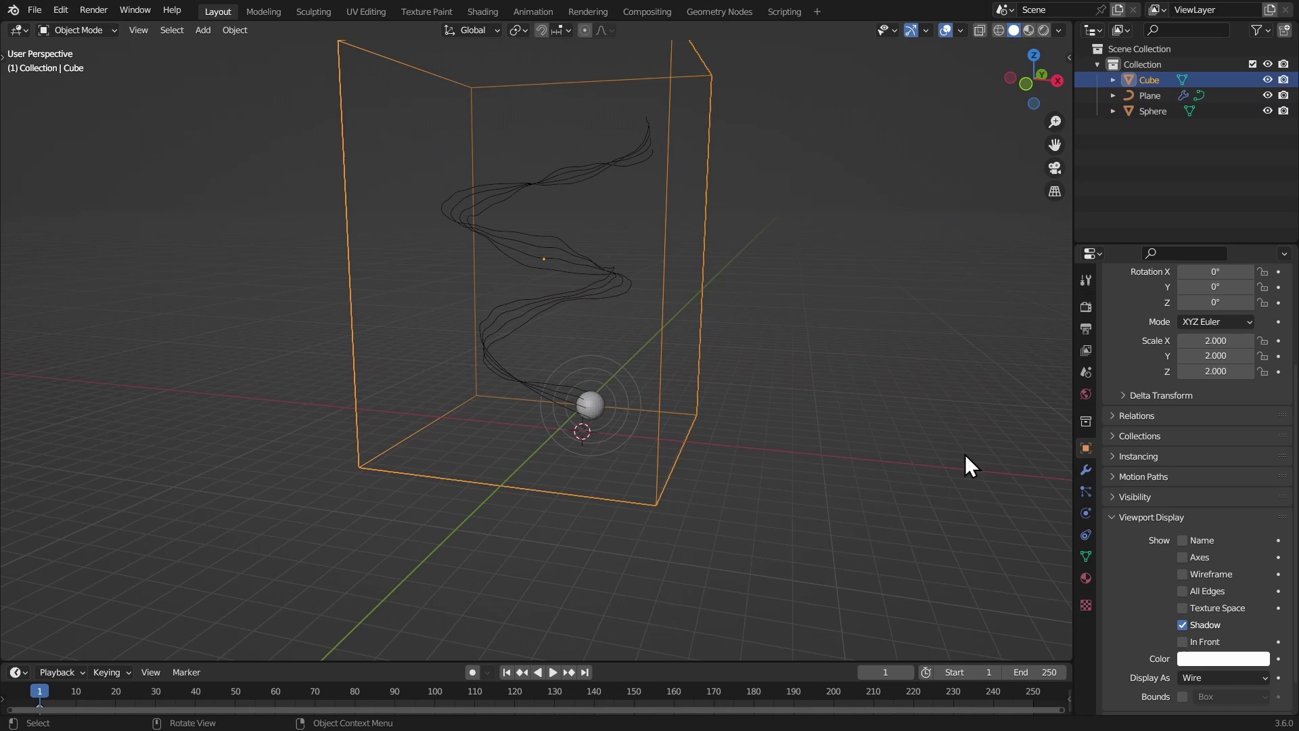
click(1084, 514)
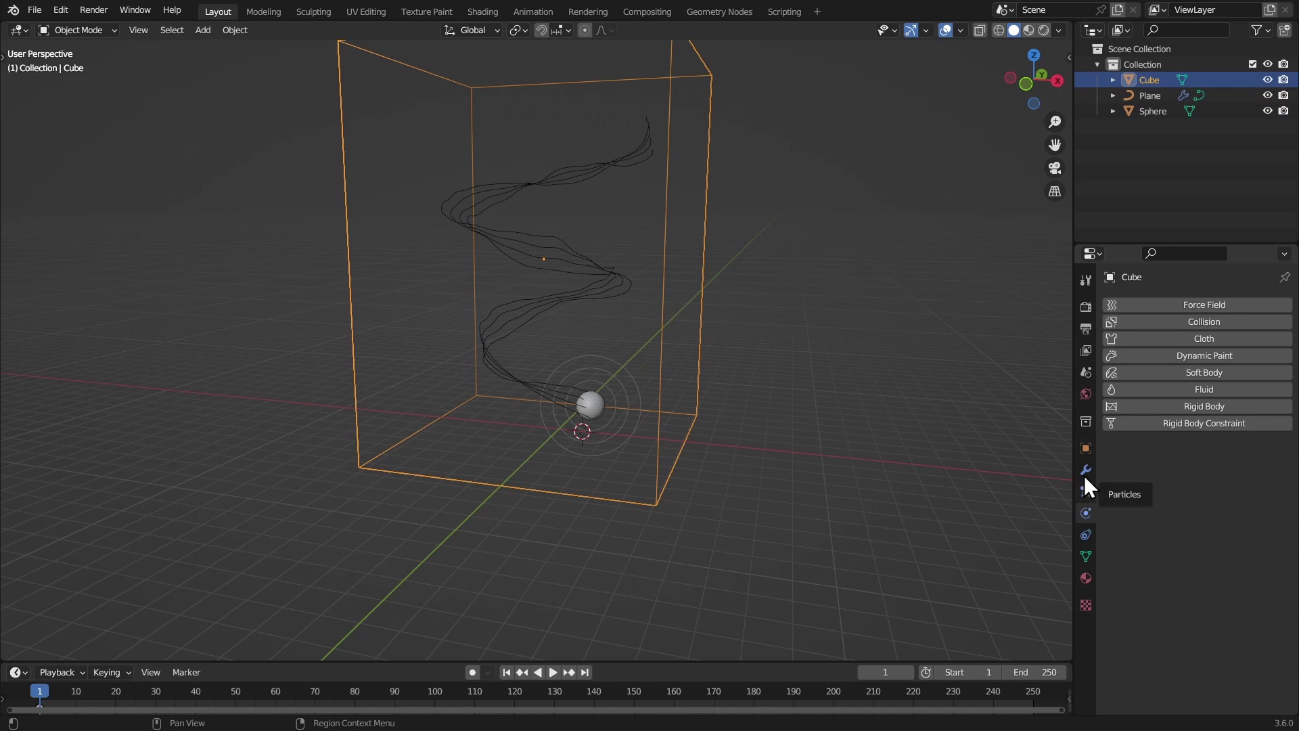
click(1169, 393)
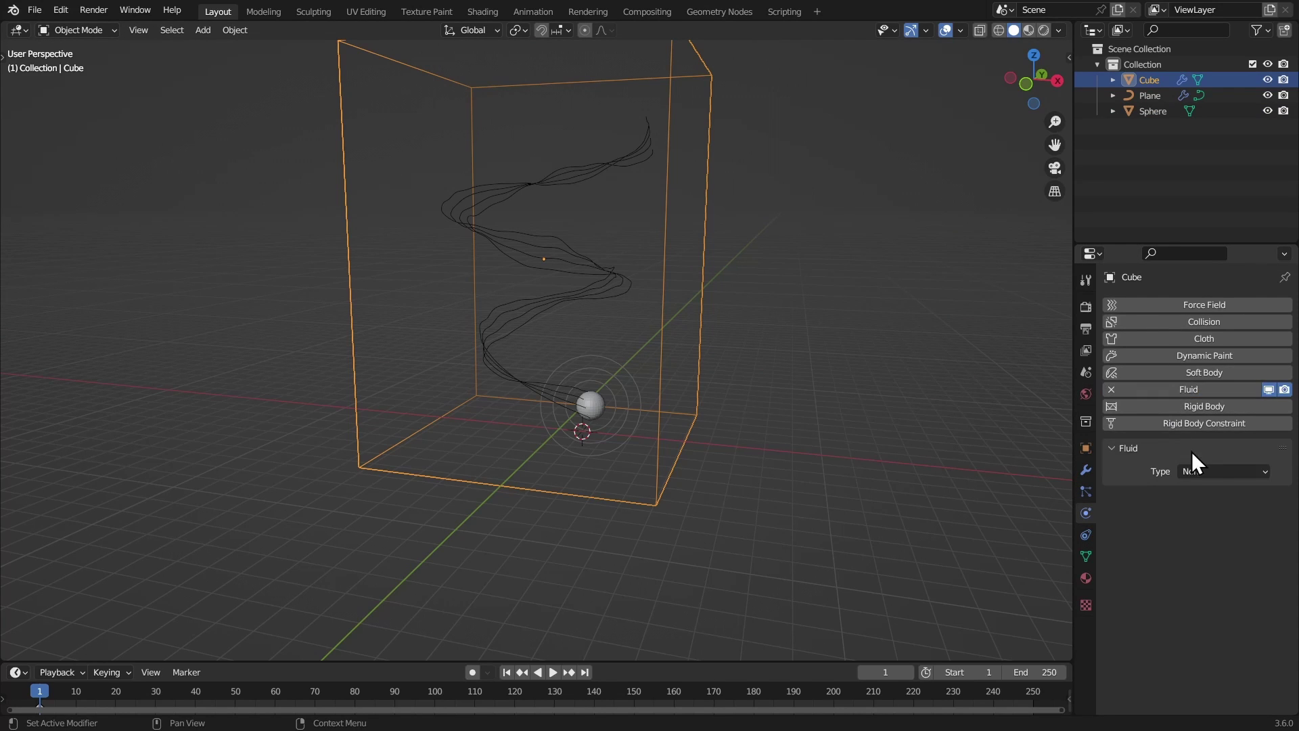
click(1221, 473)
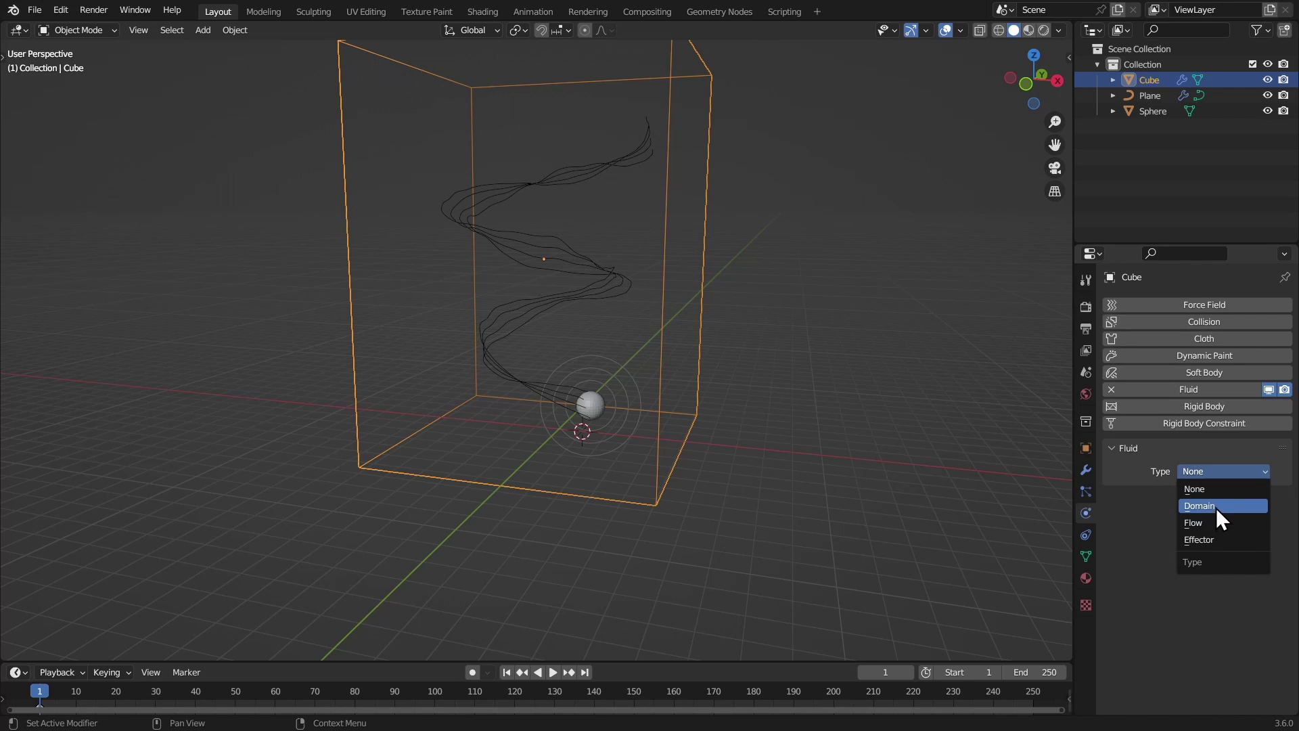
click(1216, 506)
click(1195, 518)
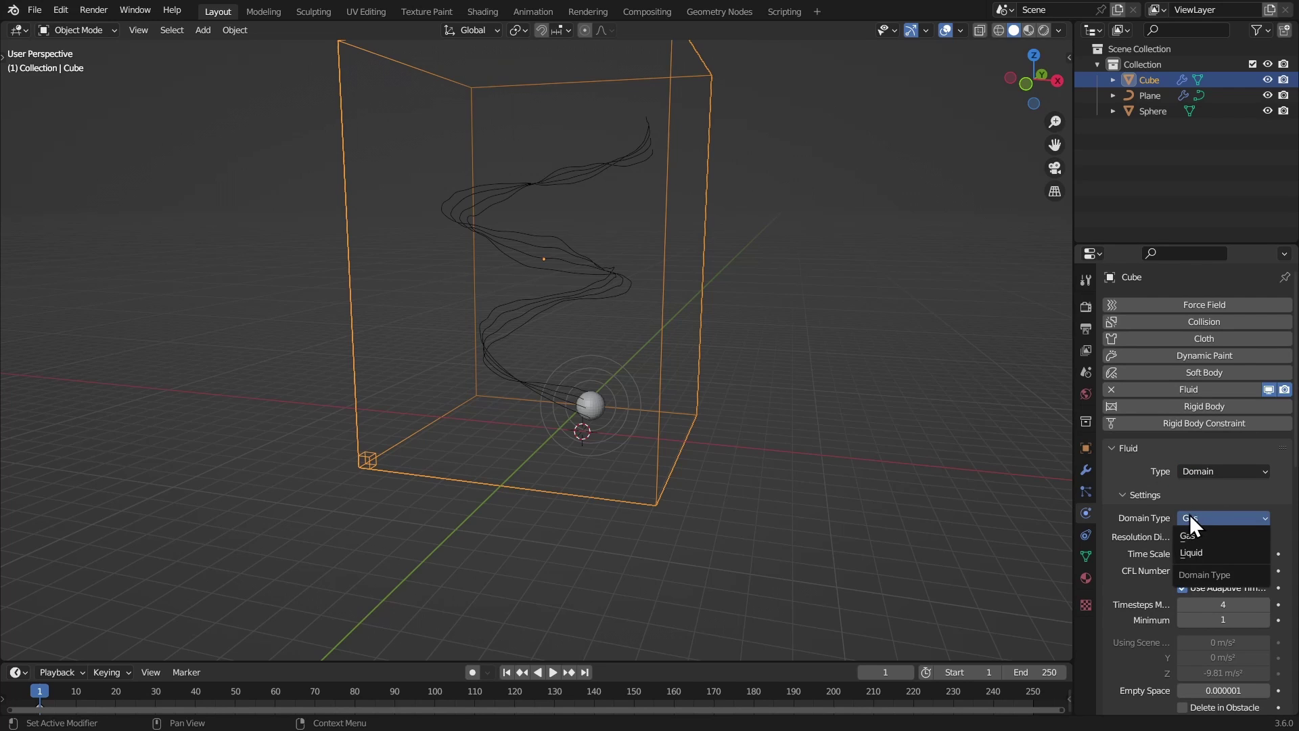
click(1199, 554)
- Set the domain's resolution divisions to 100 and CFL number to 2
scroll(1177, 501, down, 3)
click(1188, 463)
text(100)
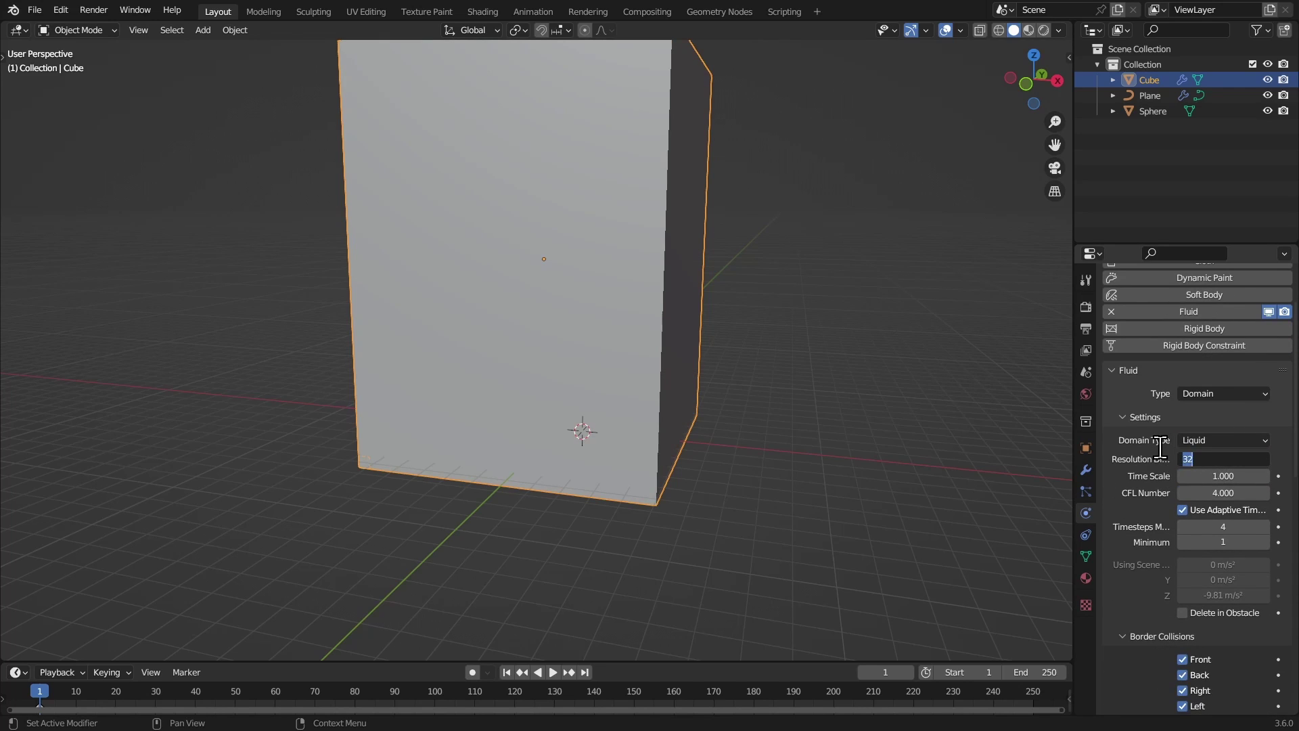
key(Return)
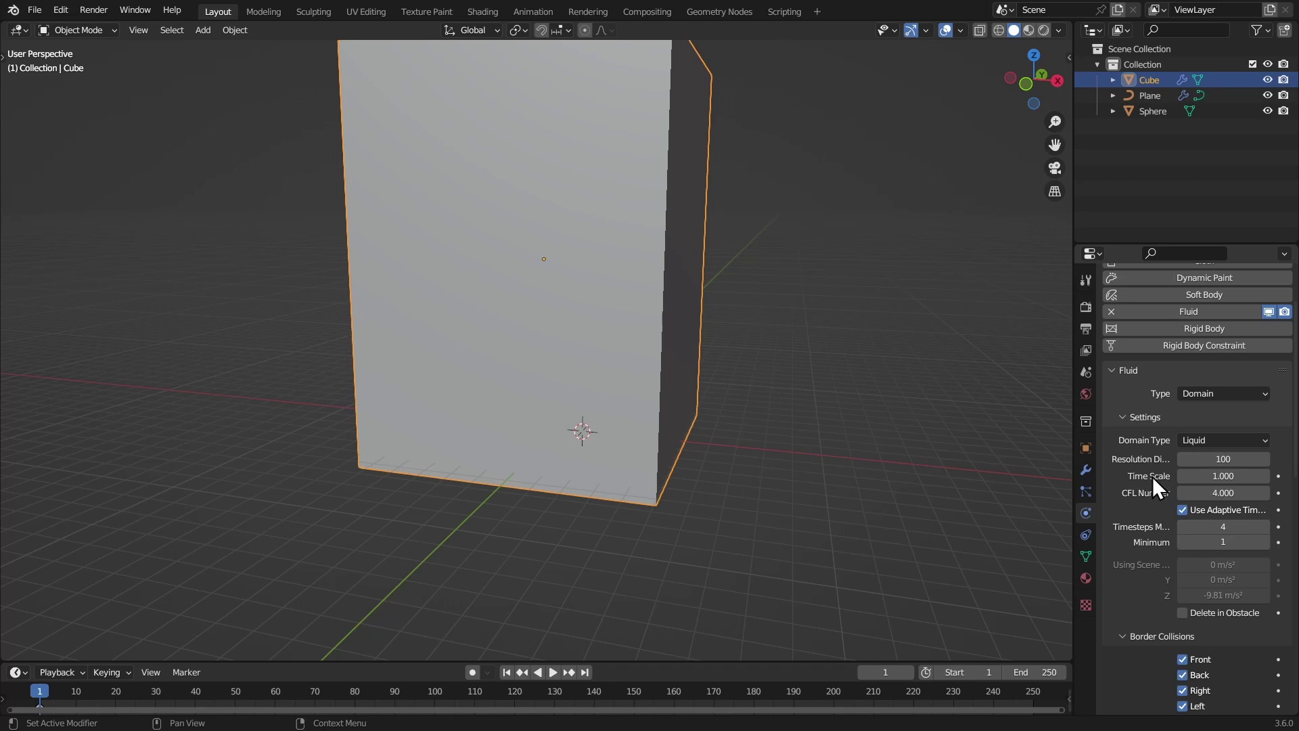
click(1185, 489)
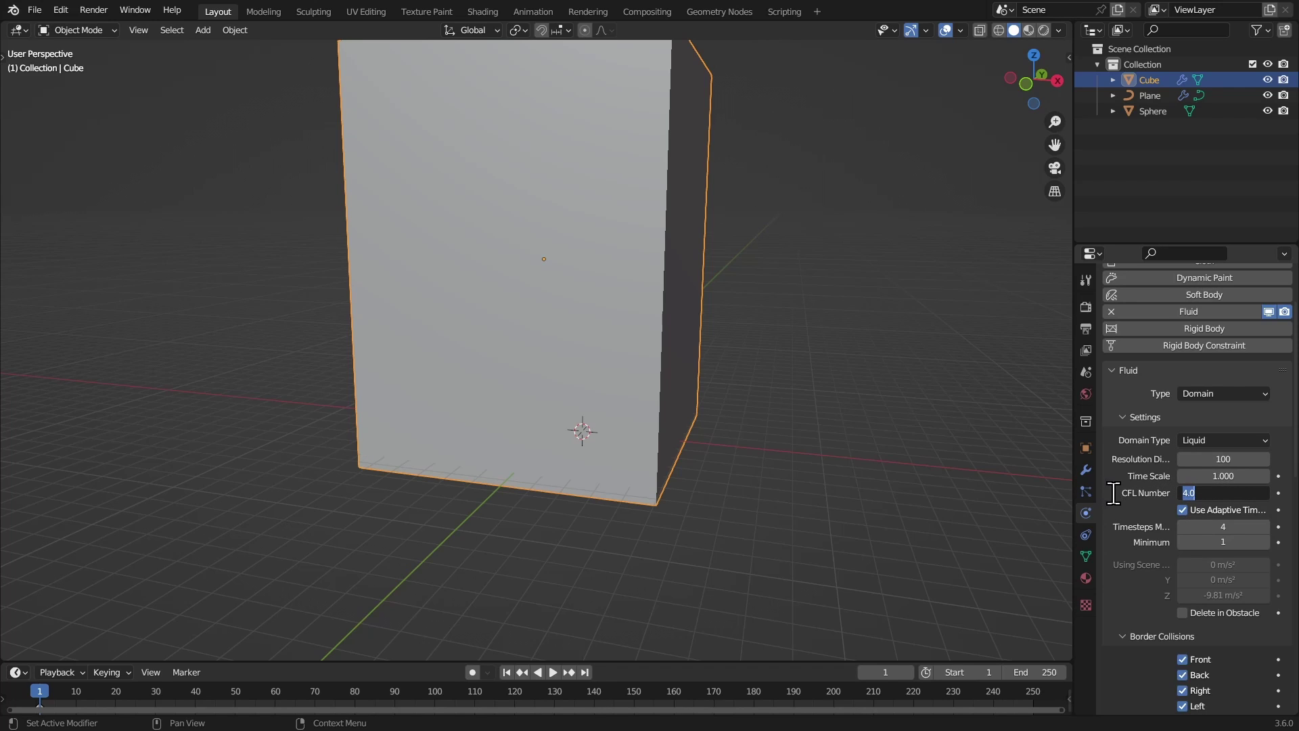
text(2)
key(Return)
middle_drag(1131, 525, 1182, 379)
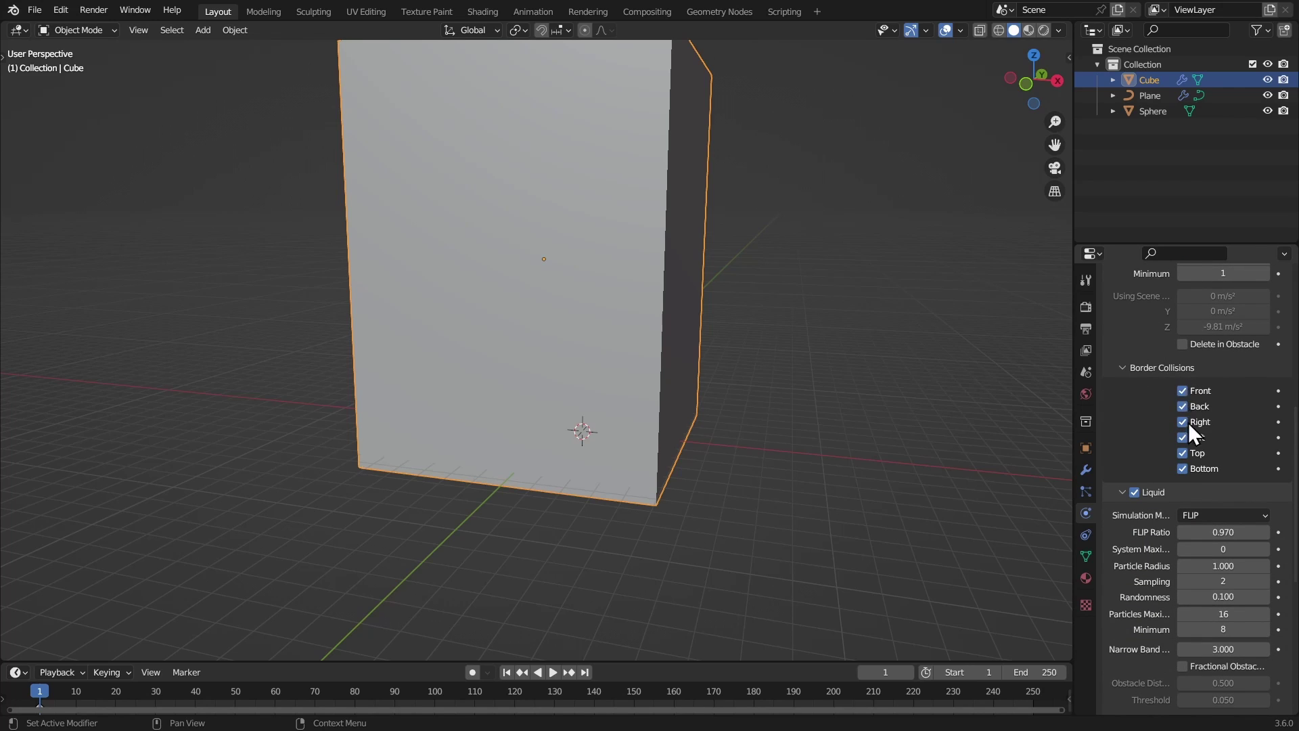
middle_drag(1186, 465, 1140, 422)
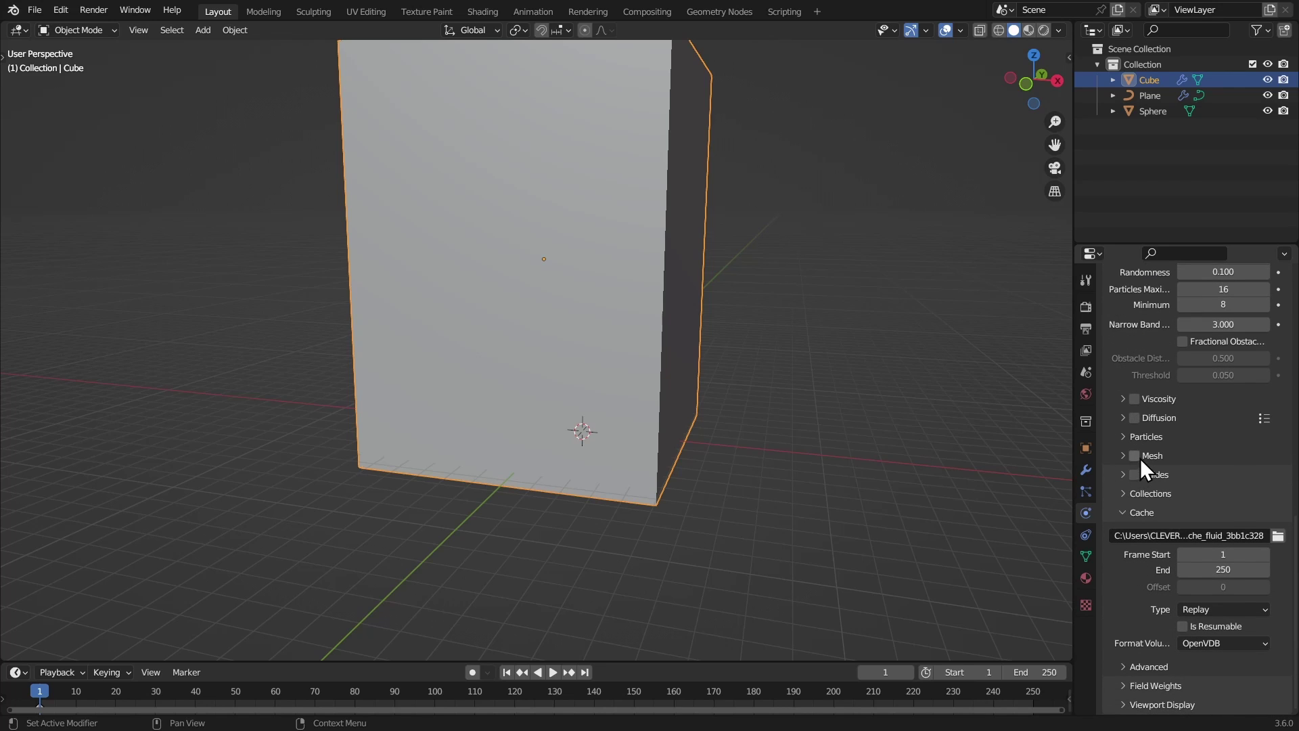
- Enable liquid mesh generation with a particle radius of 1.7
click(1136, 455)
scroll(1149, 454, down, 2)
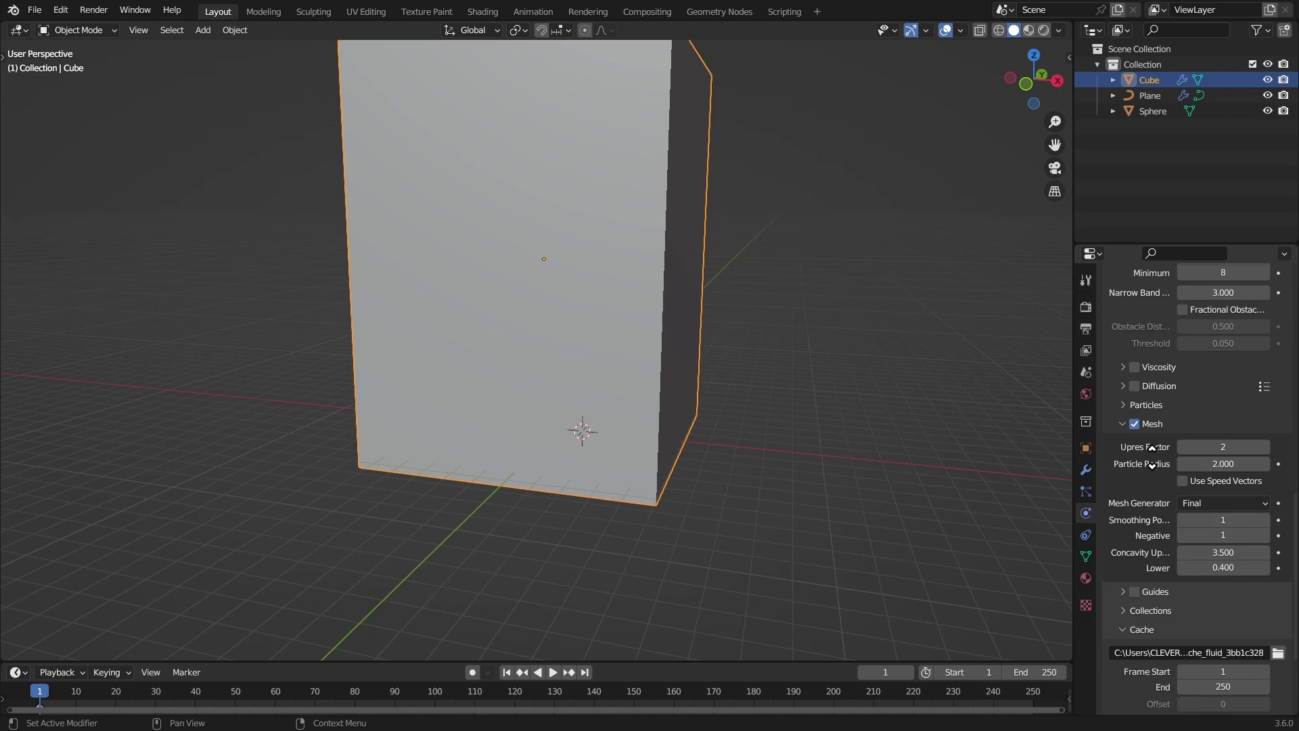
click(1198, 452)
text(1.7)
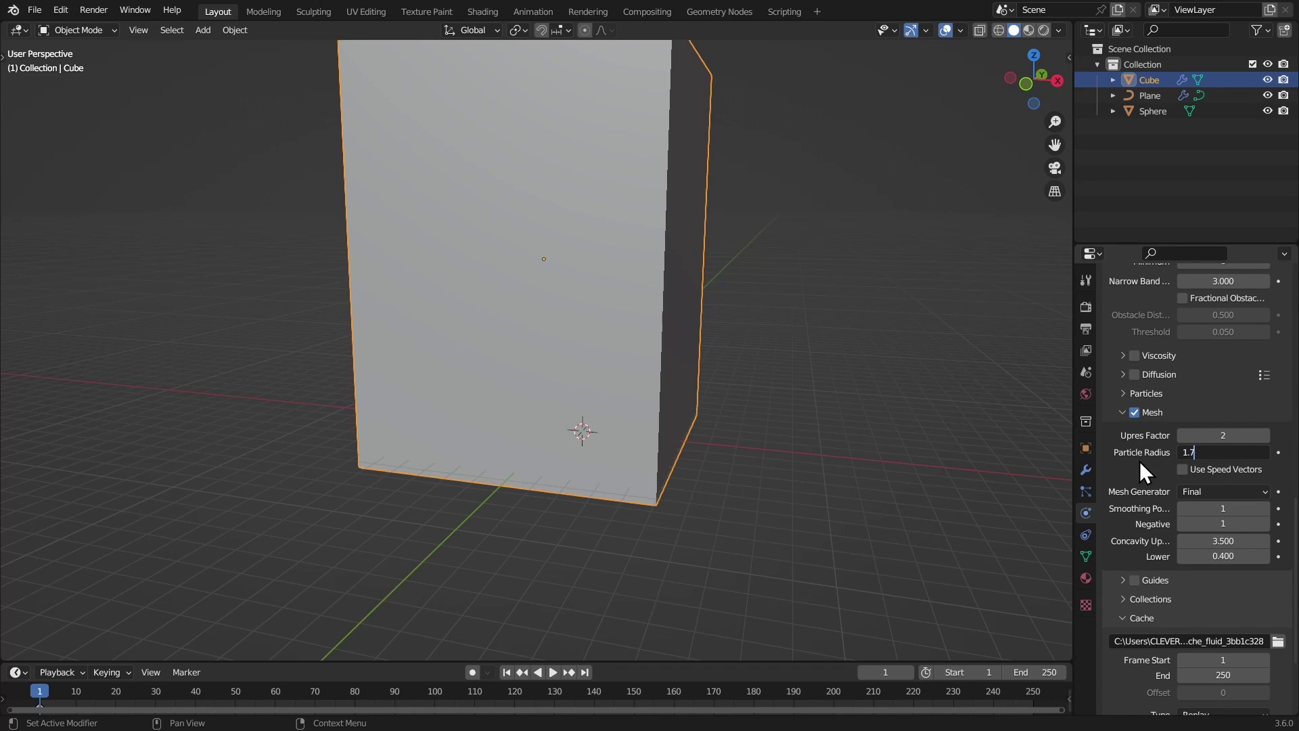
key(Return)
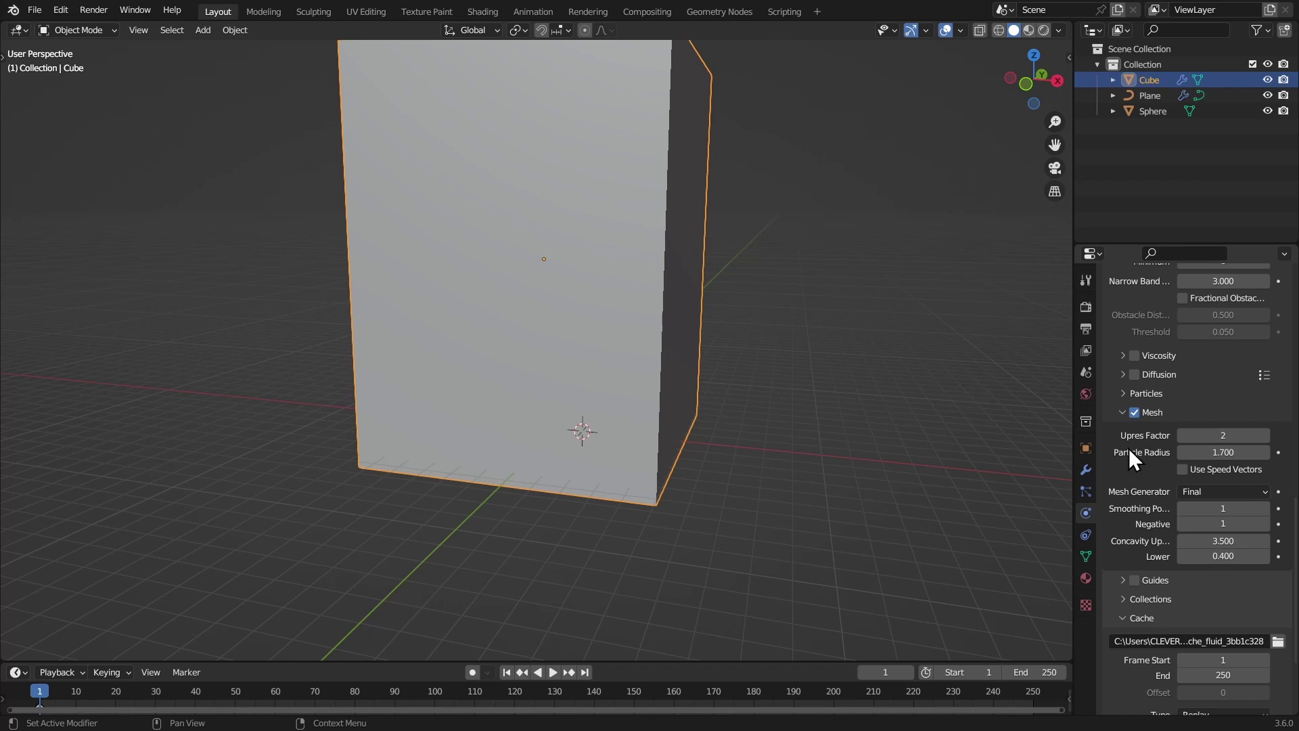
- Set the cache end frame to 200 and the cache type to Modular
scroll(1129, 449, down, 5)
click(1215, 551)
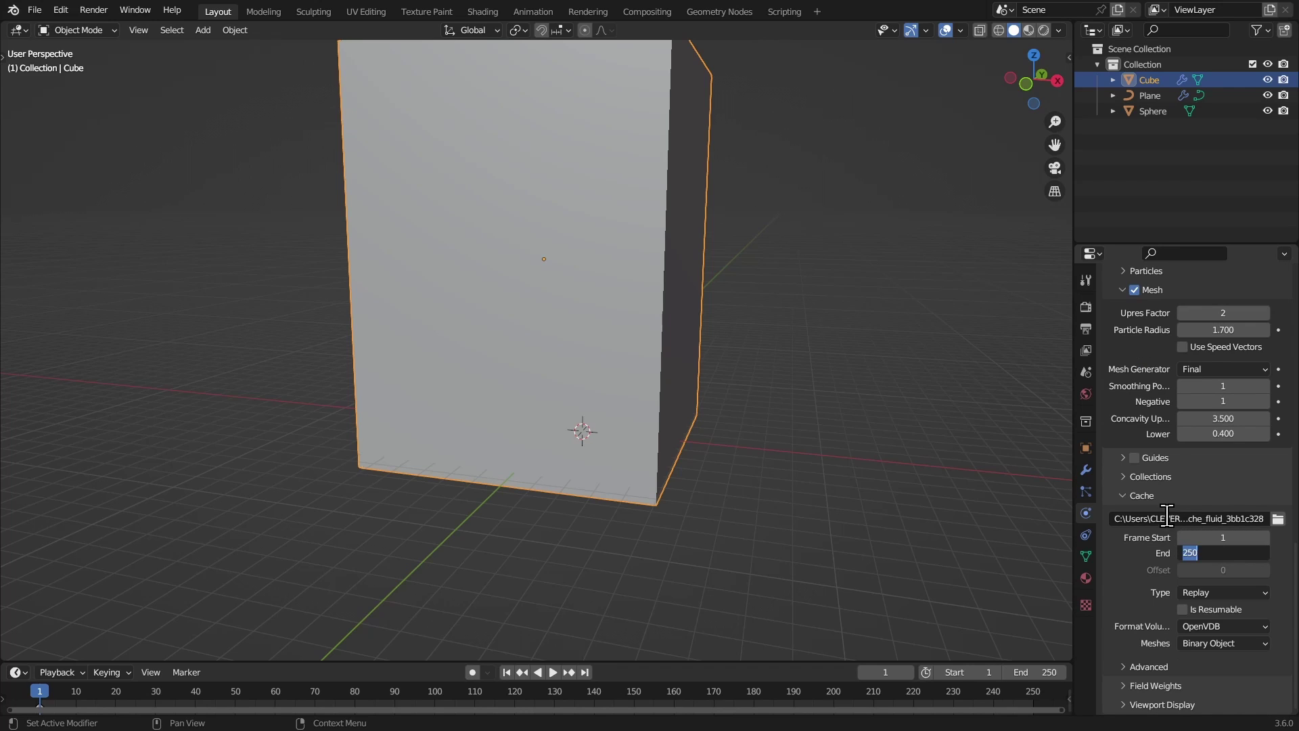
text(200)
key(Return)
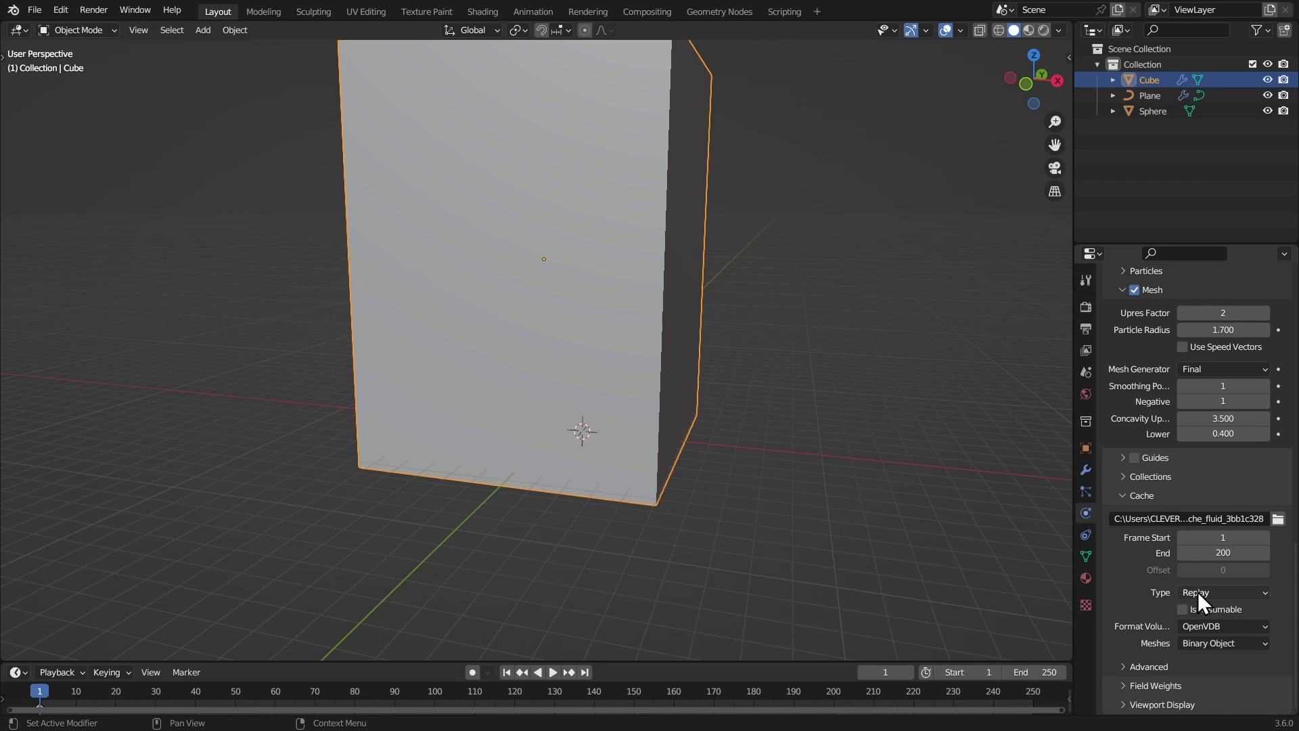
click(1202, 593)
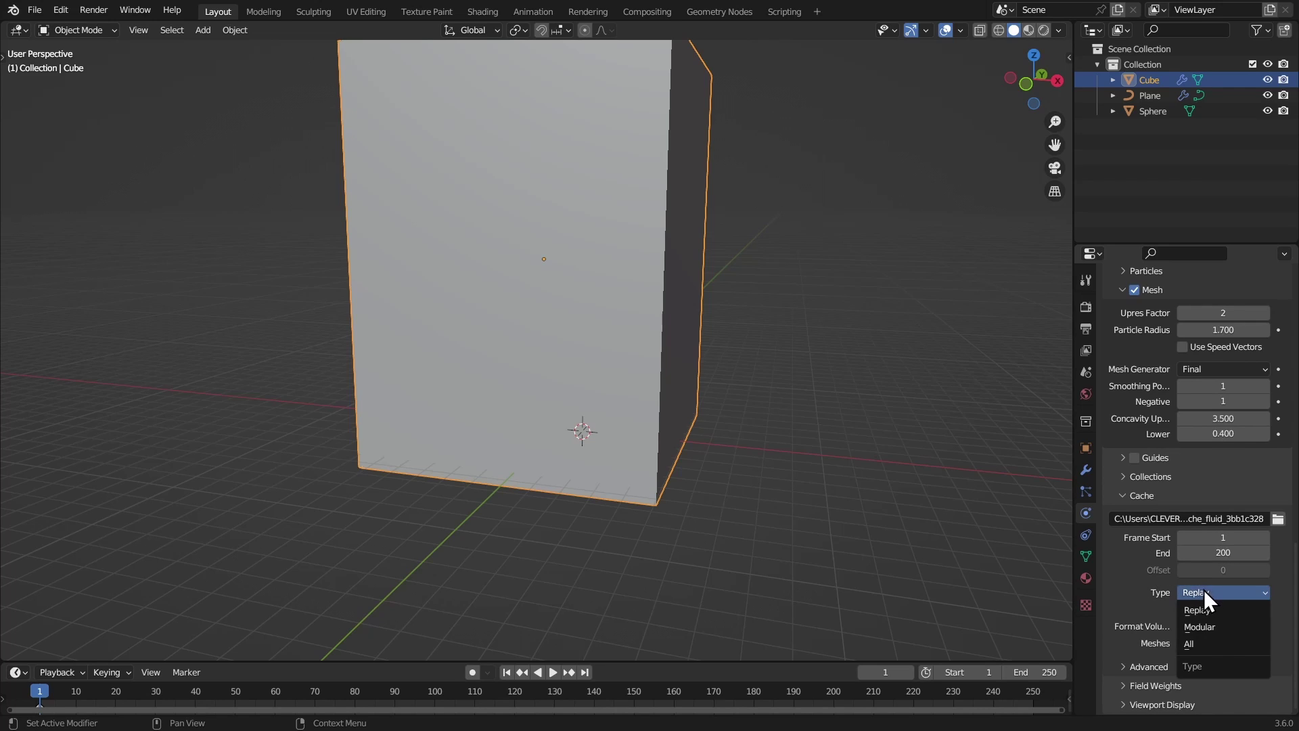
click(1217, 626)
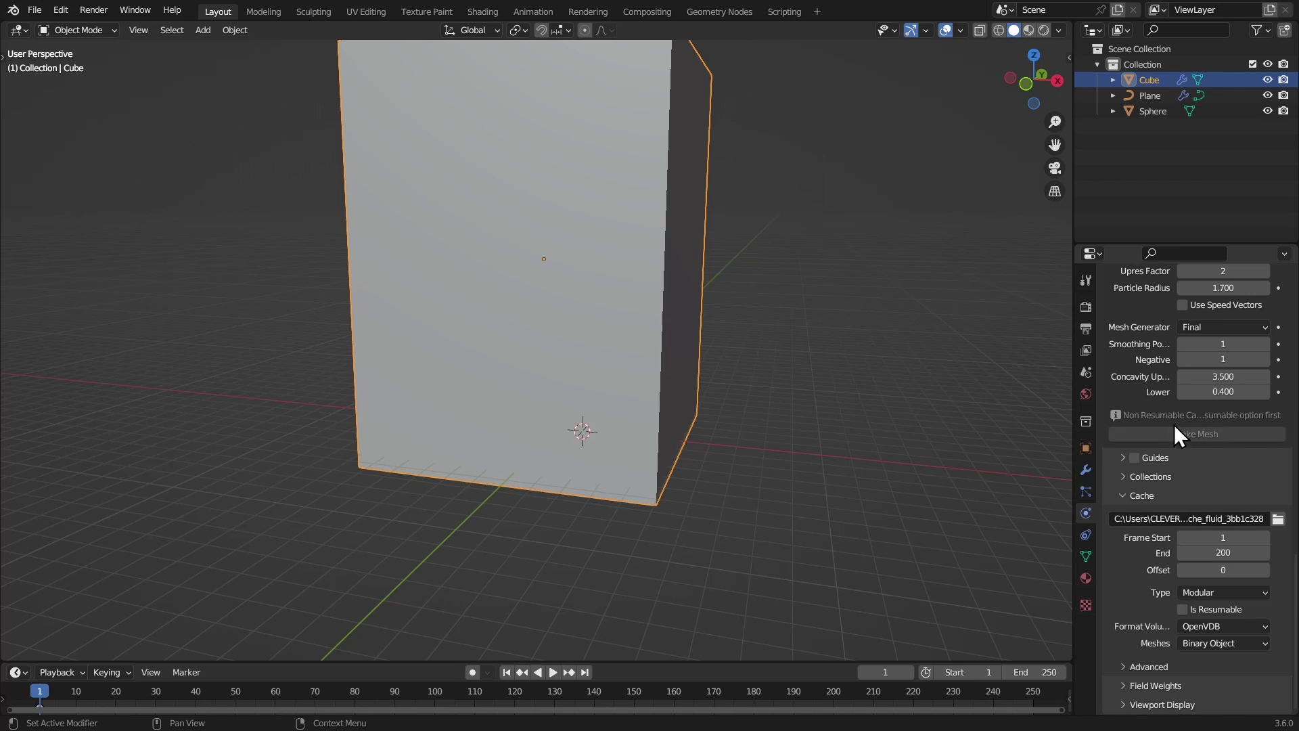
scroll(1174, 433, up, 8)
scroll(1145, 597, down, 8)
scroll(1156, 527, up, 12)
middle_drag(673, 302, 652, 379)
- Display the domain cube as Wire and select the sphere
key(q)
click(643, 296)
click(652, 383)
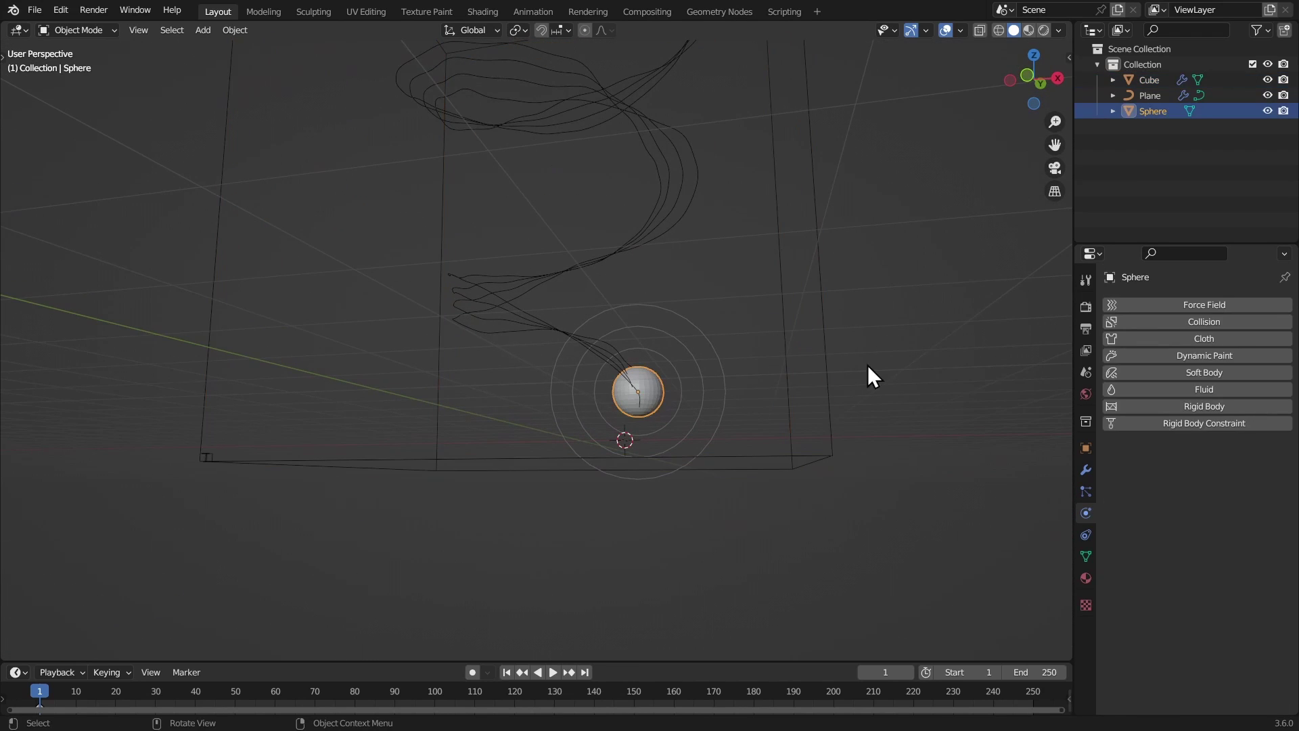
- Make the sphere a fluid Flow object with Liquid flow type
click(1171, 390)
click(1206, 469)
click(1210, 523)
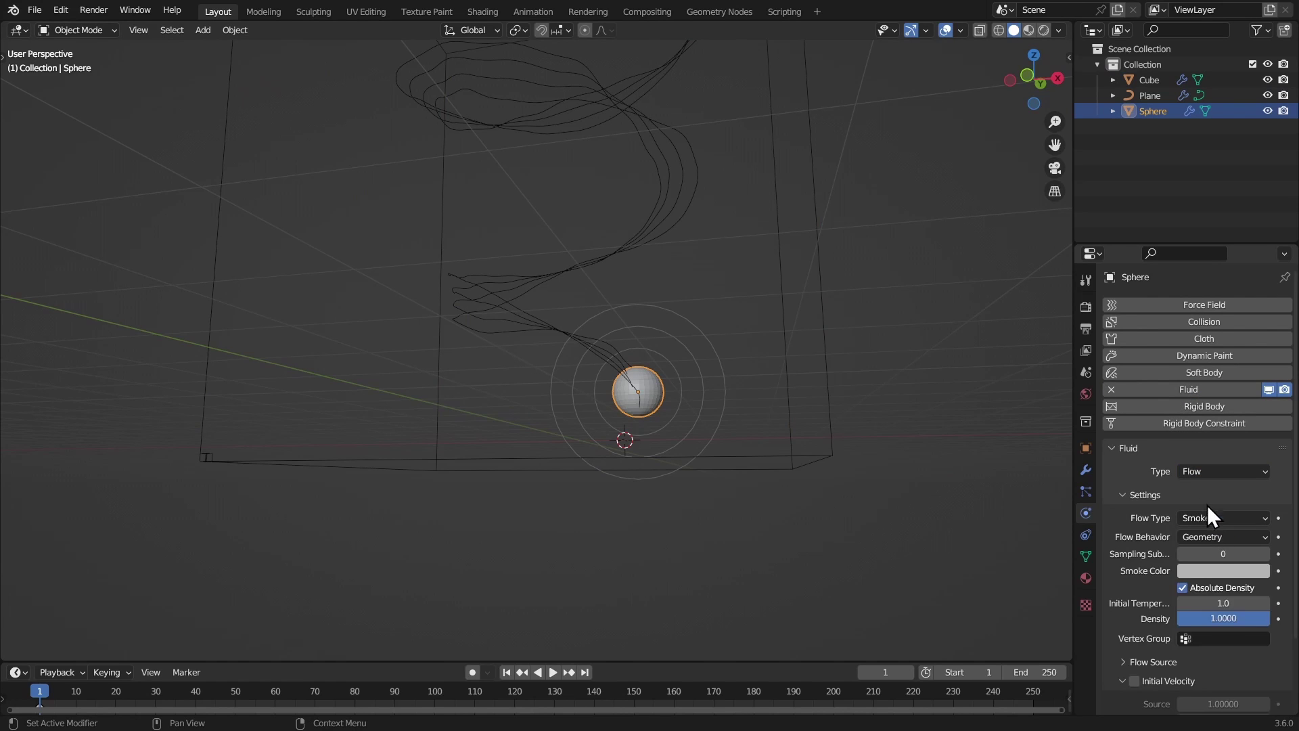
scroll(1208, 506, down, 2)
click(1211, 444)
click(1208, 514)
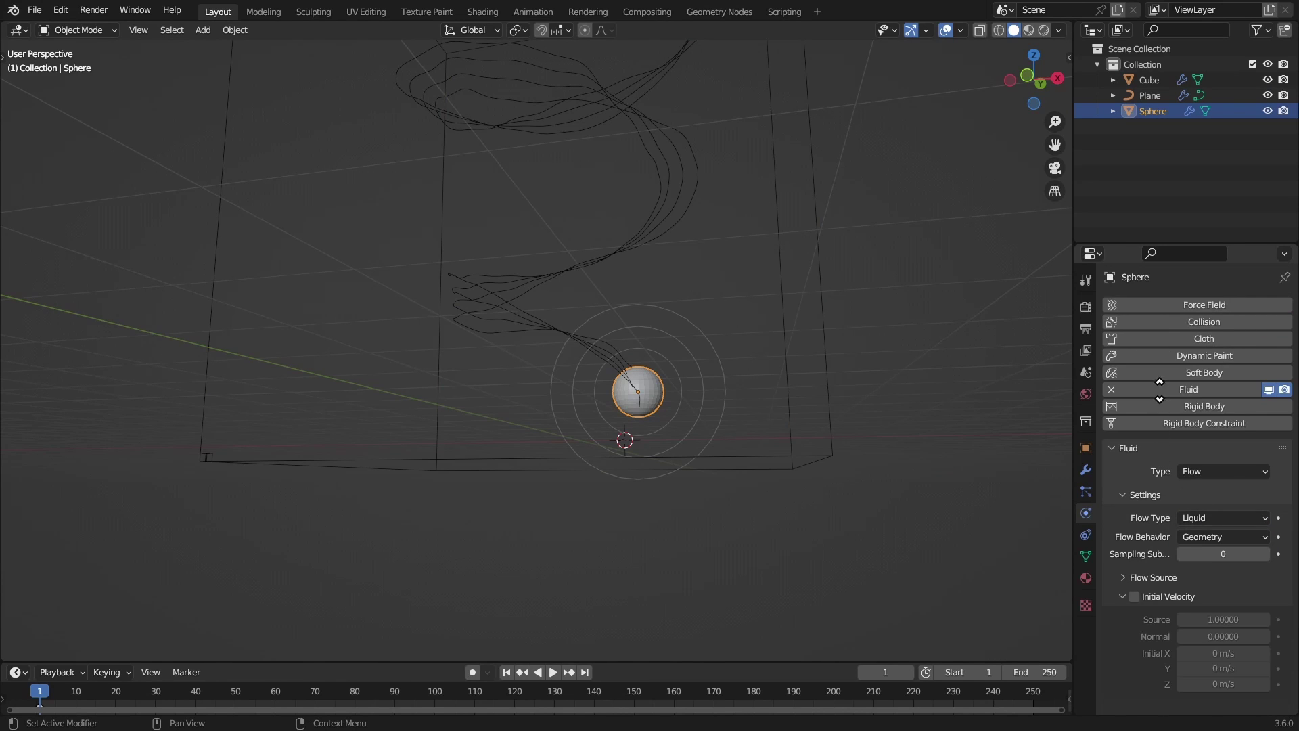
click(777, 352)
middle_drag(778, 352, 700, 343)
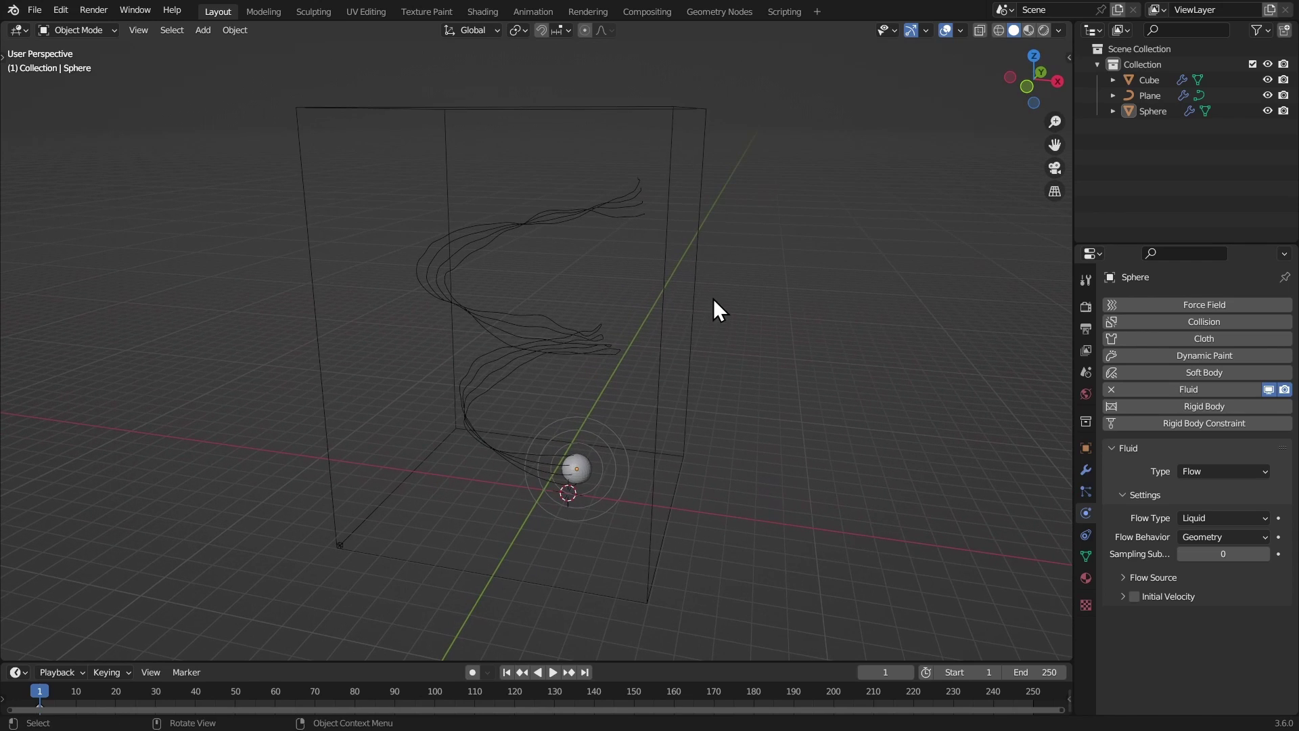
- Save the scene as tutw.blend
key(ctrl+s)
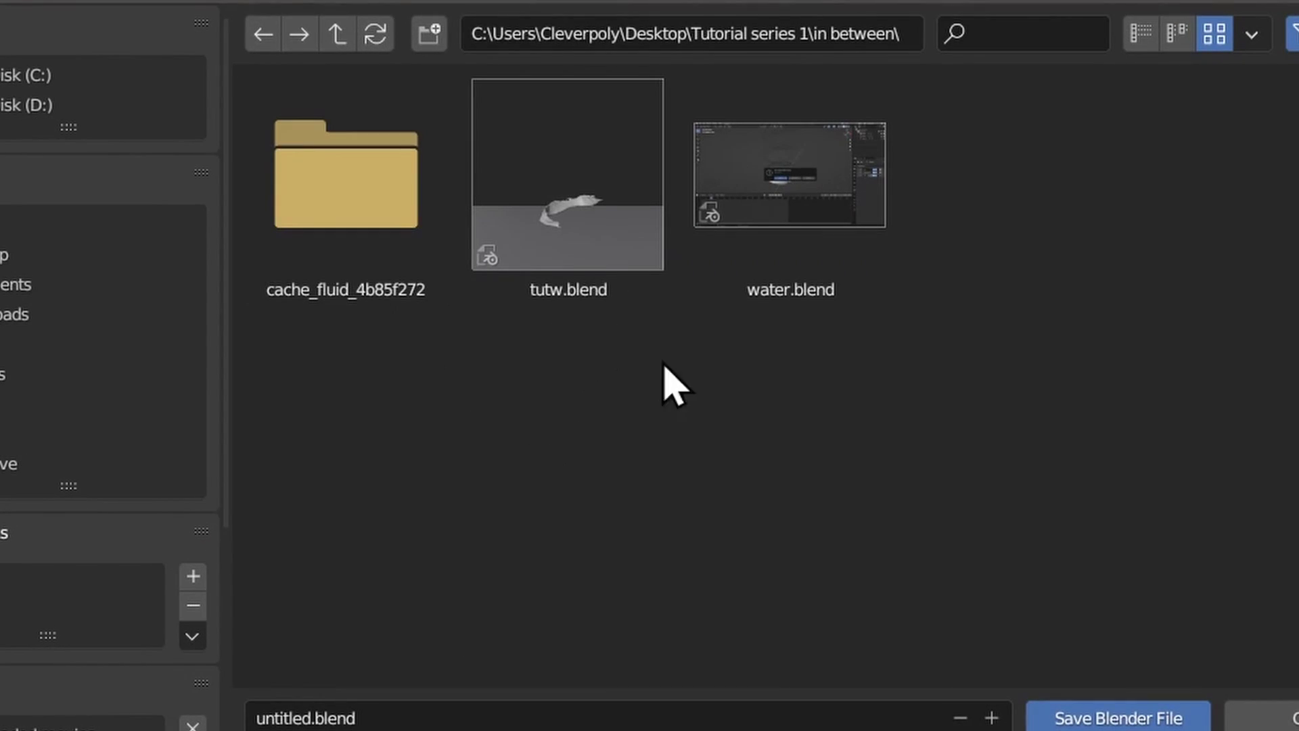
click(651, 305)
click(1061, 715)
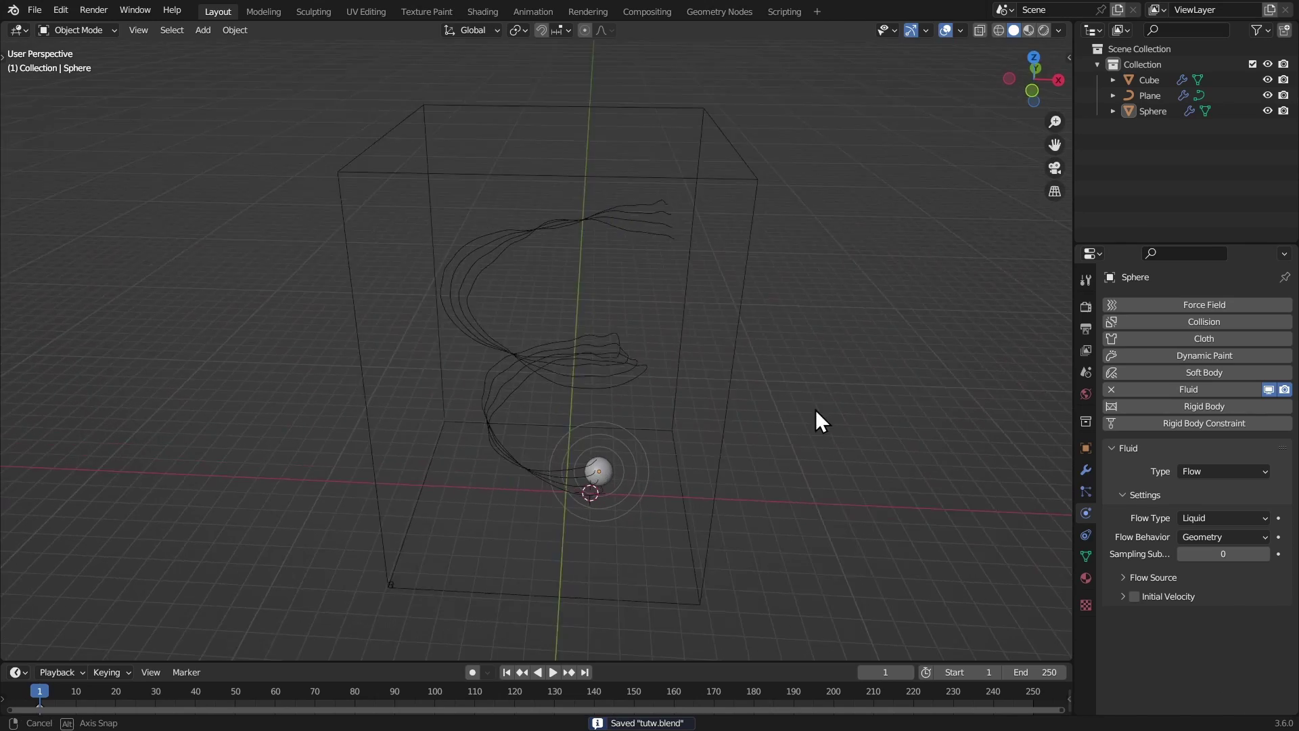
middle_drag(816, 412, 802, 381)
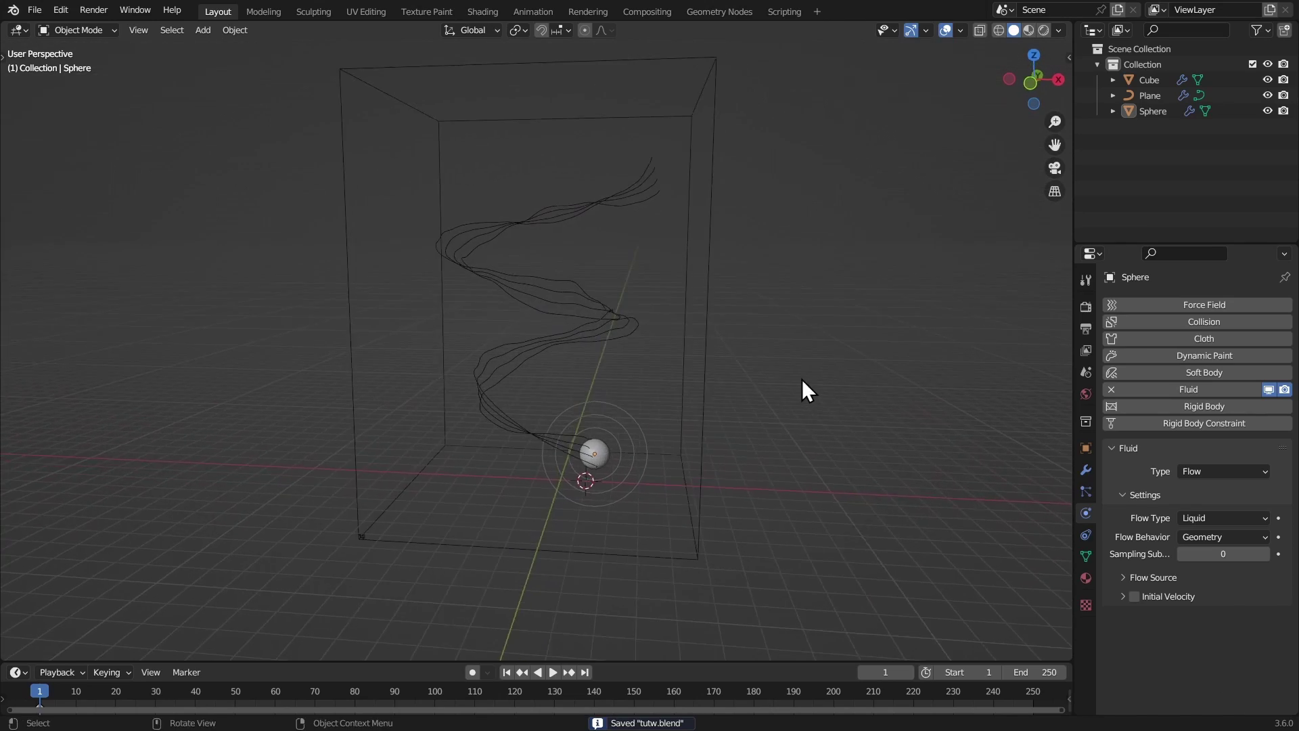
- Bake the liquid simulation data for the domain Cube
click(703, 351)
scroll(1144, 529, down, 2)
scroll(1144, 529, down, 5)
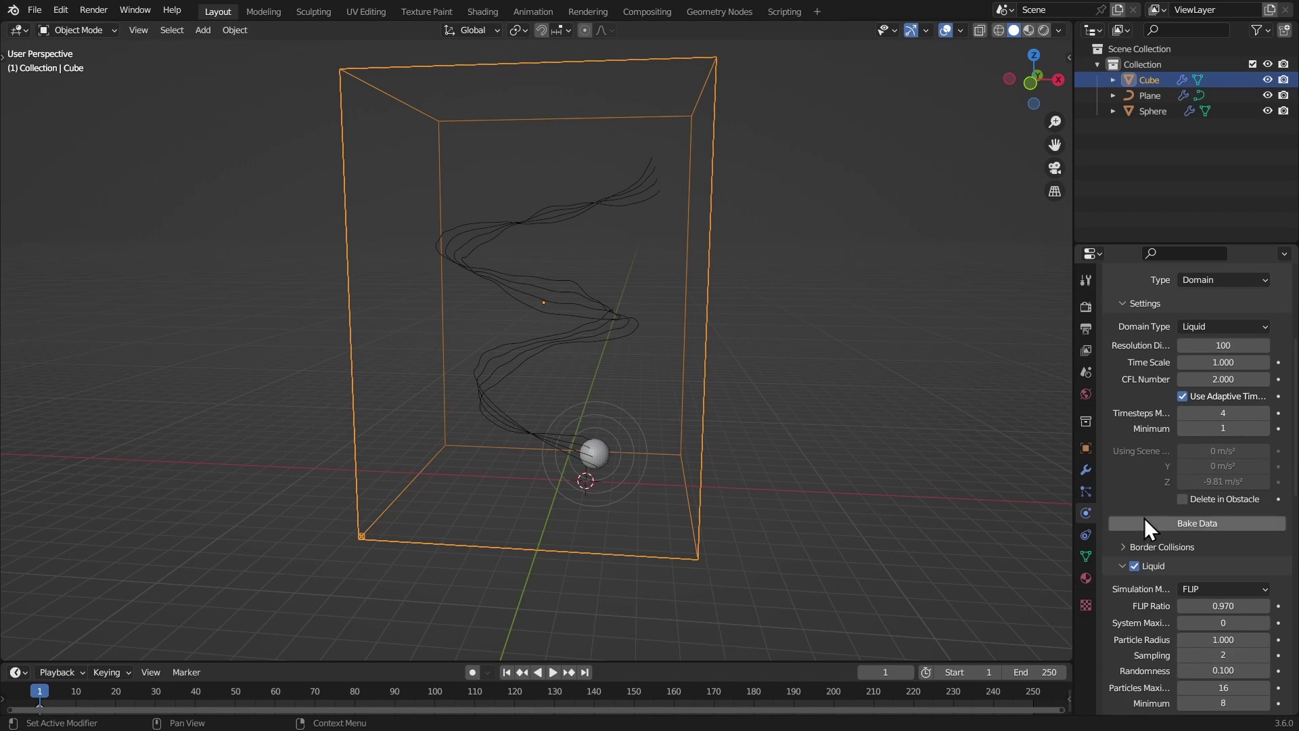
click(1143, 518)
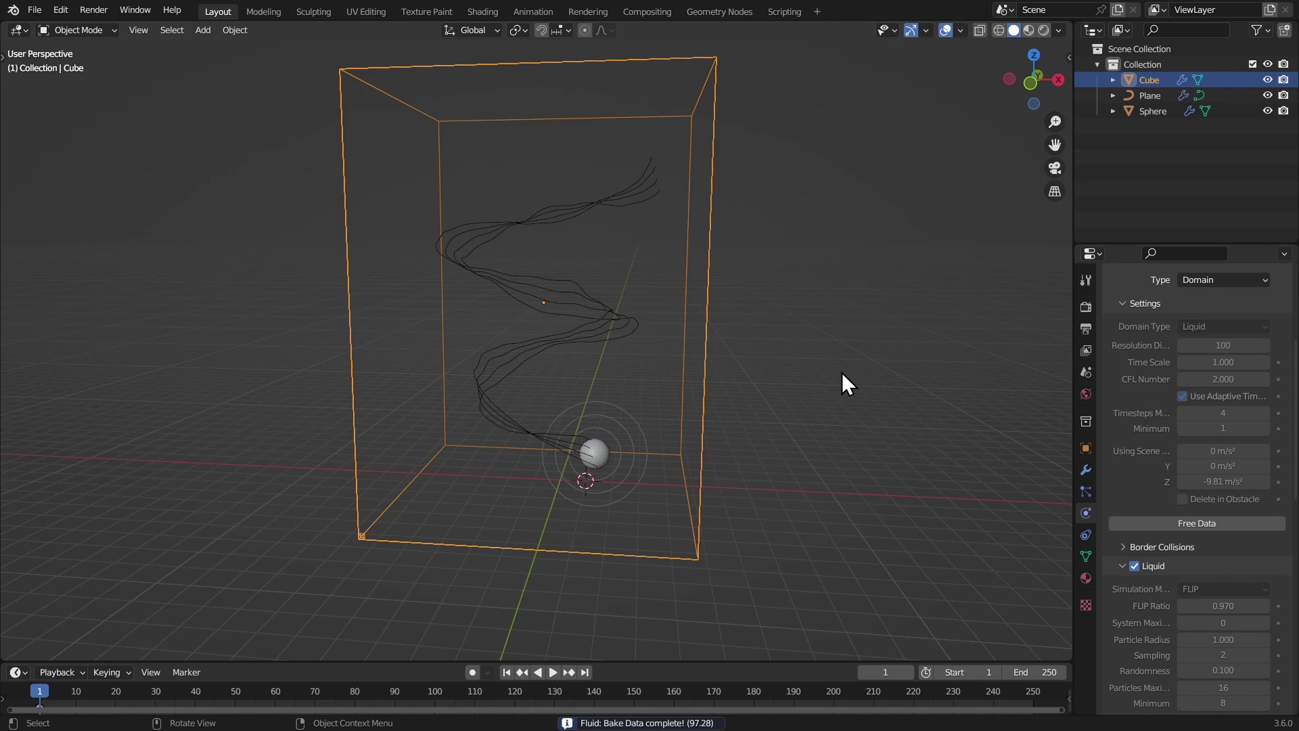
- Set the scene's end frame to 200
click(1023, 670)
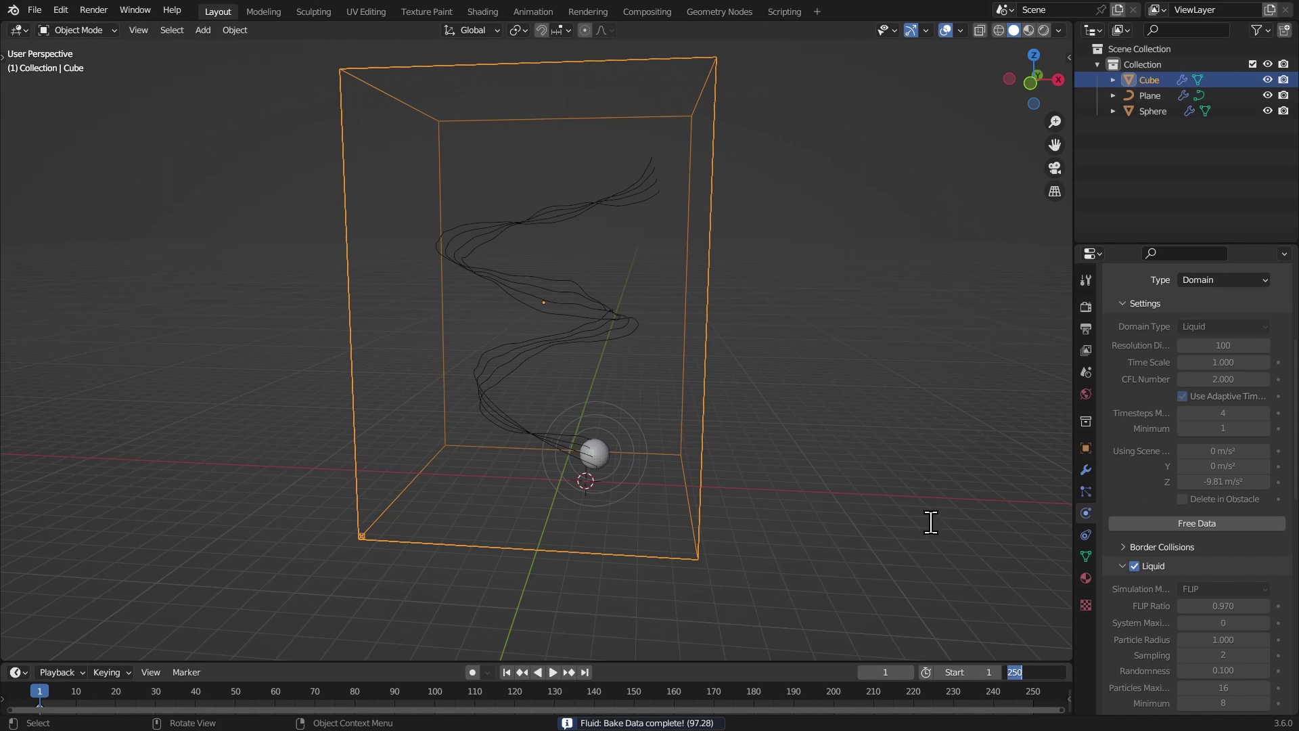
text(200)
key(Return)
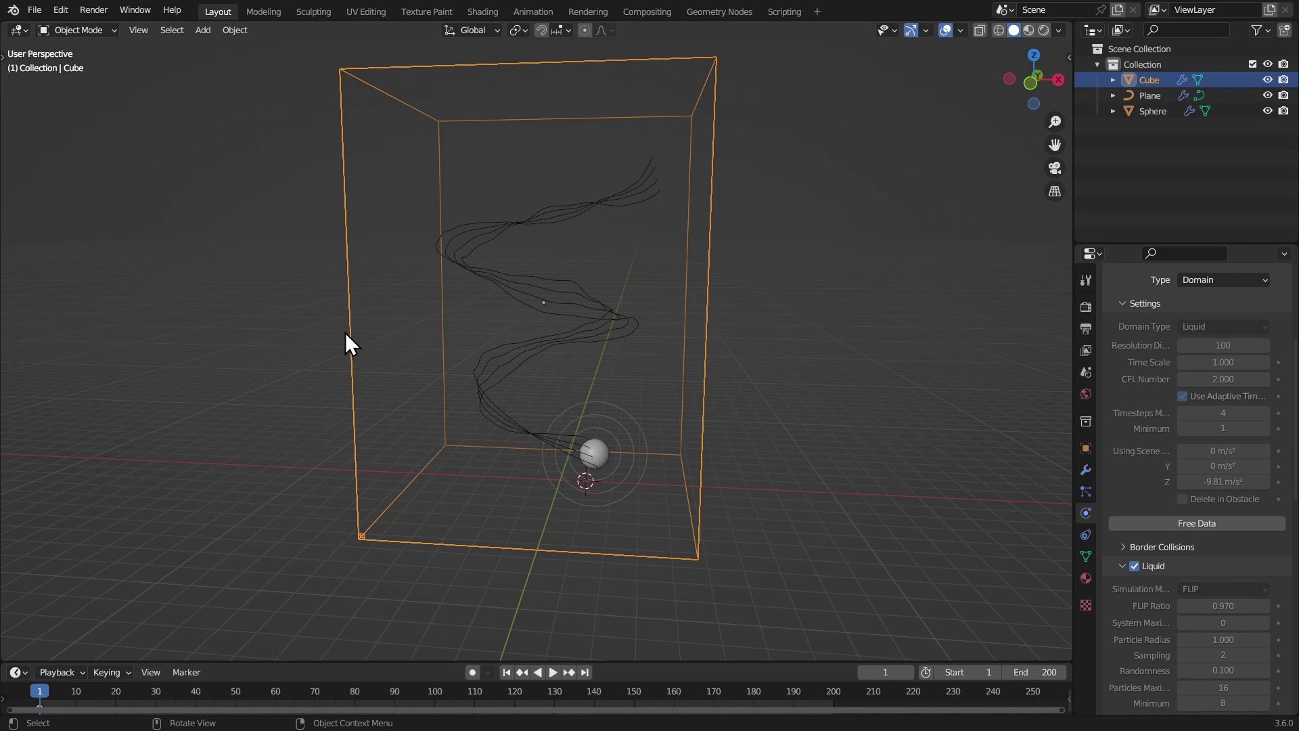
key(space)
middle_drag(353, 357, 411, 388)
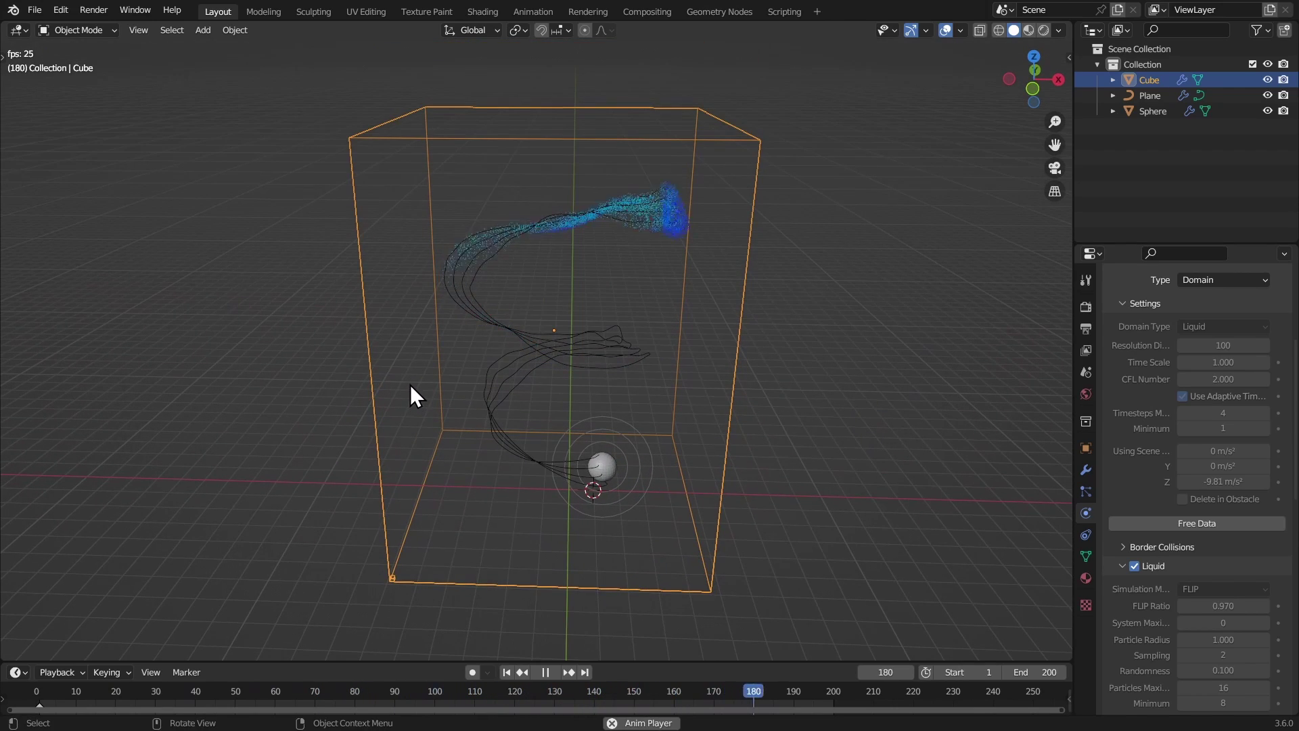
key(space)
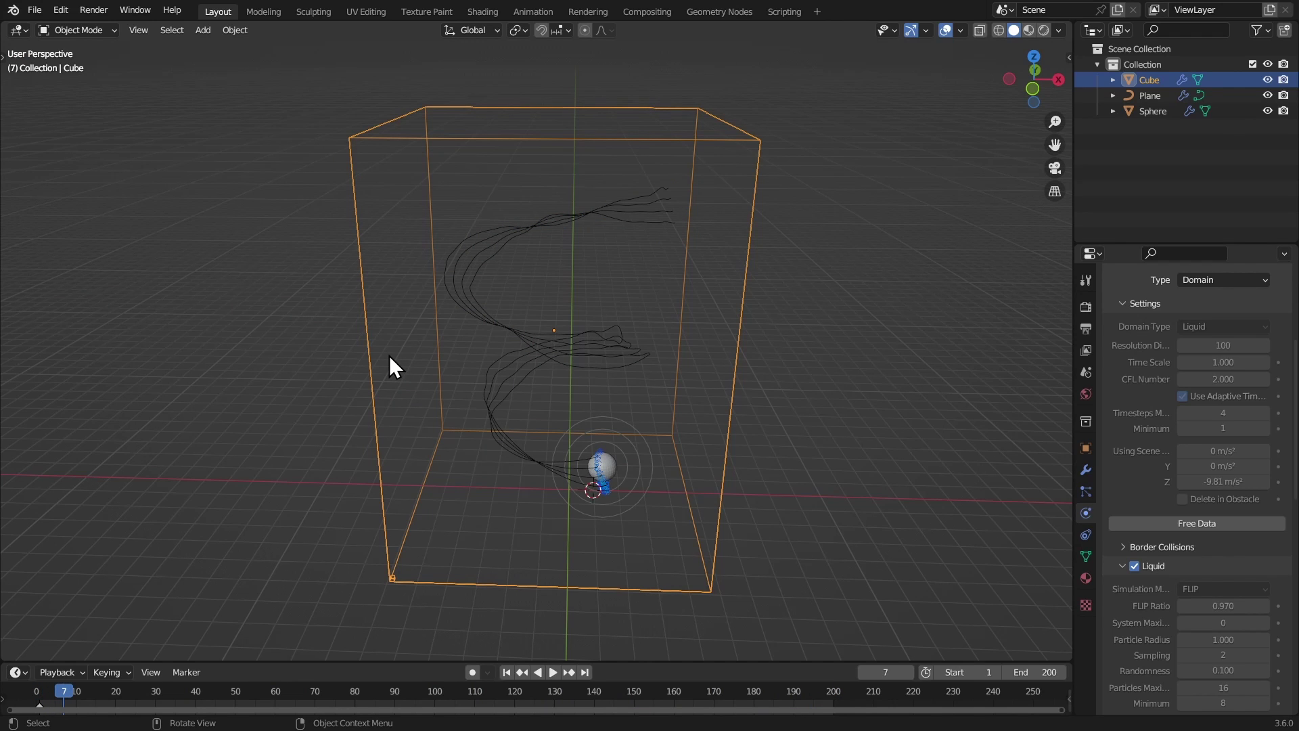
middle_drag(390, 357, 419, 351)
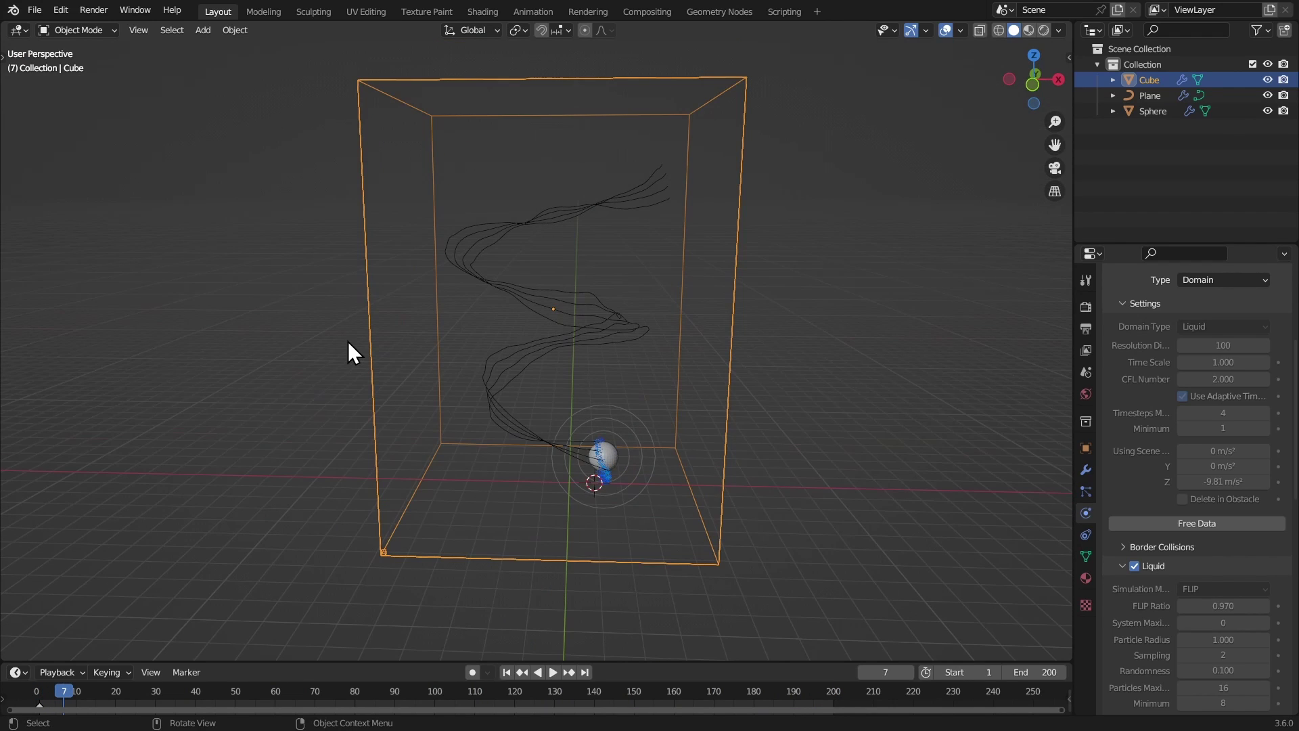
middle_drag(452, 427, 416, 400)
key(space)
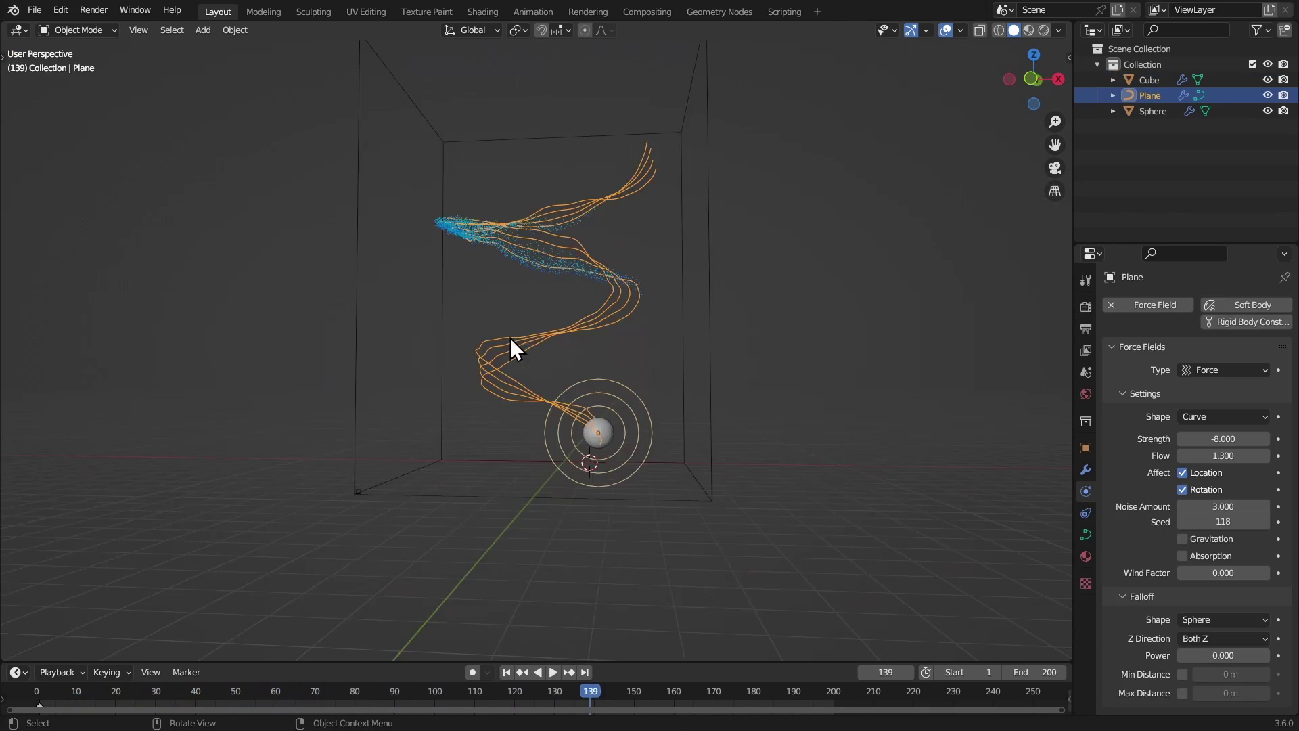
middle_drag(511, 340, 463, 348)
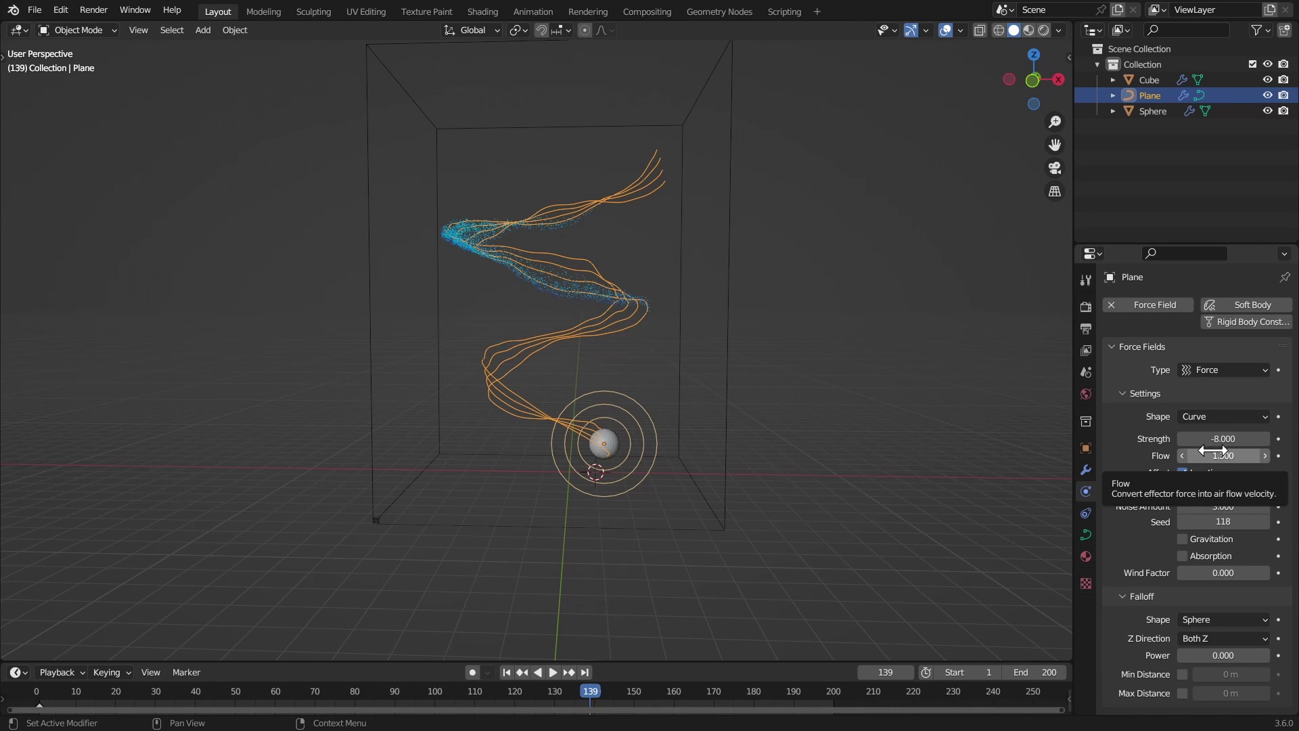
- Raise the Plane's force field Flow to 1.300, then select the domain cube
drag(1211, 450, 1194, 458)
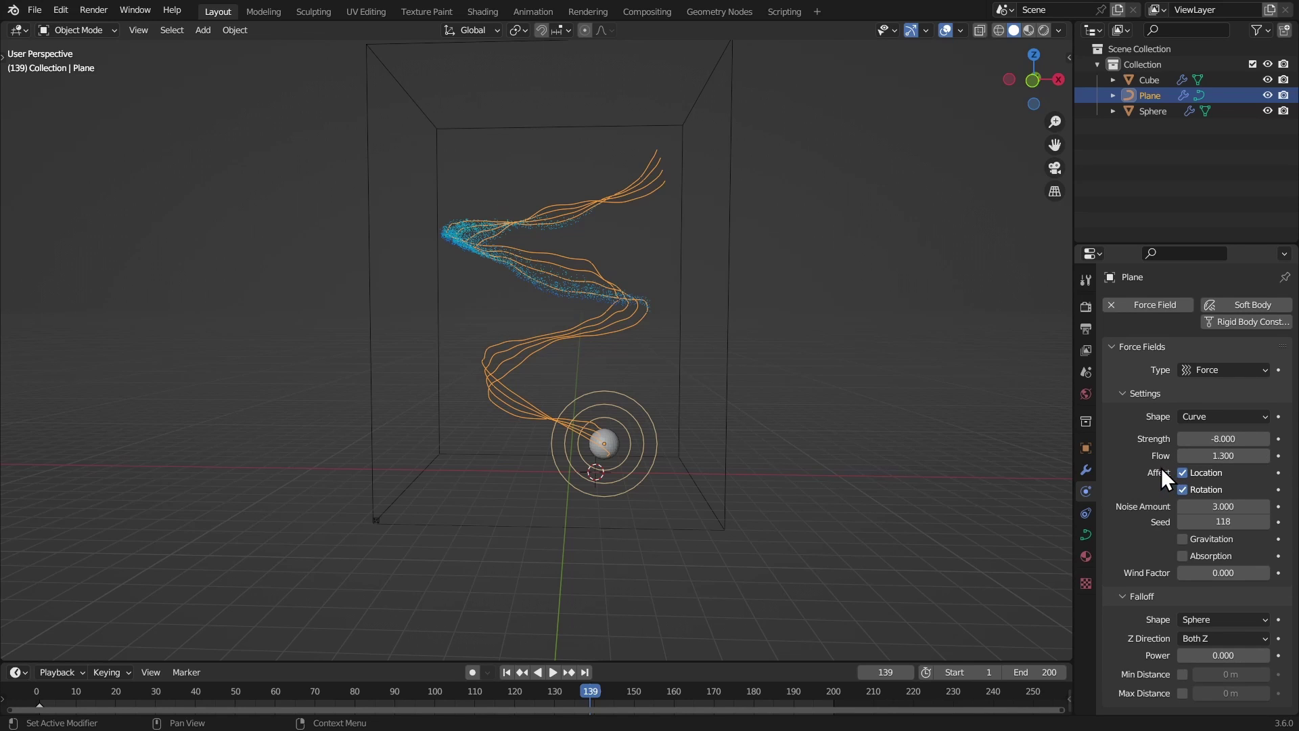
scroll(709, 330, down, 3)
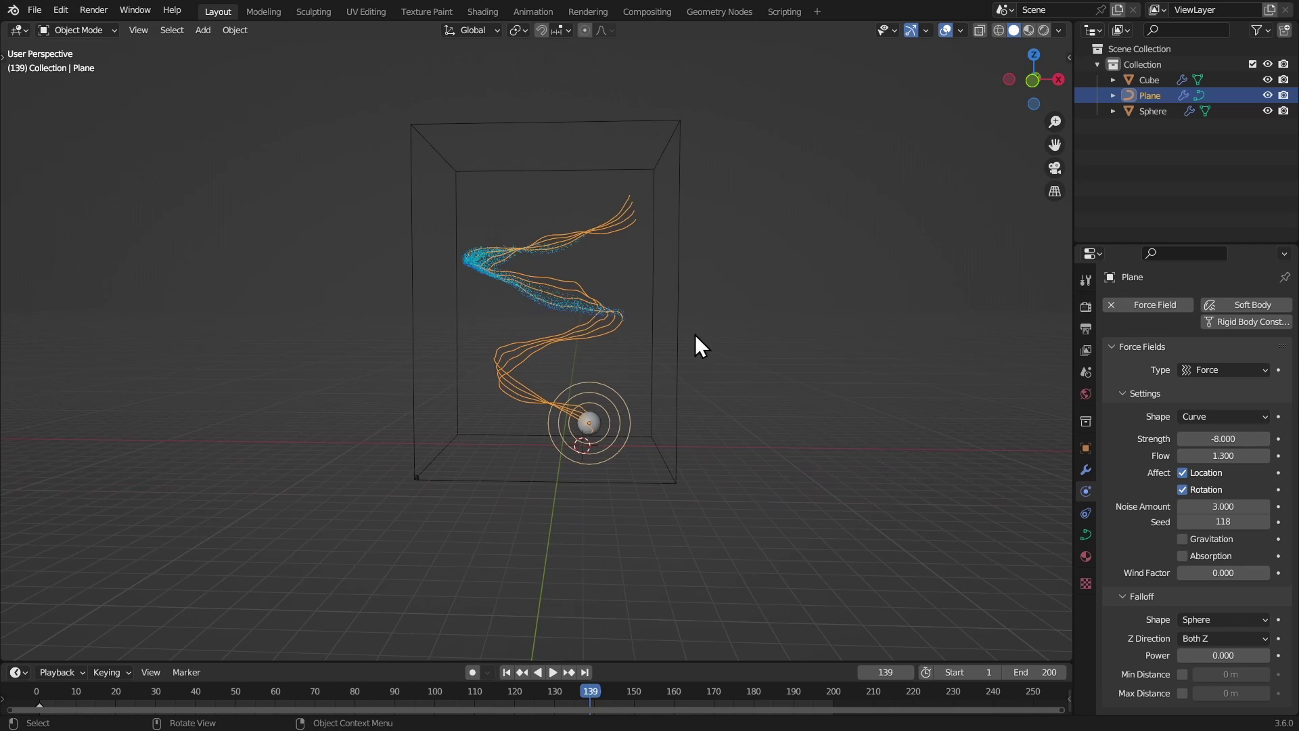
click(677, 334)
click(677, 345)
- Bake the domain's liquid mesh and return the timeline to frame 1
scroll(1146, 561, down, 15)
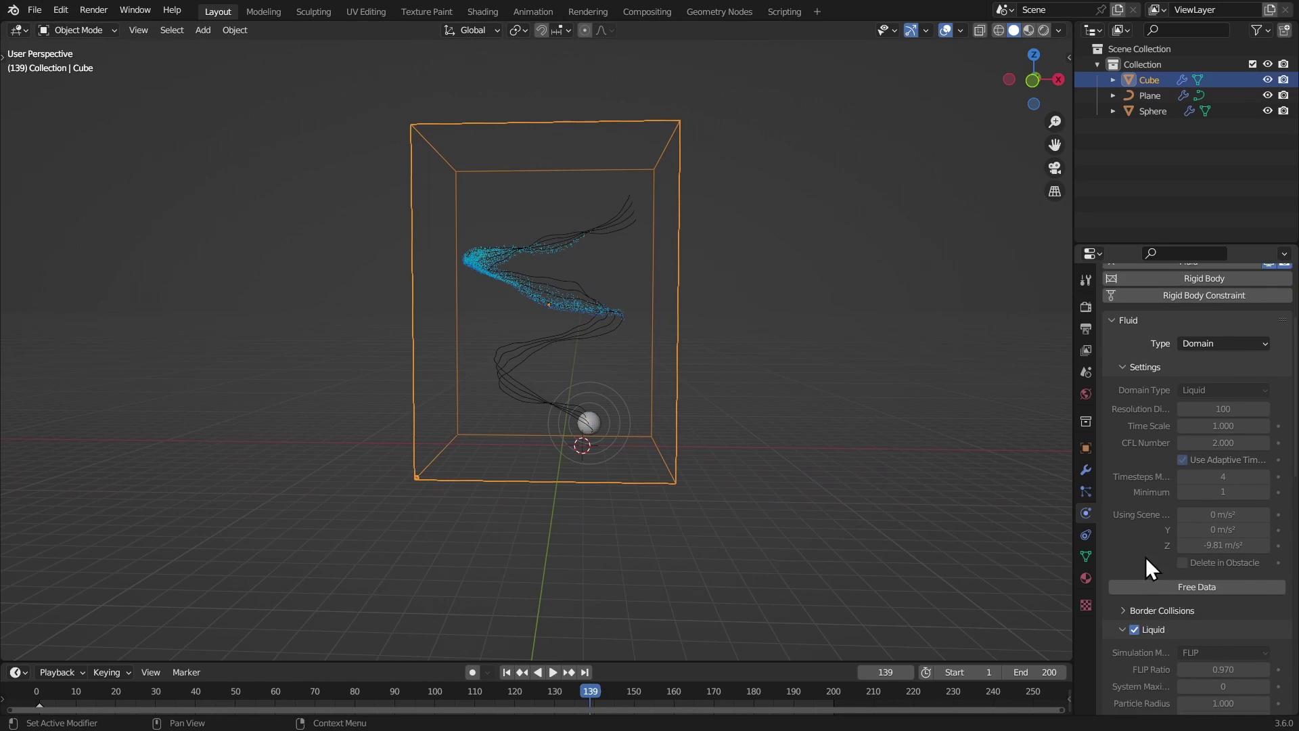
scroll(1146, 619, down, 8)
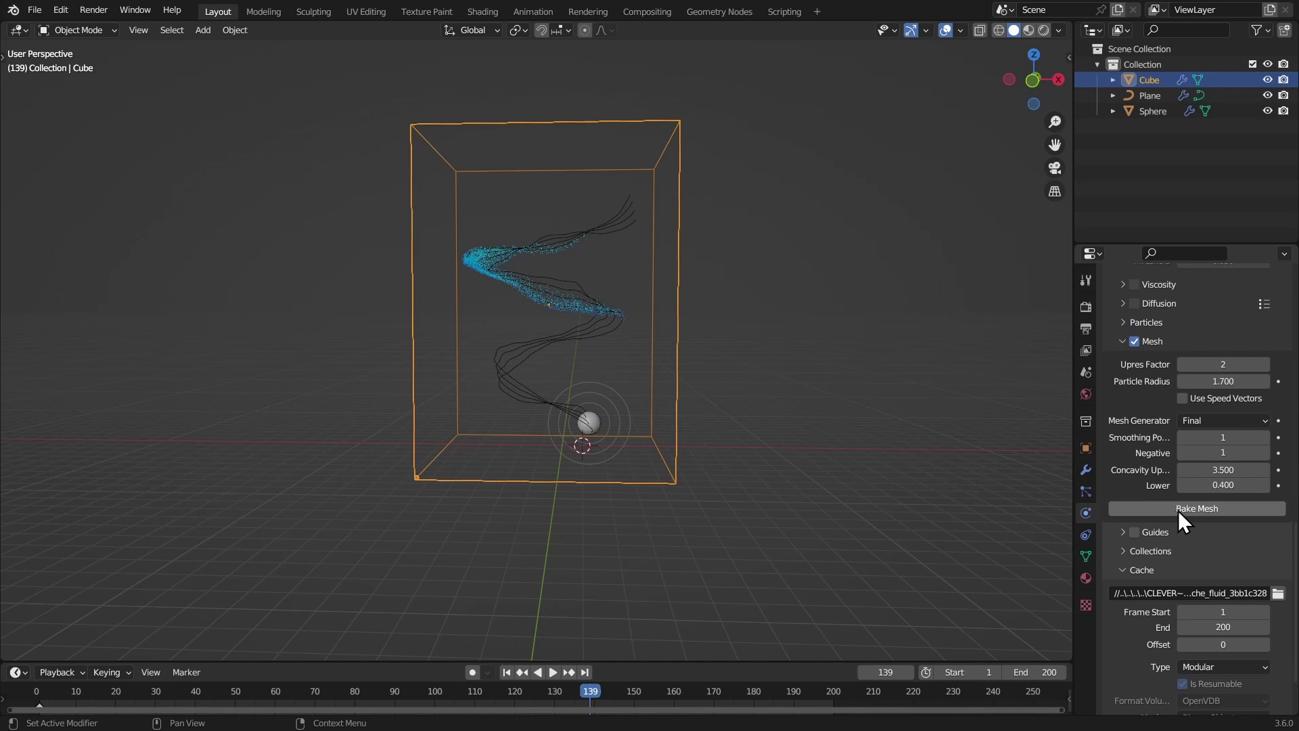
click(1178, 510)
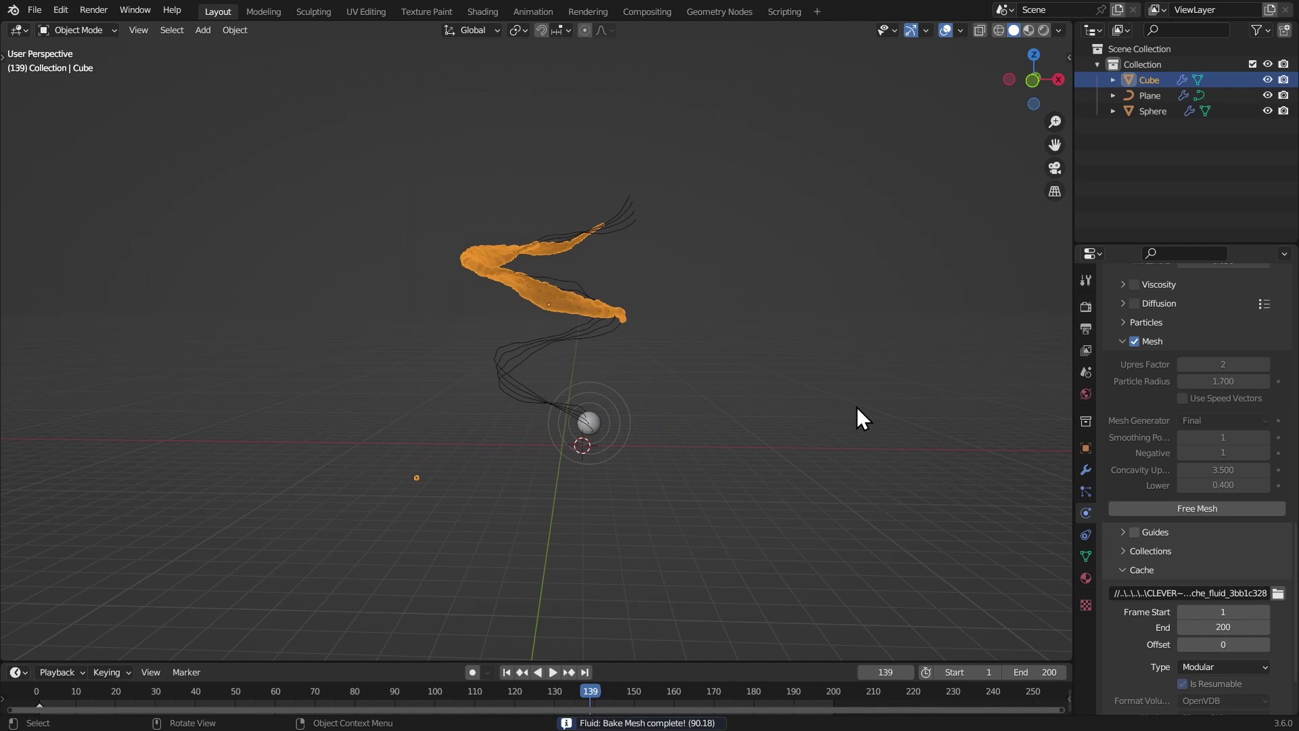
click(39, 697)
scroll(644, 453, up, 2)
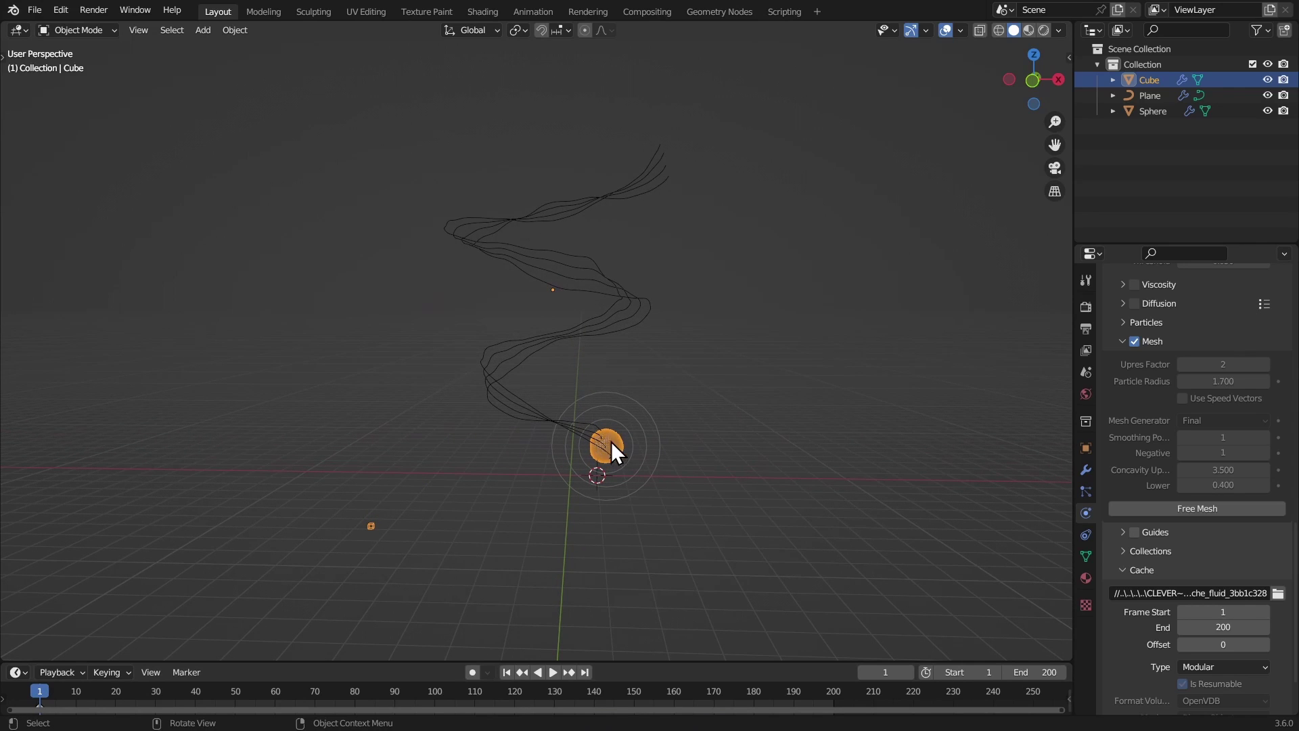
key(q)
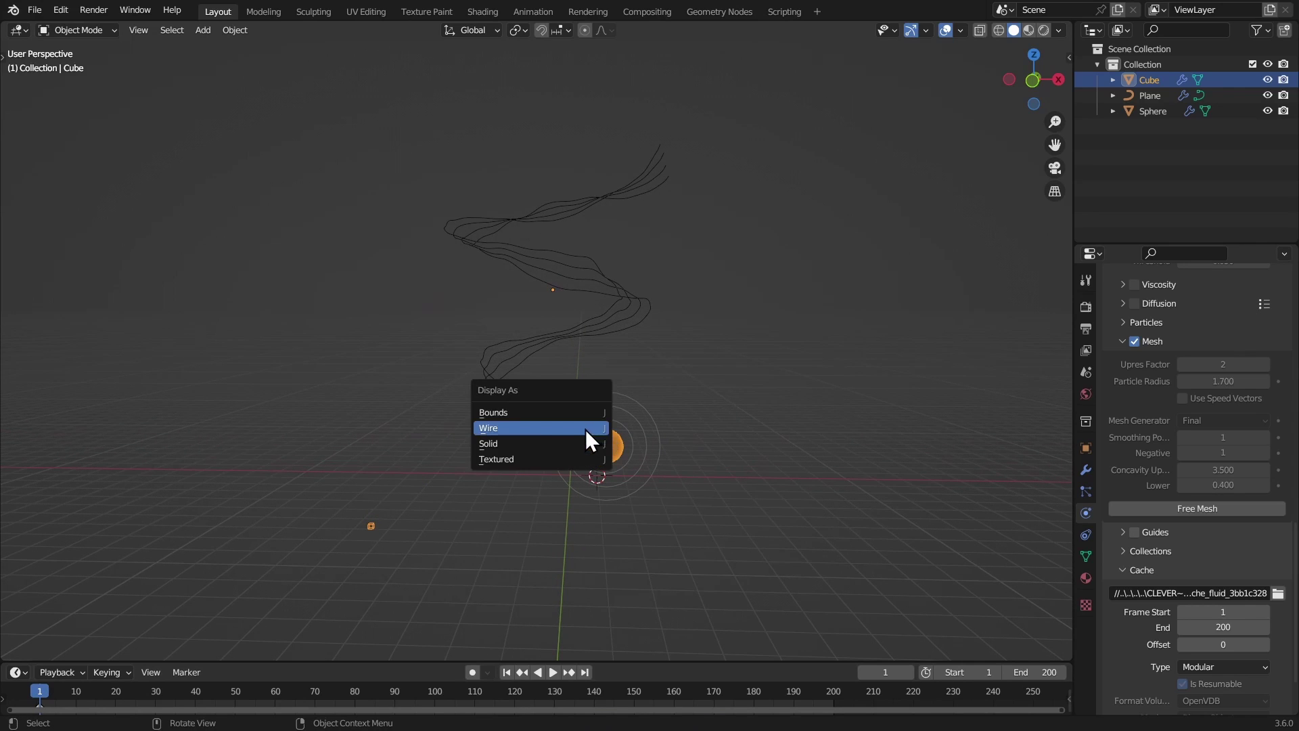
click(514, 441)
click(414, 367)
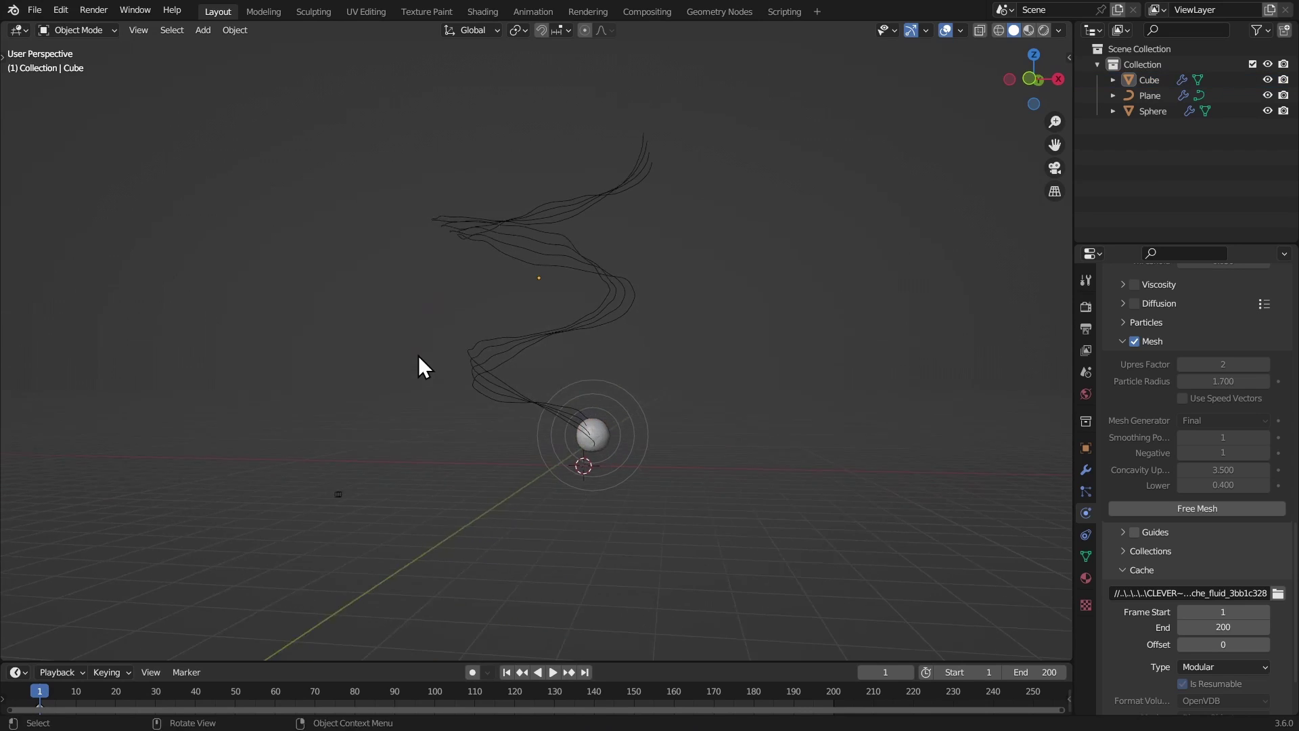
scroll(561, 406, up, 5)
right_click(568, 426)
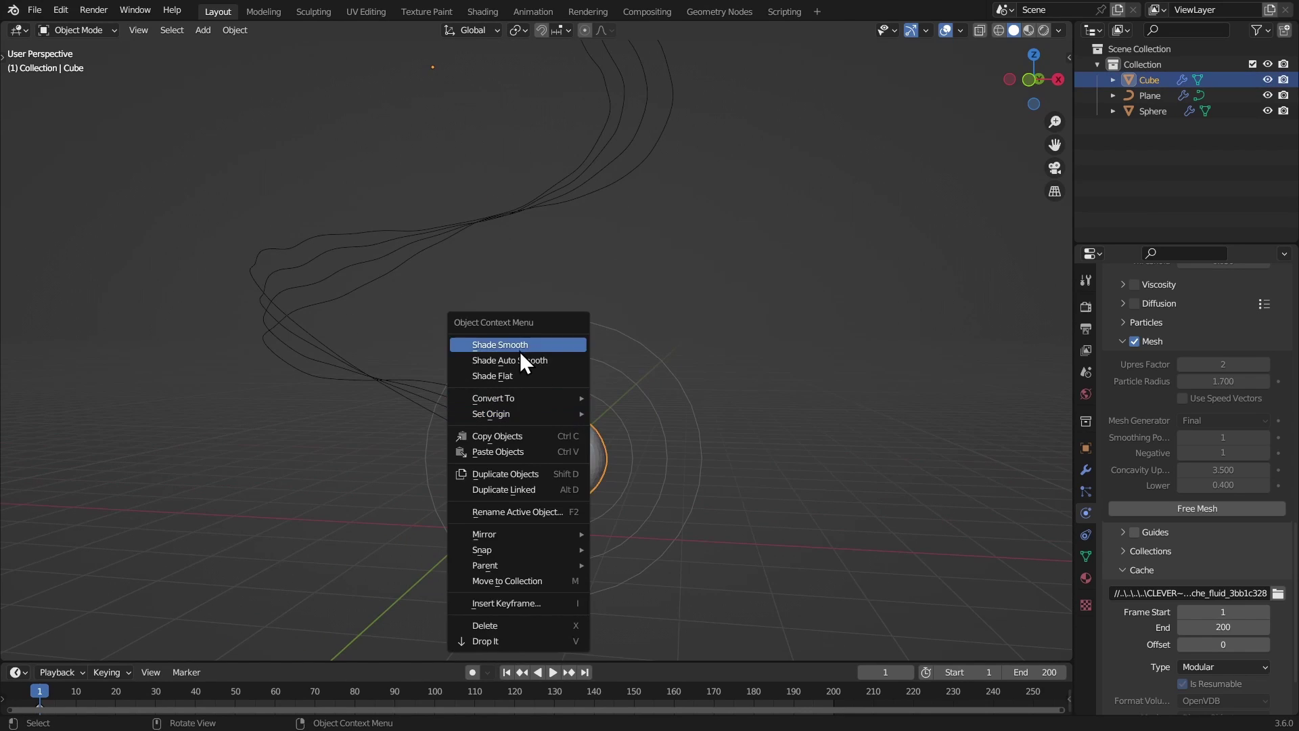
click(562, 340)
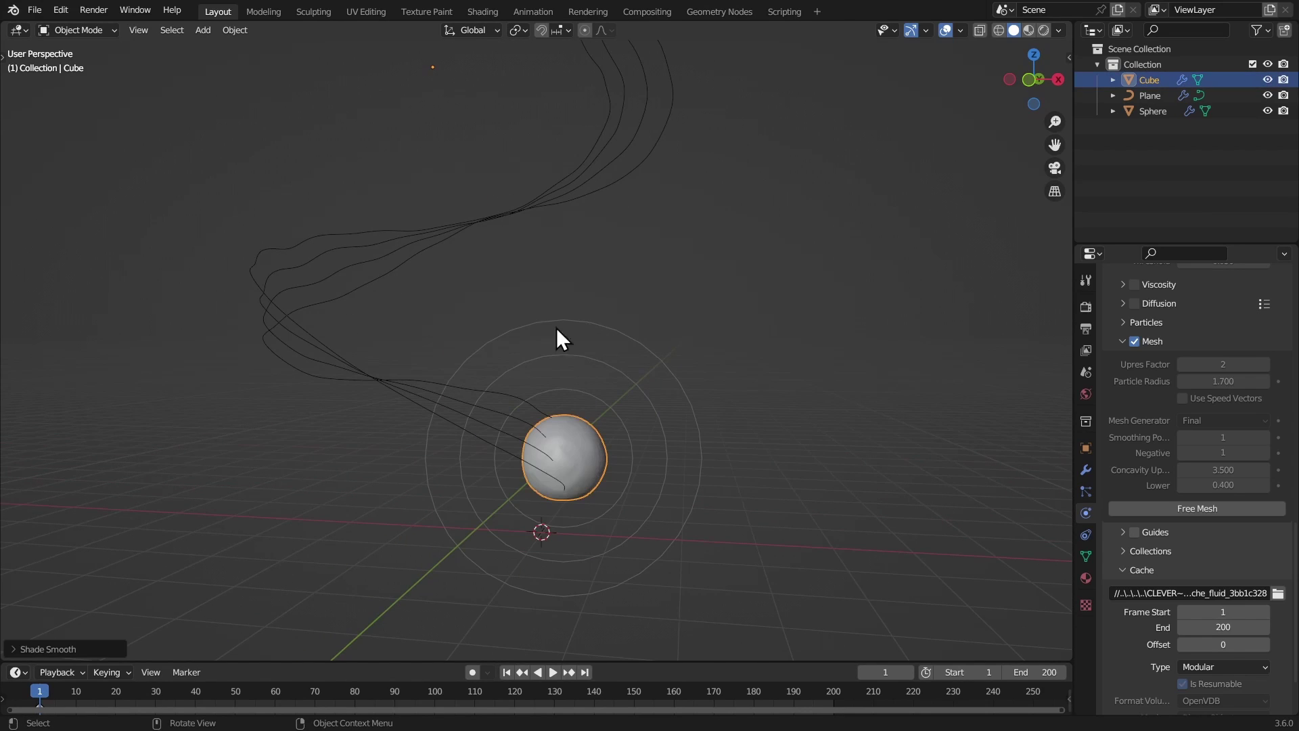
click(1086, 471)
click(1116, 304)
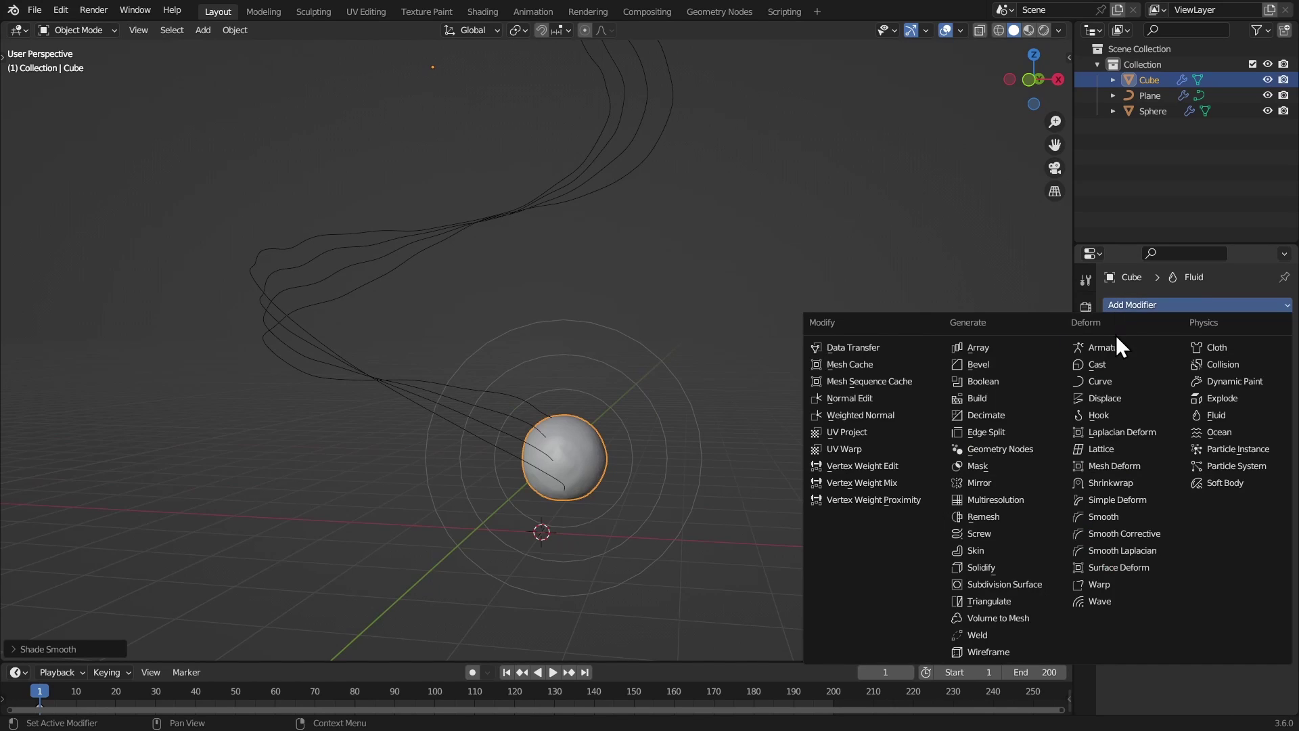
click(1101, 517)
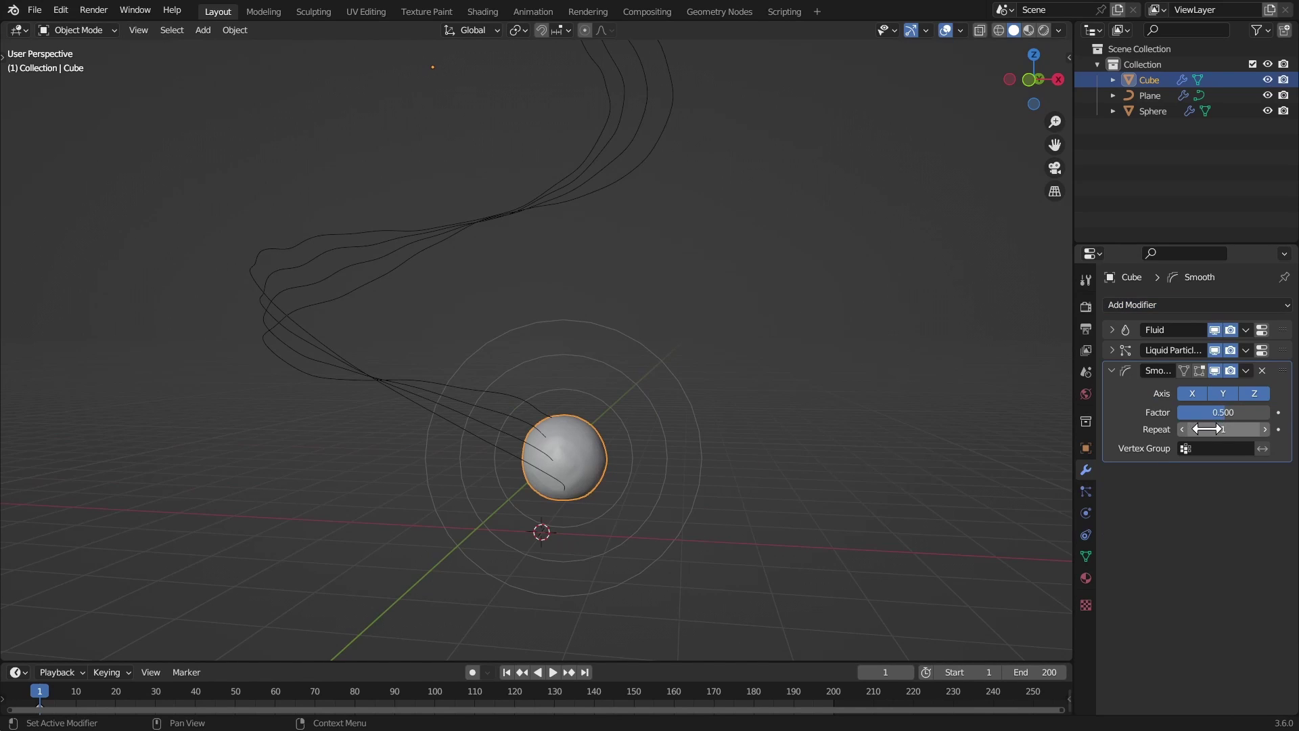
click(1206, 429)
text(5)
key(Return)
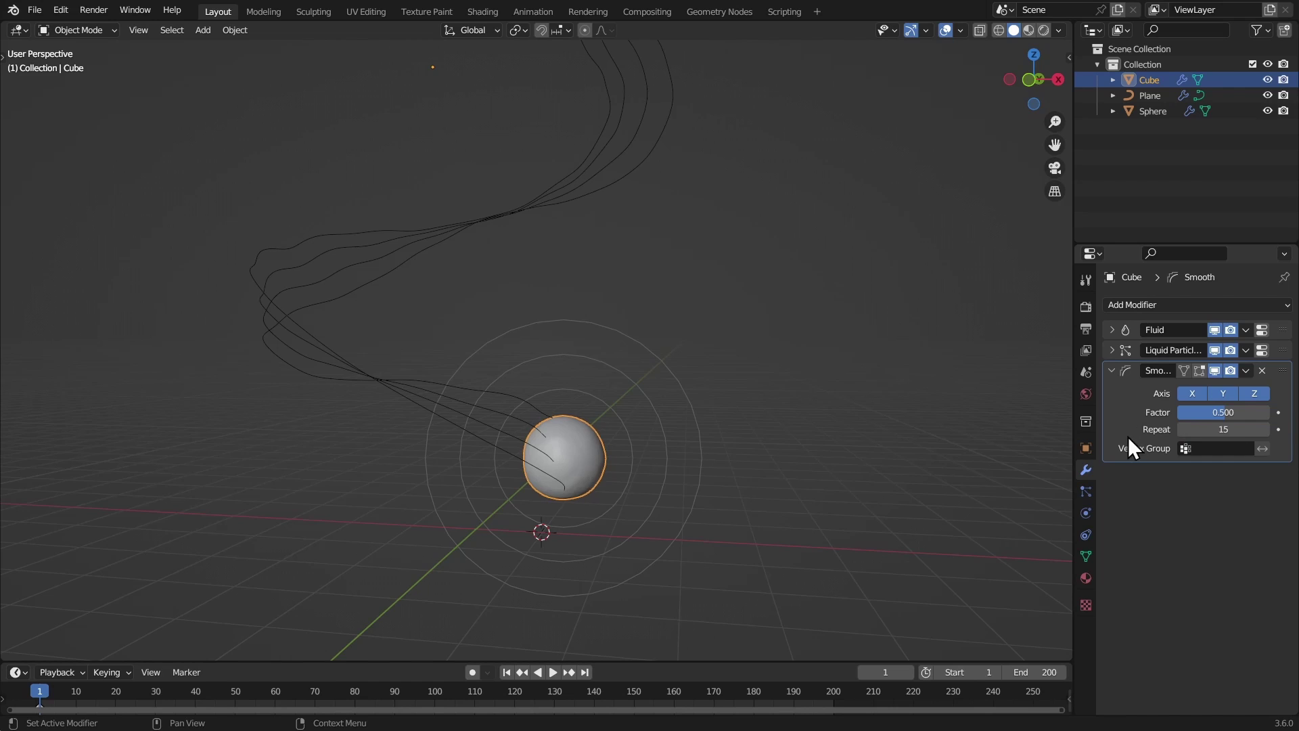
click(896, 313)
middle_drag(897, 313, 752, 296)
key(space)
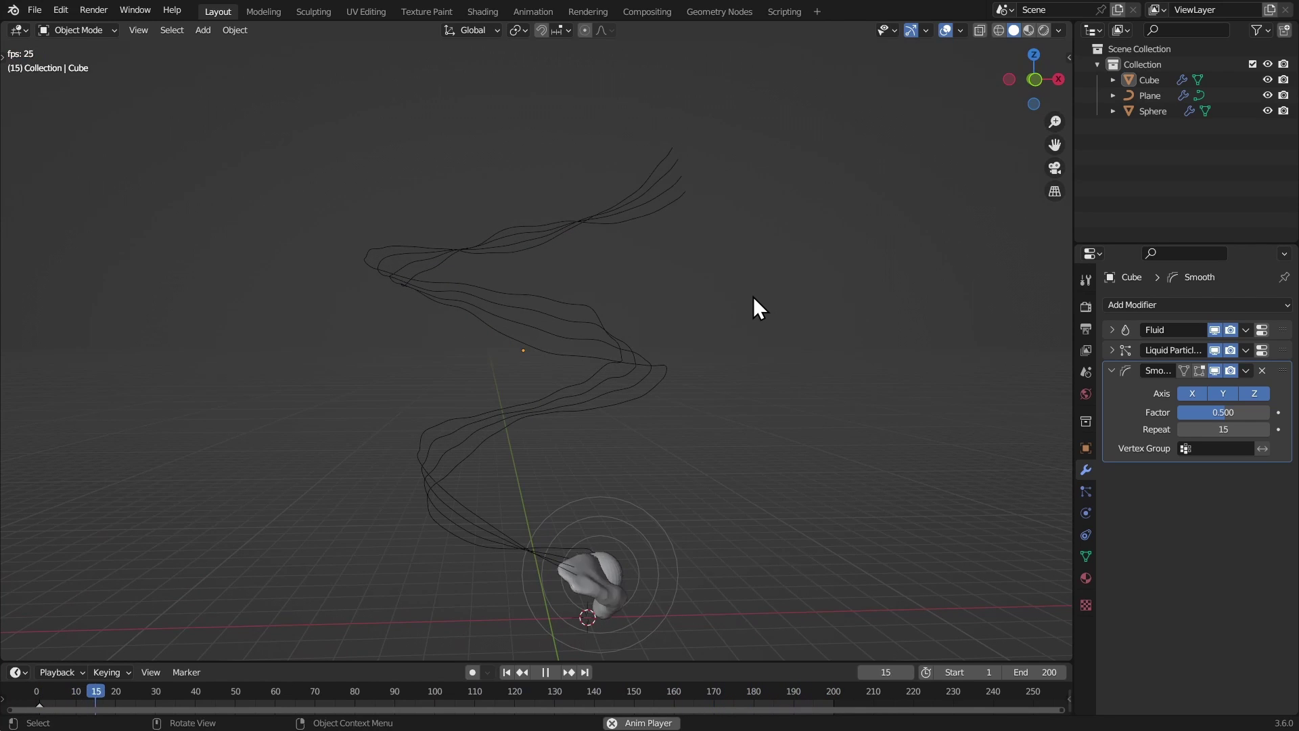
middle_drag(659, 333, 669, 359)
key(space)
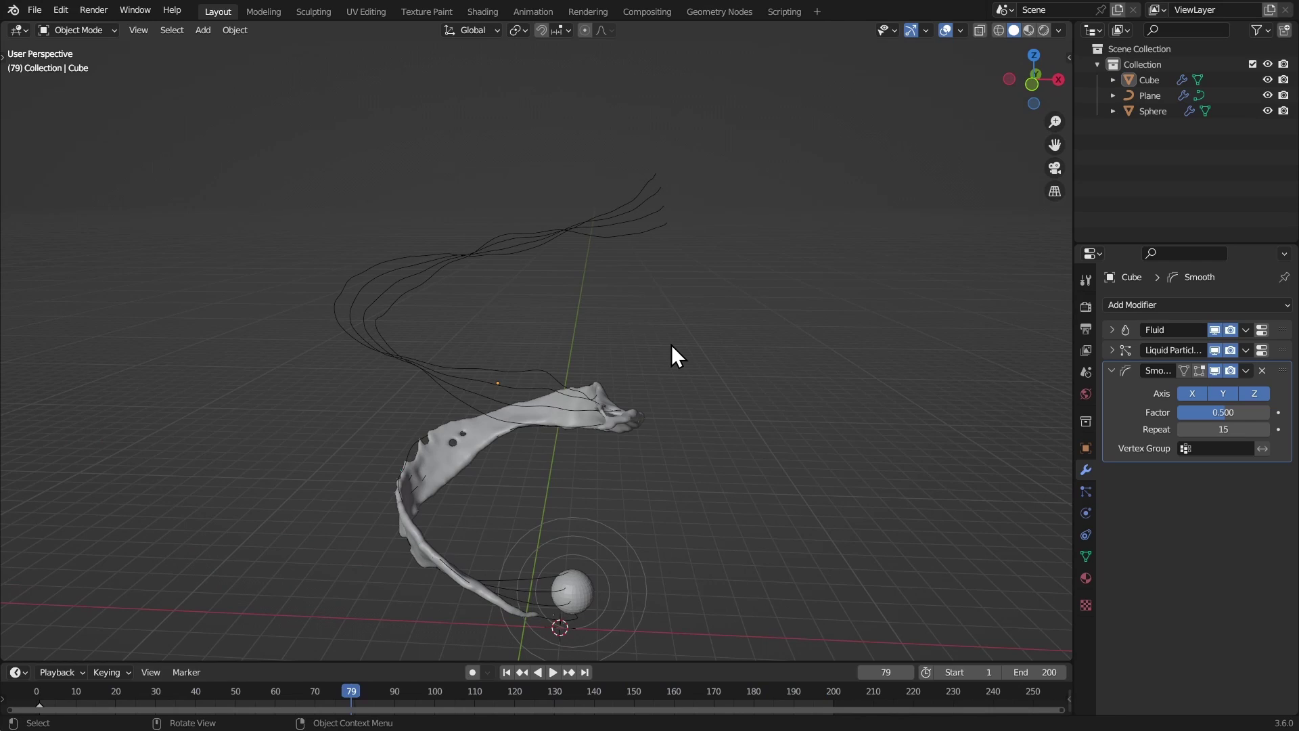
middle_drag(671, 343, 594, 267)
key(space)
key(space)
middle_drag(594, 314, 519, 406)
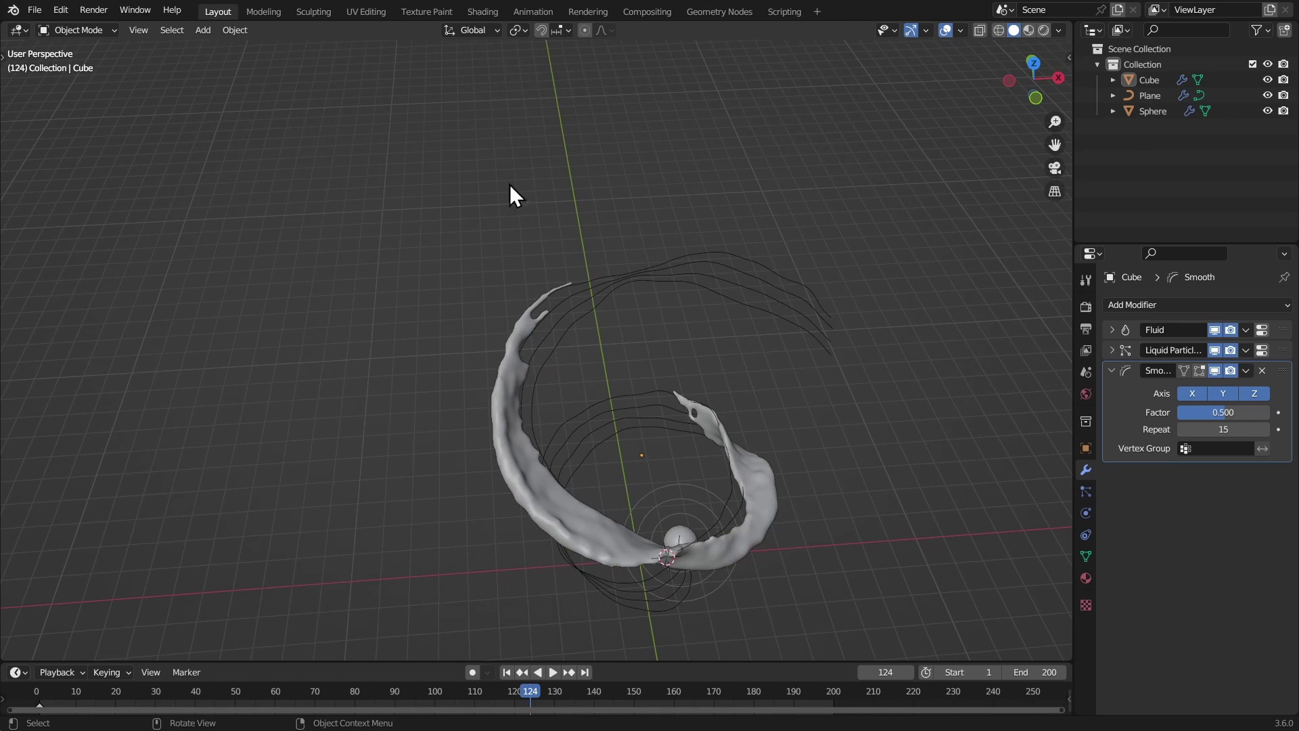
middle_drag(567, 286, 596, 270)
click(677, 368)
key(t)
click(27, 230)
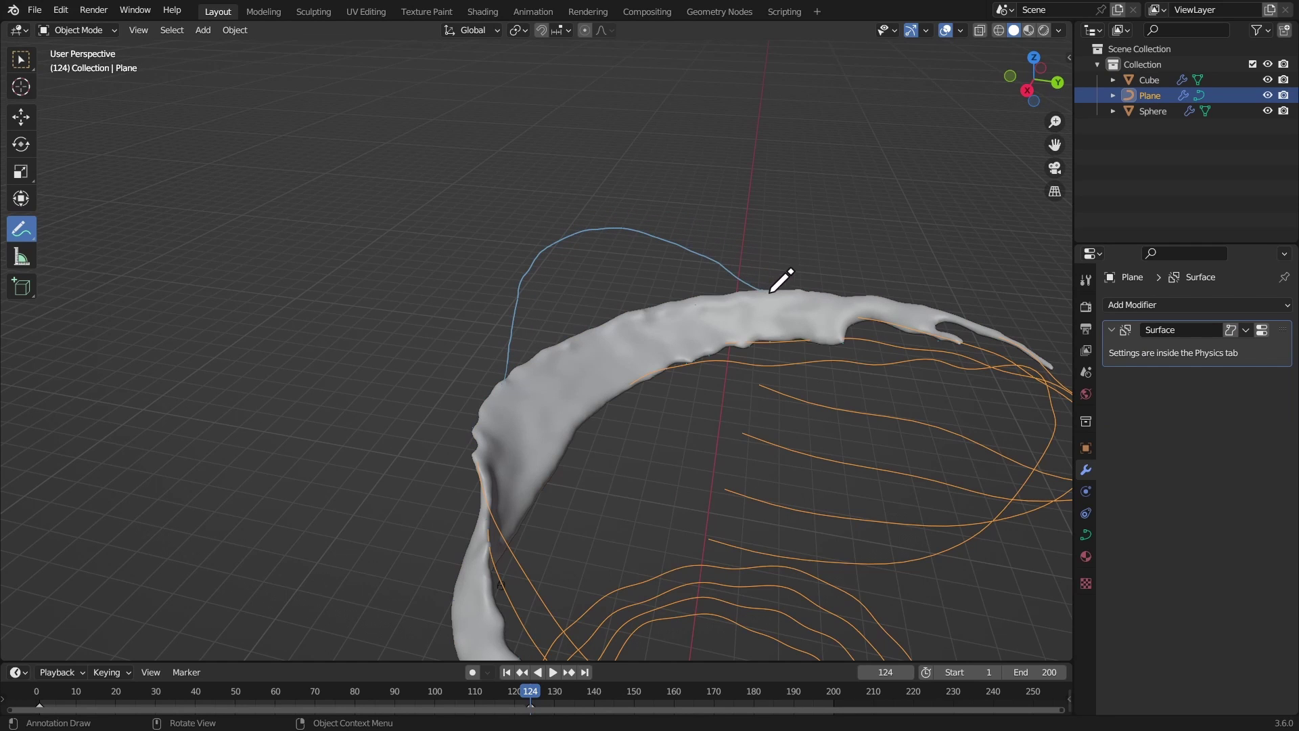
mouse_move(739, 286)
middle_down()
mouse_move(652, 262)
mouse_move(641, 313)
mouse_move(581, 359)
middle_up()
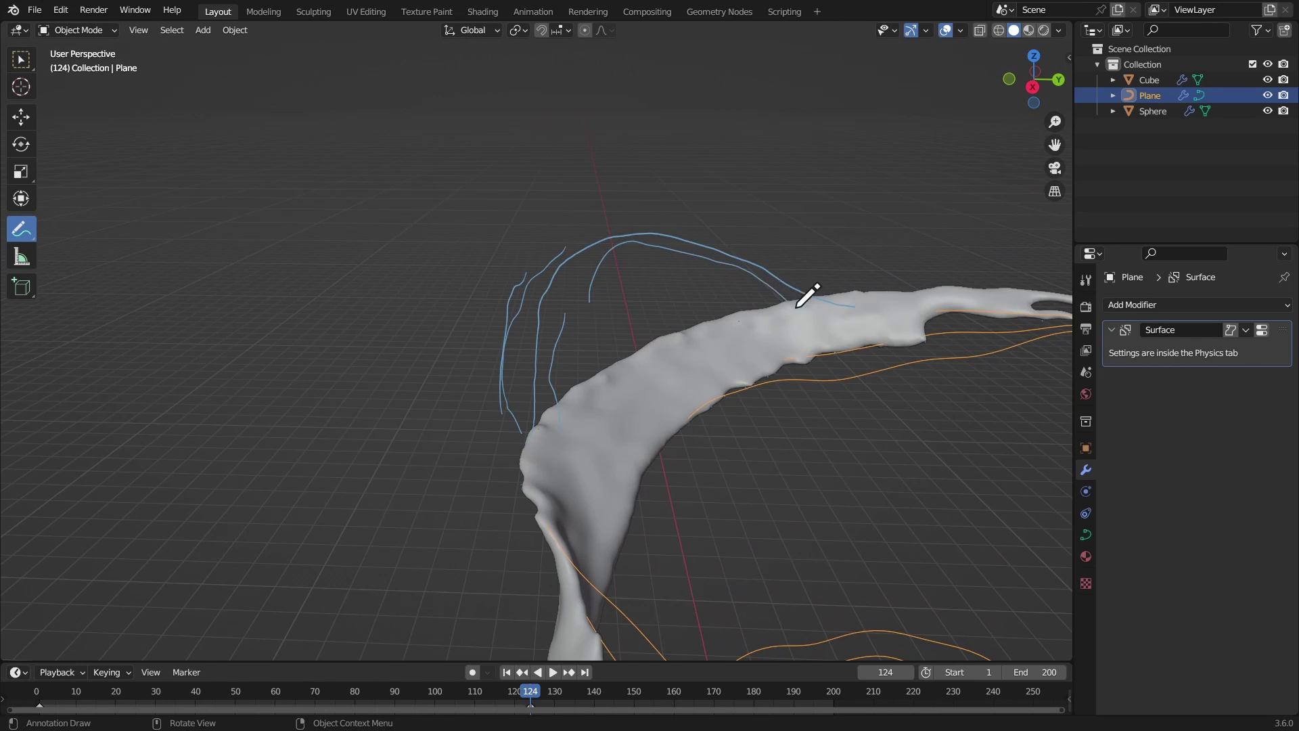
mouse_move(798, 305)
middle_down()
mouse_move(667, 279)
mouse_move(633, 288)
mouse_move(655, 287)
middle_up()
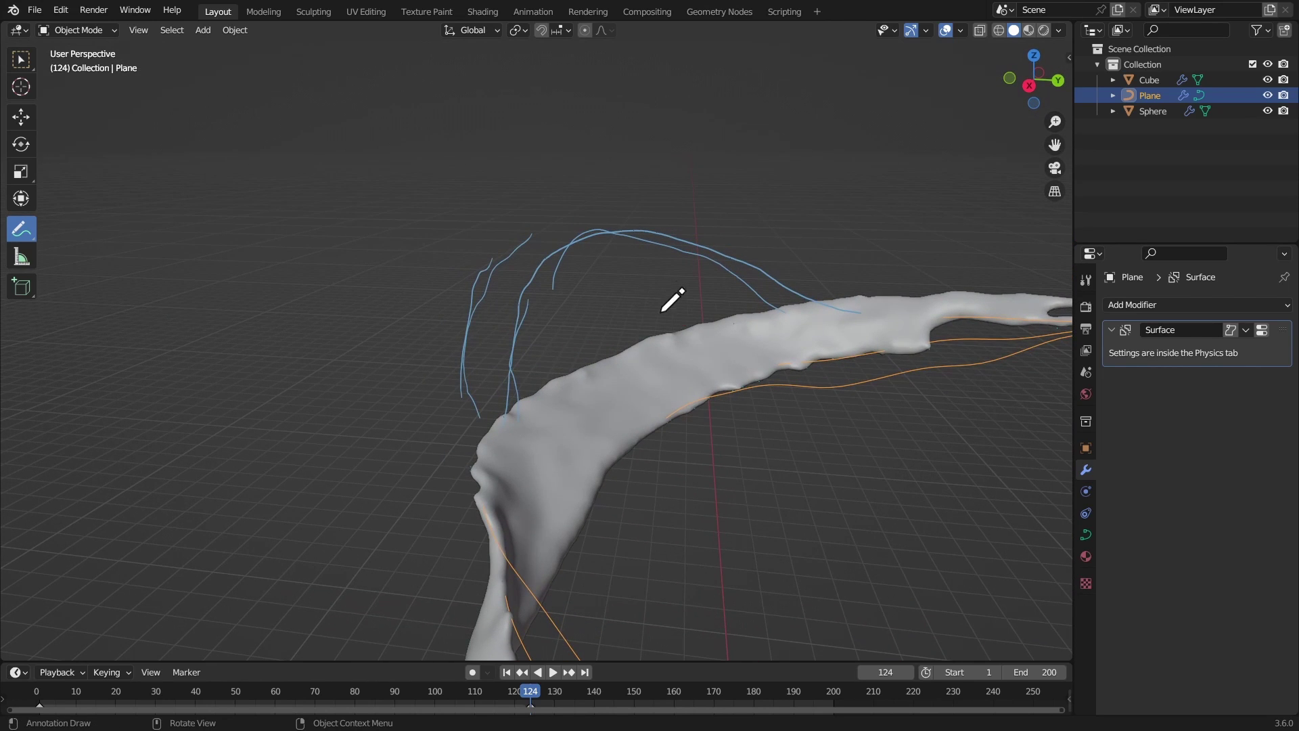
middle_drag(646, 335, 645, 362)
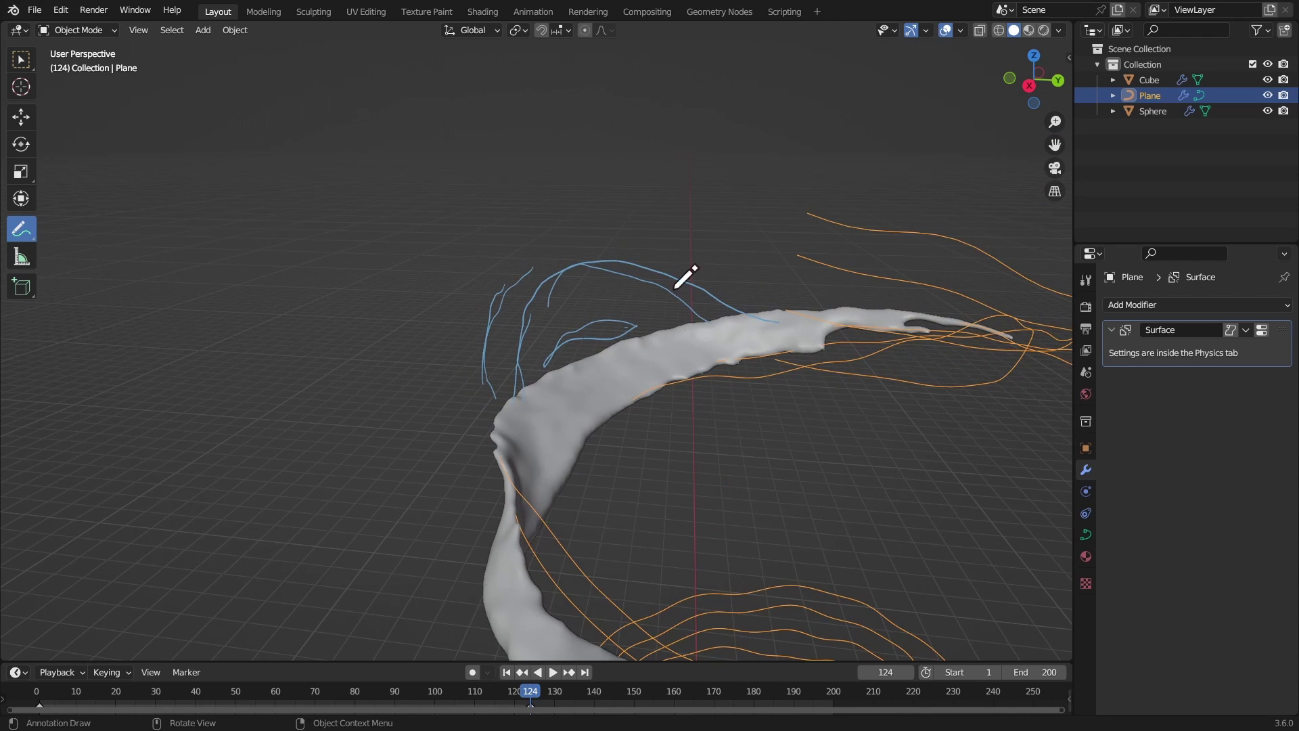
mouse_move(702, 357)
ctrl+mouse_down()
mouse_move(706, 326)
mouse_move(641, 306)
ctrl+mouse_up()
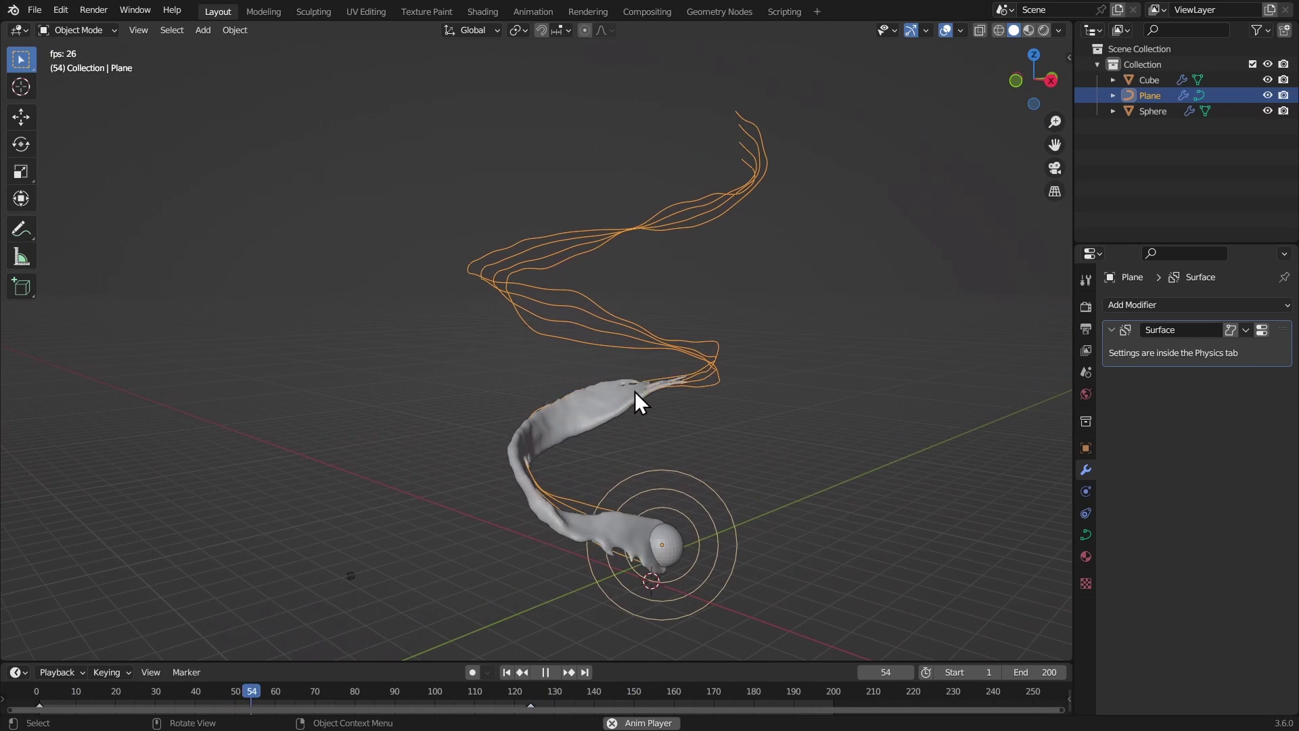
- Hide the sphere
middle_drag(625, 405, 705, 391)
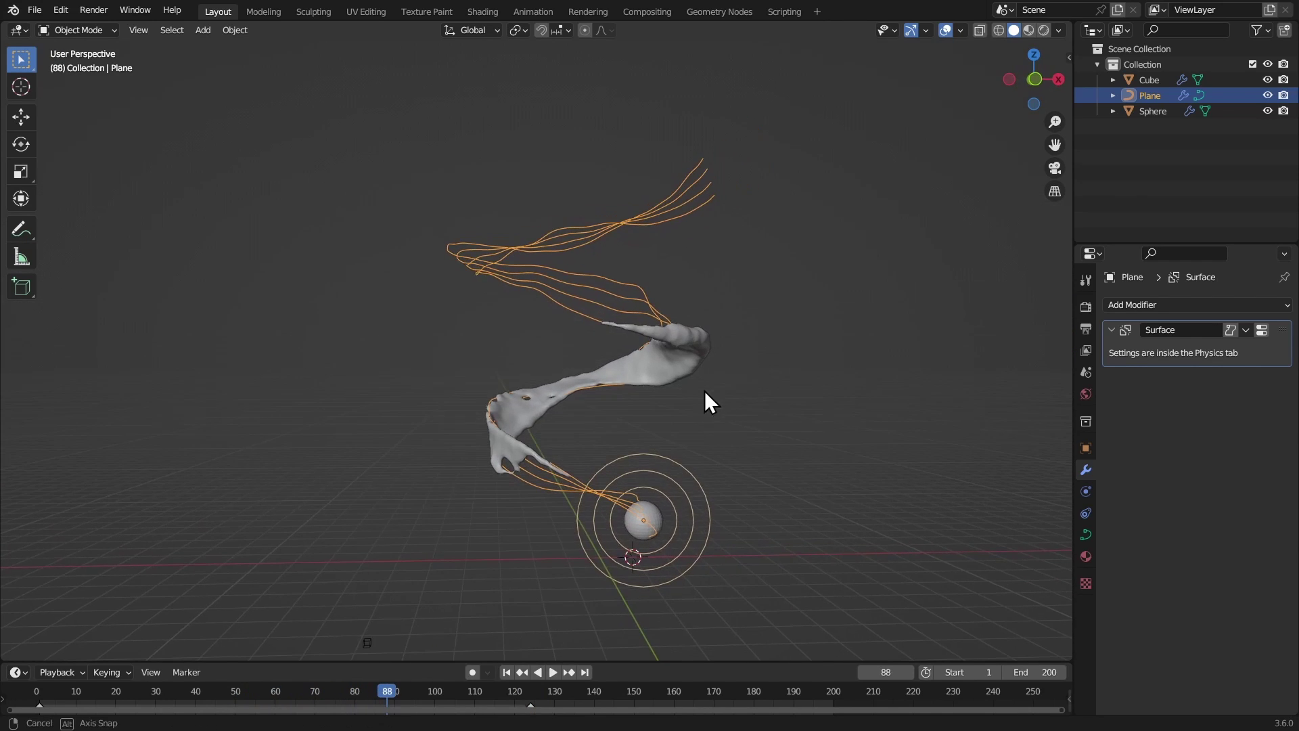
click(660, 522)
middle_drag(663, 498, 625, 406)
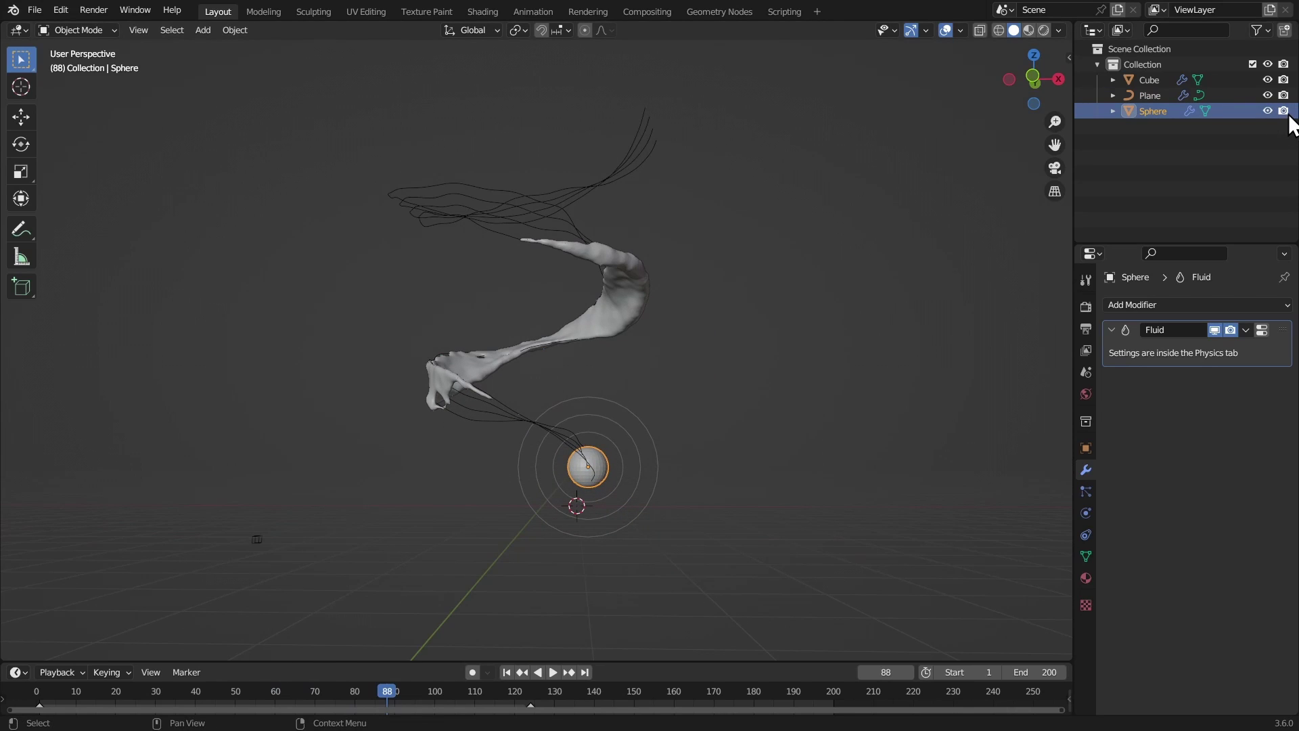
key(h)
shift+middle_drag(724, 220, 667, 337)
- Add a plane and scale it by 20, then enlarge it further into a ground plane
key(shift+a)
mouse_move(603, 290)
click(668, 289)
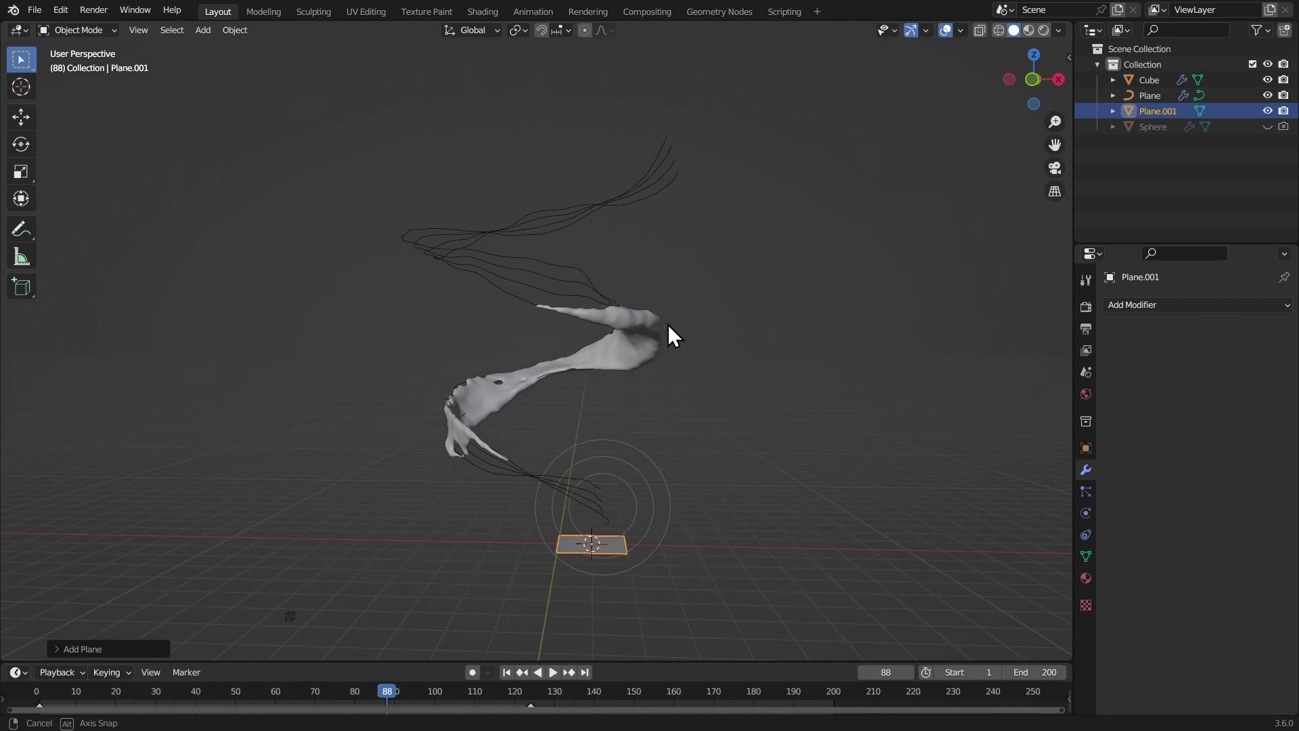
key(s)
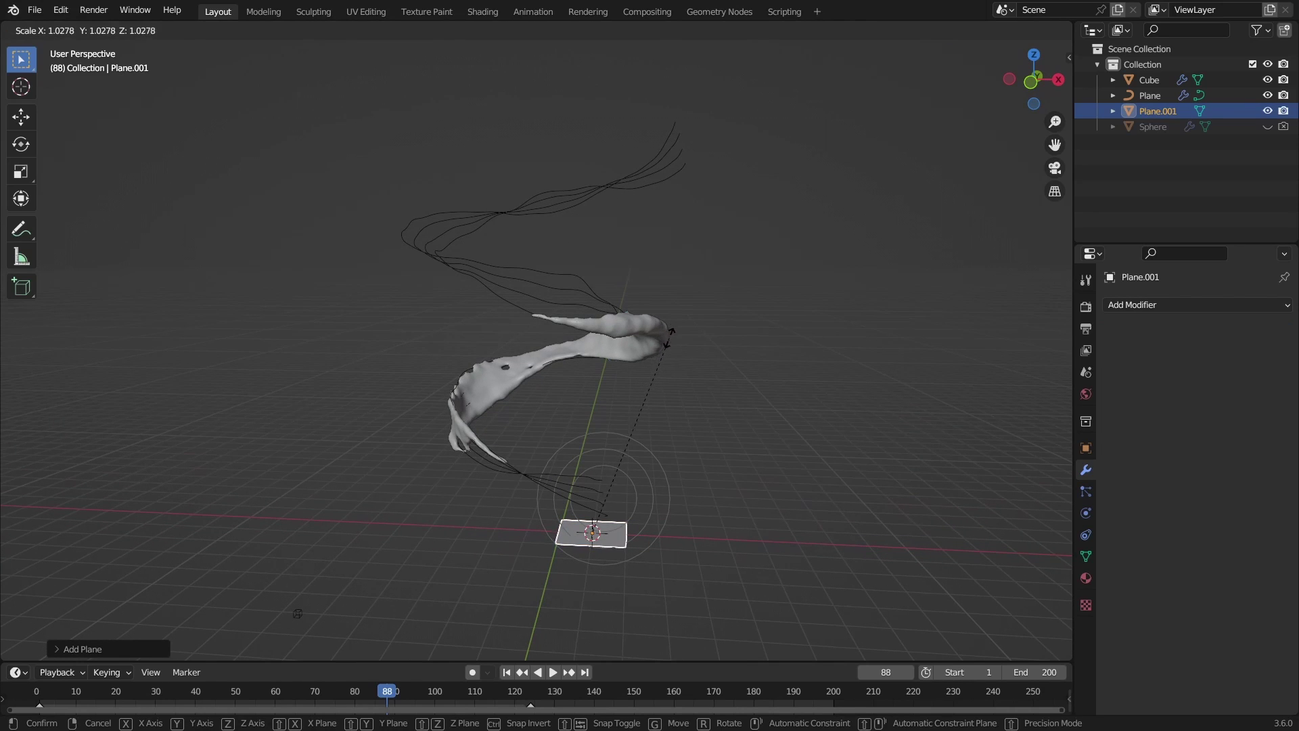
text(20)
key(Return)
key(s)
click(522, 168)
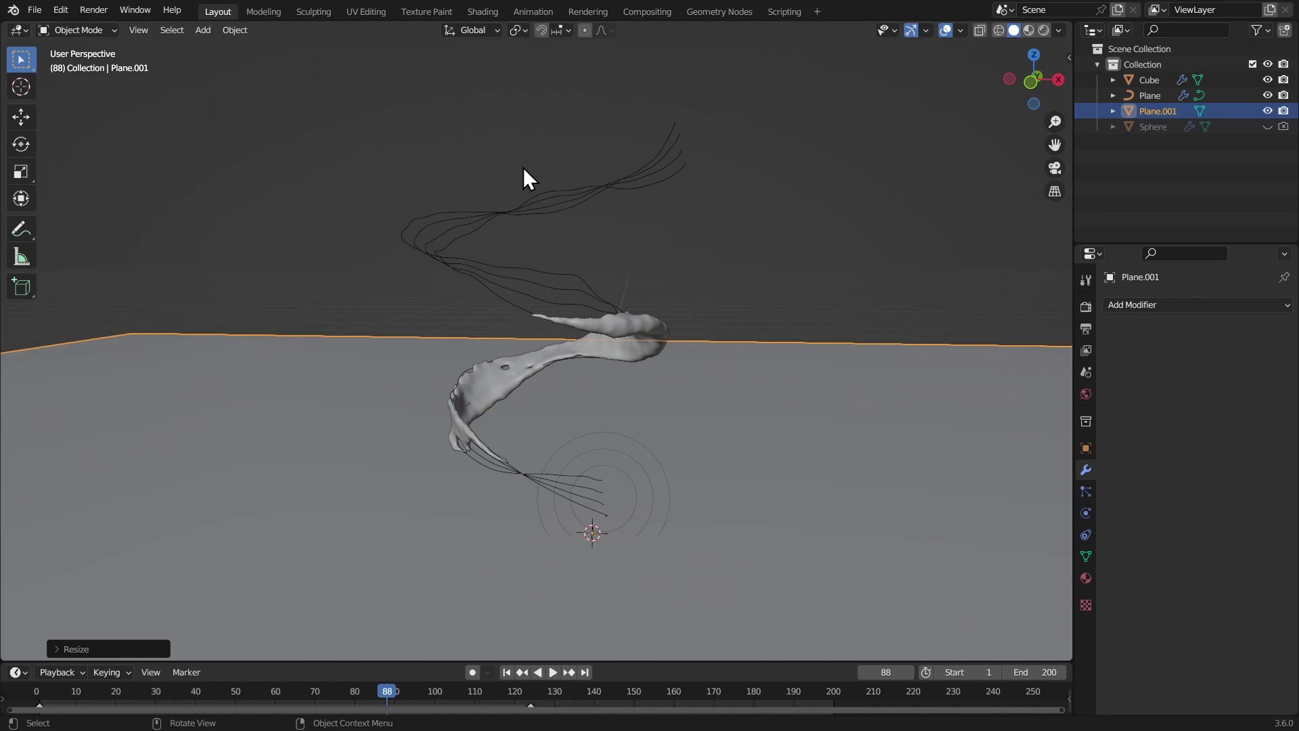
key(s)
click(547, 149)
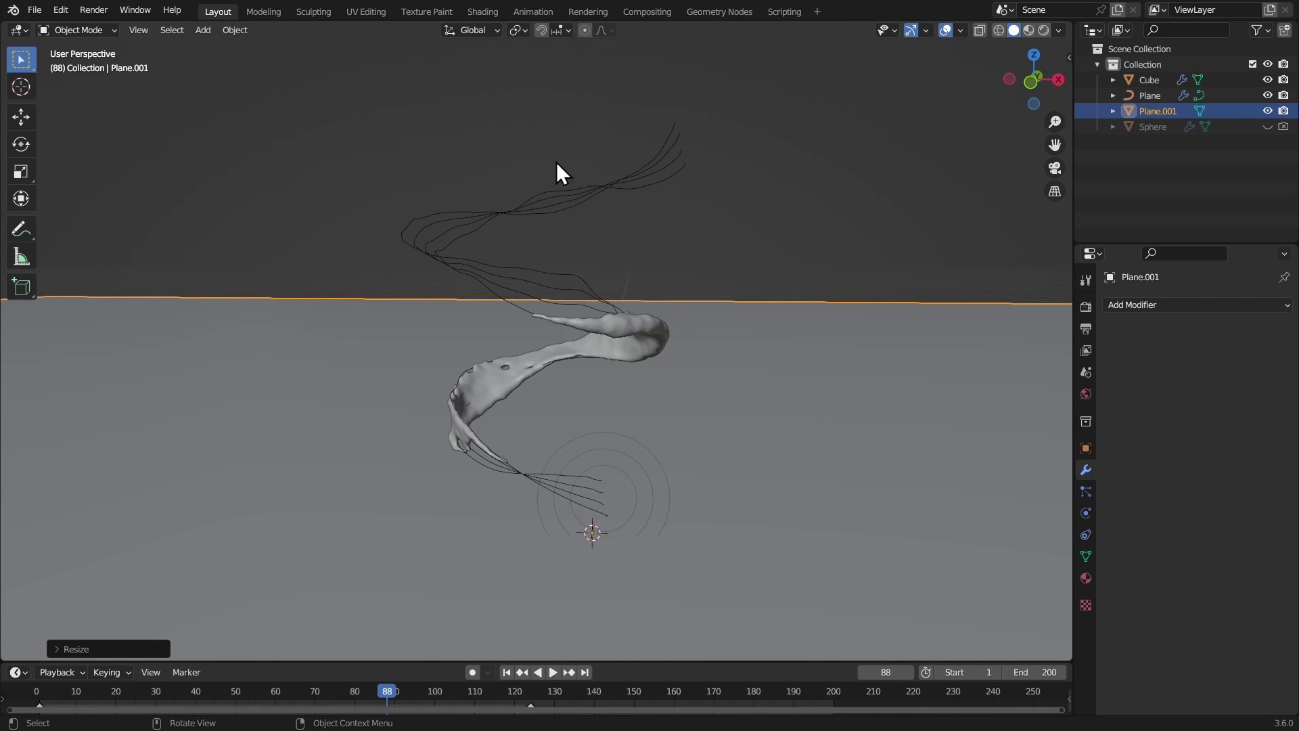
- Apply rotation and scale to the plane and split the 3D view in two
key(ctrl+a)
click(612, 306)
drag(1071, 21, 504, 24)
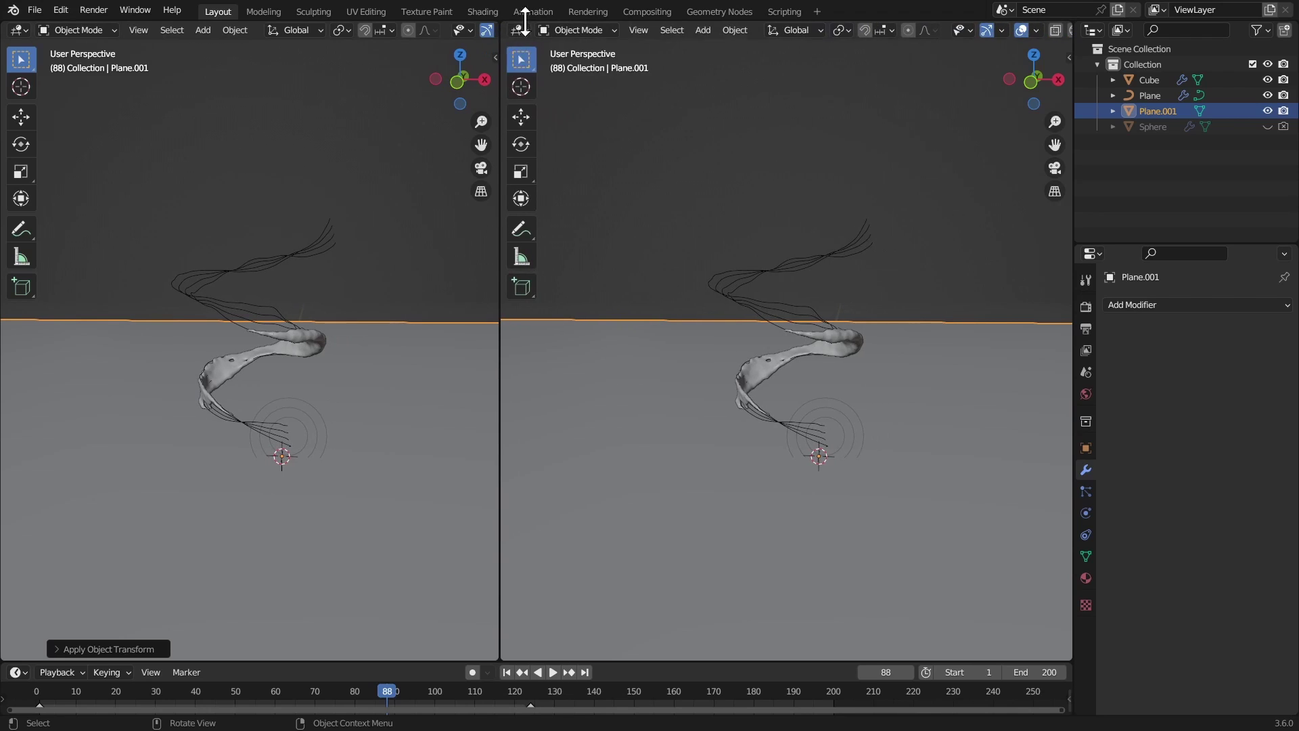
- Turn the new area into a Shader Editor and create a new material for the plane
click(518, 30)
click(548, 174)
key(n)
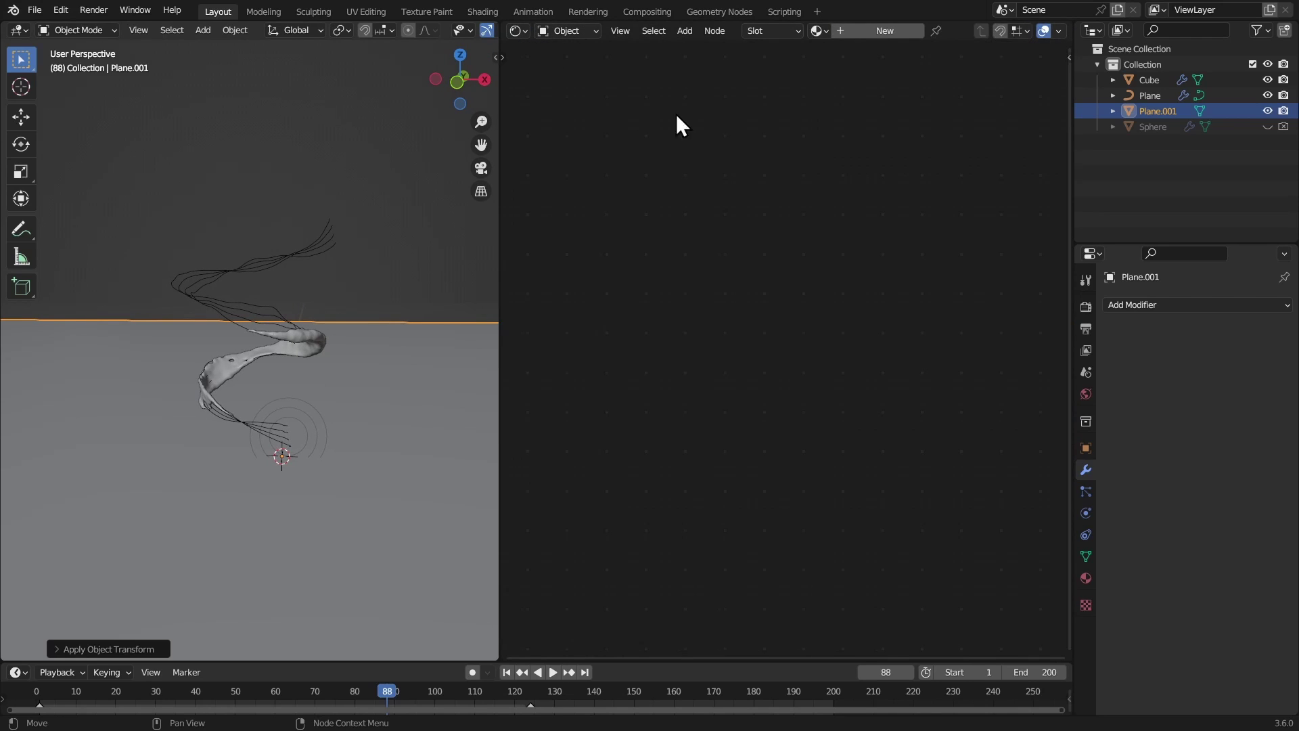
click(839, 30)
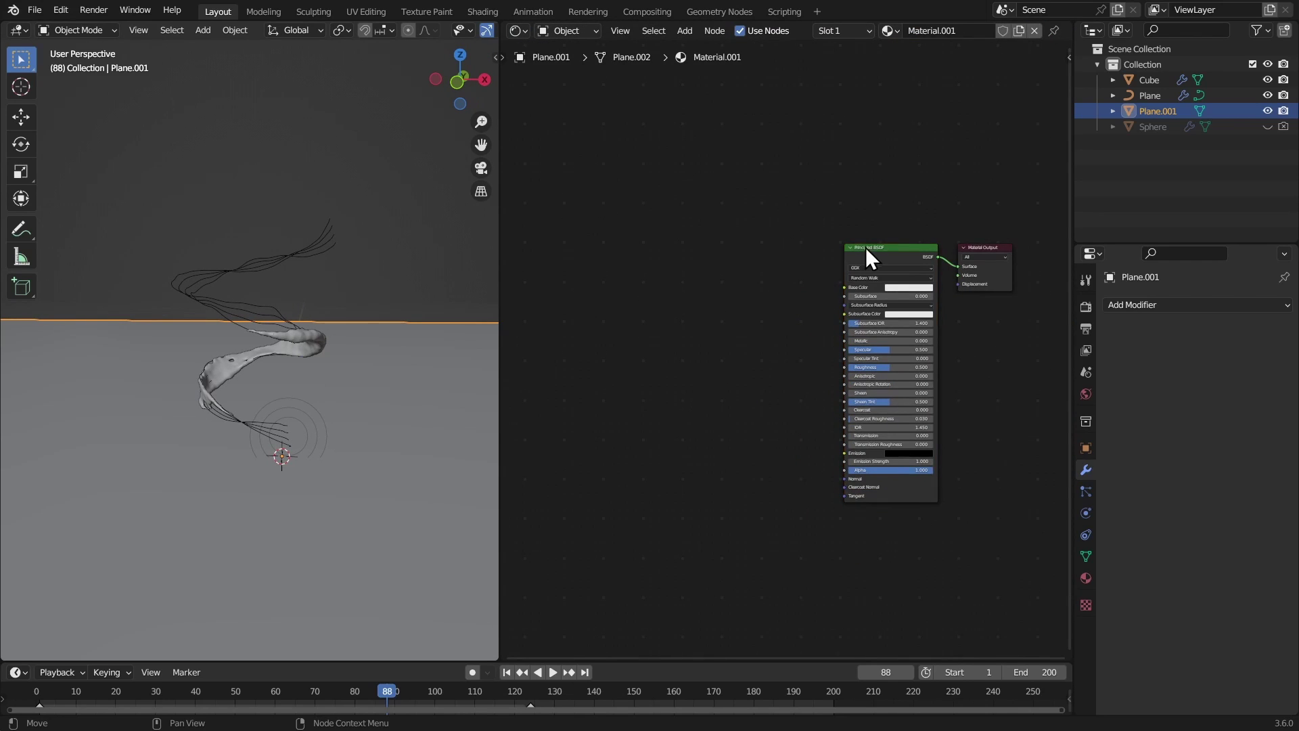
- Replace the Principled BSDF with a Glass BSDF linked to the Material Output Surface
click(866, 248)
key(x)
key(shift+a)
click(890, 281)
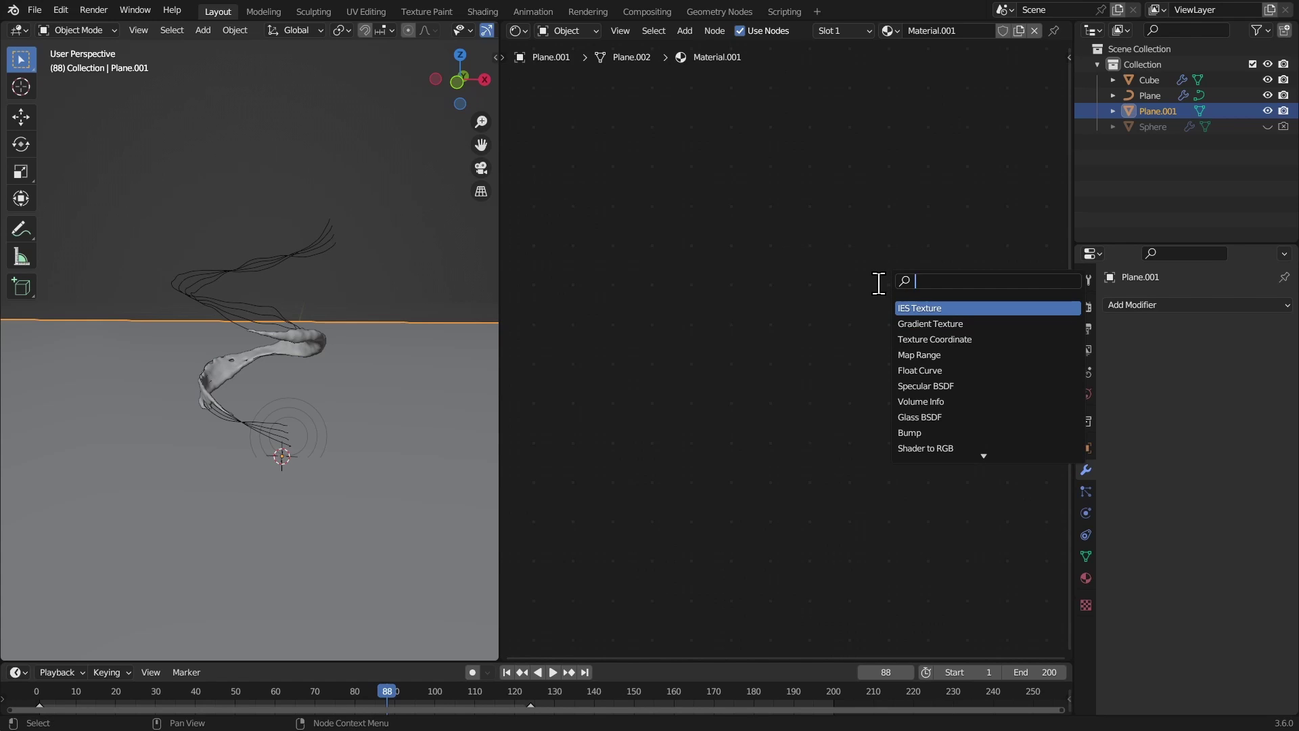
text(glass)
click(907, 309)
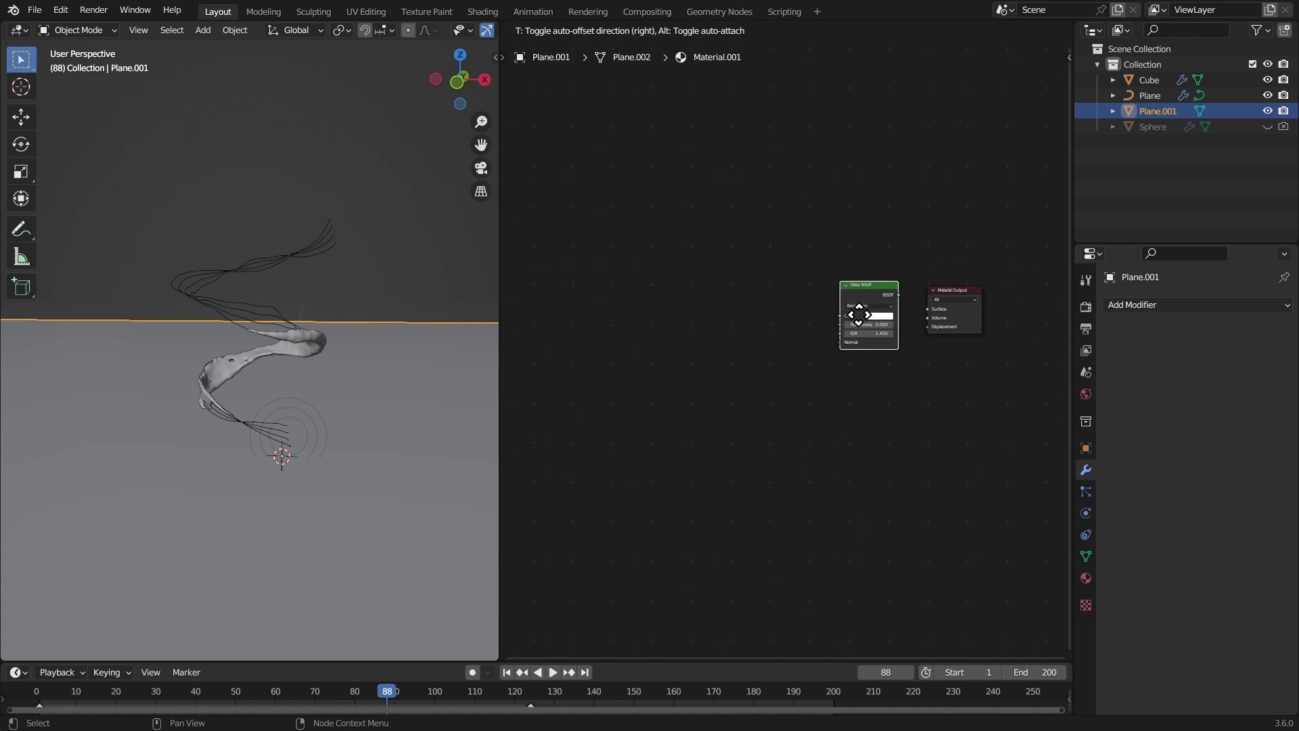
click(812, 374)
scroll(832, 392, up, 3)
drag(864, 440, 960, 449)
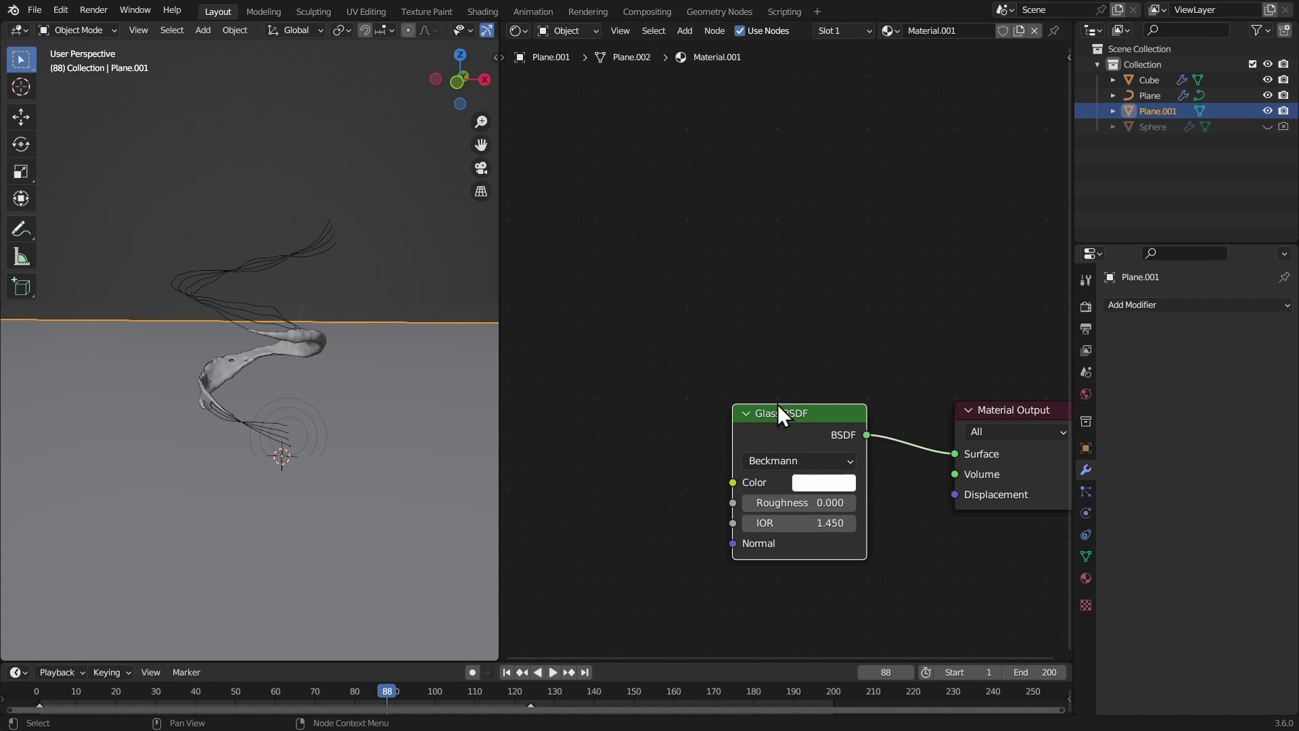
middle_drag(749, 412, 847, 291)
- Add a Bump node and link its Normal into the Glass BSDF Normal
key(shift+a)
click(847, 290)
text(bump)
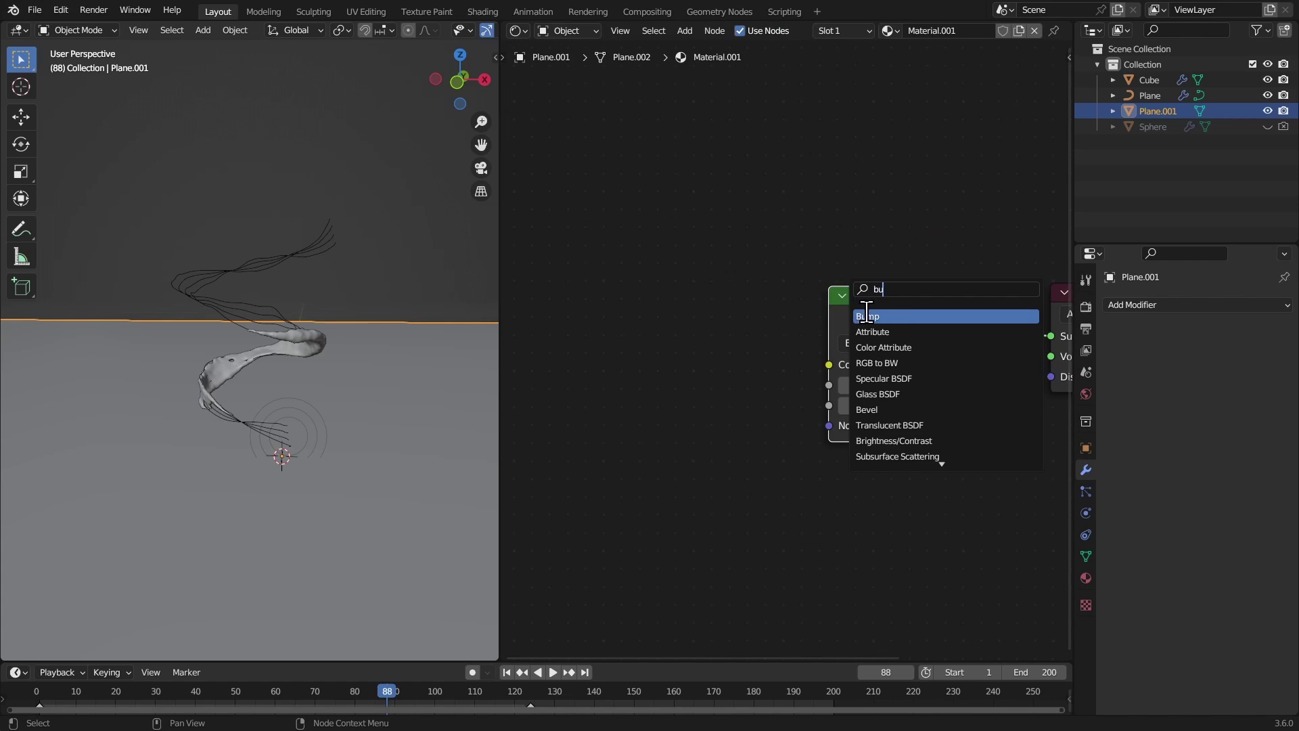
key(Return)
click(708, 399)
drag(816, 386, 830, 425)
drag(711, 365, 676, 379)
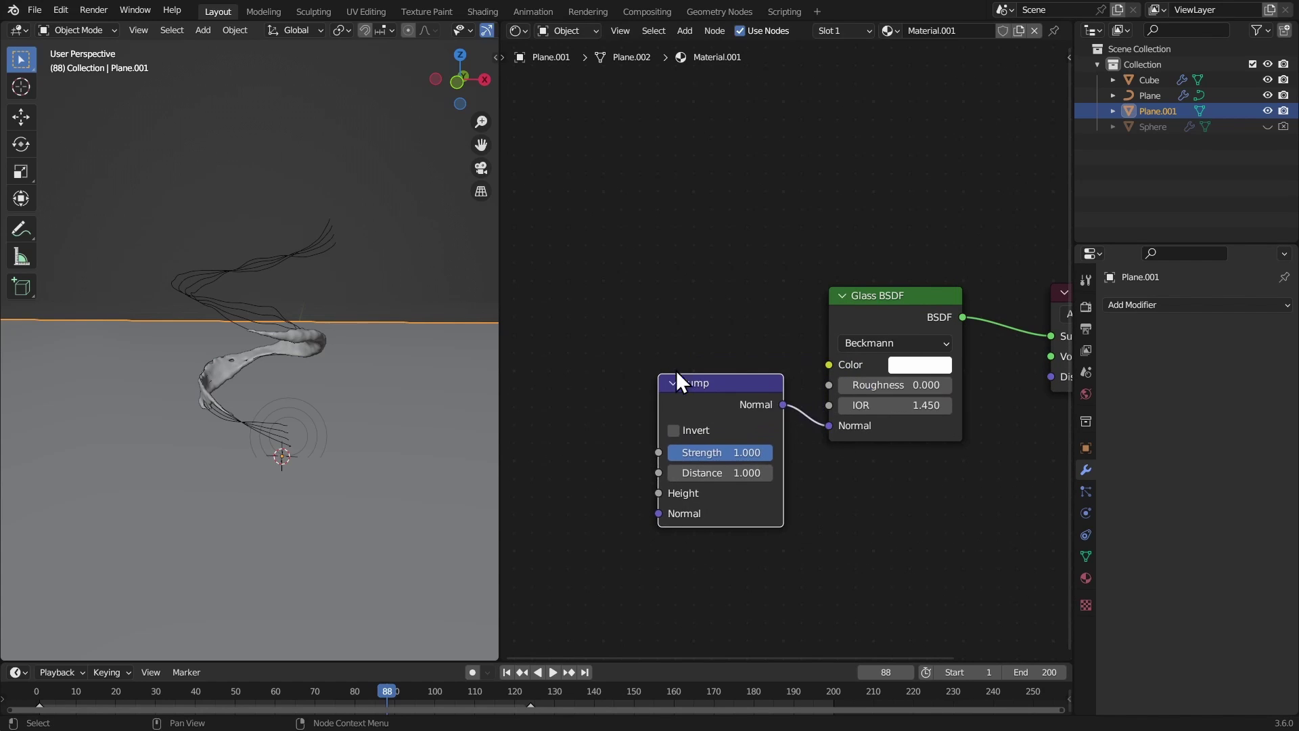
middle_drag(675, 379, 819, 285)
- Add a Noise Texture node to the left of the Bump node
key(shift+a)
click(820, 280)
text(noise)
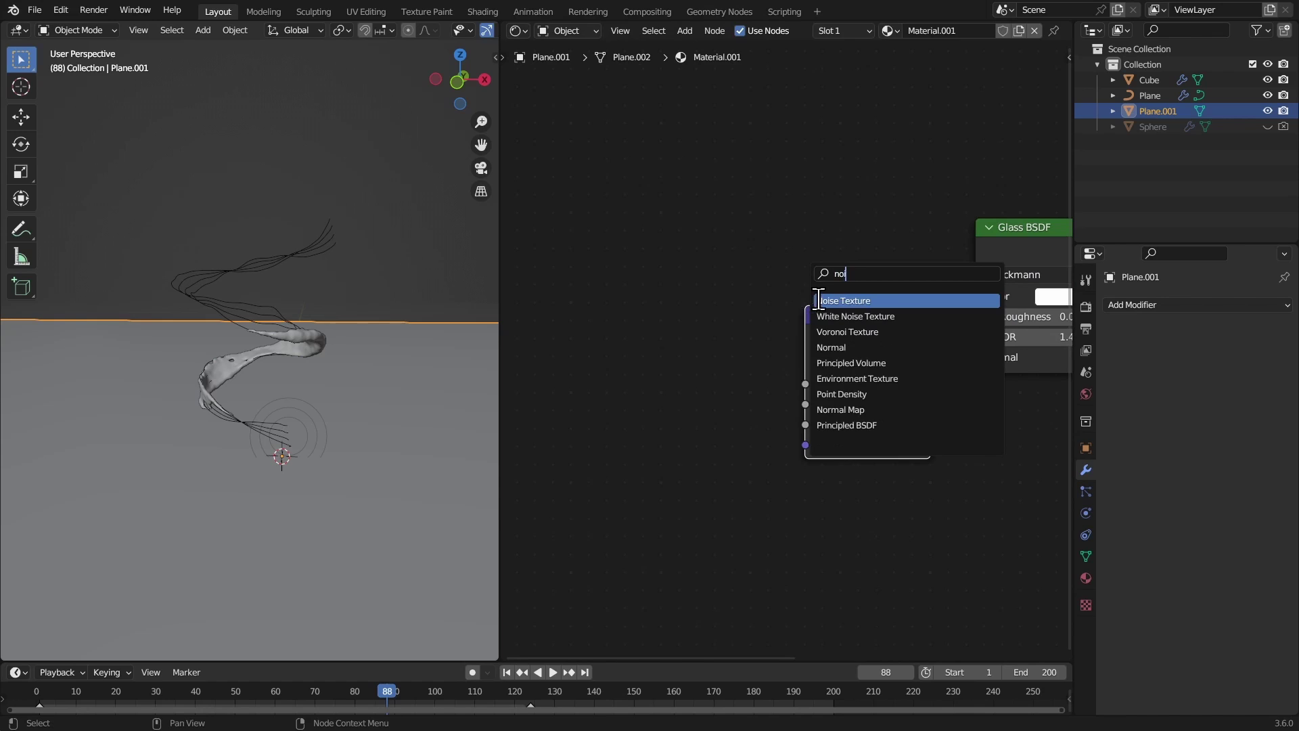
key(Return)
click(672, 361)
- Switch the viewport to Material Preview and connect Noise Texture Fac to Bump Height
key(z)
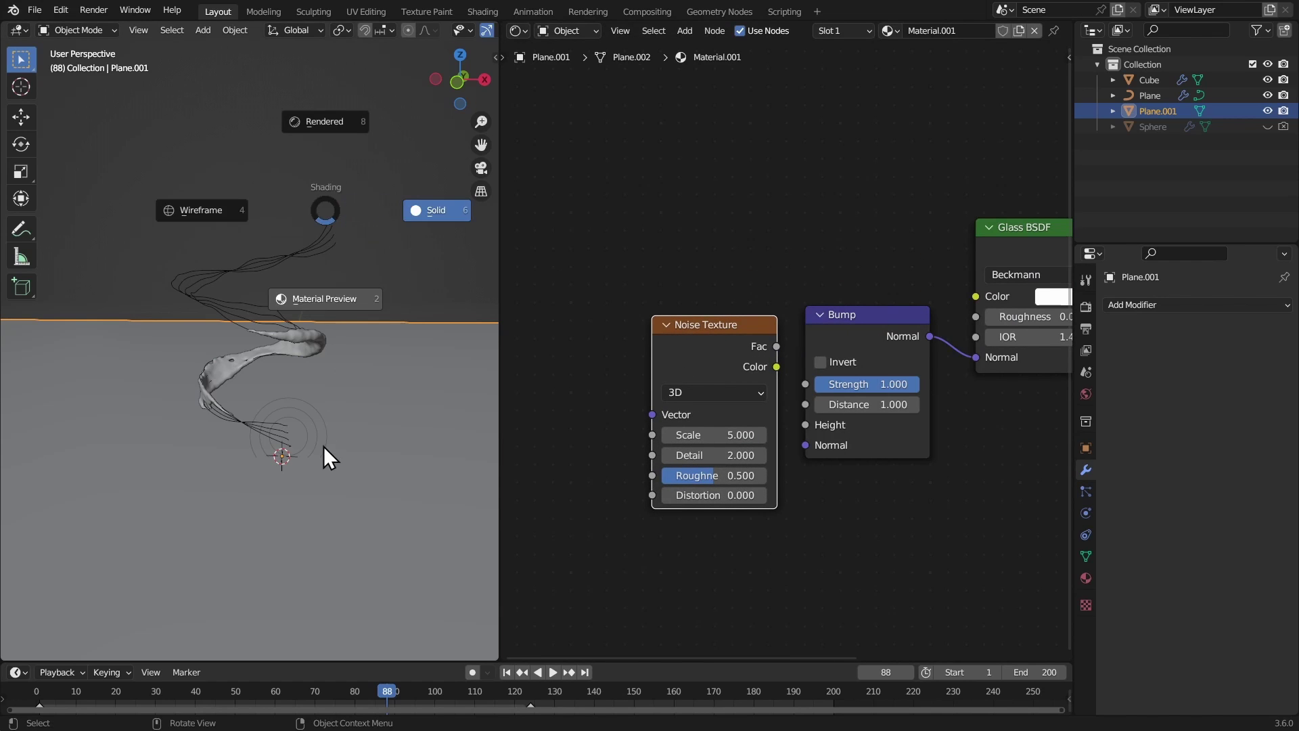
click(328, 455)
drag(758, 368, 791, 422)
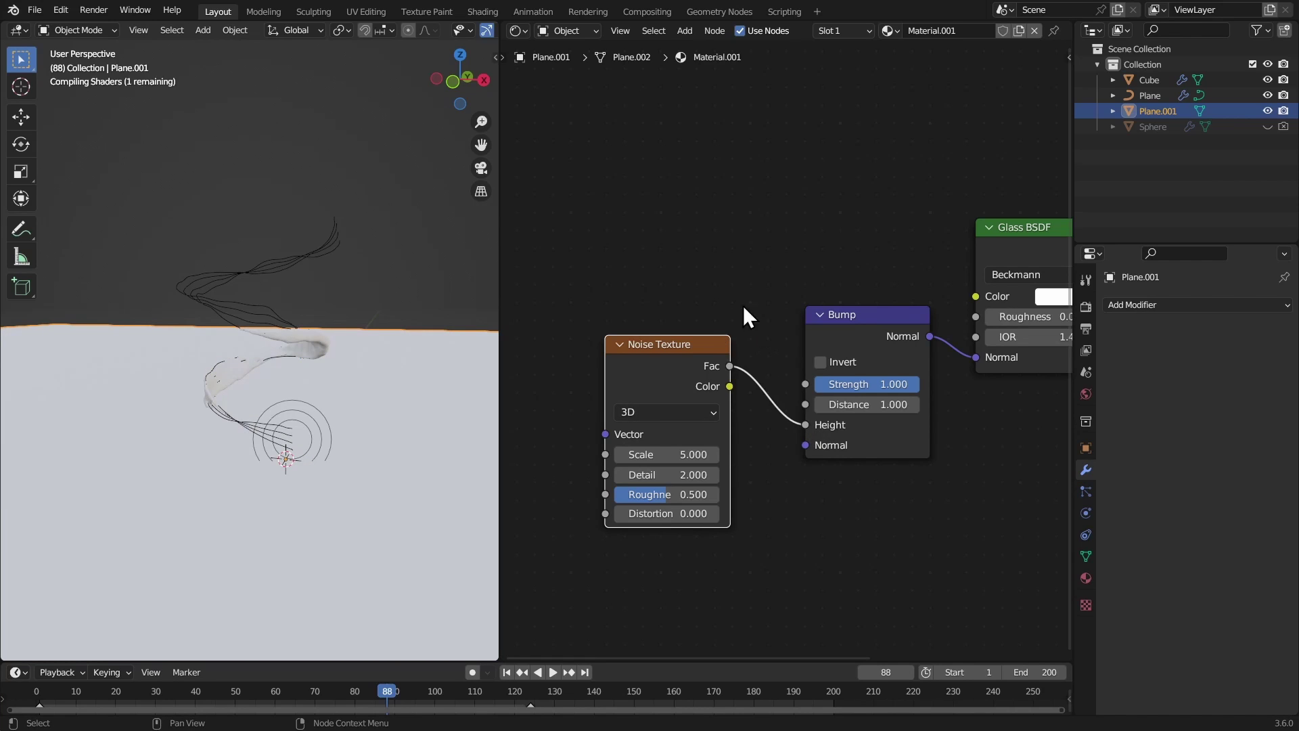
- Drive the Noise Texture from a Texture Coordinate node's Object output, removing the Mapping node
key(ctrl+t)
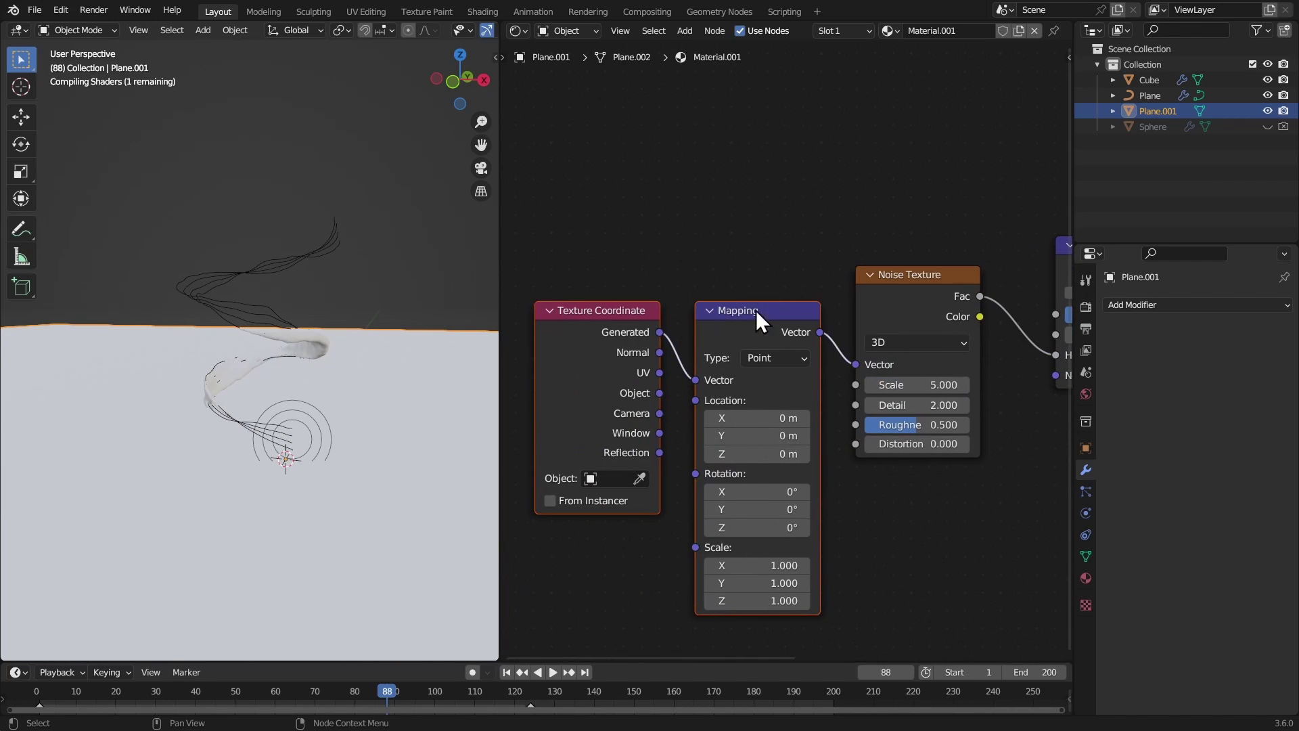
key(ctrl+x)
drag(660, 394, 847, 319)
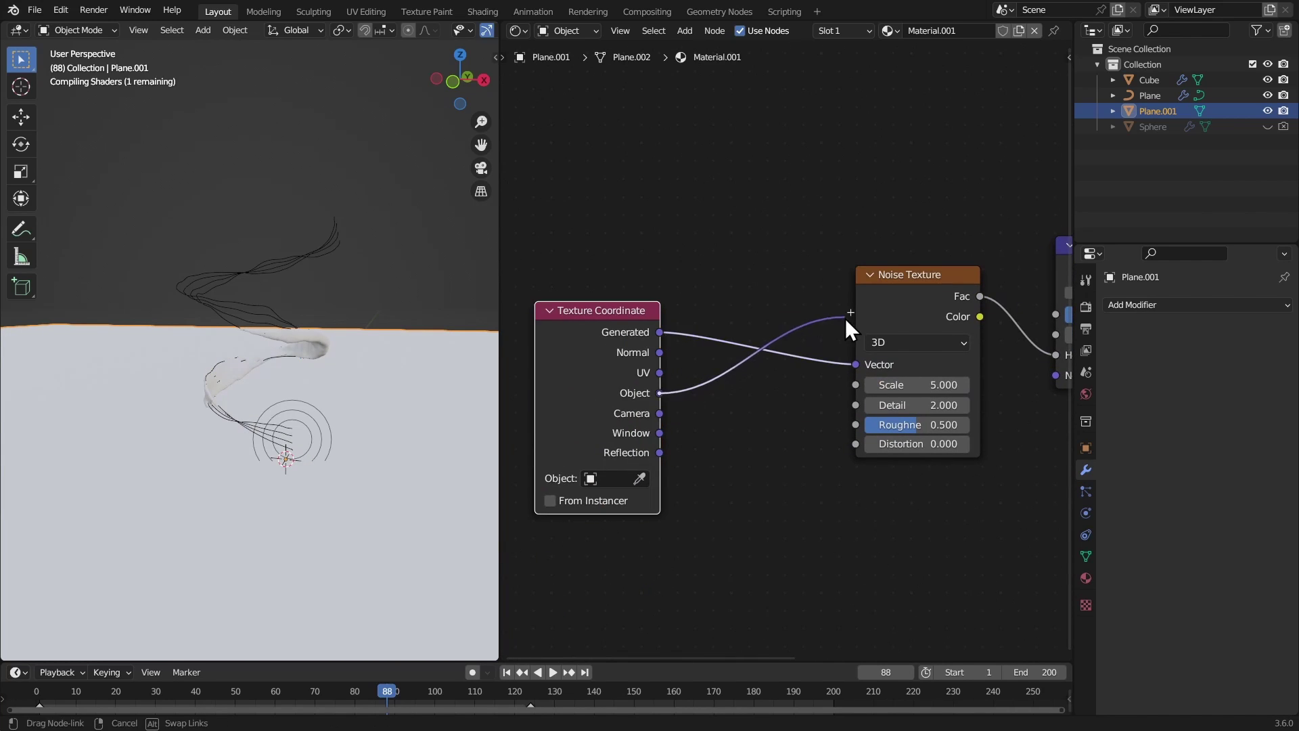
drag(872, 361, 872, 362)
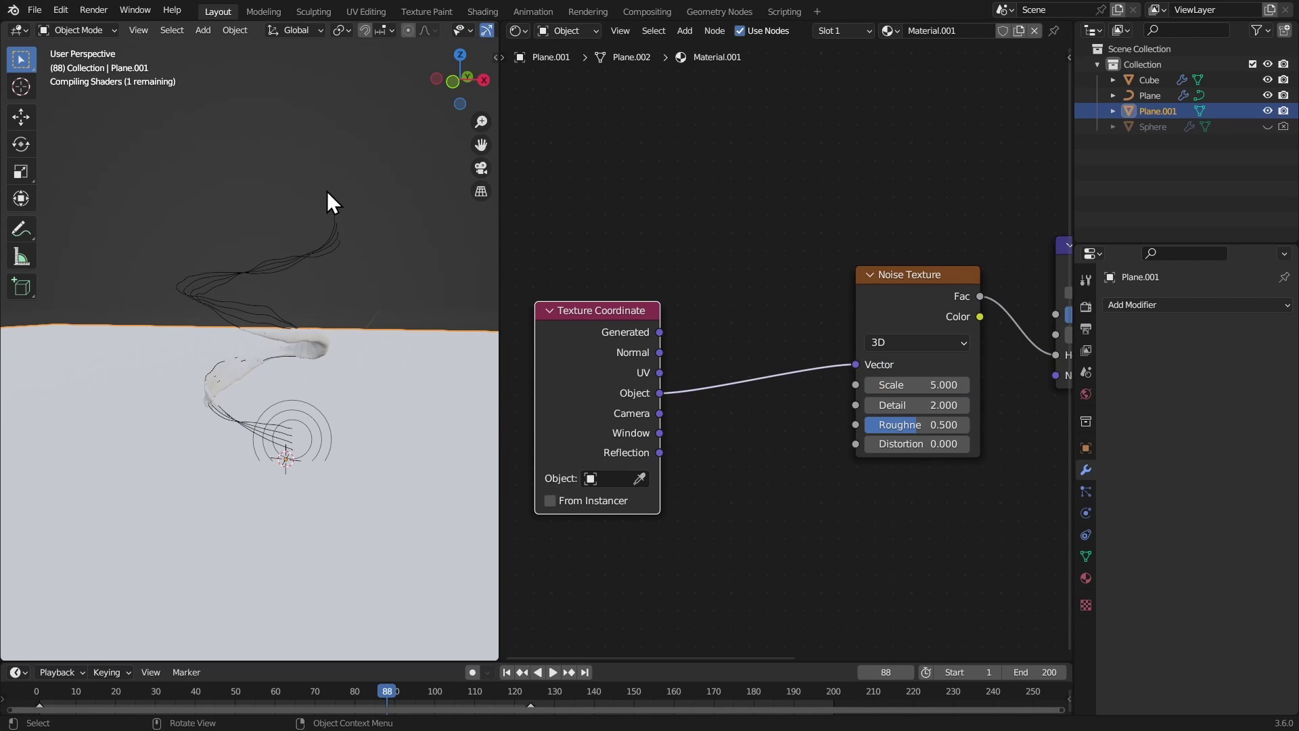
mouse_move(327, 191)
middle_down()
mouse_move(331, 230)
mouse_move(334, 202)
middle_up()
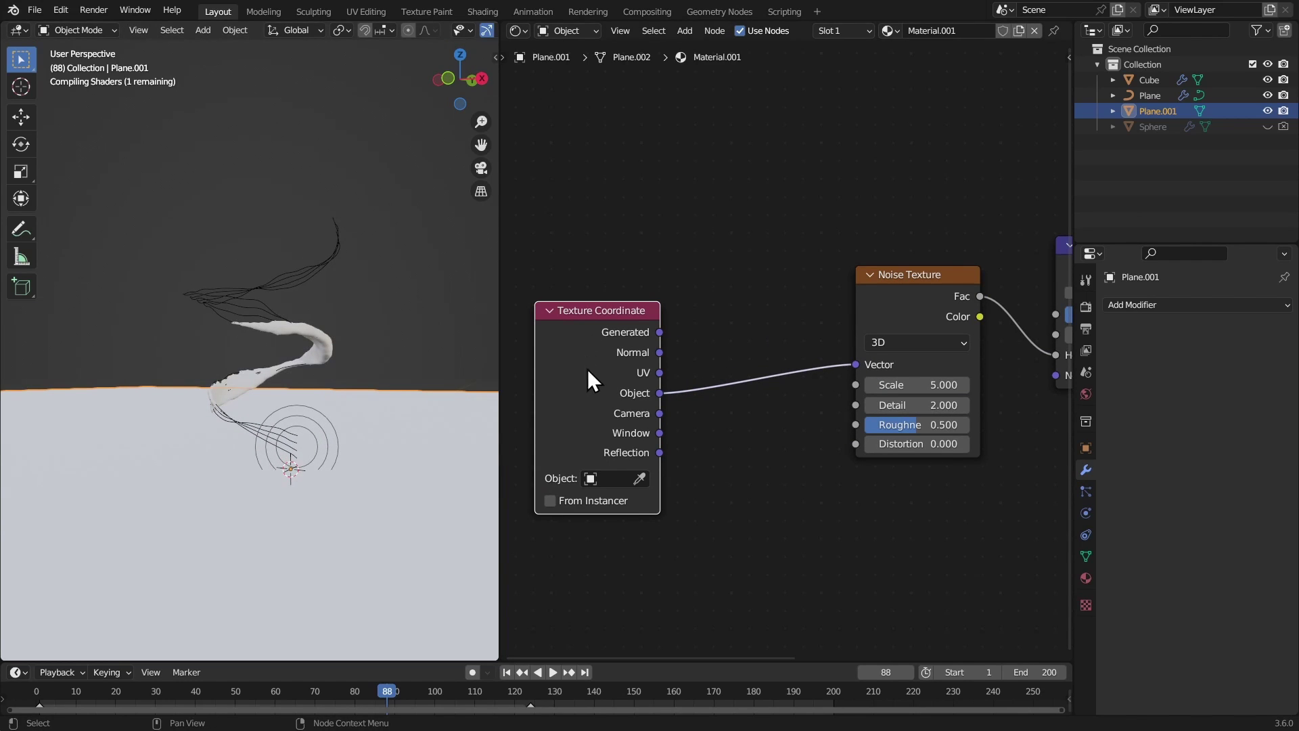
drag(620, 331, 688, 311)
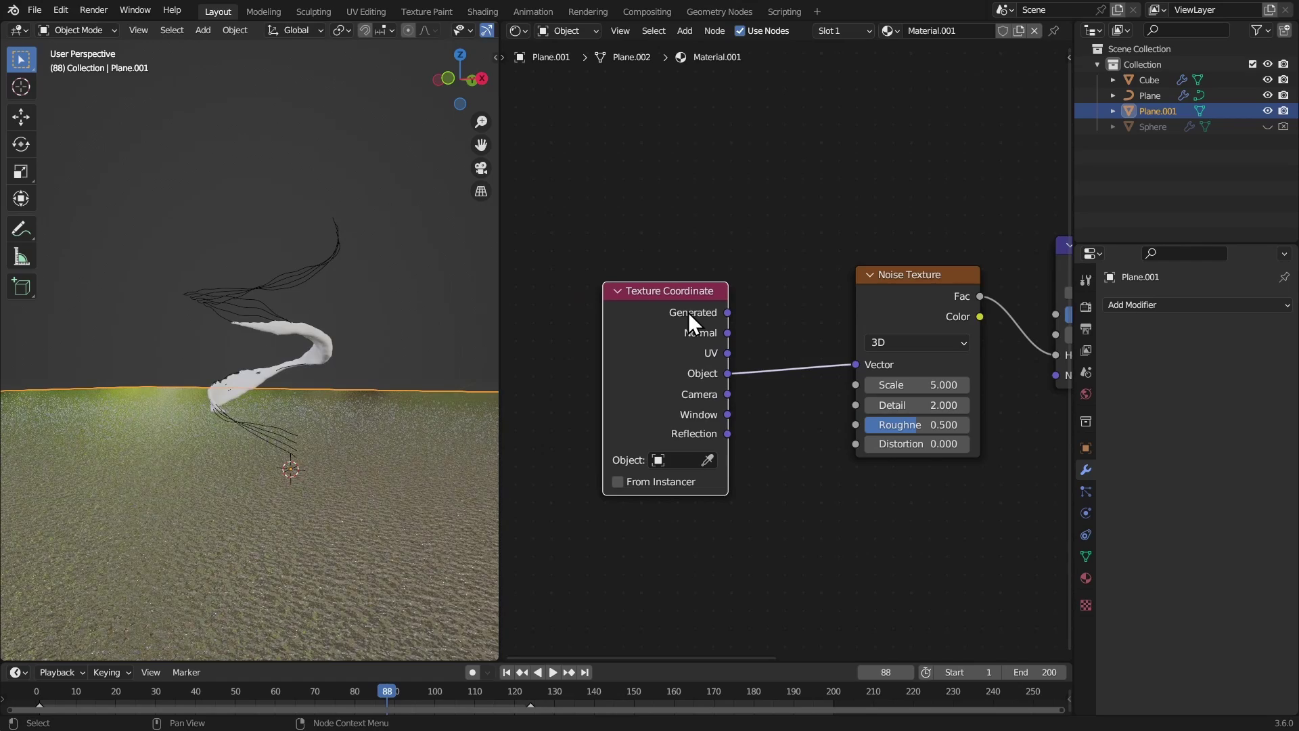
middle_drag(311, 209, 408, 219)
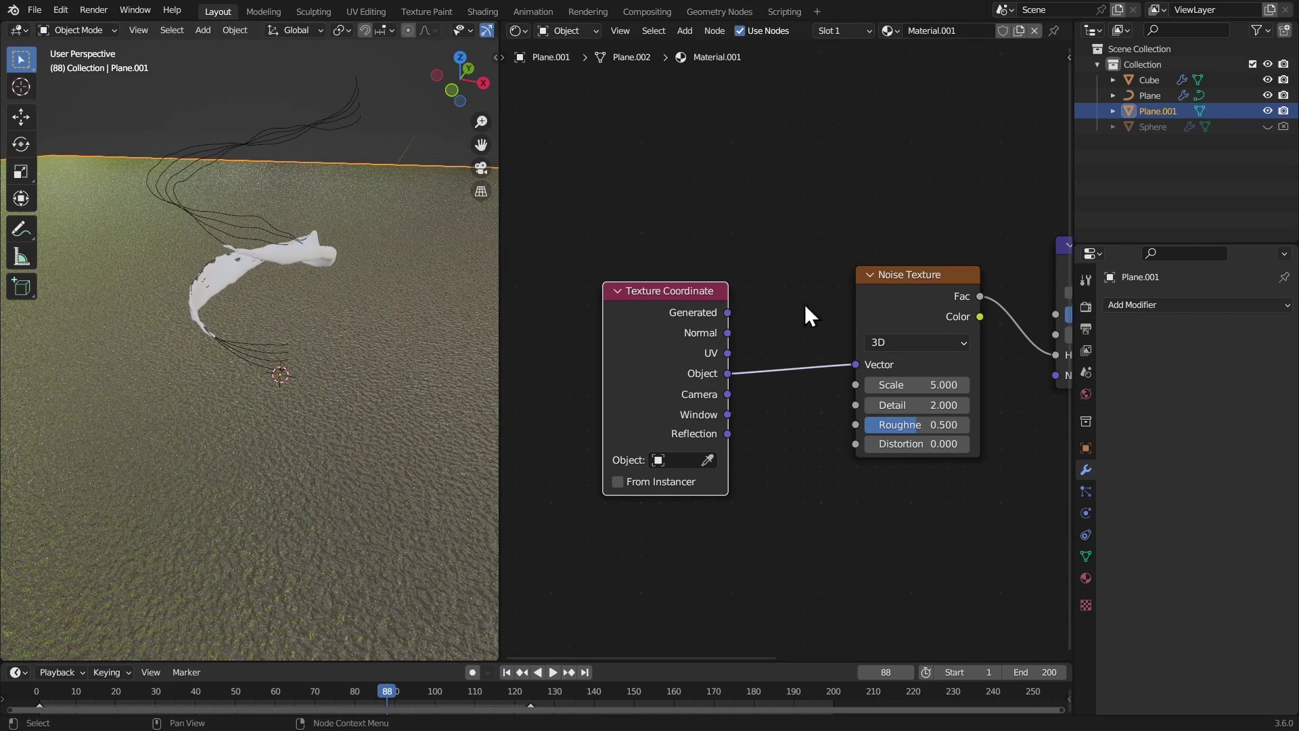
middle_drag(805, 303, 654, 286)
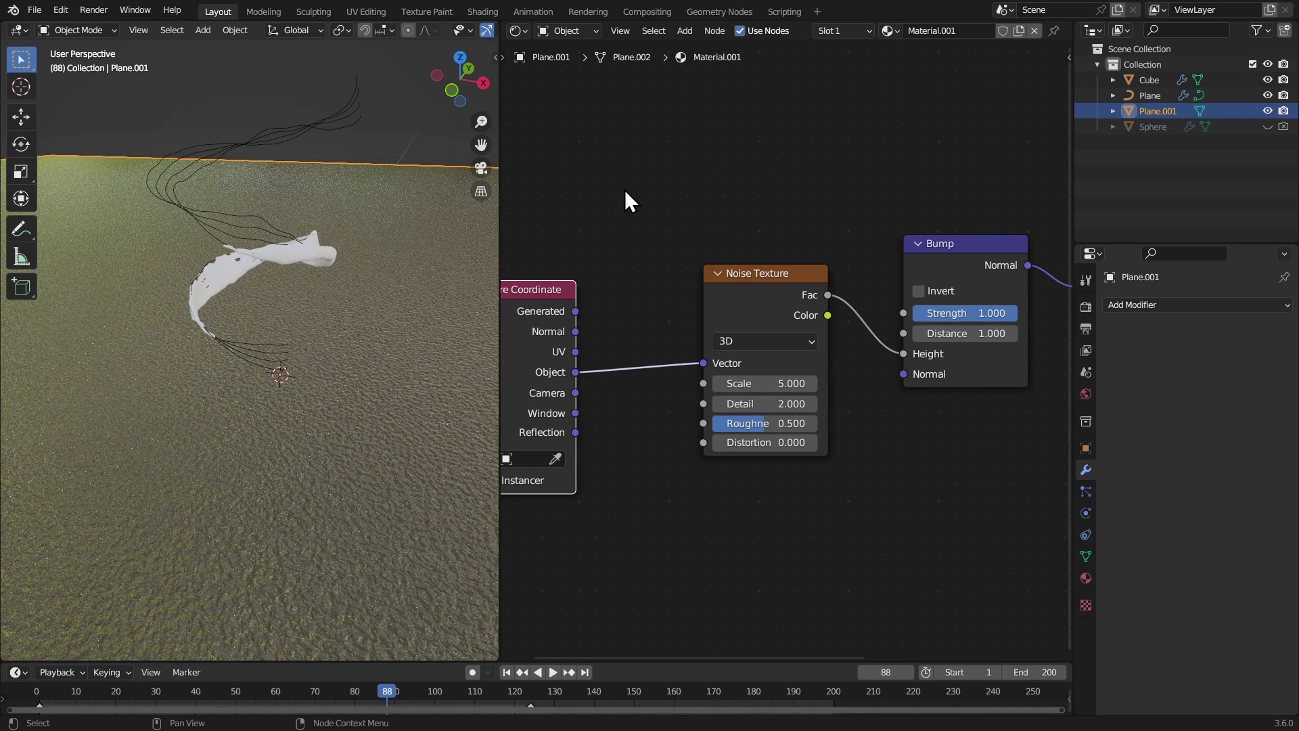
middle_drag(433, 216, 360, 197)
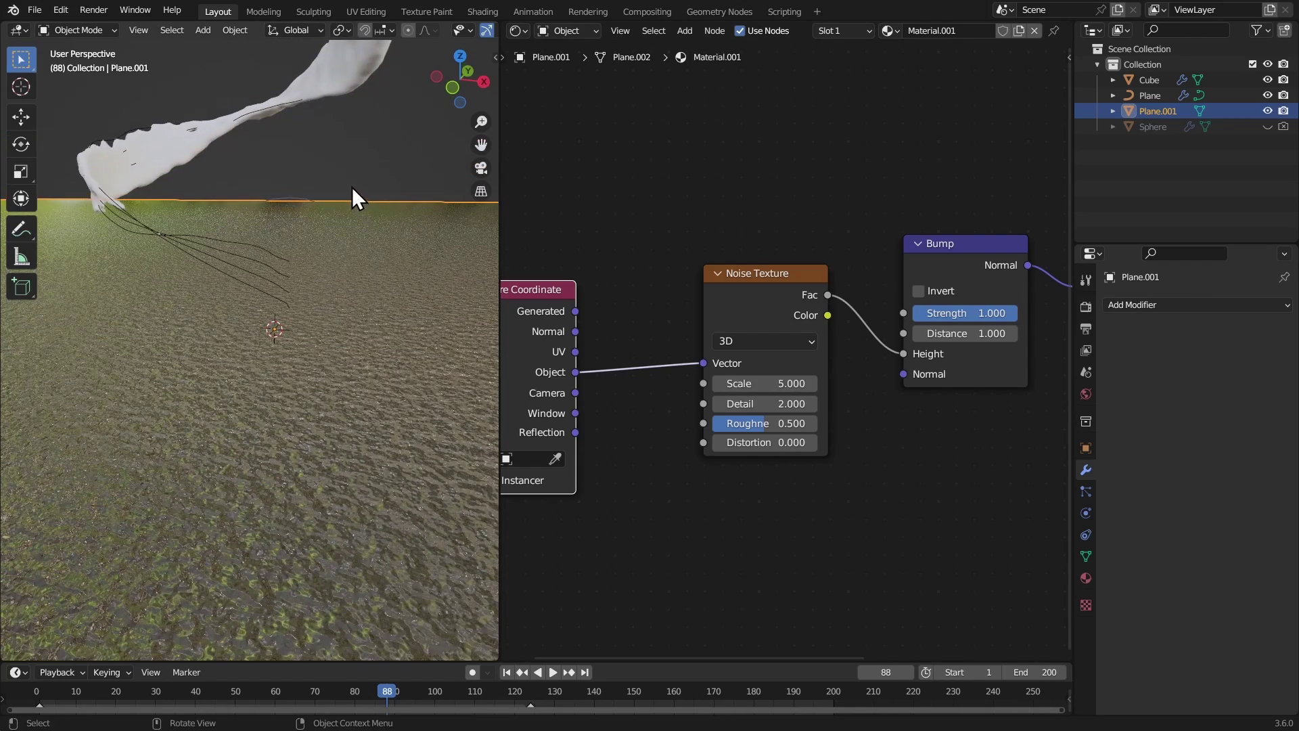
middle_drag(847, 359, 728, 394)
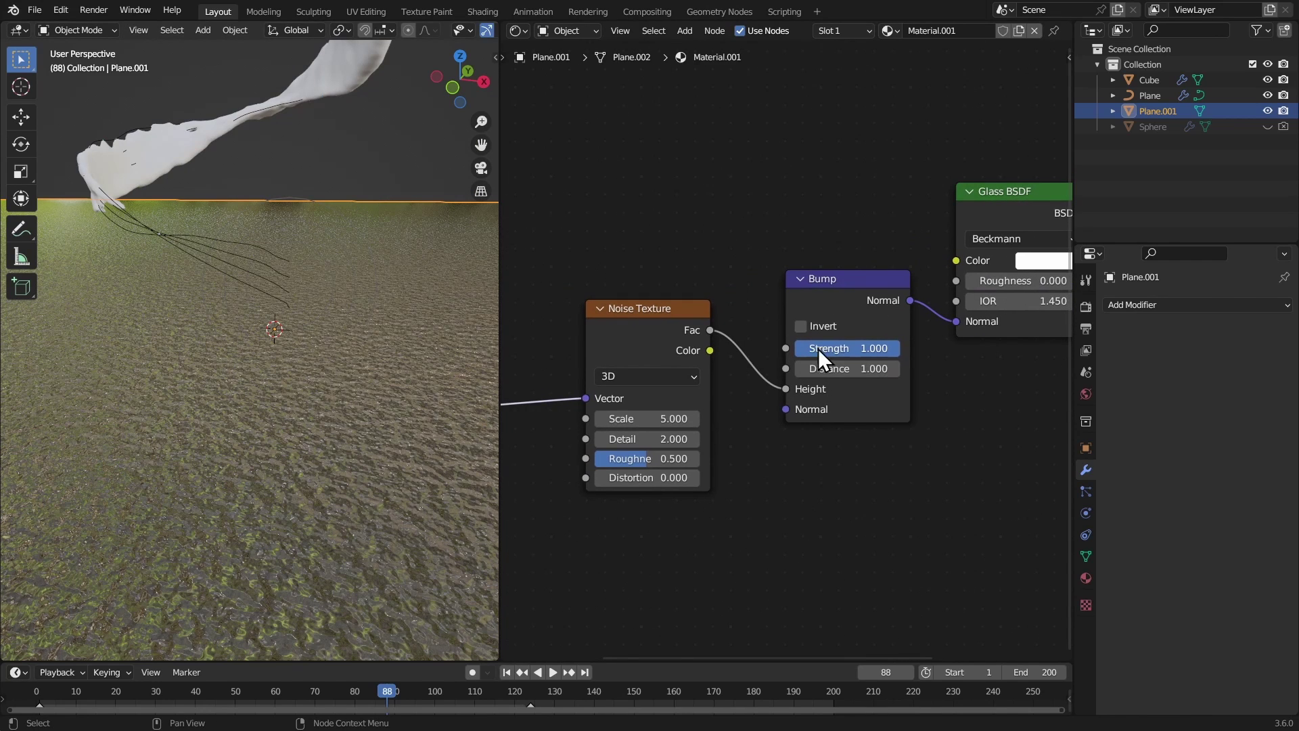
- Set the noise Detail to 0 and try Scale values of 0.7 and 1.07
scroll(788, 389, left, 5)
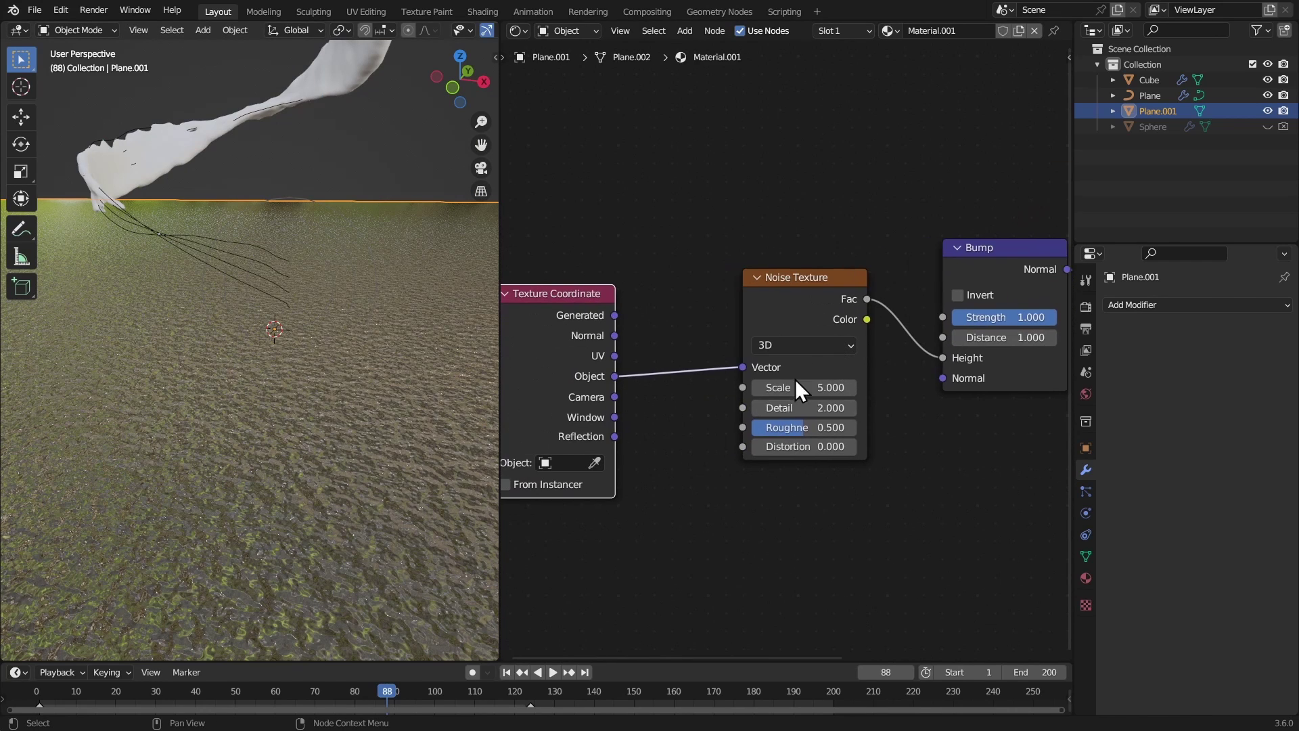
drag(815, 407, 729, 408)
double_click(805, 387)
text(0.7)
key(Return)
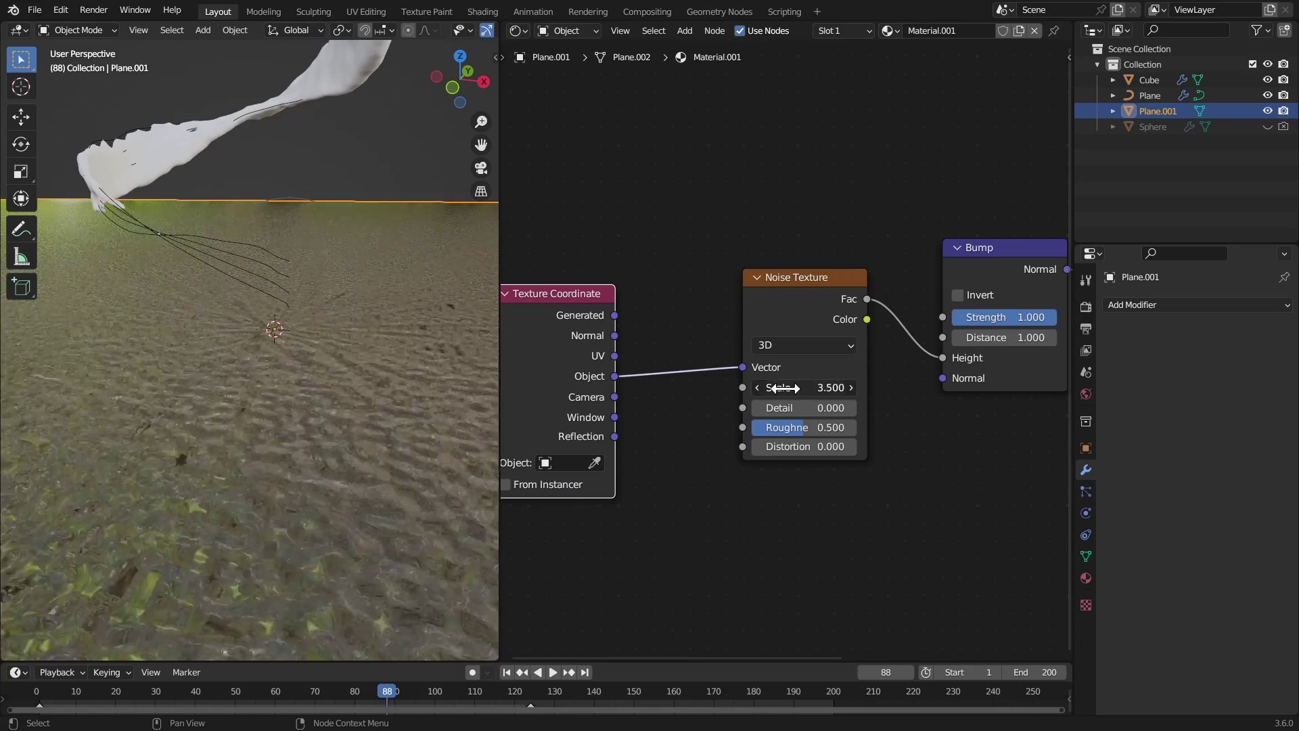
middle_drag(433, 254, 387, 194)
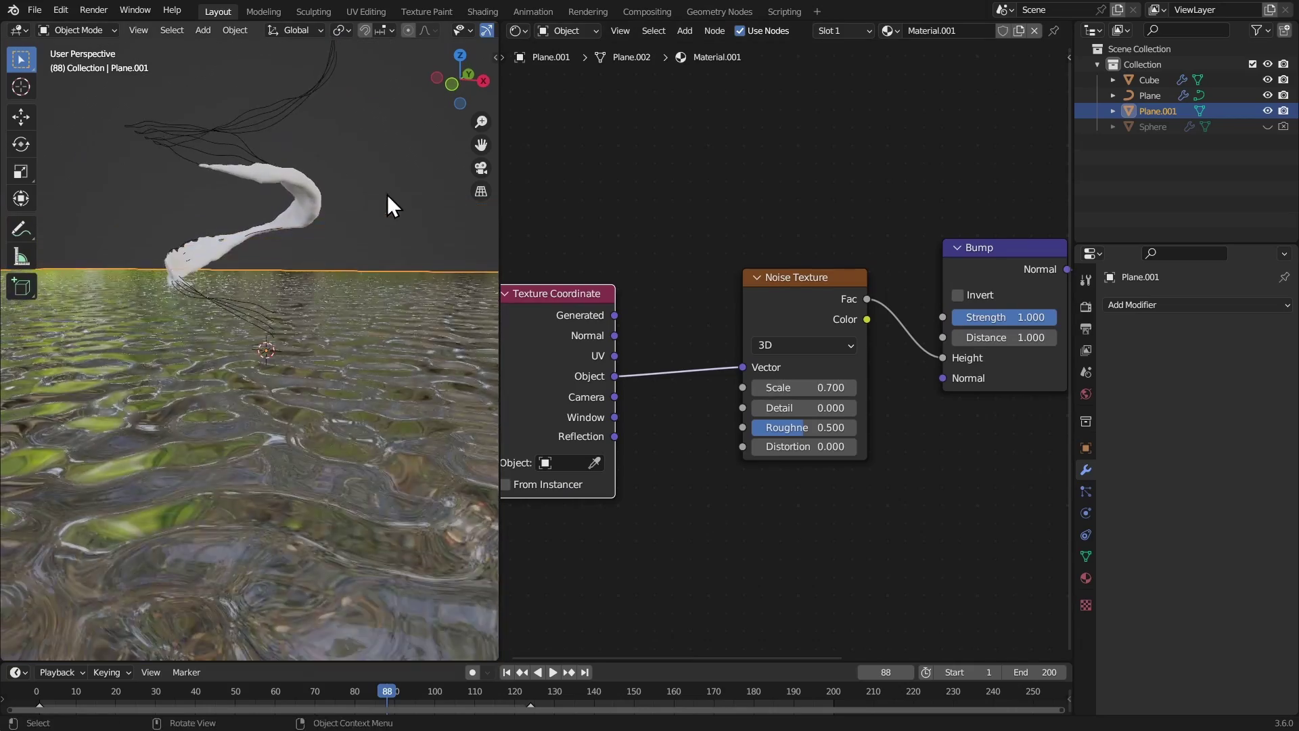
drag(782, 387, 802, 387)
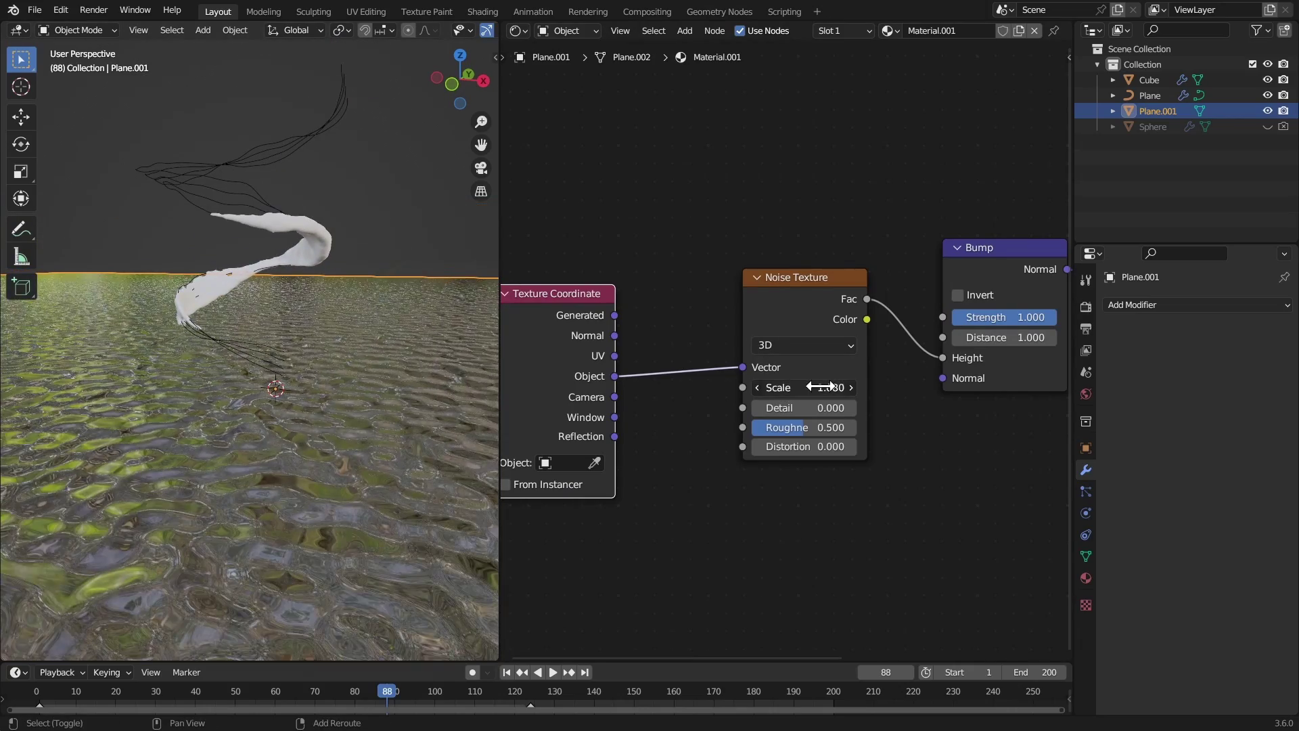
middle_drag(802, 387, 707, 418)
scroll(744, 406, up, 2)
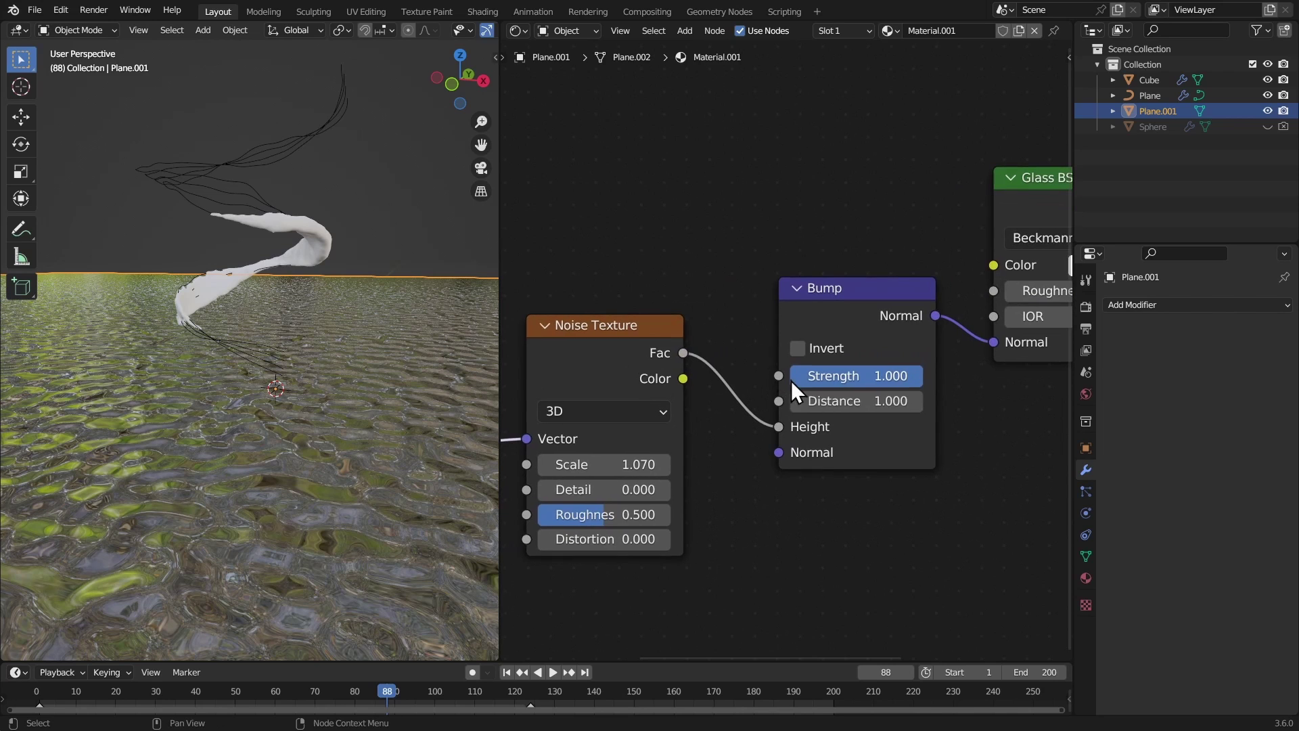
- Set the Bump Strength to 0.5 and Distance to 0.090
double_click(858, 380)
text(0.5)
key(Return)
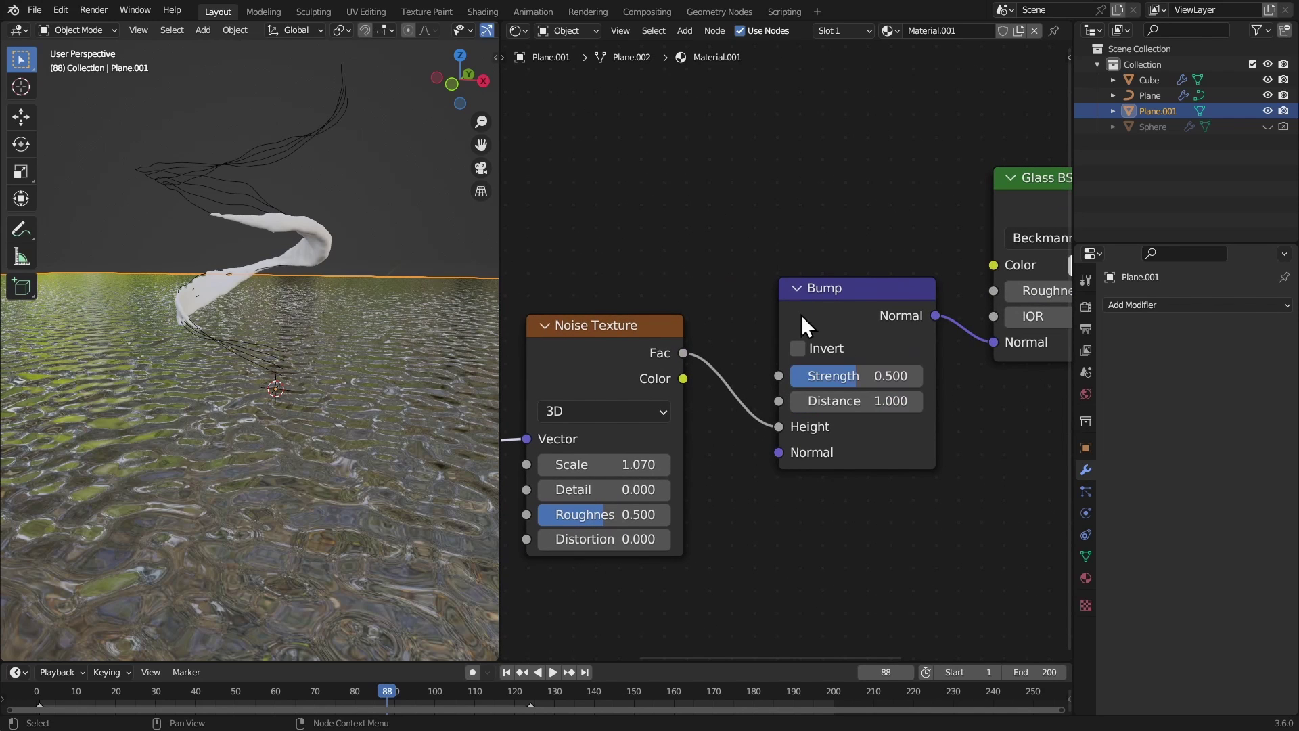
drag(858, 399, 771, 391)
ctrl+middle_drag(447, 317, 447, 217)
middle_drag(619, 464, 734, 459)
- Reduce the noise Scale to 0.610 and maximize the 3D view with a lower horizon
drag(735, 459, 673, 455)
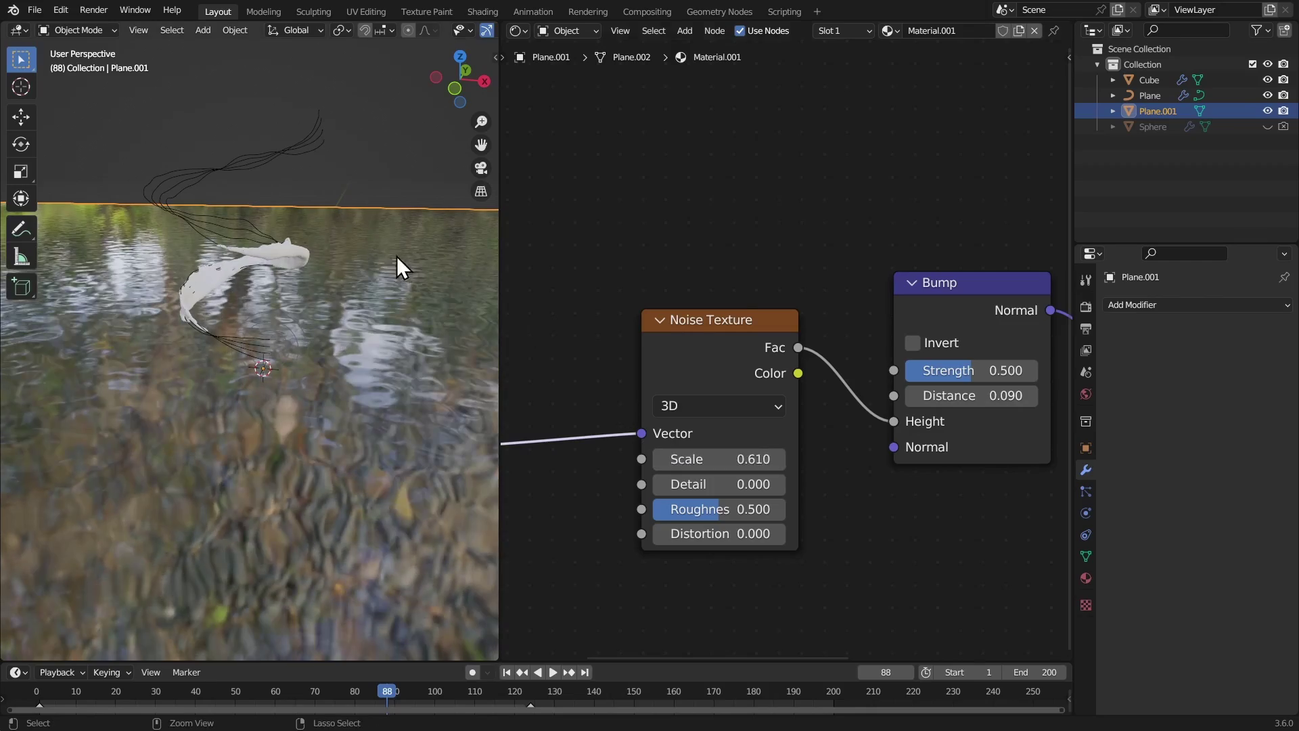
key(ctrl+space)
middle_drag(452, 274, 496, 237)
key(shift+a)
- Add a camera aligned to the current view and reposition it
click(460, 481)
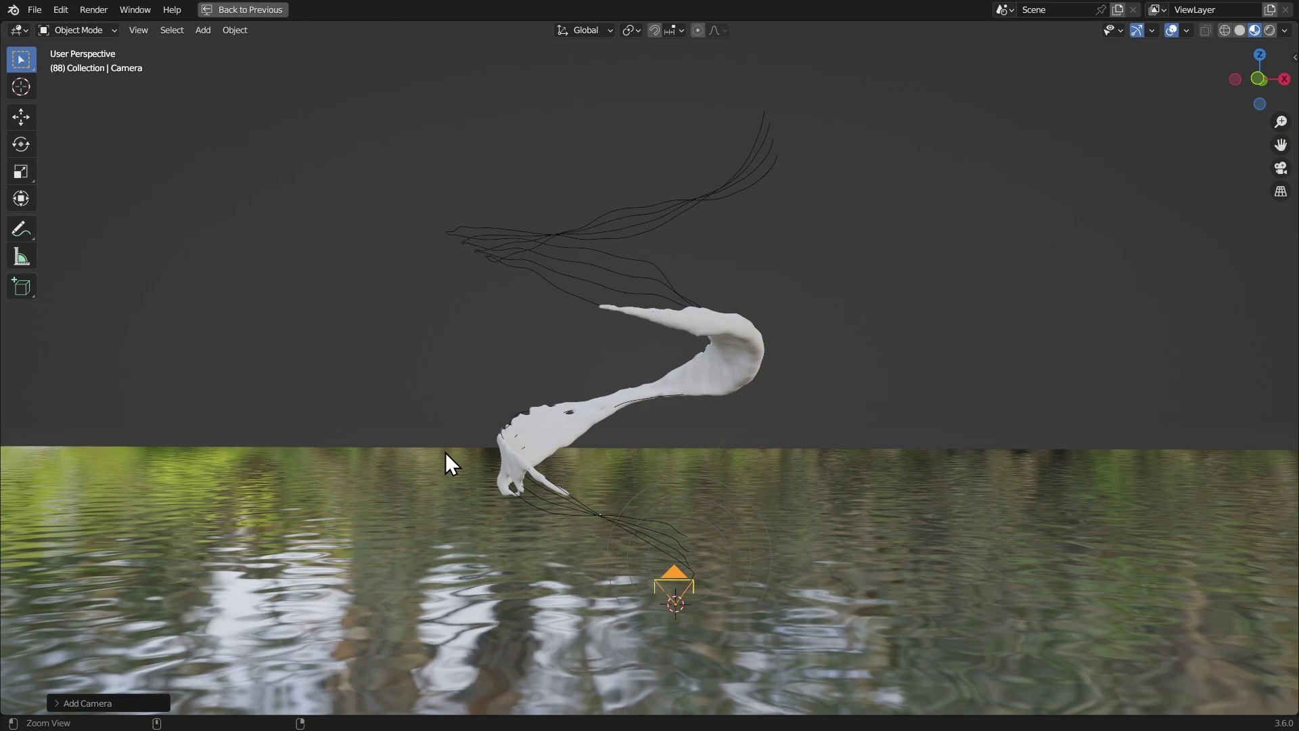
key(ctrl+alt+KP_0)
key(g)
click(358, 352)
key(ctrl+space)
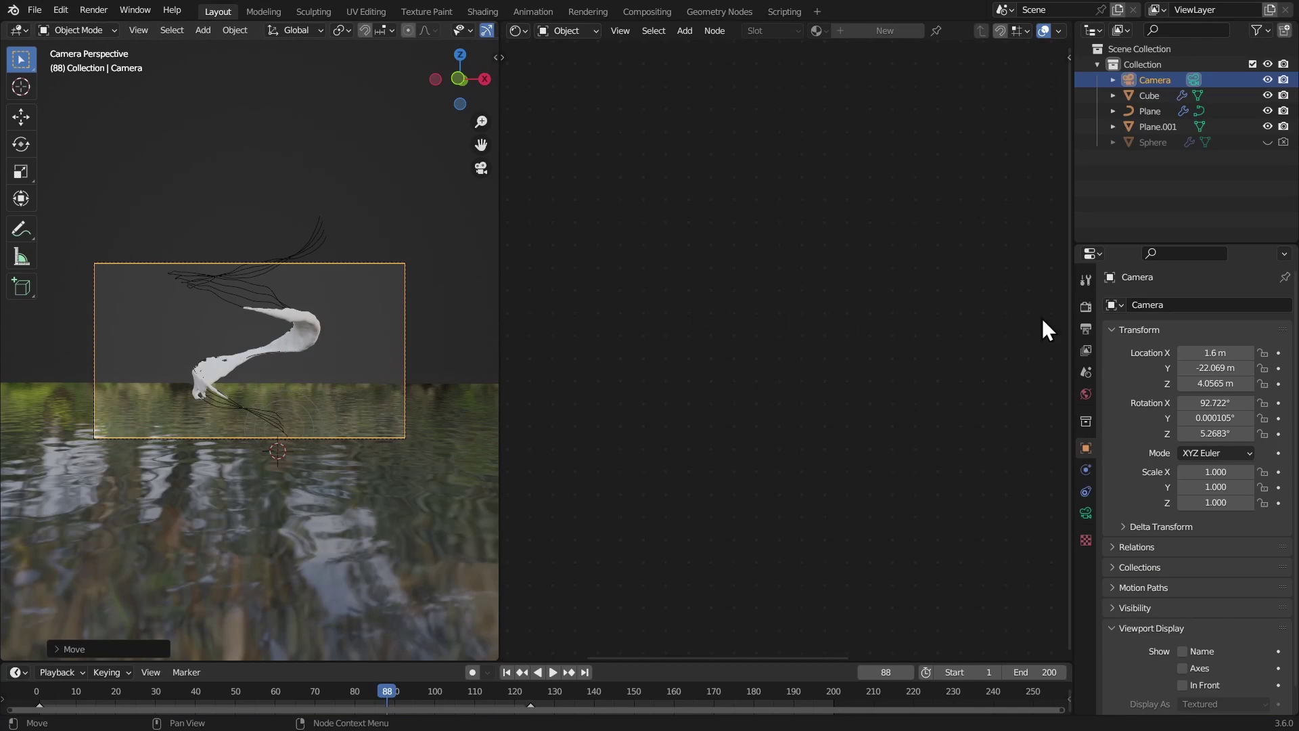
- Set the output horizontal resolution to 1080 and turn on the render region
click(1086, 328)
click(1191, 324)
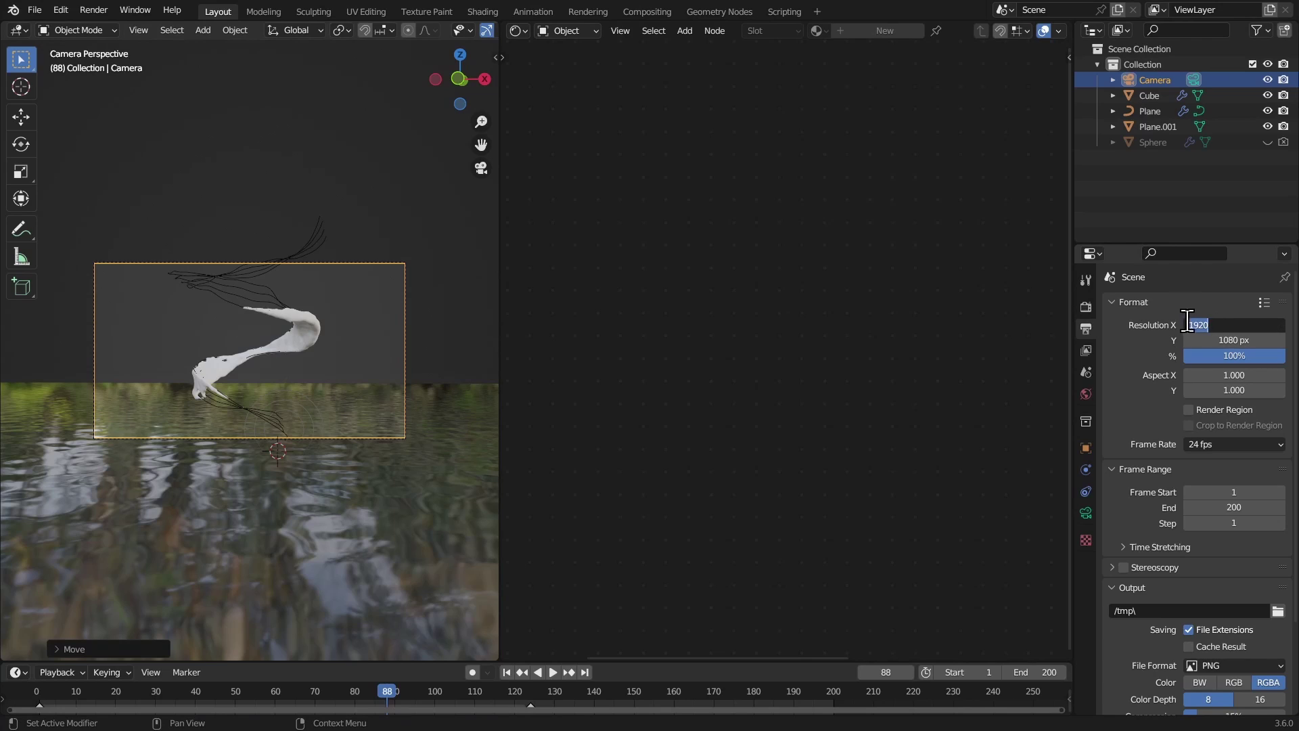
text(1080)
key(Return)
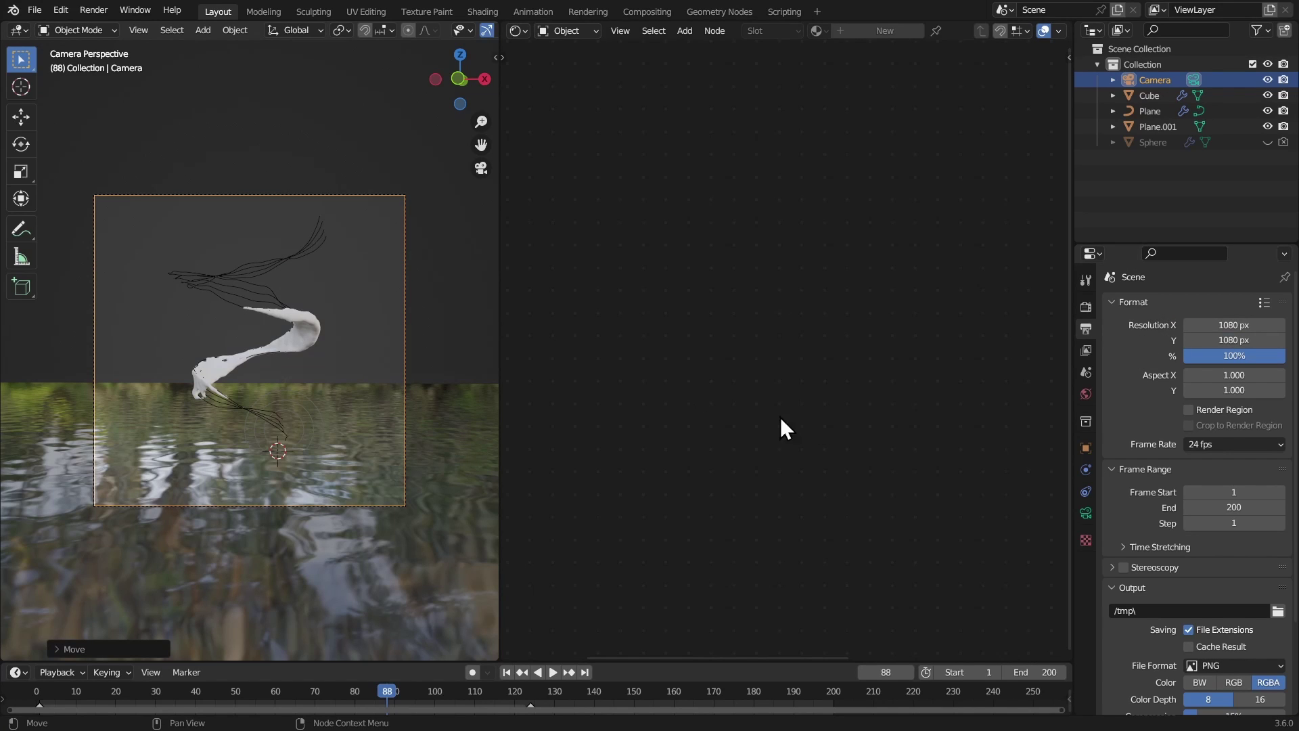
click(1207, 408)
scroll(1234, 590, down, 3)
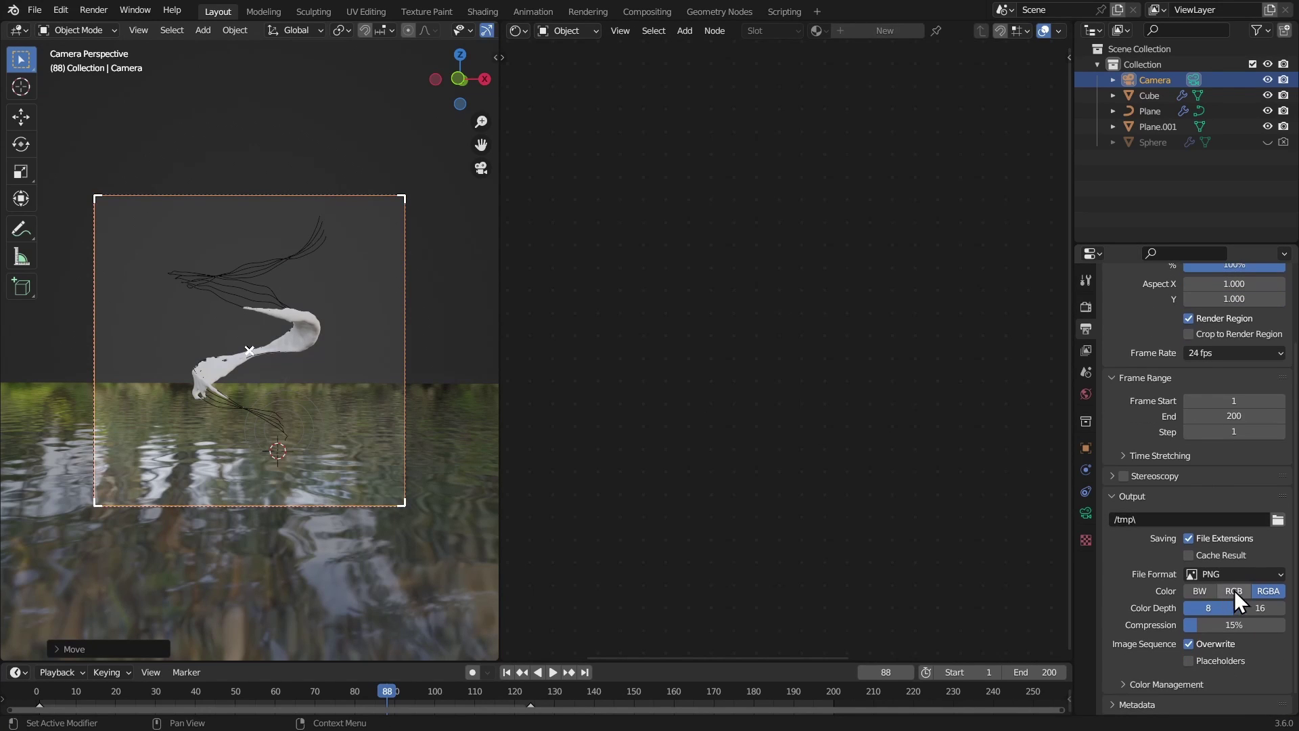
- Preview the camera view in Rendered shading without the scene world
key(ctrl+space)
scroll(493, 331, down, 4)
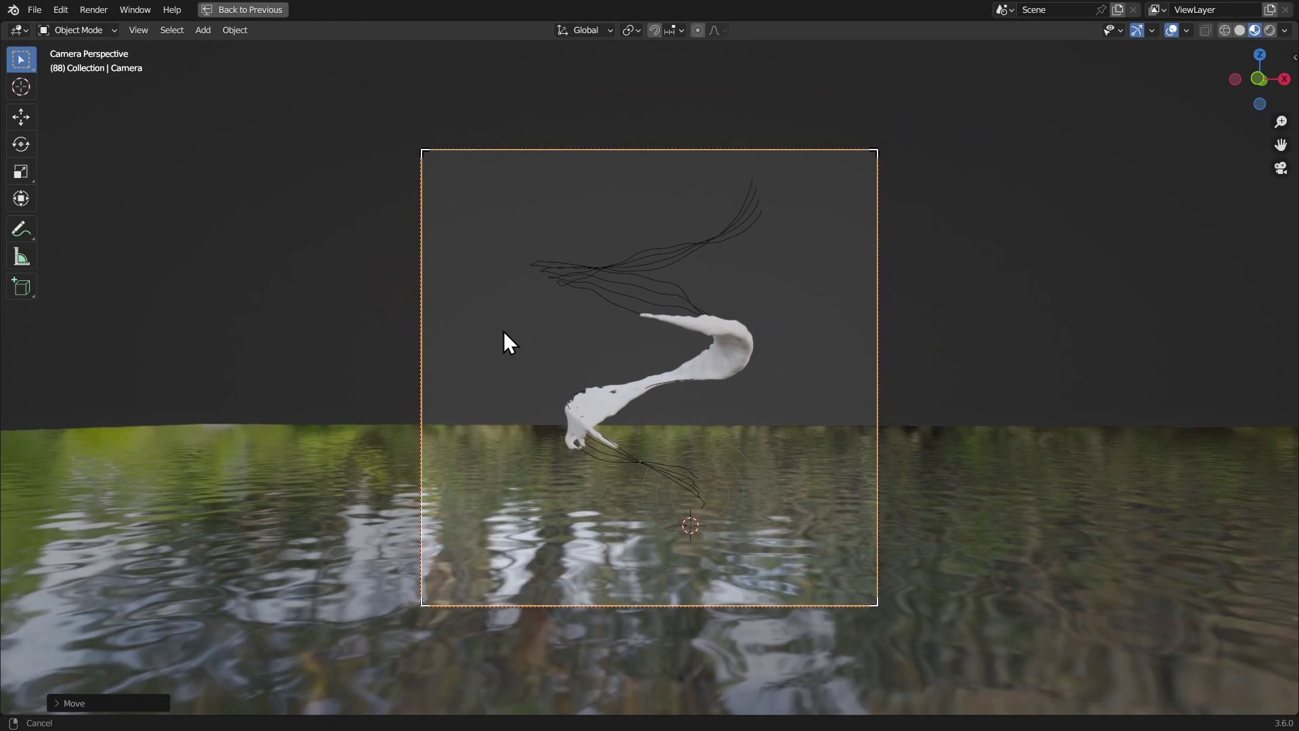
key(z)
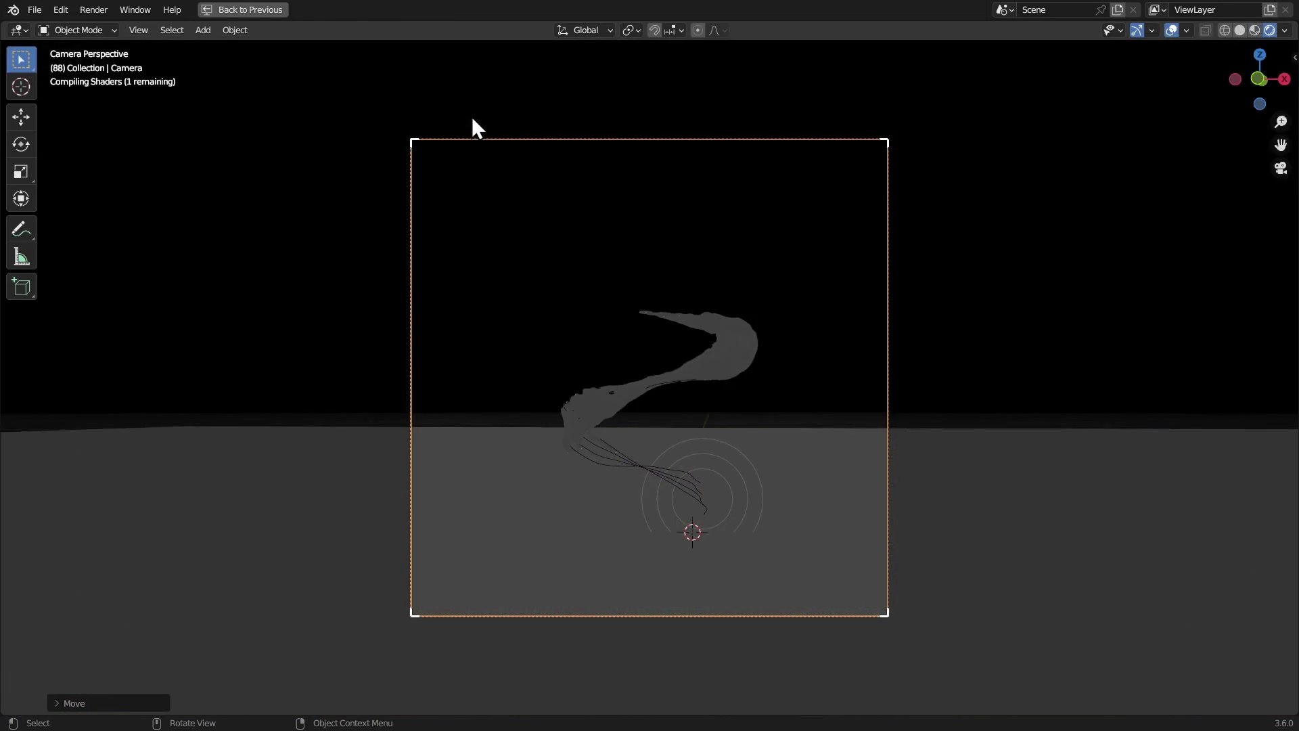
click(1283, 32)
click(1168, 122)
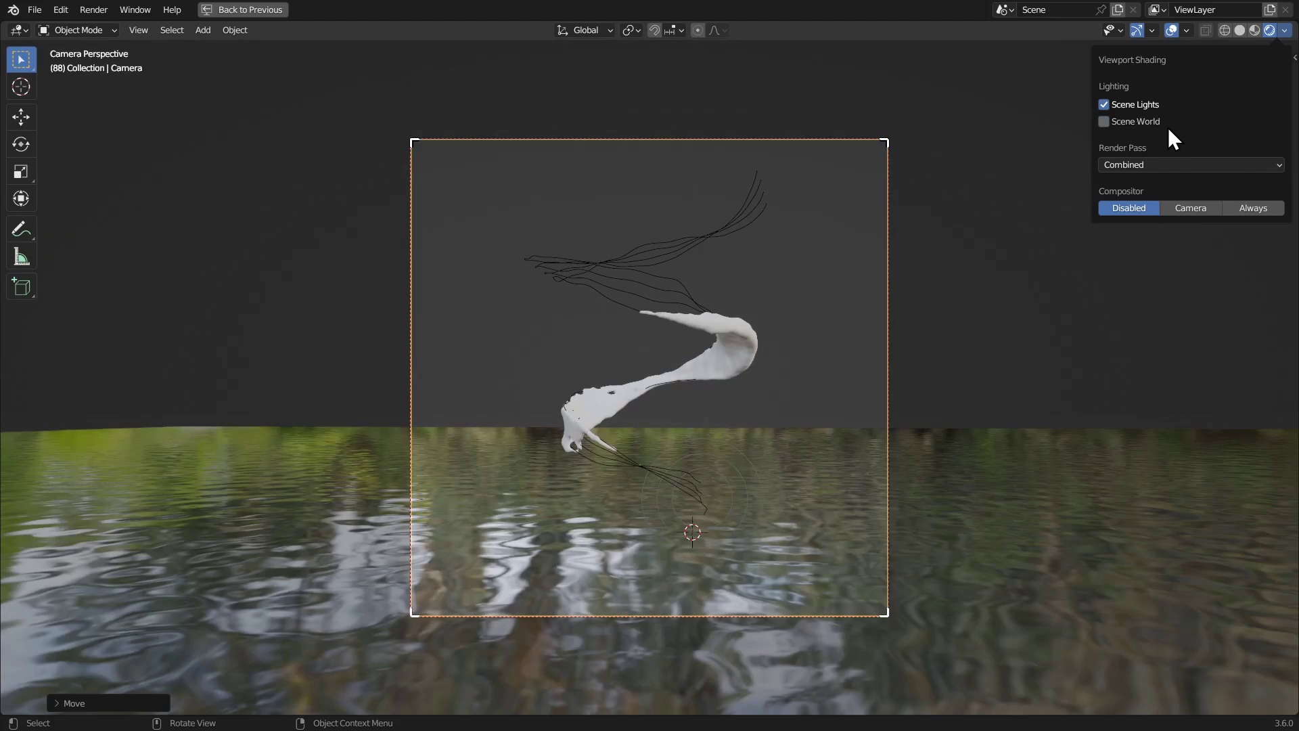
key(ctrl+space)
- Bring up the render engine list in Render Properties
scroll(404, 255, up, 5)
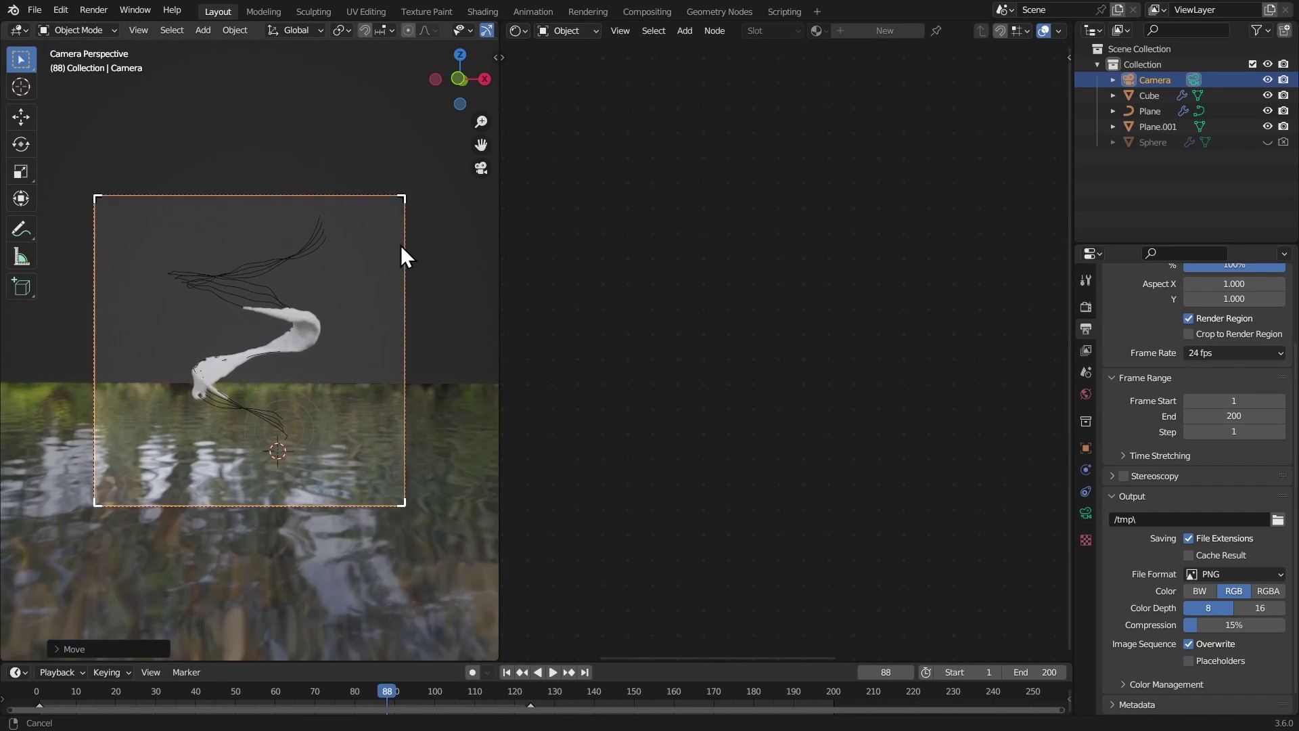
scroll(1130, 383, up, 3)
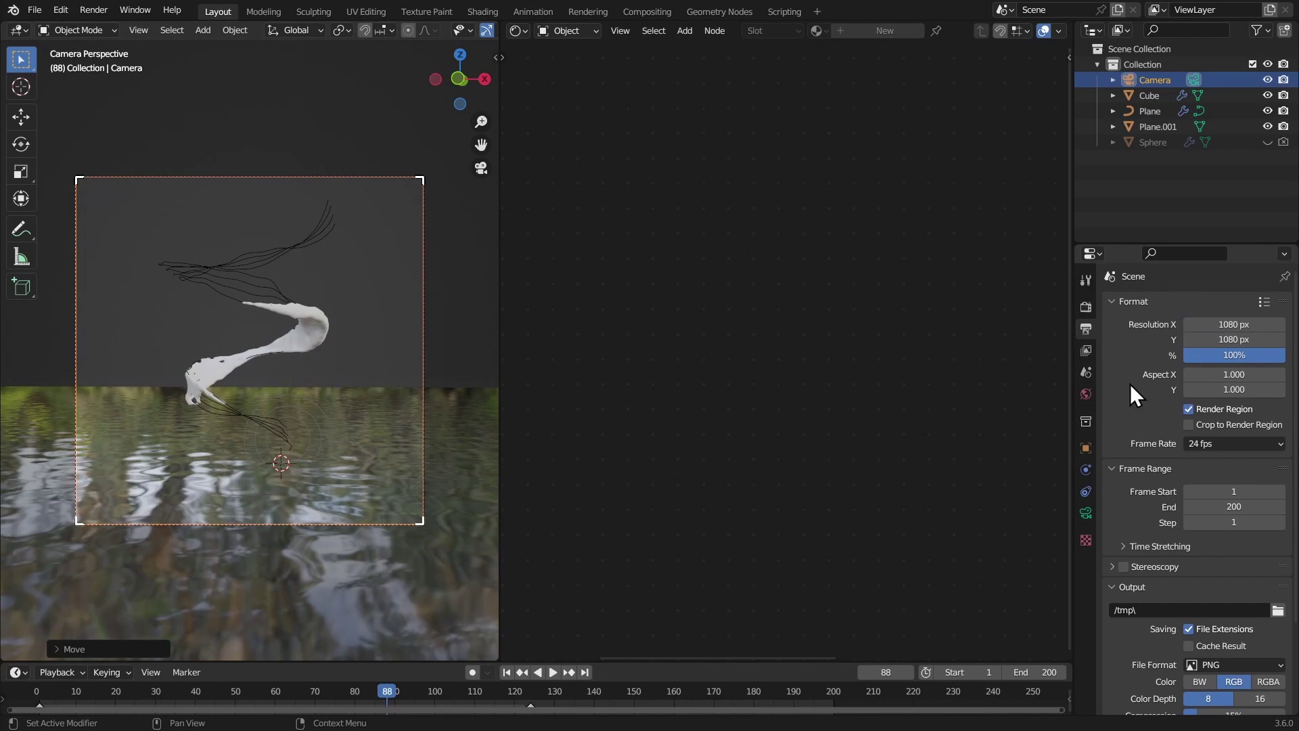
click(1085, 308)
click(1203, 304)
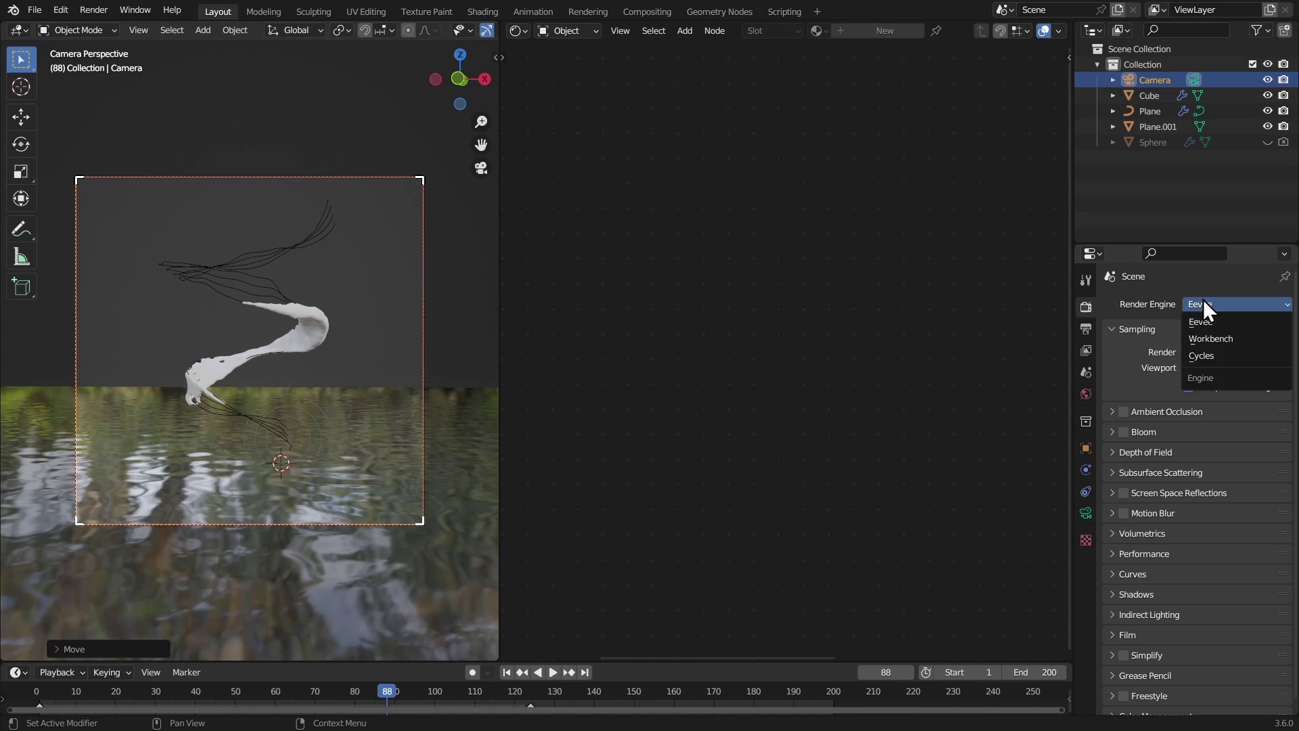
- Choose Cycles on GPU Compute, Max Samples 500, and the High Contrast look
click(1202, 354)
click(1202, 344)
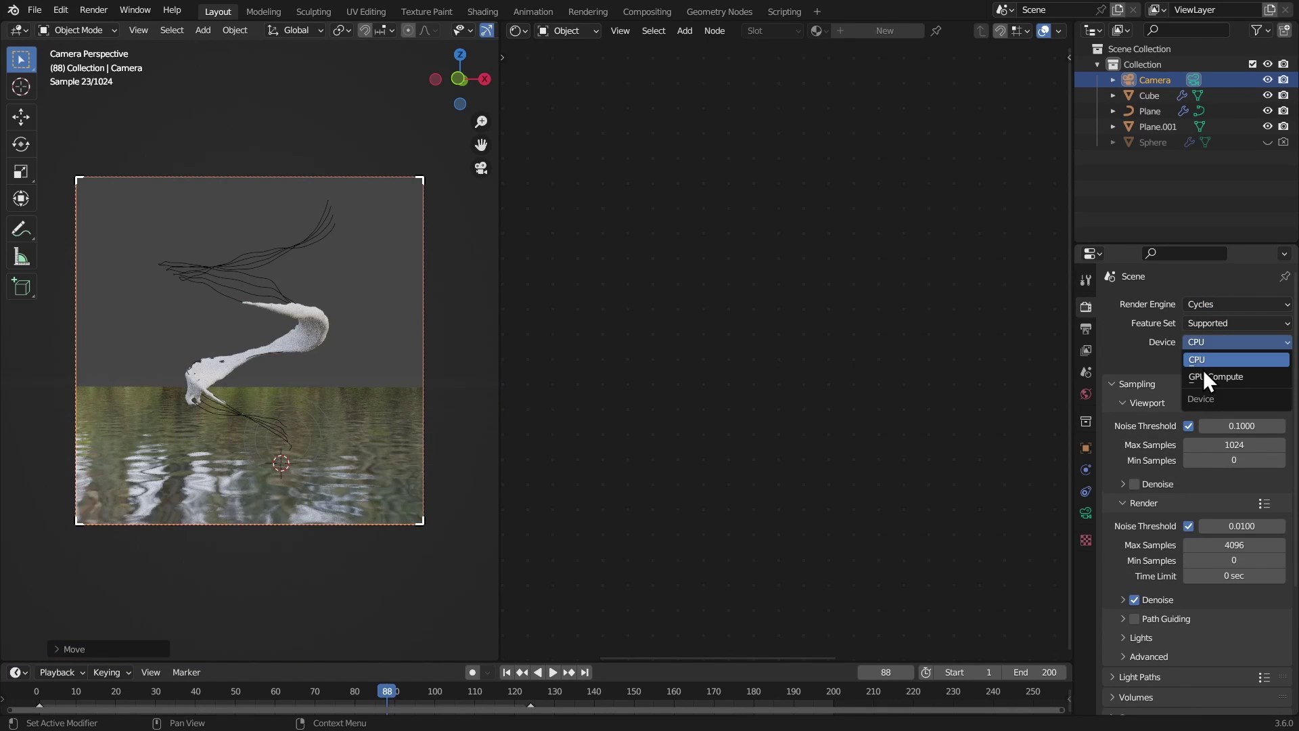
key(Return)
scroll(1158, 406, down, 3)
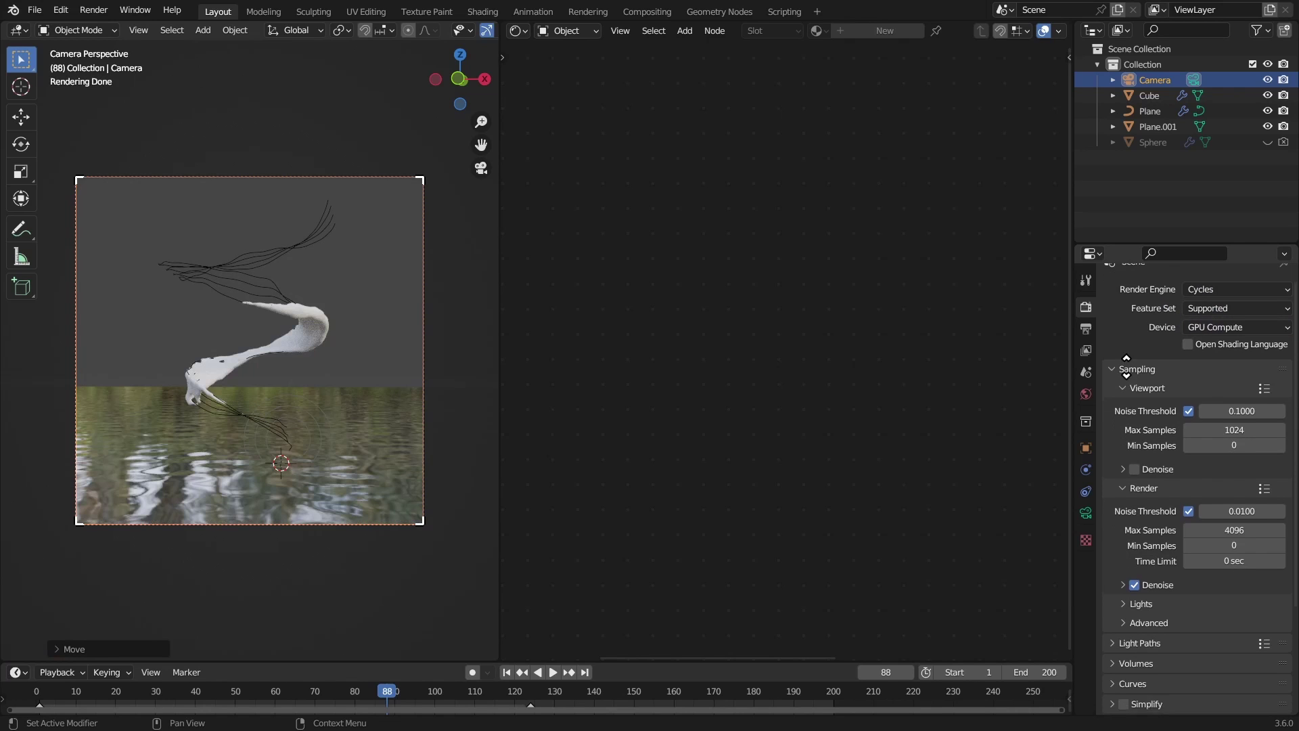
double_click(1211, 484)
text(500)
key(Return)
scroll(1157, 433, down, 7)
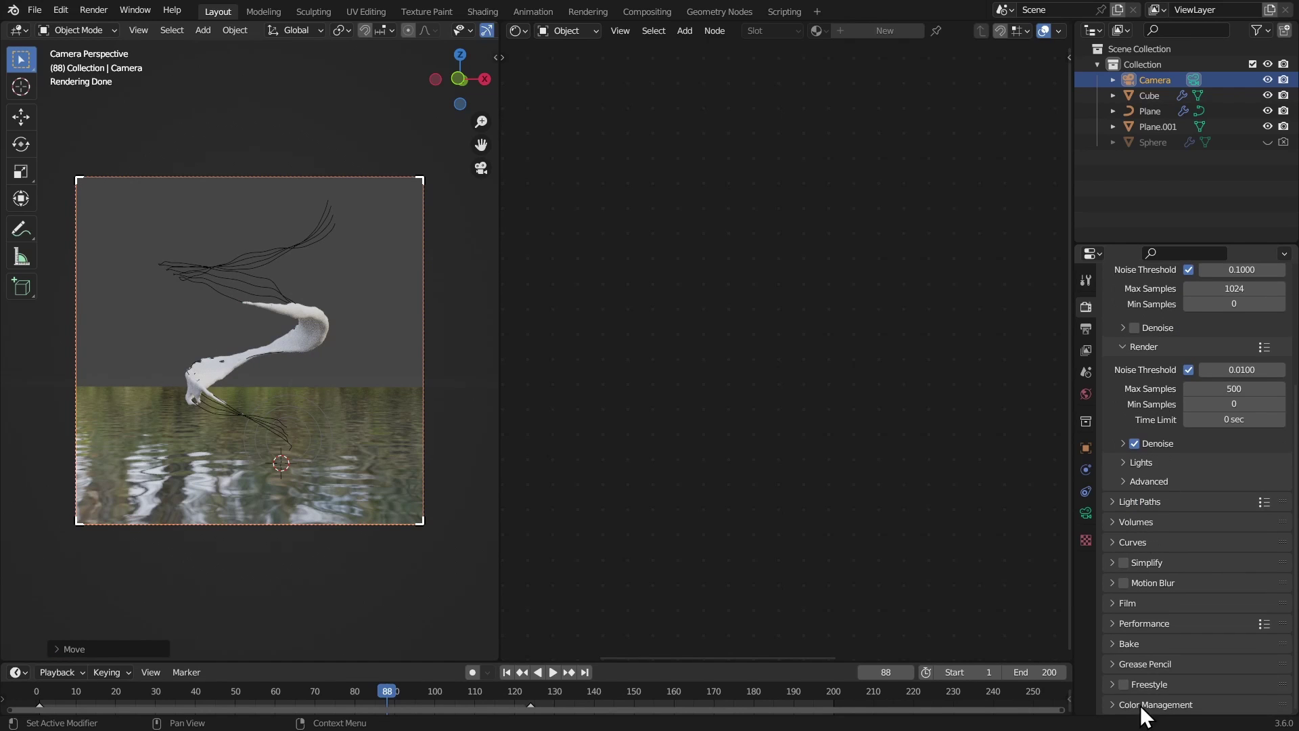
click(1219, 677)
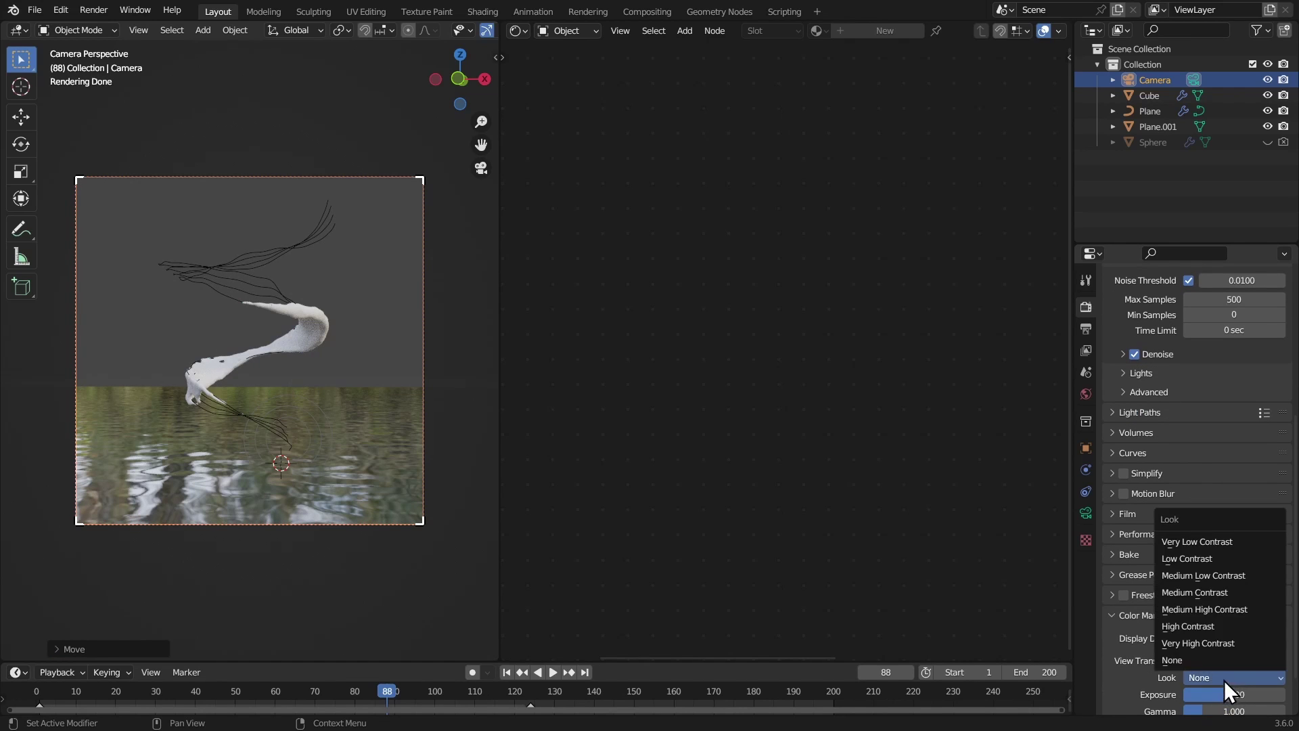
click(1208, 622)
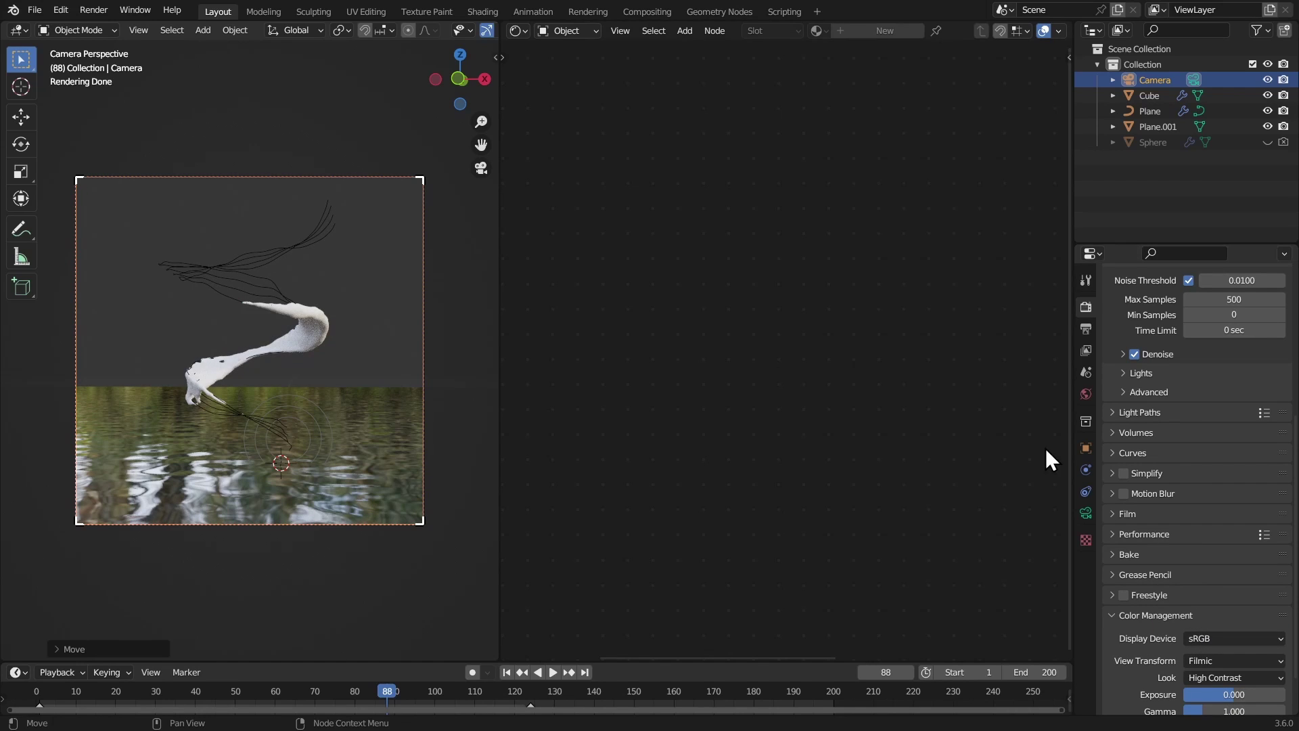
- Set the world Color input to a Sky Texture
click(1085, 391)
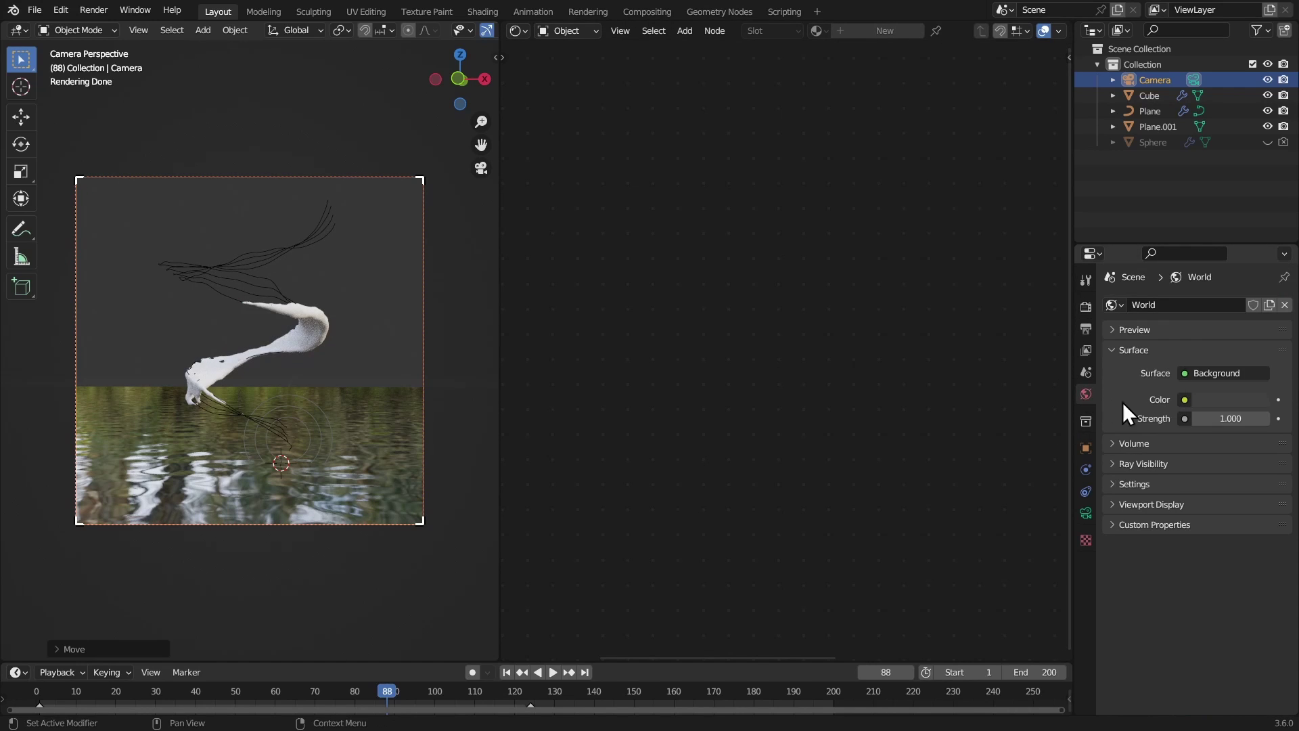
click(1184, 400)
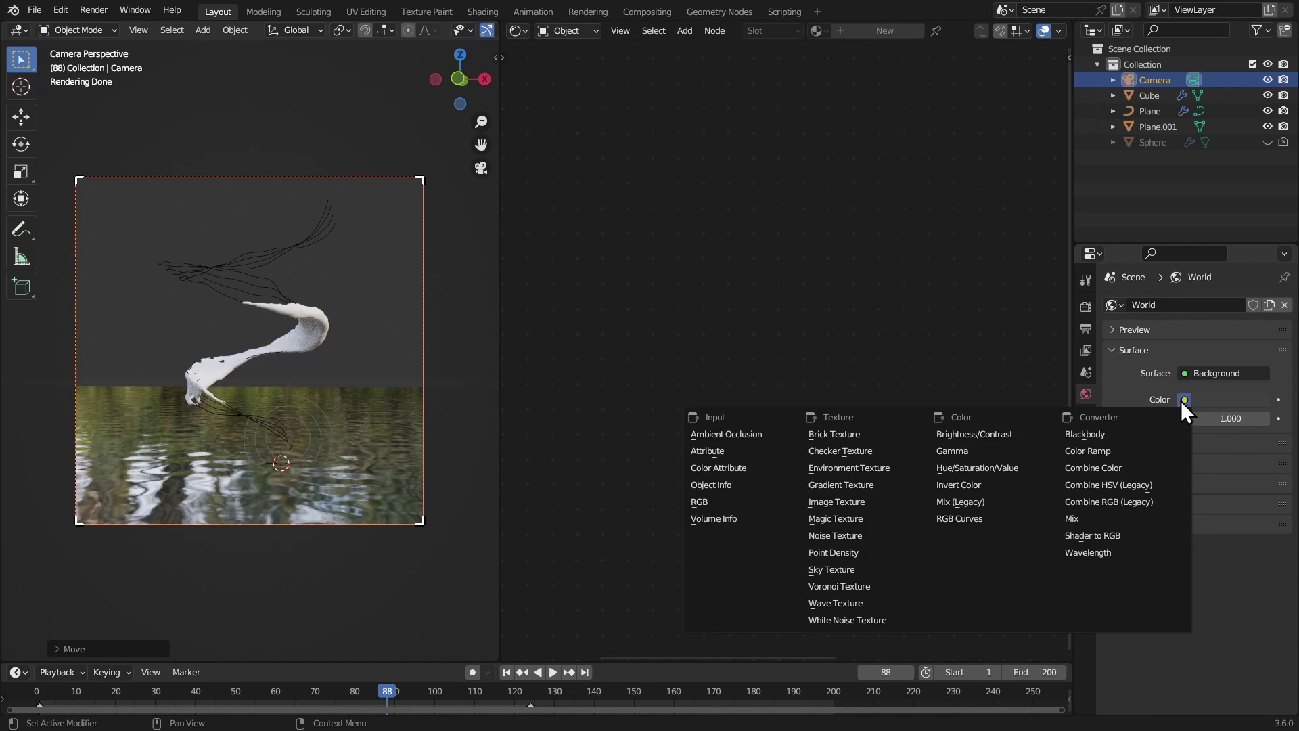
click(859, 569)
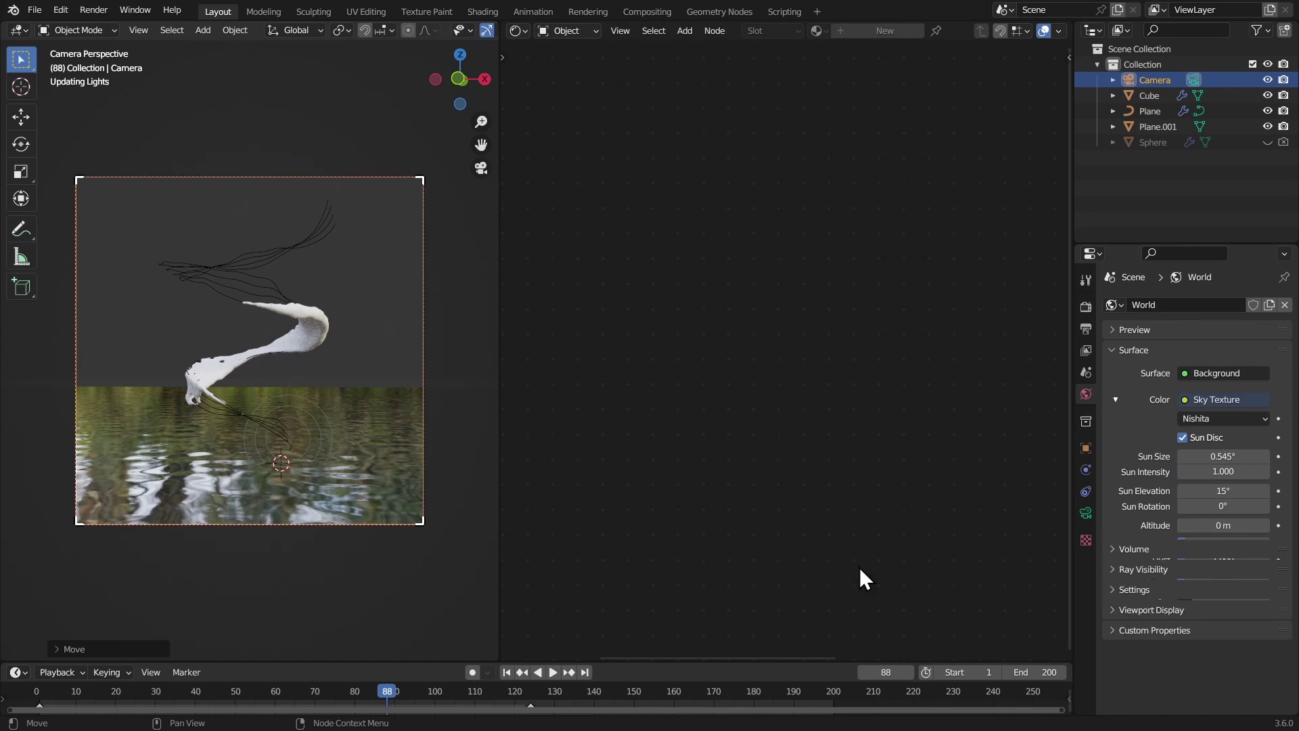
- Switch the Shader Editor to show the World node tree, framing all nodes
click(566, 31)
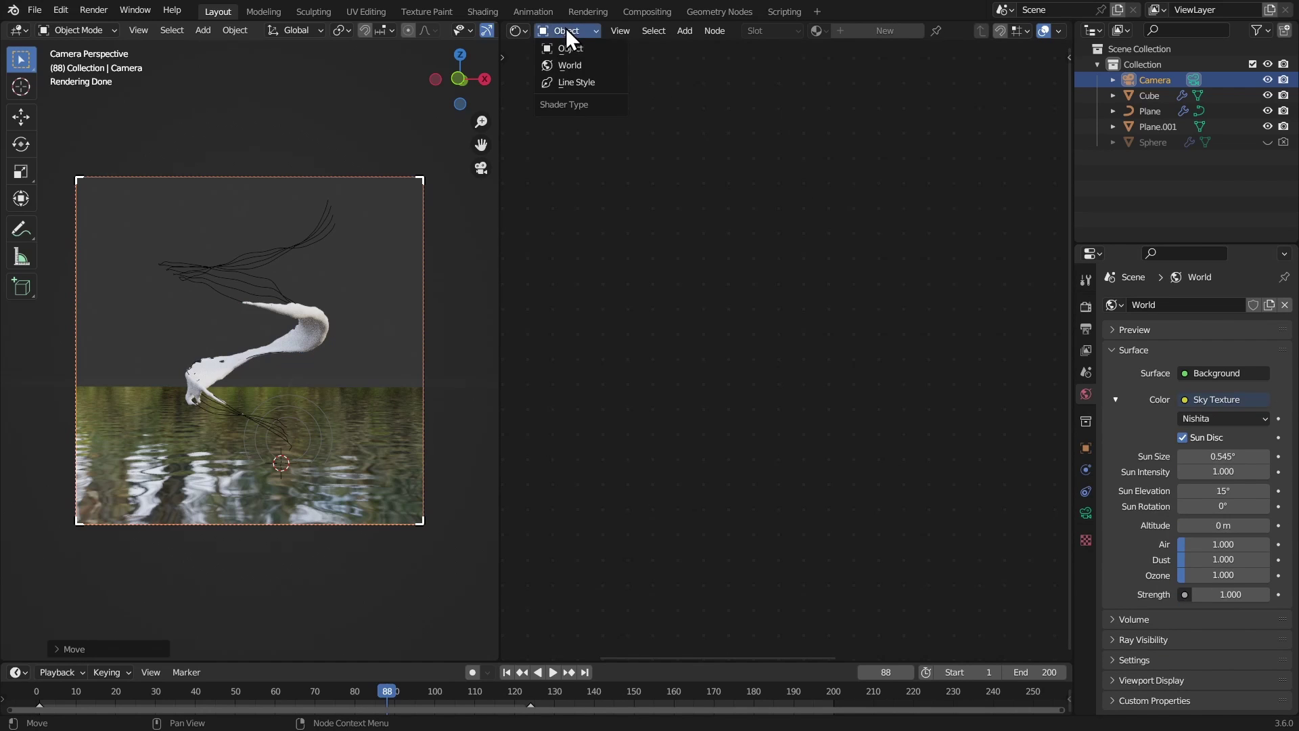
click(571, 65)
key(Home)
scroll(742, 189, up, 3)
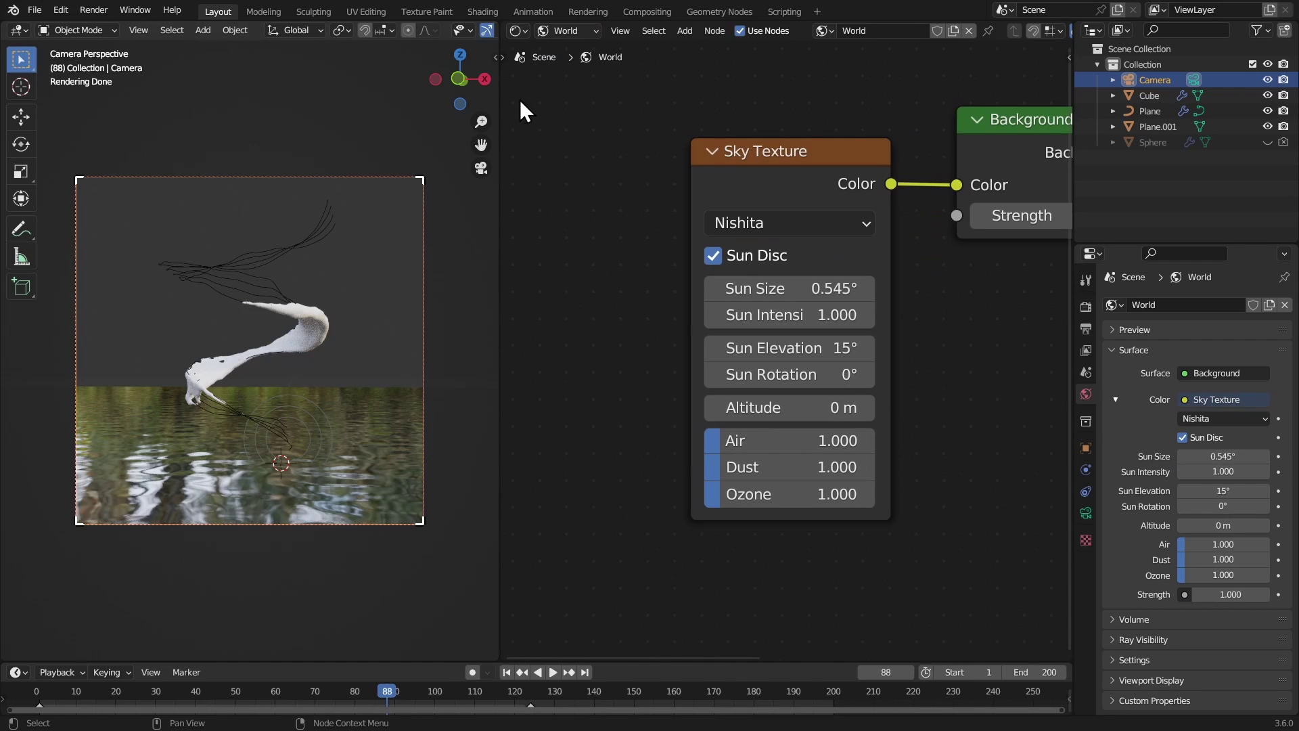
scroll(460, 30, down, 5)
click(468, 30)
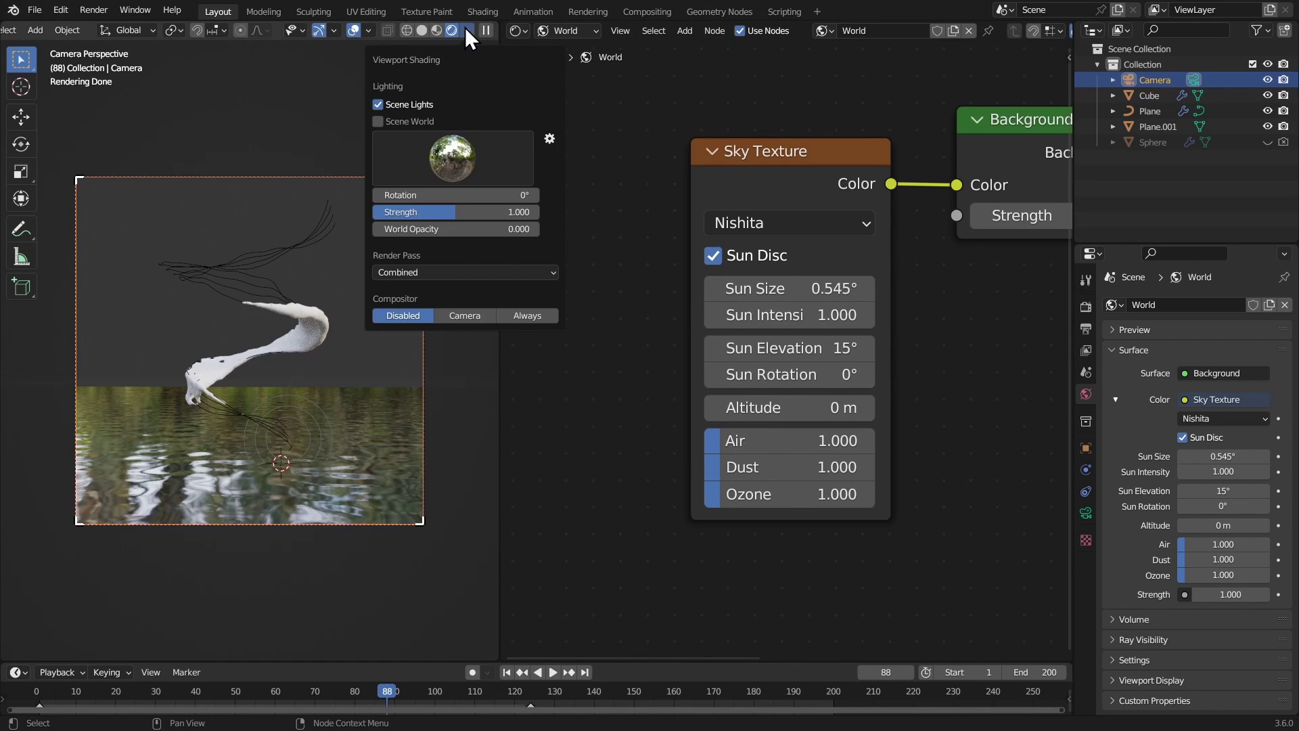
- Preview with the scene world and set sky Air 0, Sun Elevation -2°, Rotation -17.5°, Ozone 1.476
click(385, 121)
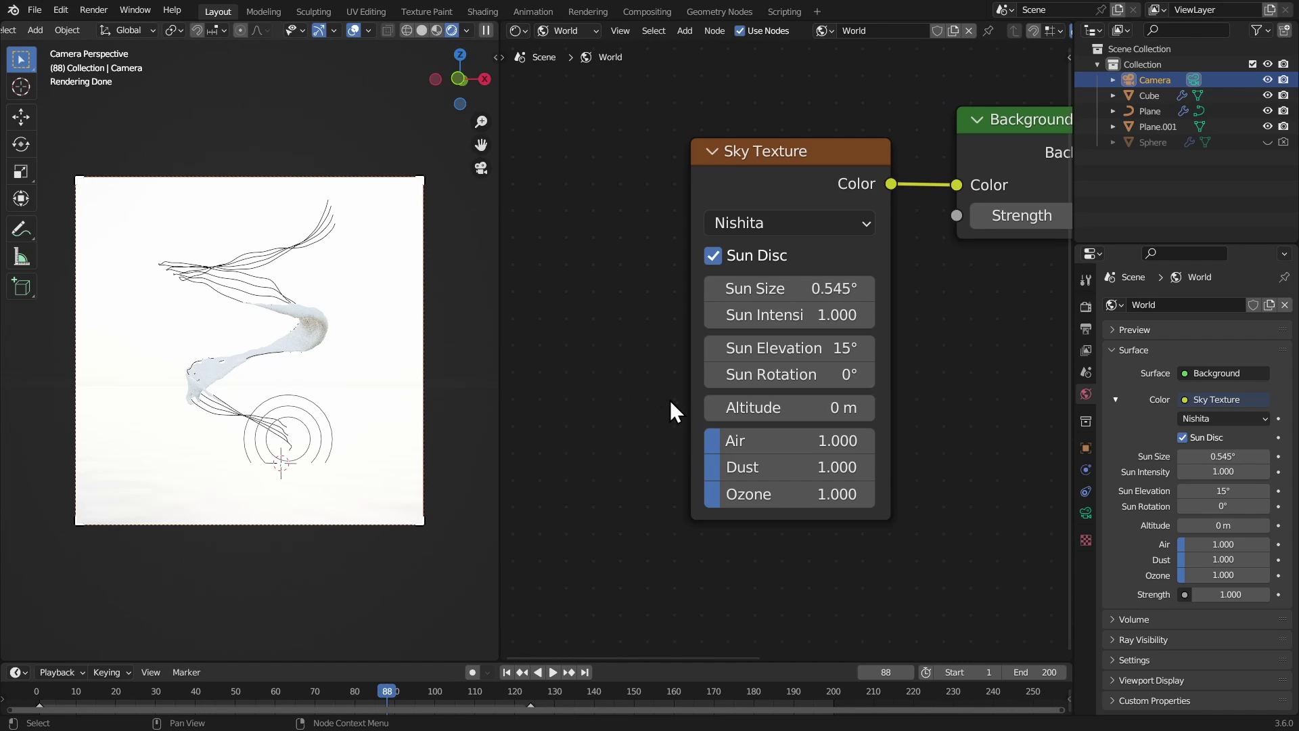
drag(758, 445, 684, 439)
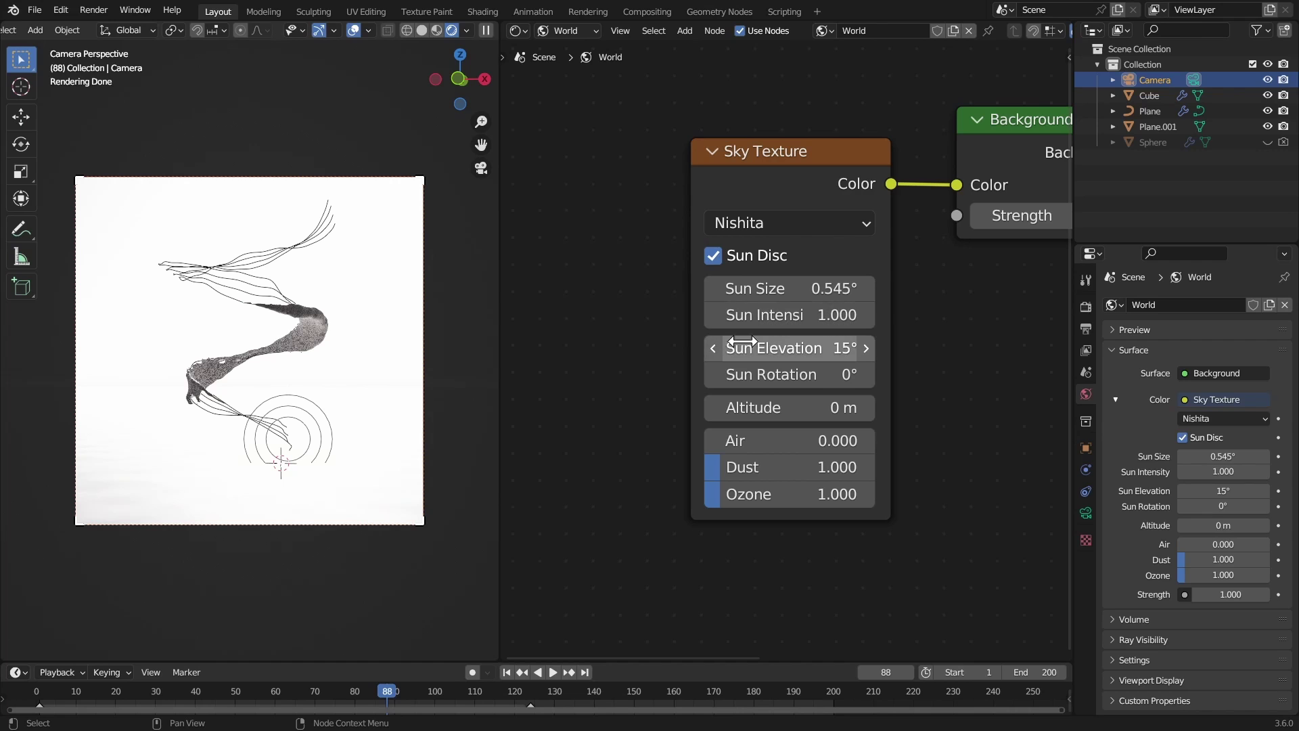
drag(757, 347, 631, 343)
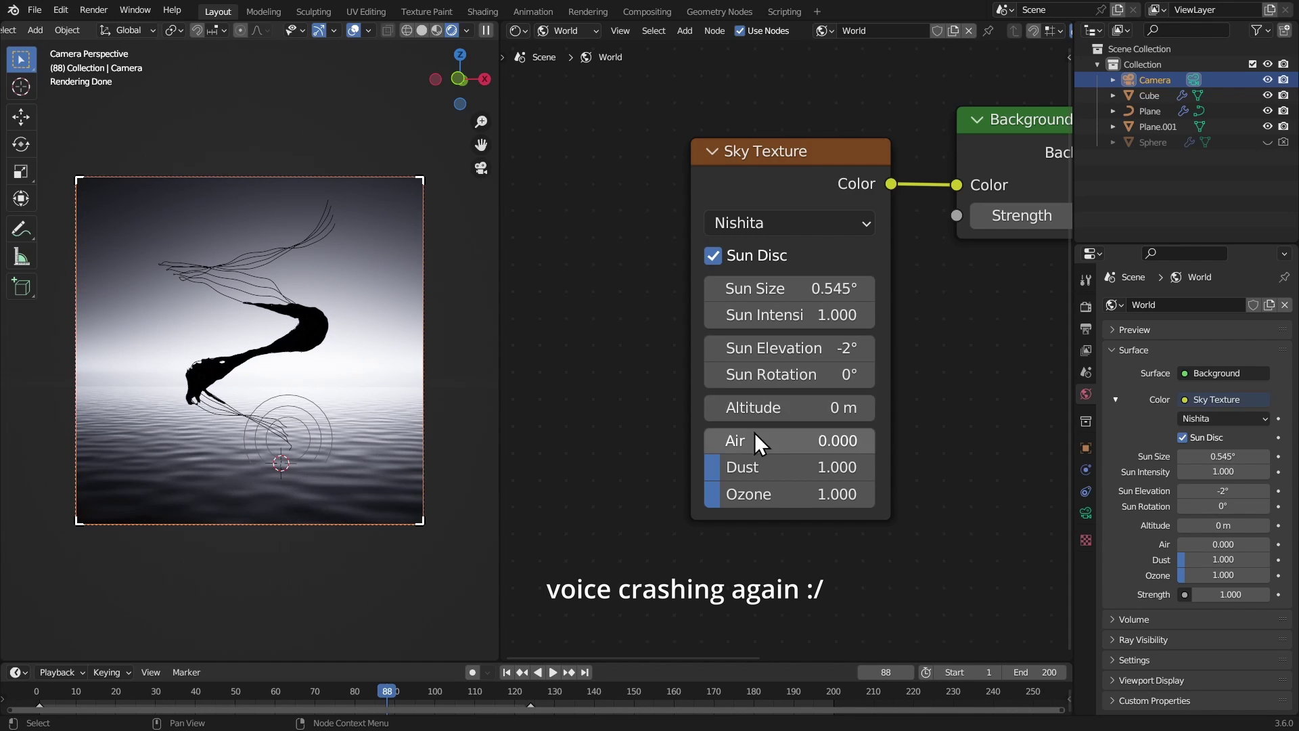
drag(783, 374, 663, 346)
mouse_move(750, 502)
mouse_down()
mouse_move(784, 510)
mouse_move(765, 503)
mouse_up()
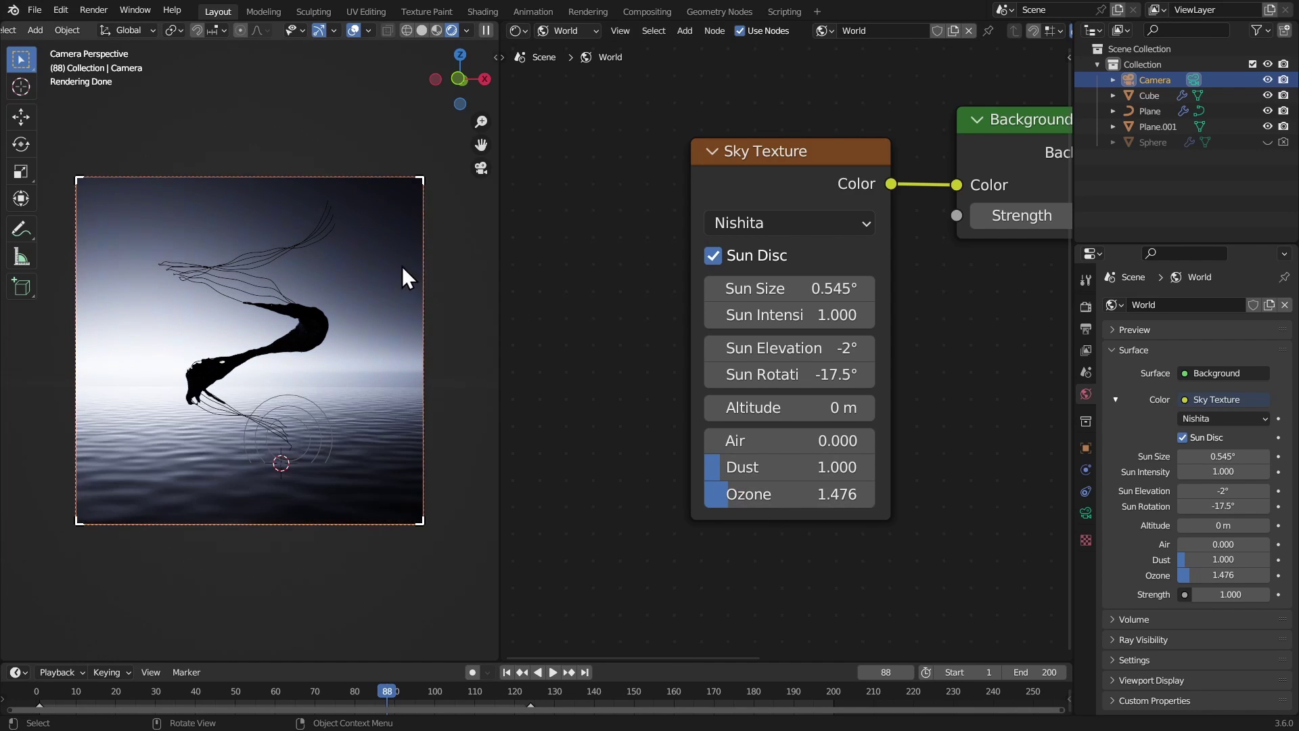
key(Home)
click(343, 303)
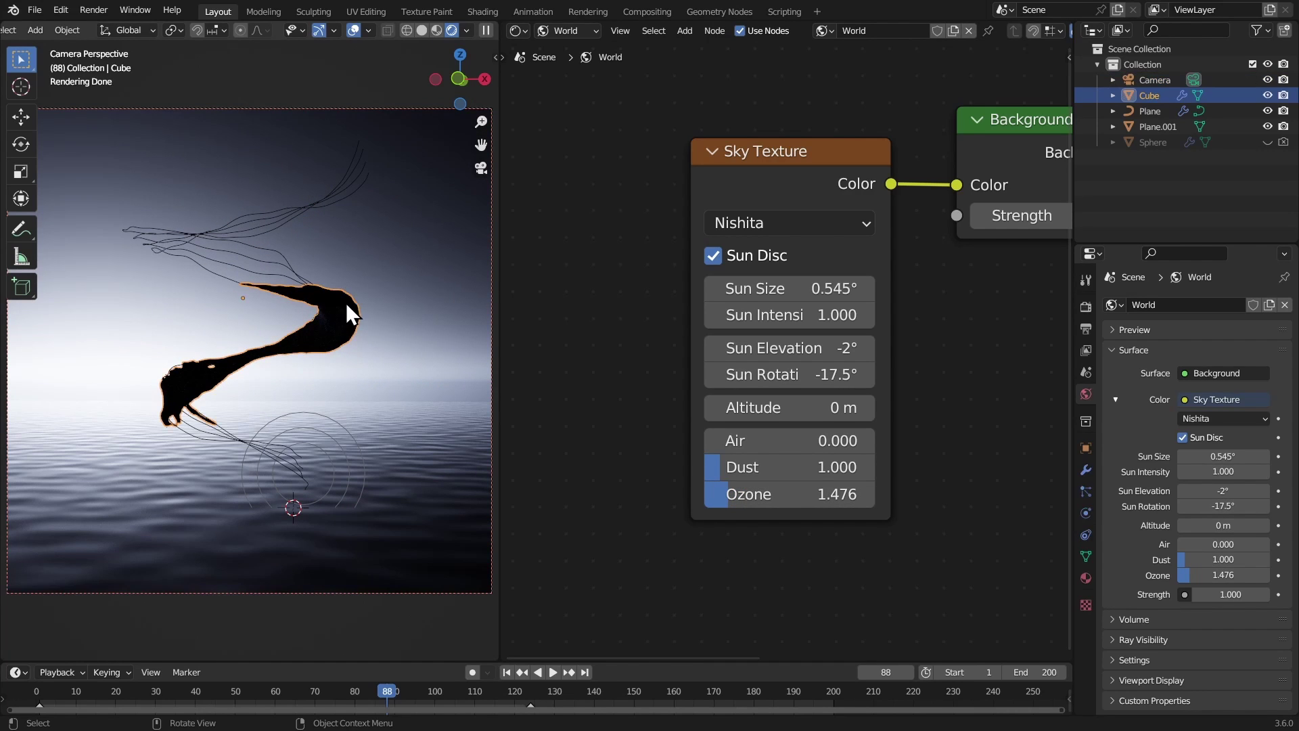
- Hide overlays and give the Cube a new material with Glass BSDF replacing Principled
click(352, 31)
click(559, 33)
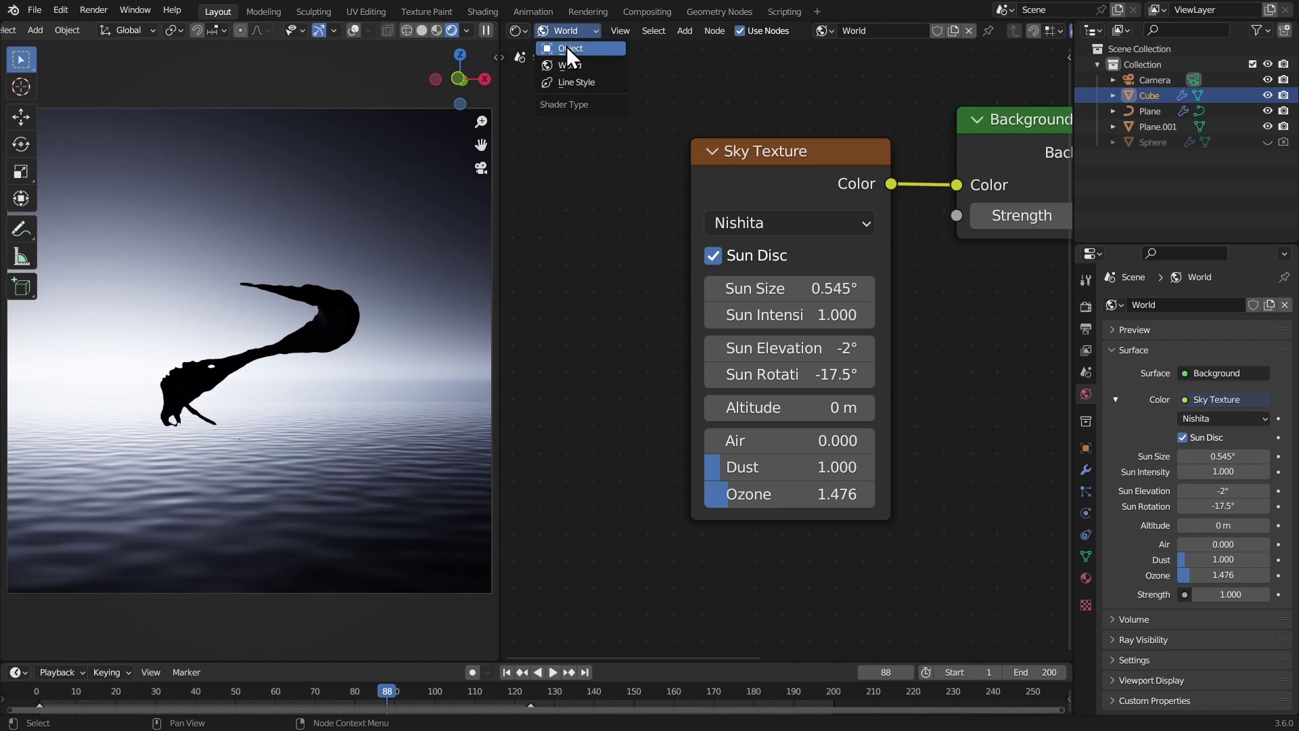
click(553, 47)
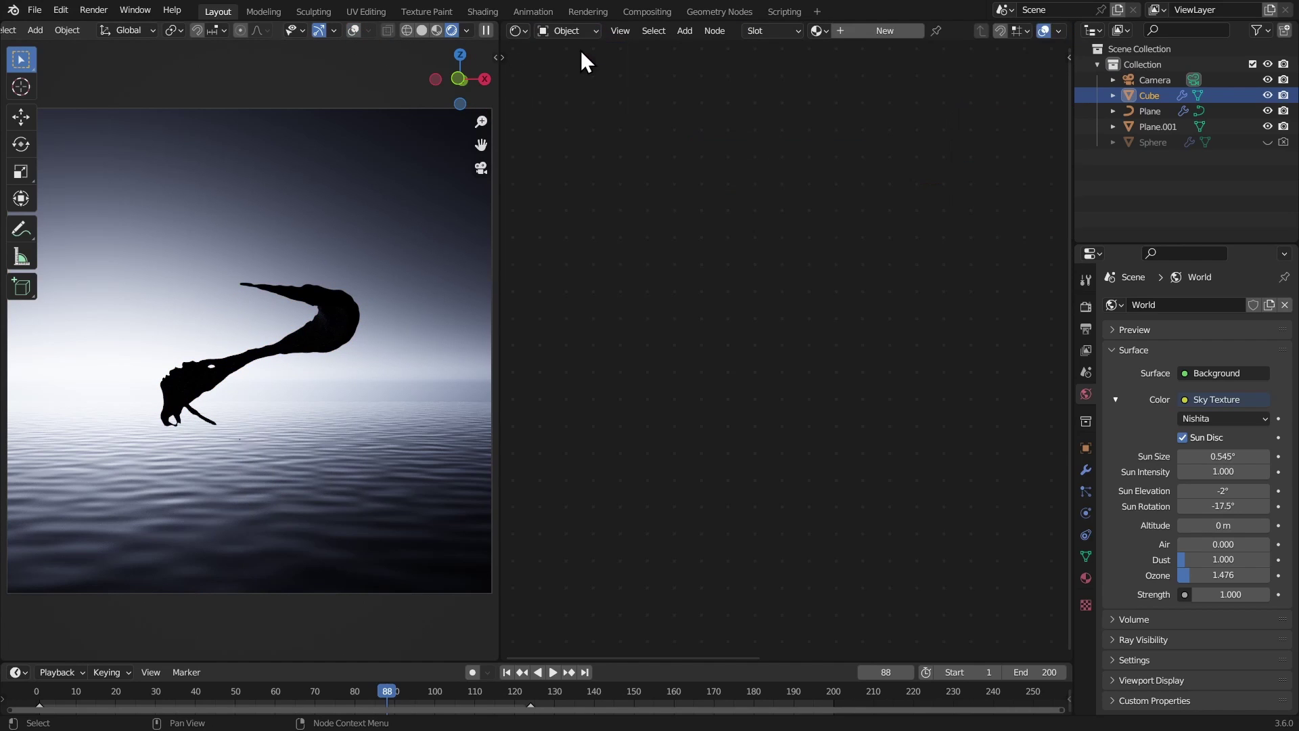
click(887, 31)
key(Home)
key(x)
drag(943, 242, 872, 223)
text(gl)
key(Return)
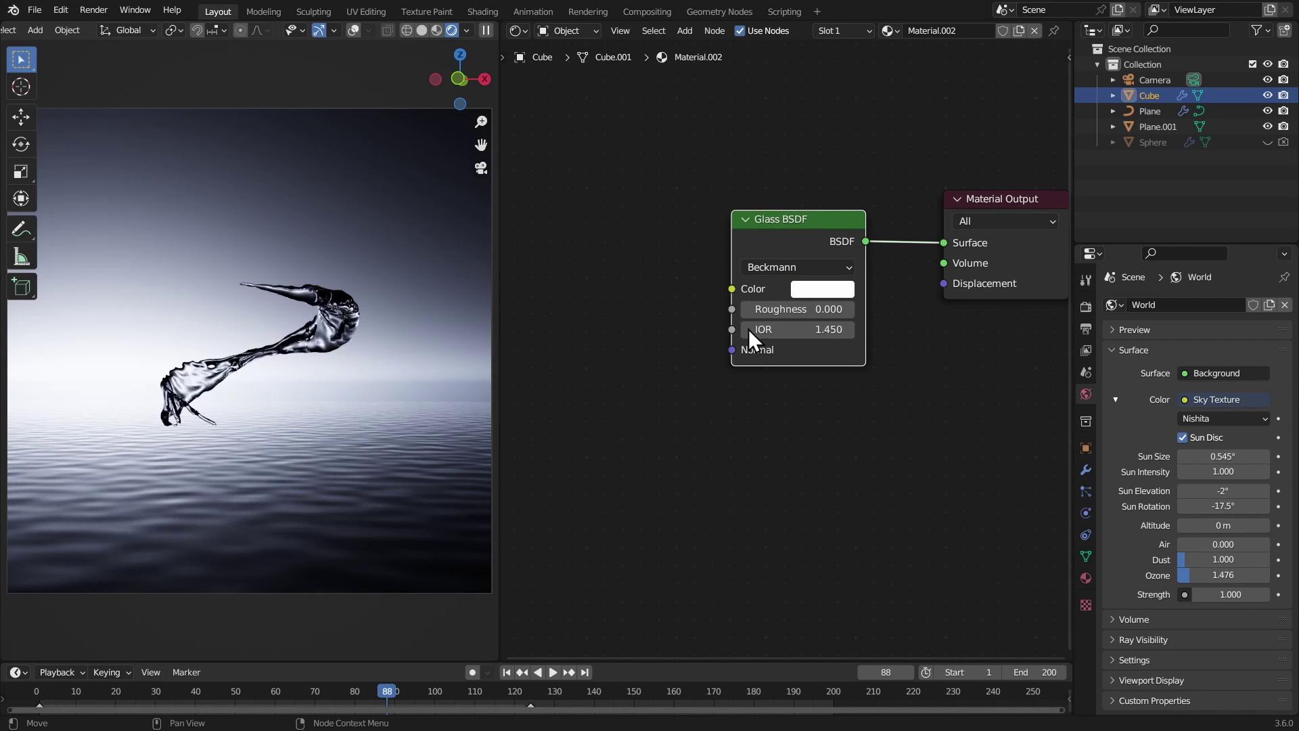
- Set the glass IOR to 1.33 with slight roughness and maximize the viewport
click(748, 329)
text(1.)
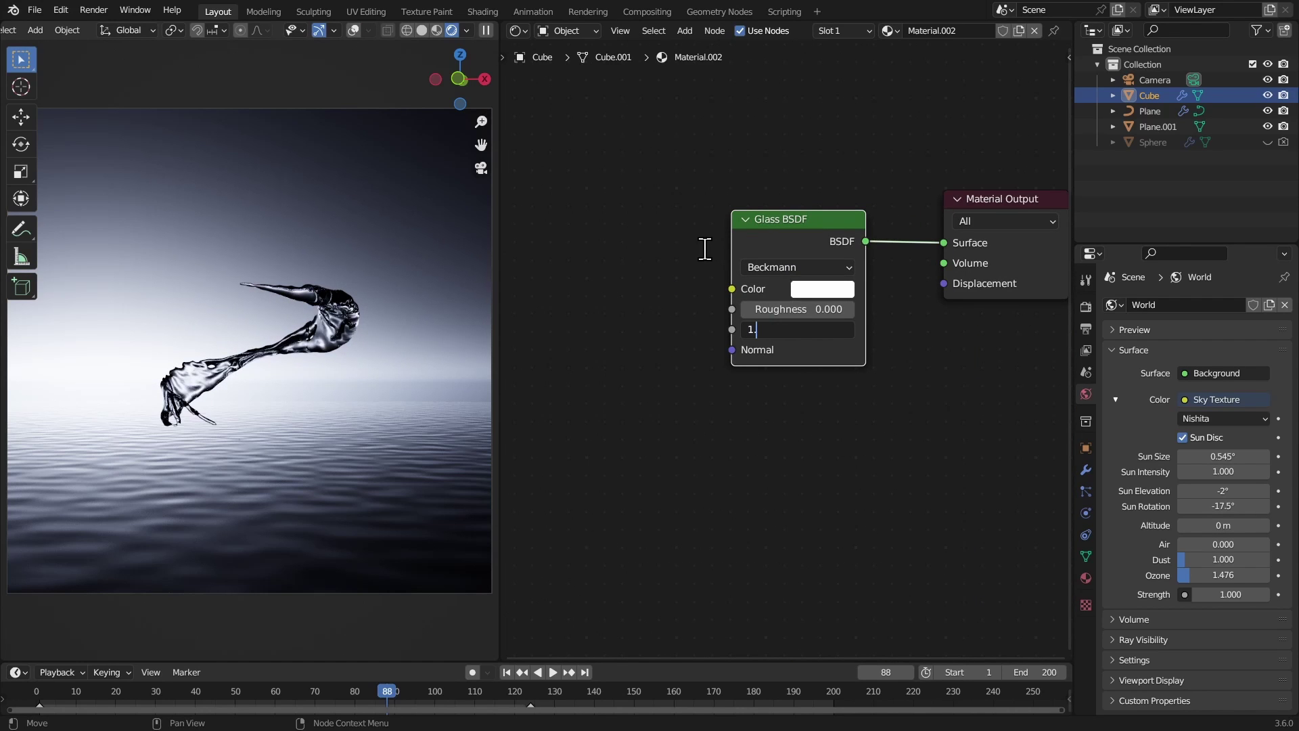
text(33)
key(Return)
drag(792, 314, 798, 316)
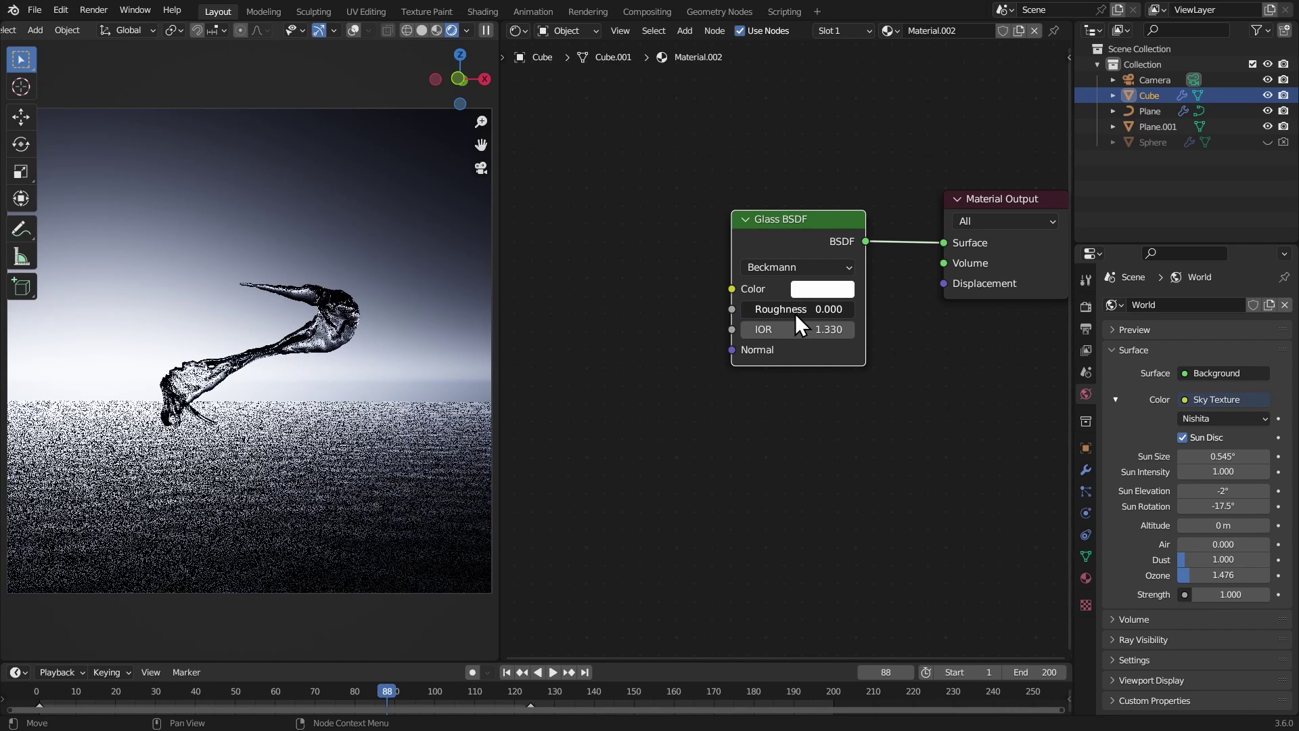
click(821, 290)
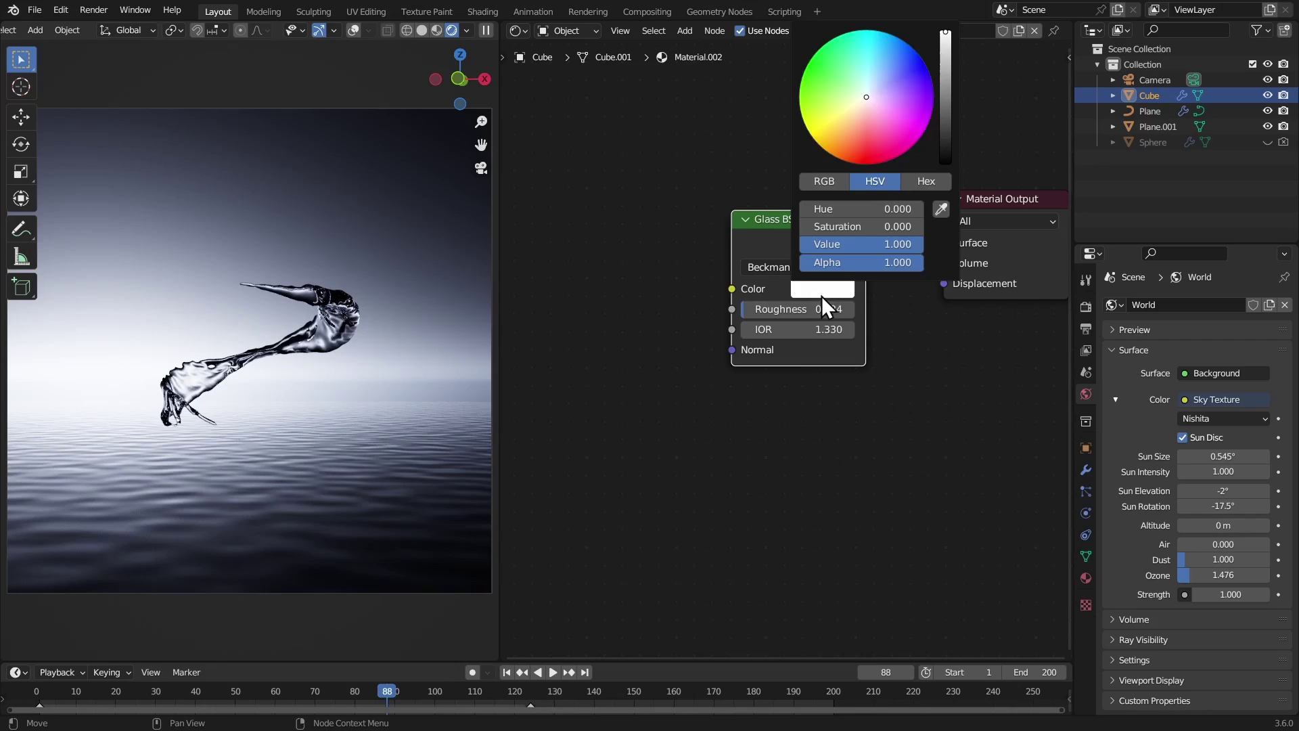
key(ctrl+space)
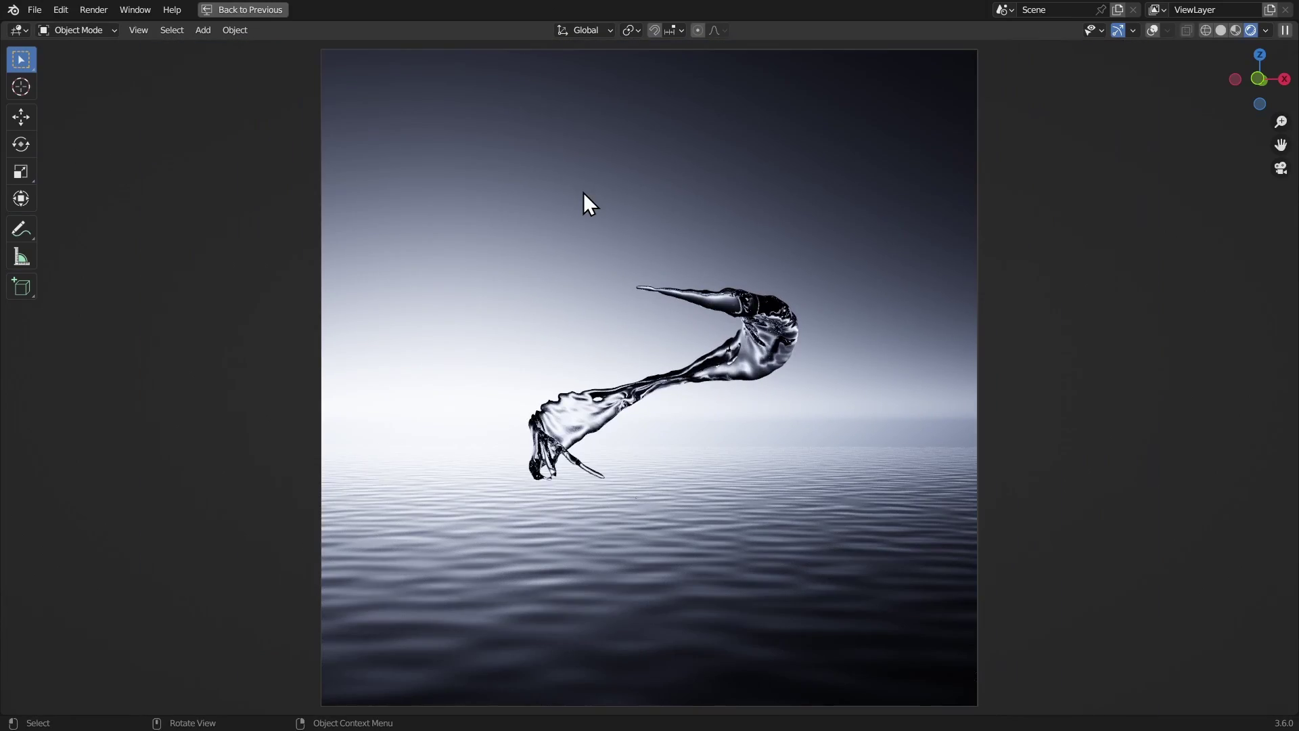
- Play the animation to frame 112, show overlays, select the Camera, and restore the Layout
key(space)
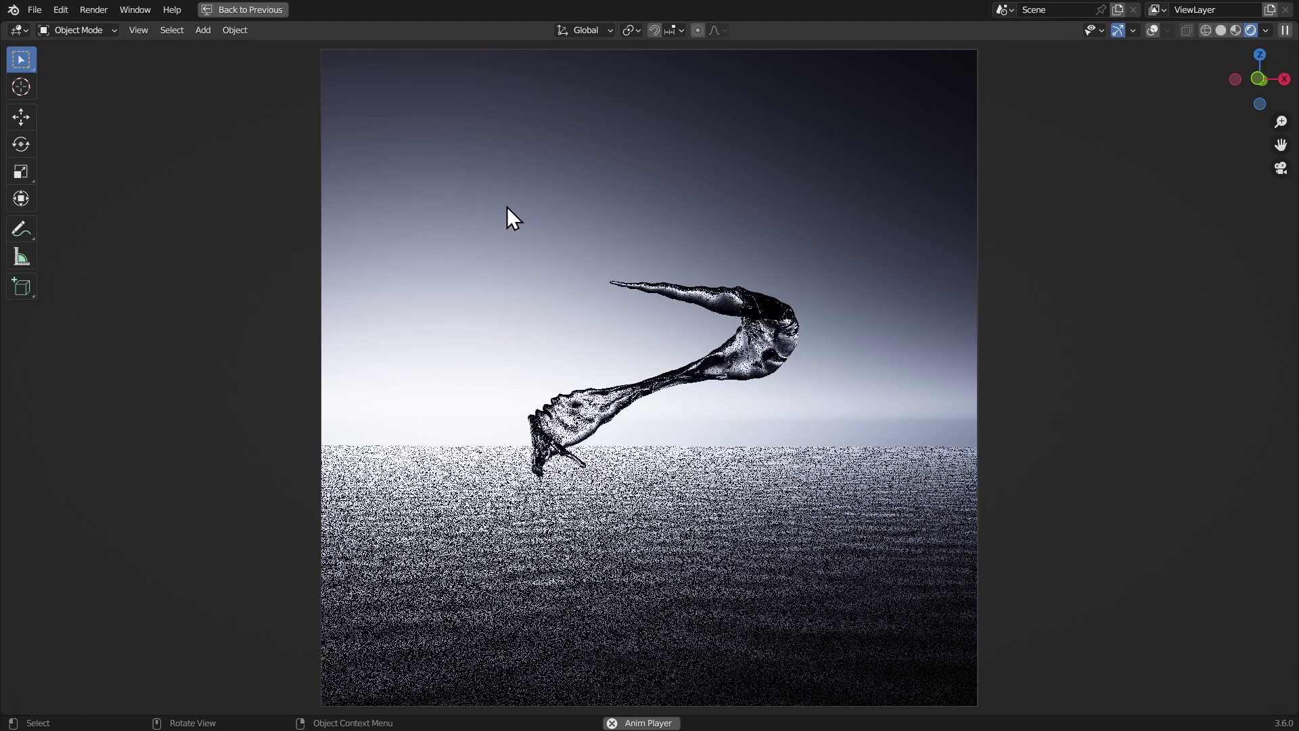
key(space)
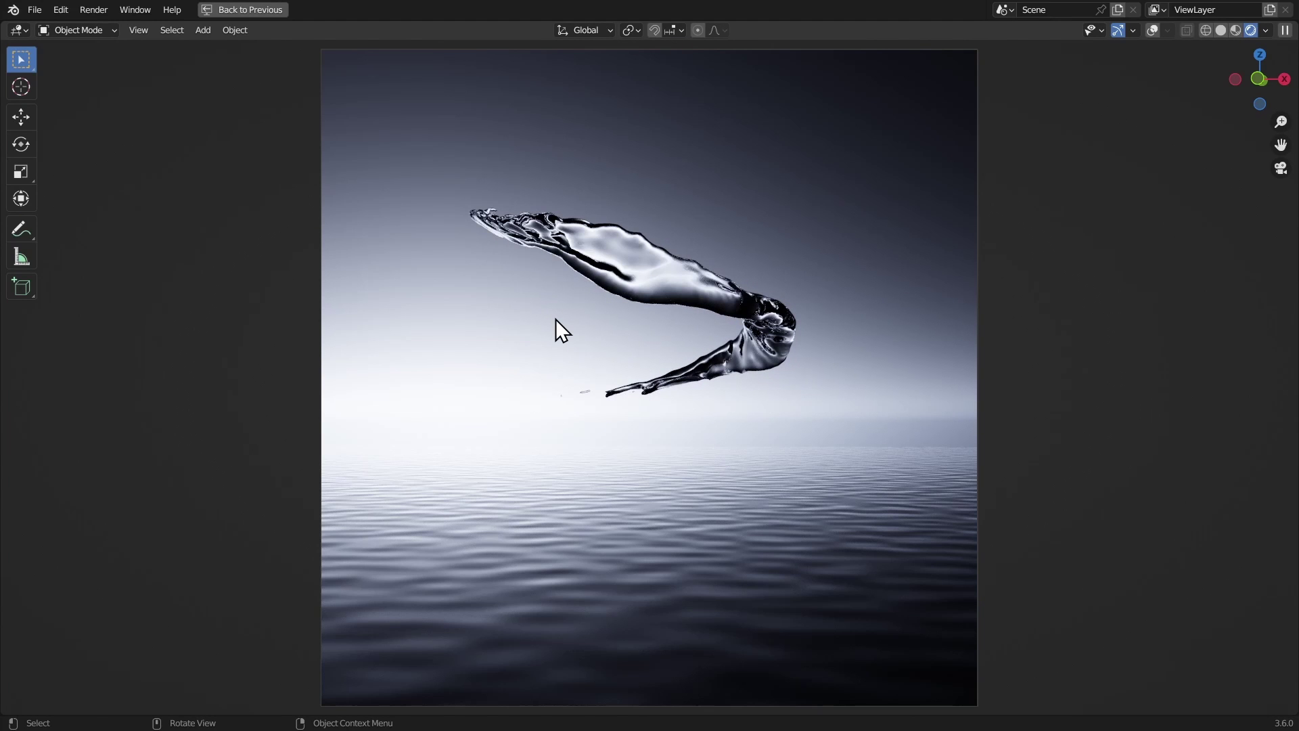
click(1153, 30)
scroll(924, 415, up, 10)
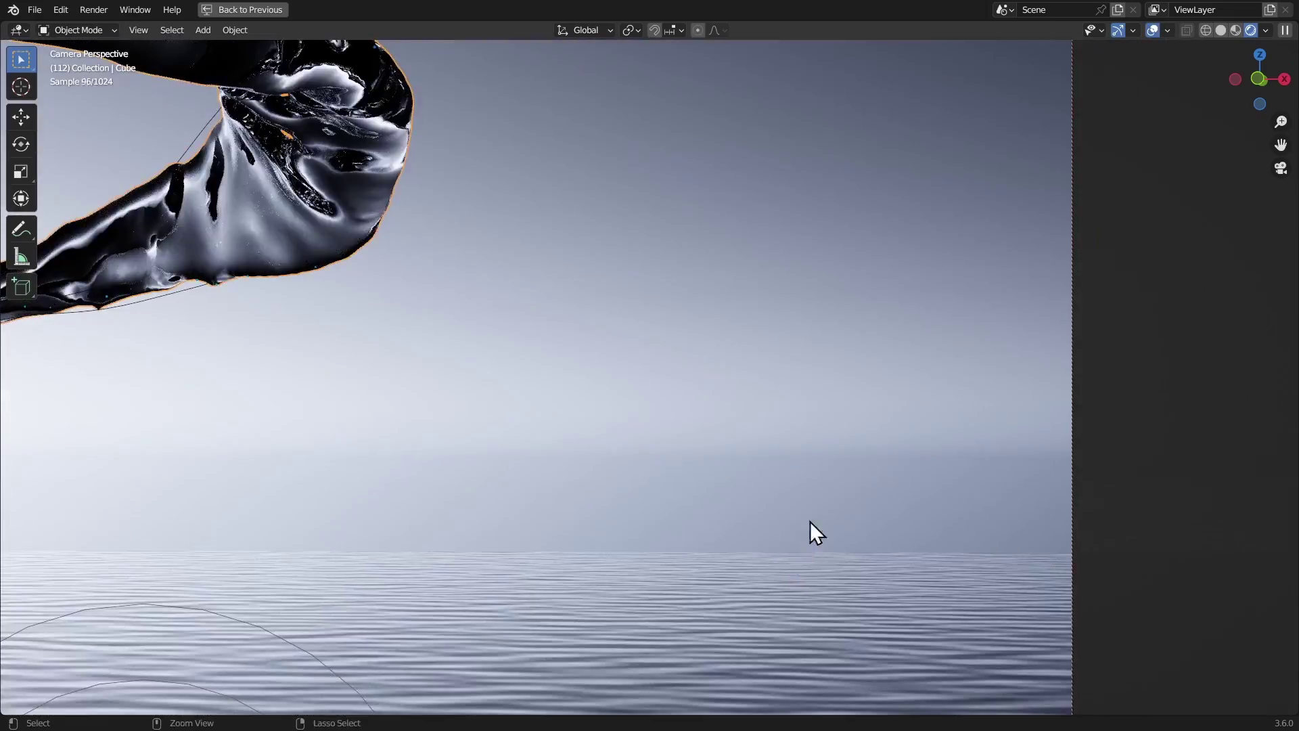
scroll(810, 521, down, 8)
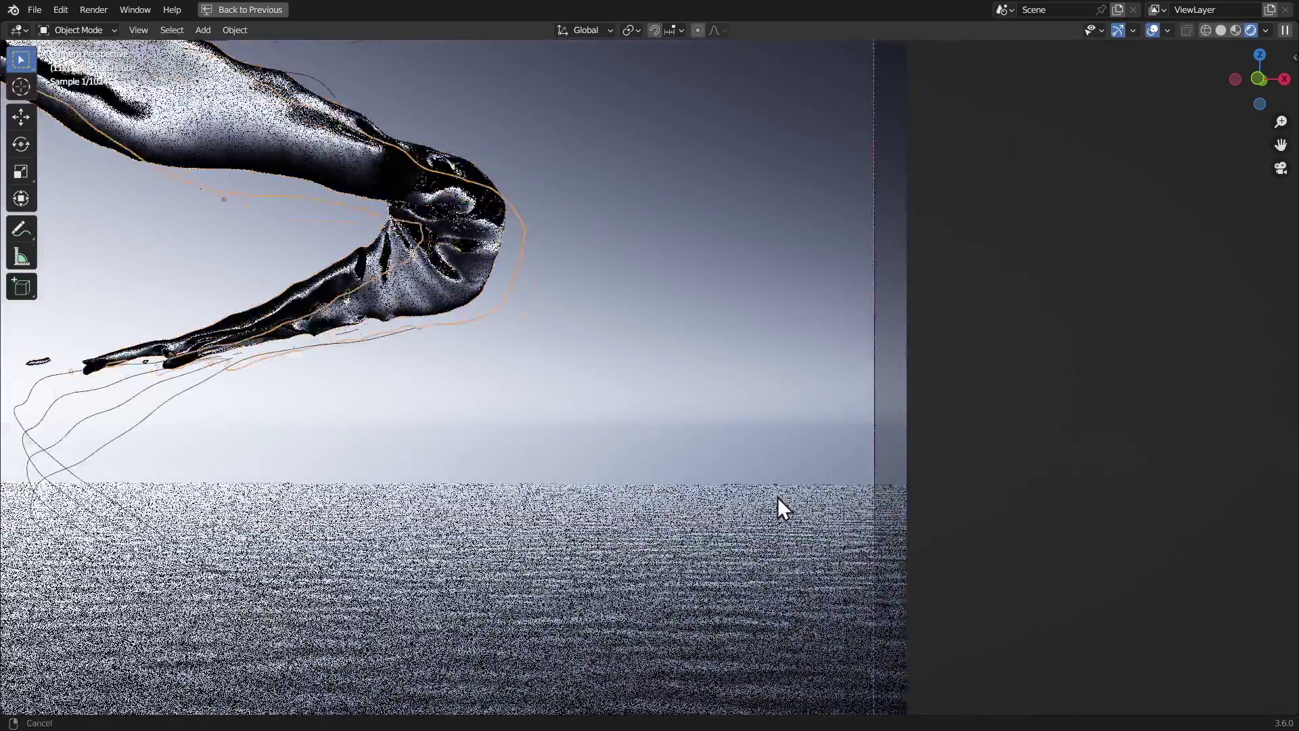
click(786, 400)
key(ctrl+space)
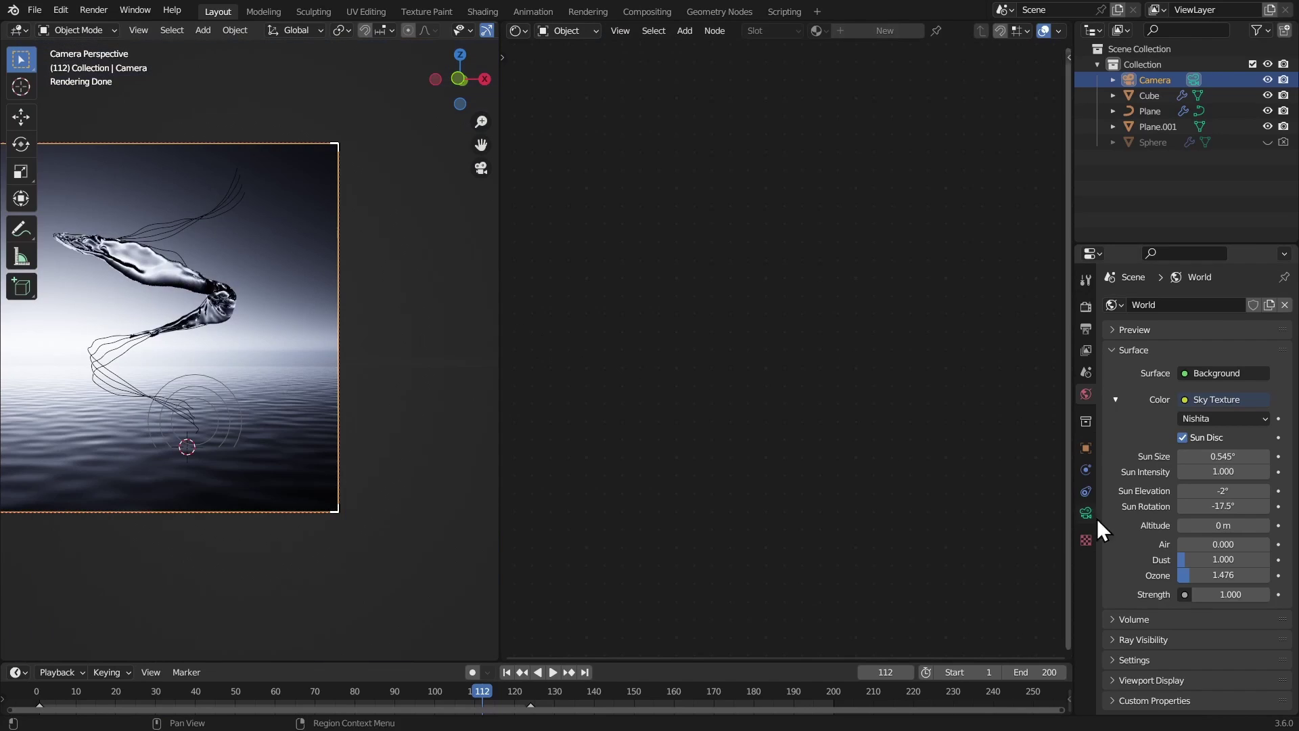
- Enable camera depth of field focused on the Cube with F-Stop 0.1, then maximize the viewport
click(1085, 513)
scroll(1109, 534, down, 2)
click(1124, 542)
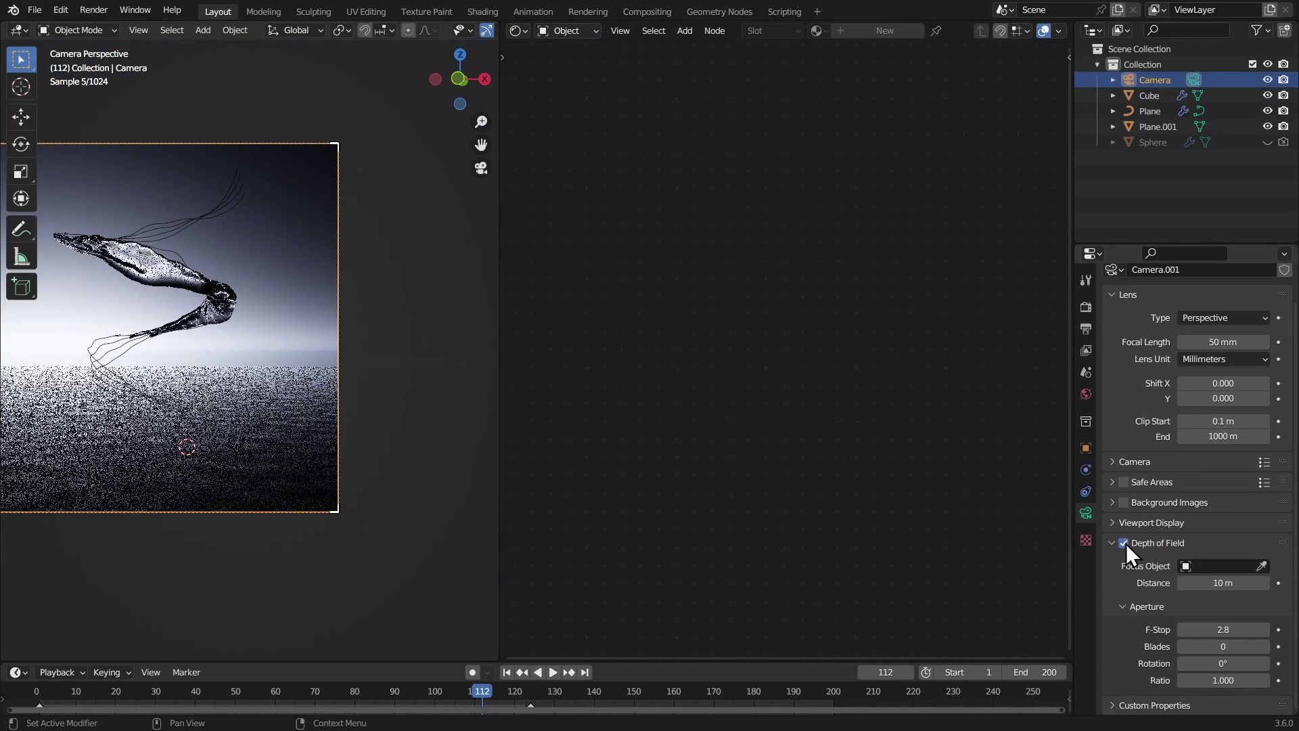
click(1261, 566)
click(168, 271)
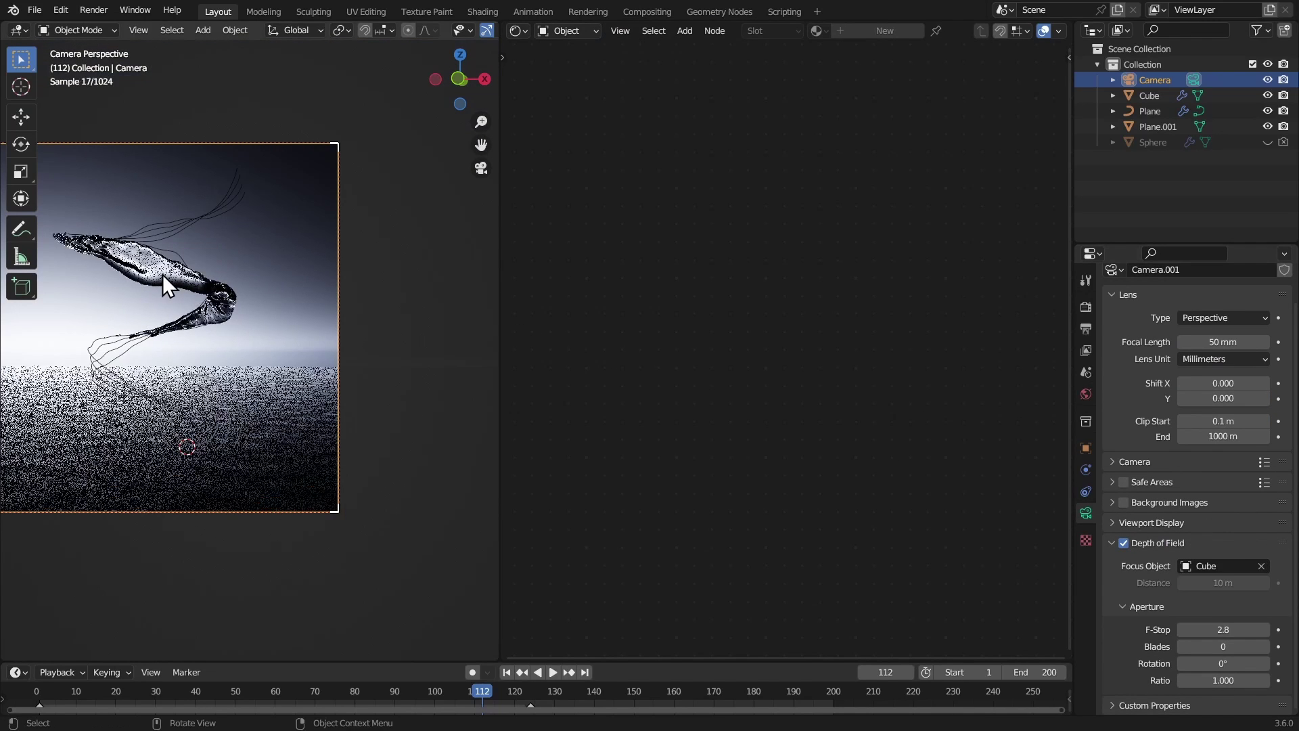
shift+middle_drag(162, 274, 305, 290)
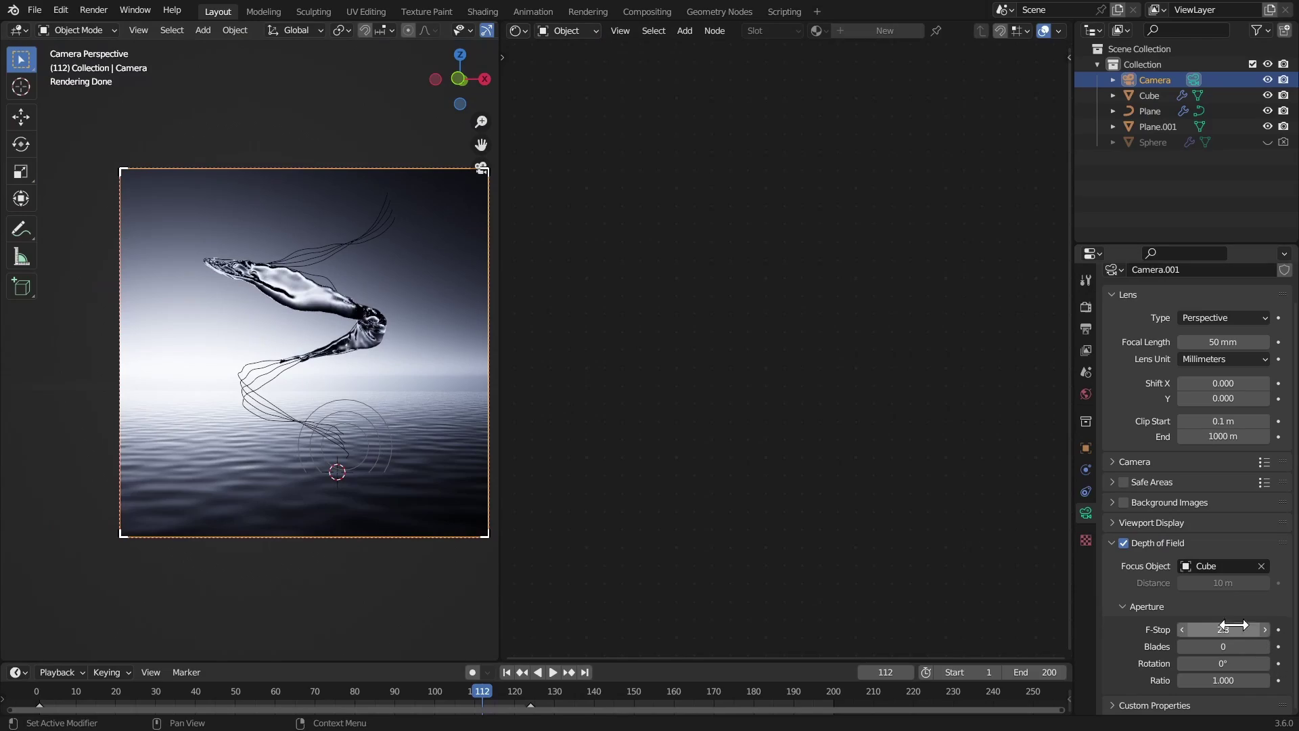
drag(1233, 625, 1163, 630)
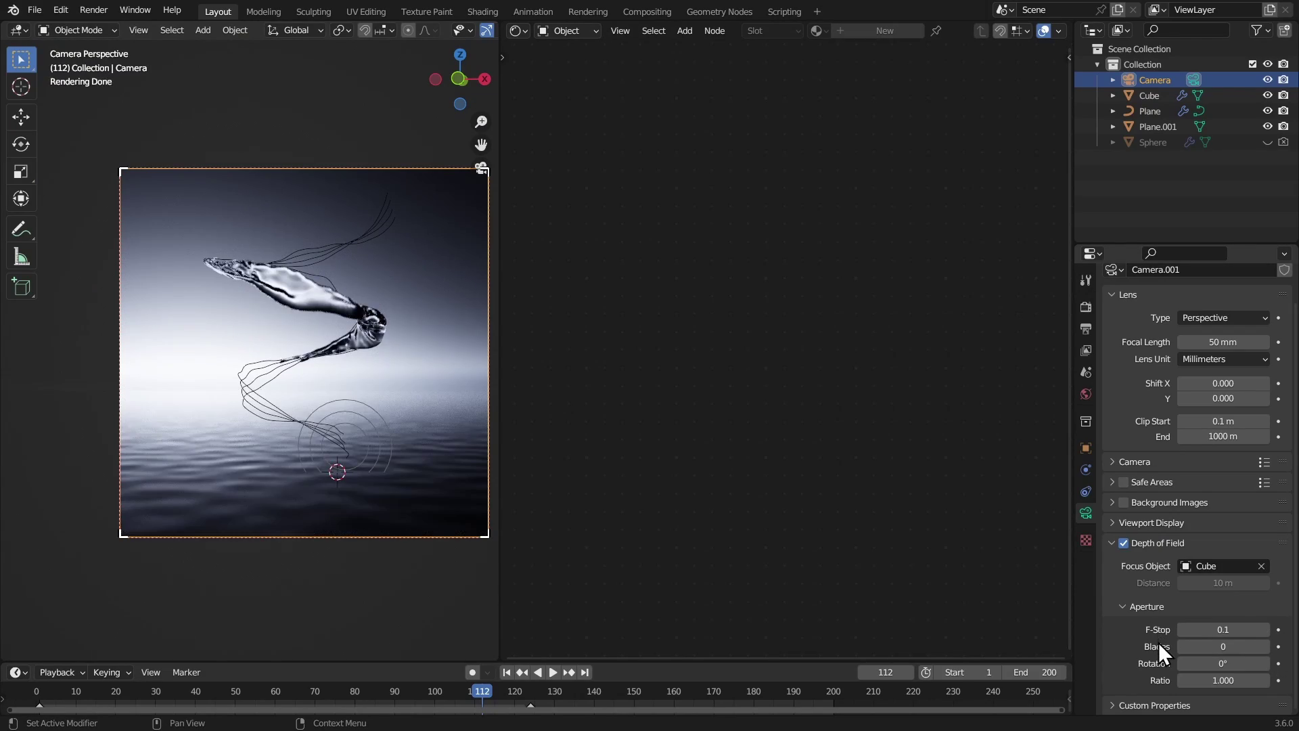
key(ctrl+space)
scroll(507, 332, down, 2)
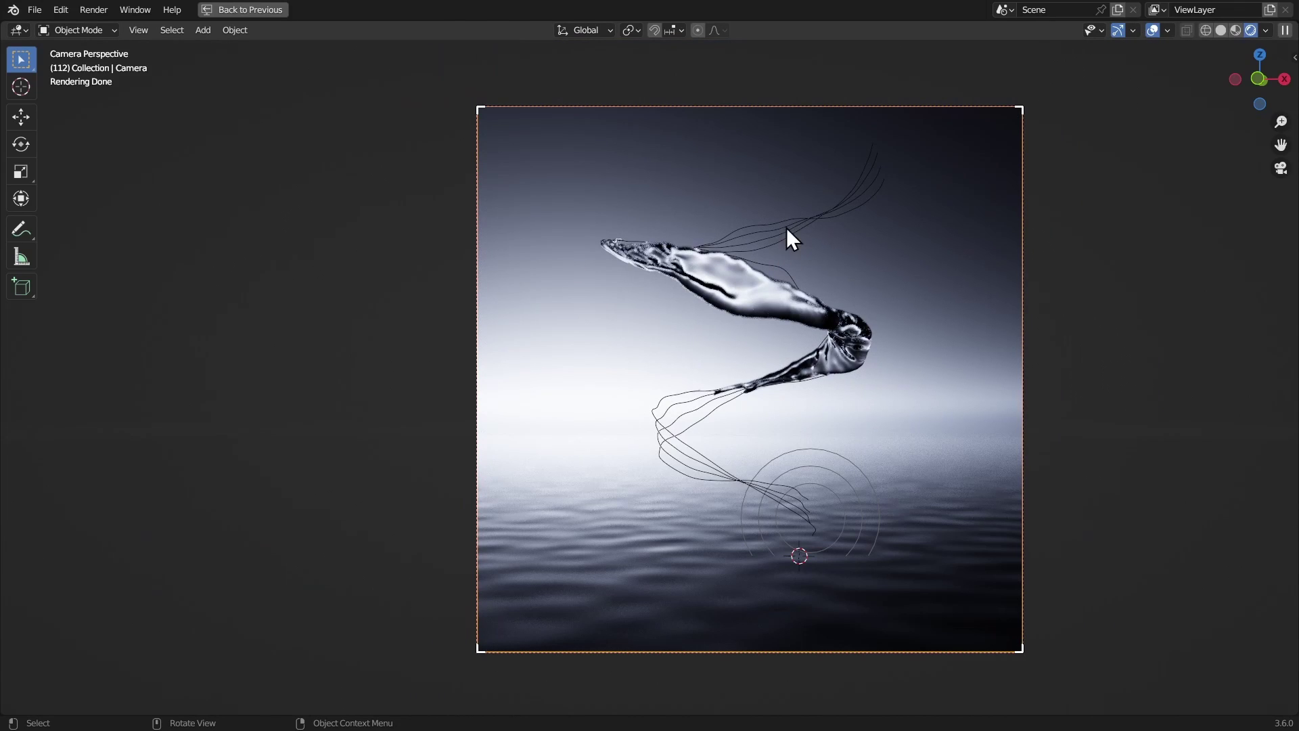
- Hide viewport overlays and play the liquid animation from the start frame
click(1153, 30)
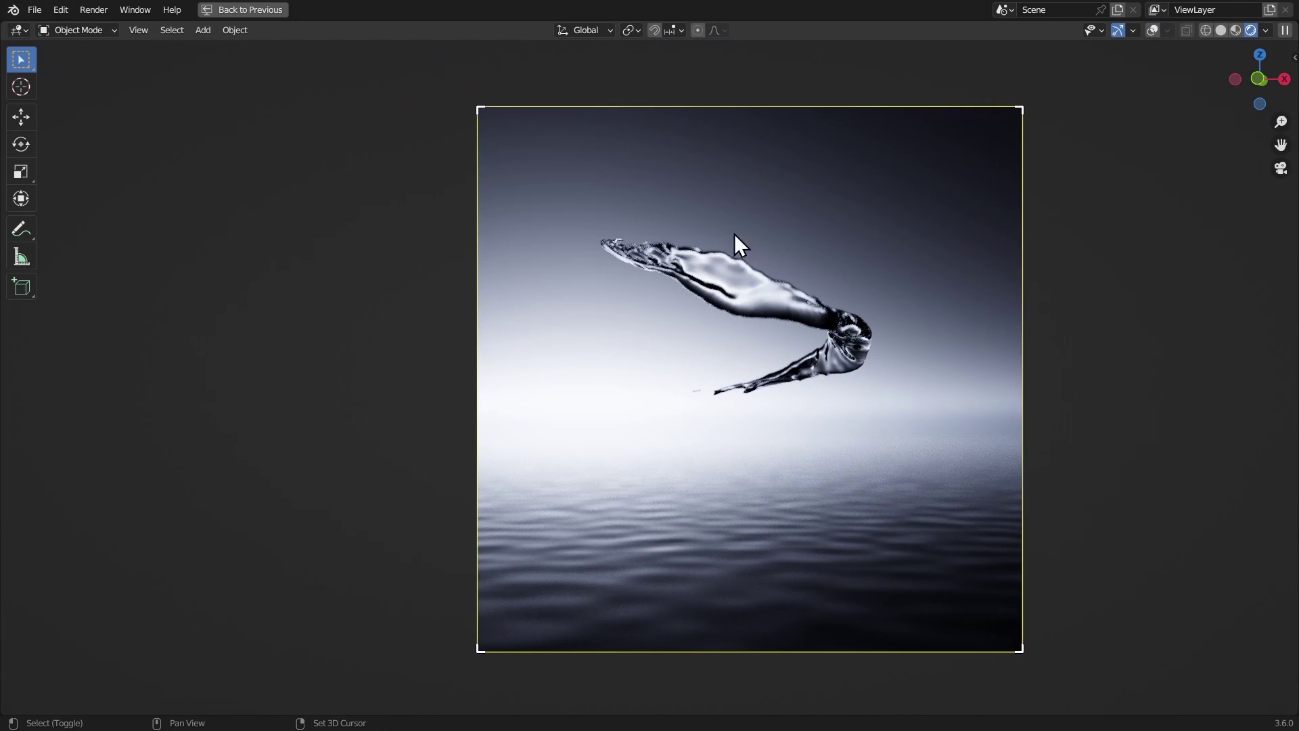
key(shift+Left)
key(space)
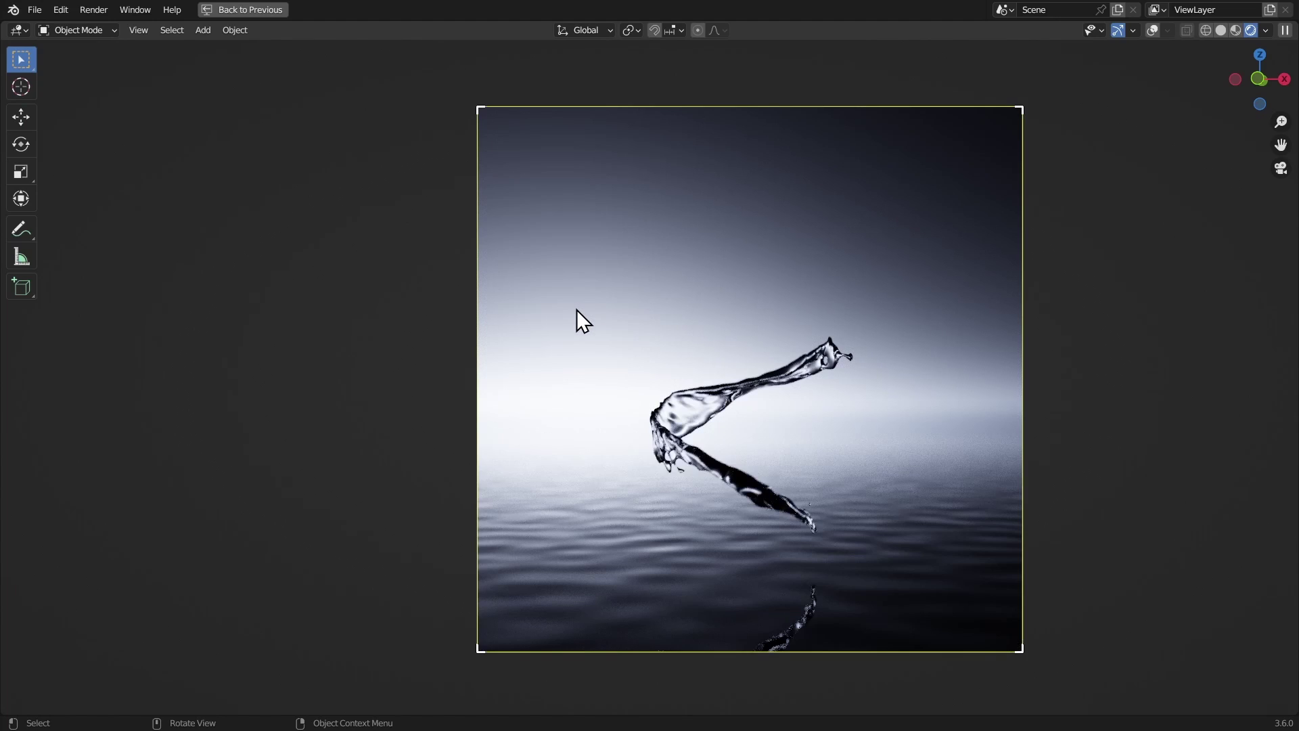
key(shift+Left)
key(space)
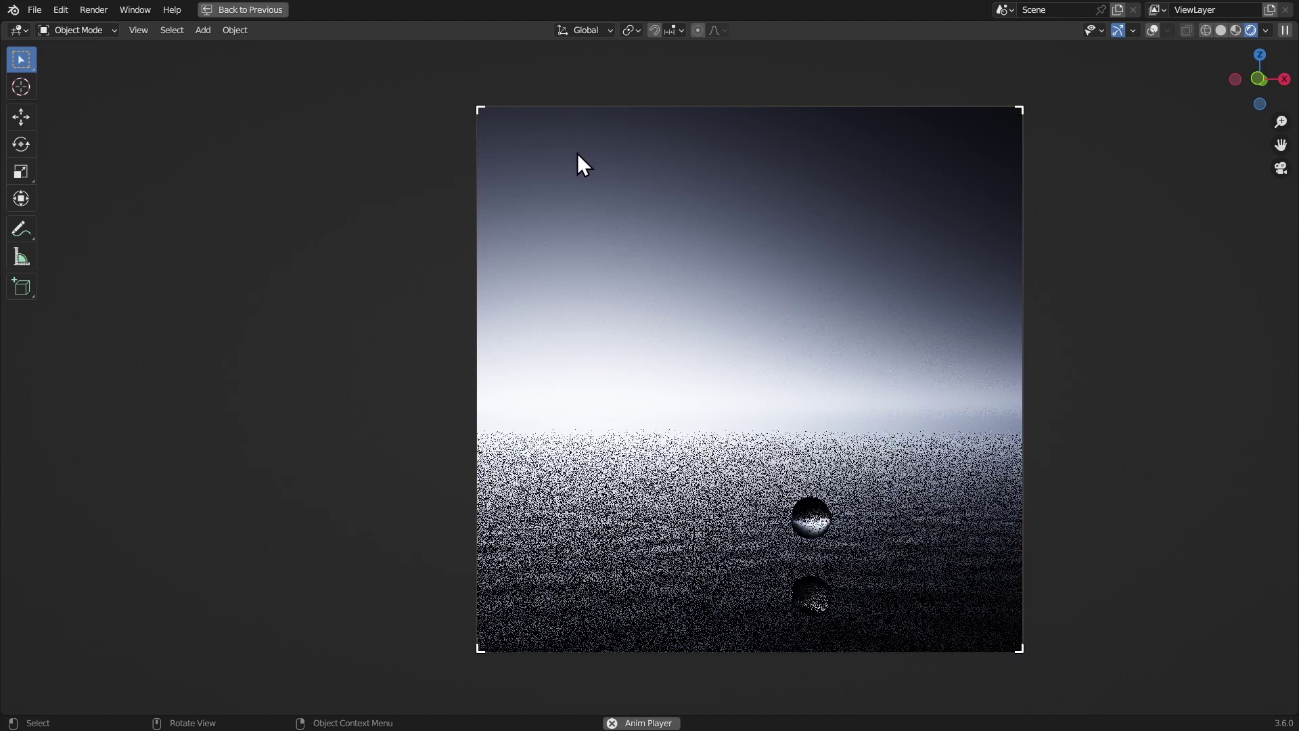
key(space)
key(shift+Left)
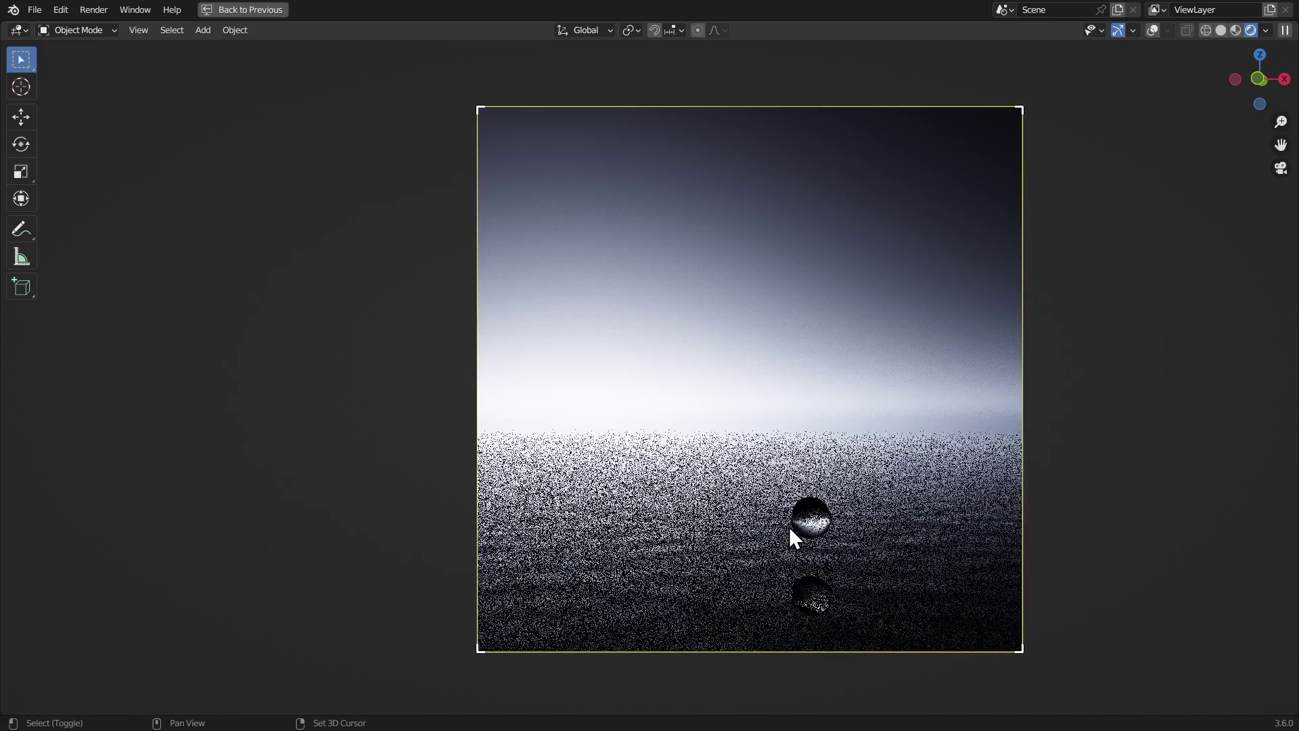
- Replay the animation, stop at a later frame, and zoom the camera view onto the glass ribbon
scroll(805, 473, up, 2)
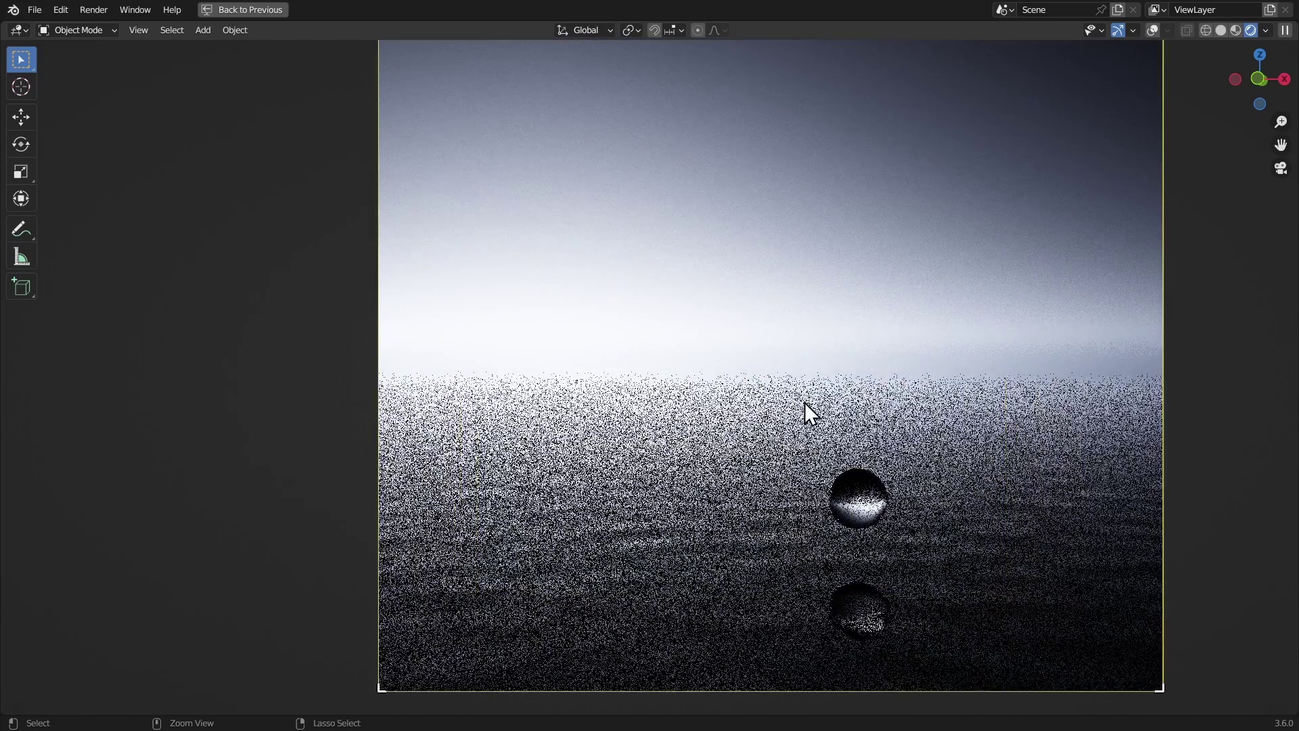
key(space)
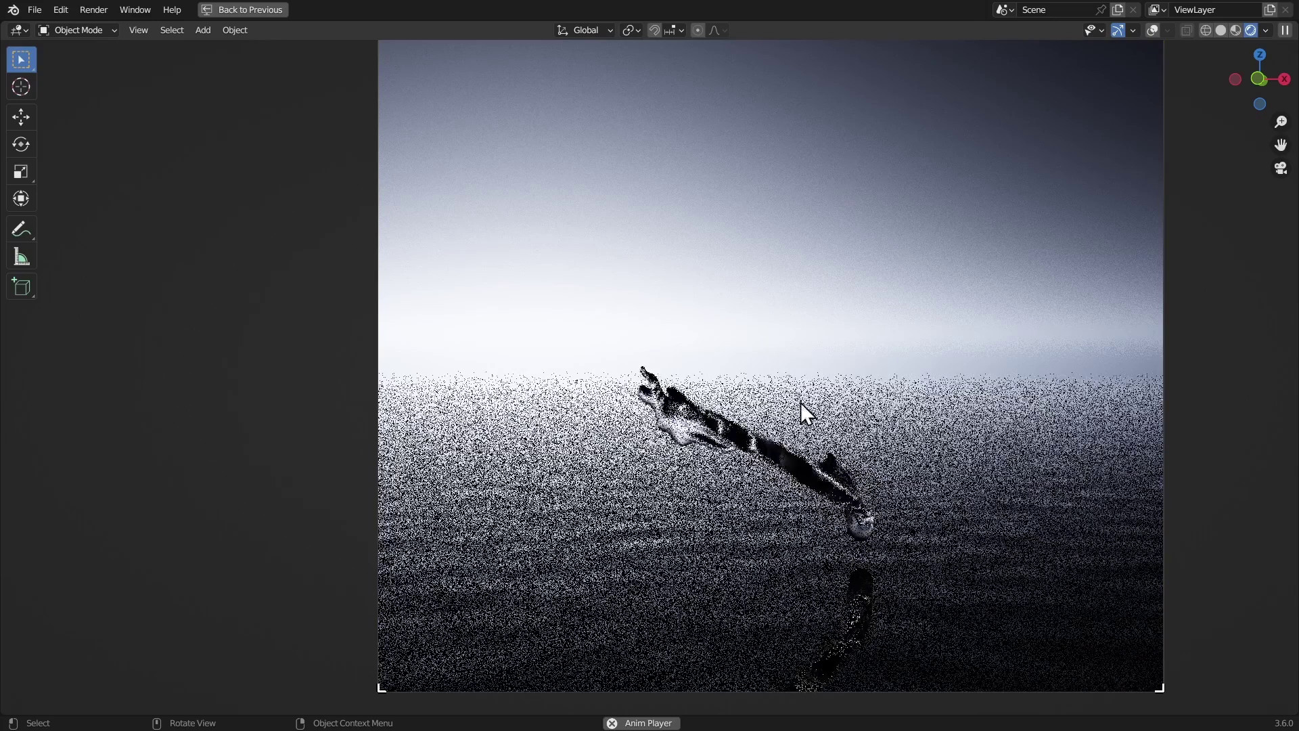
scroll(801, 405, down, 2)
scroll(774, 433, up, 1)
key(space)
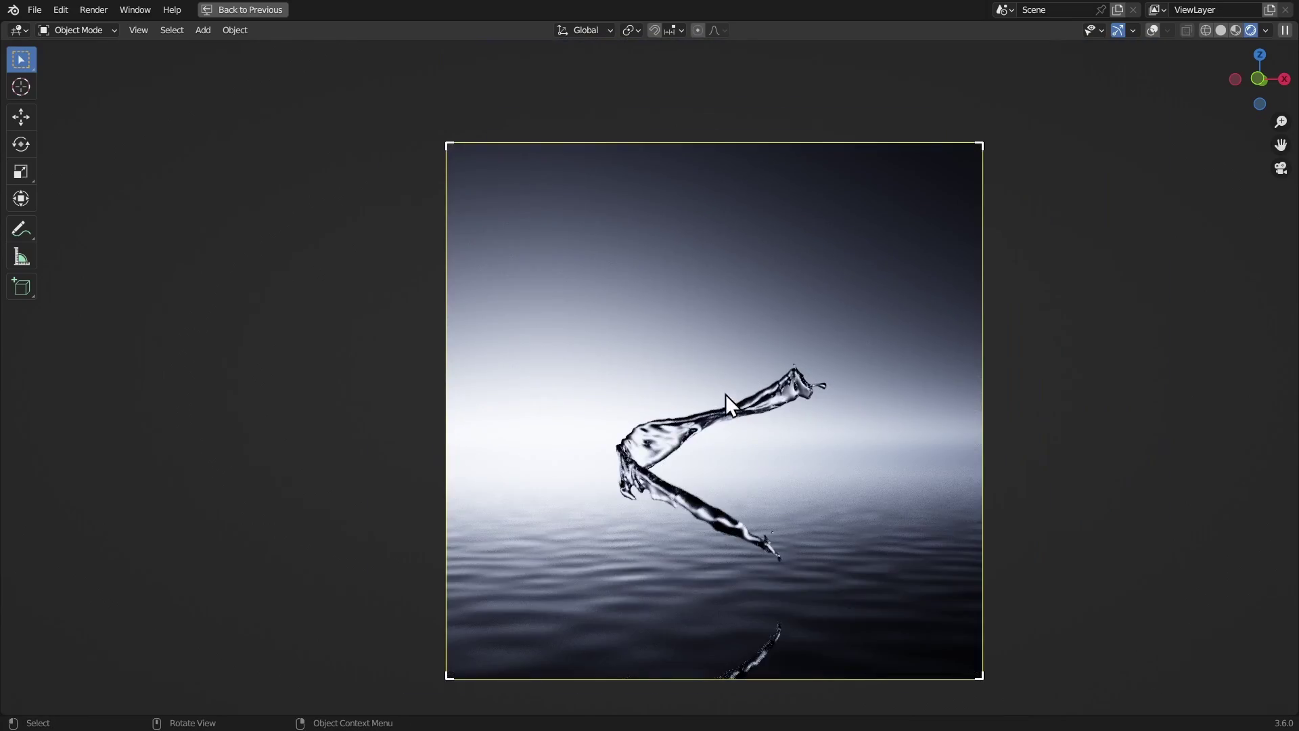
scroll(737, 405, down, 1)
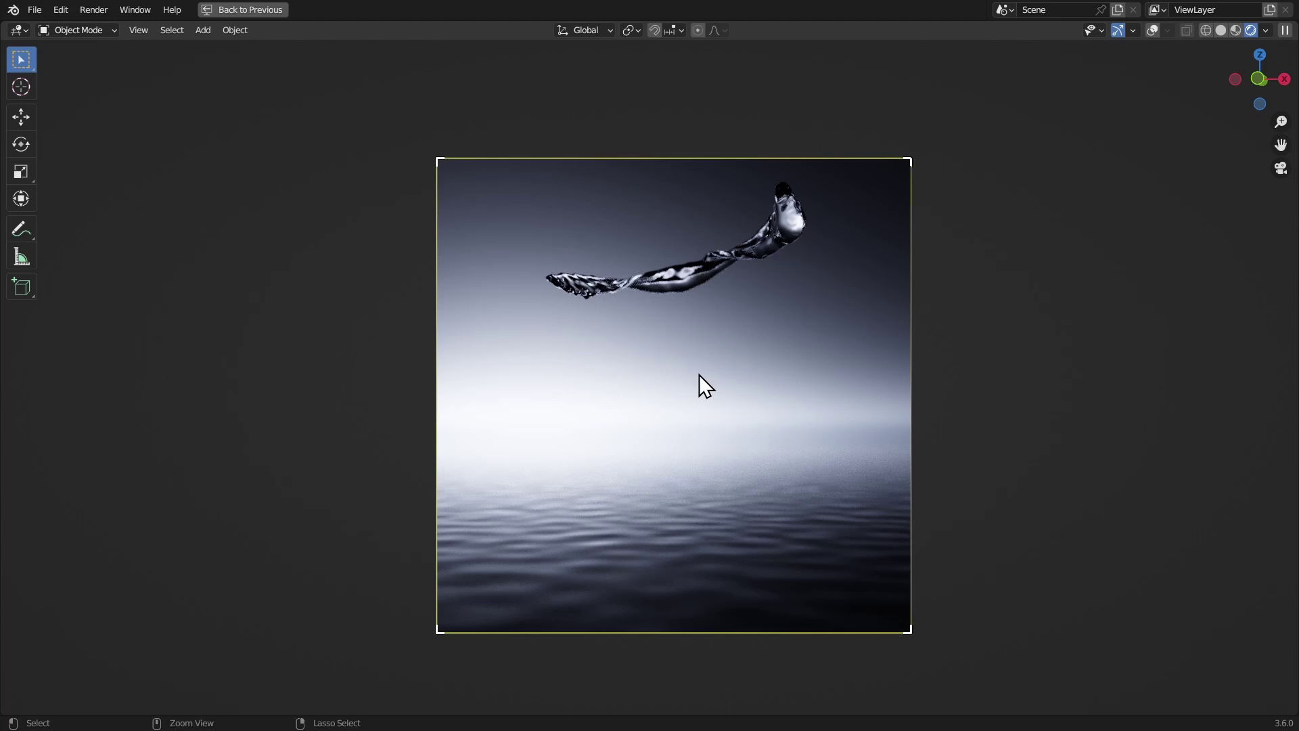
scroll(700, 376, up, 1)
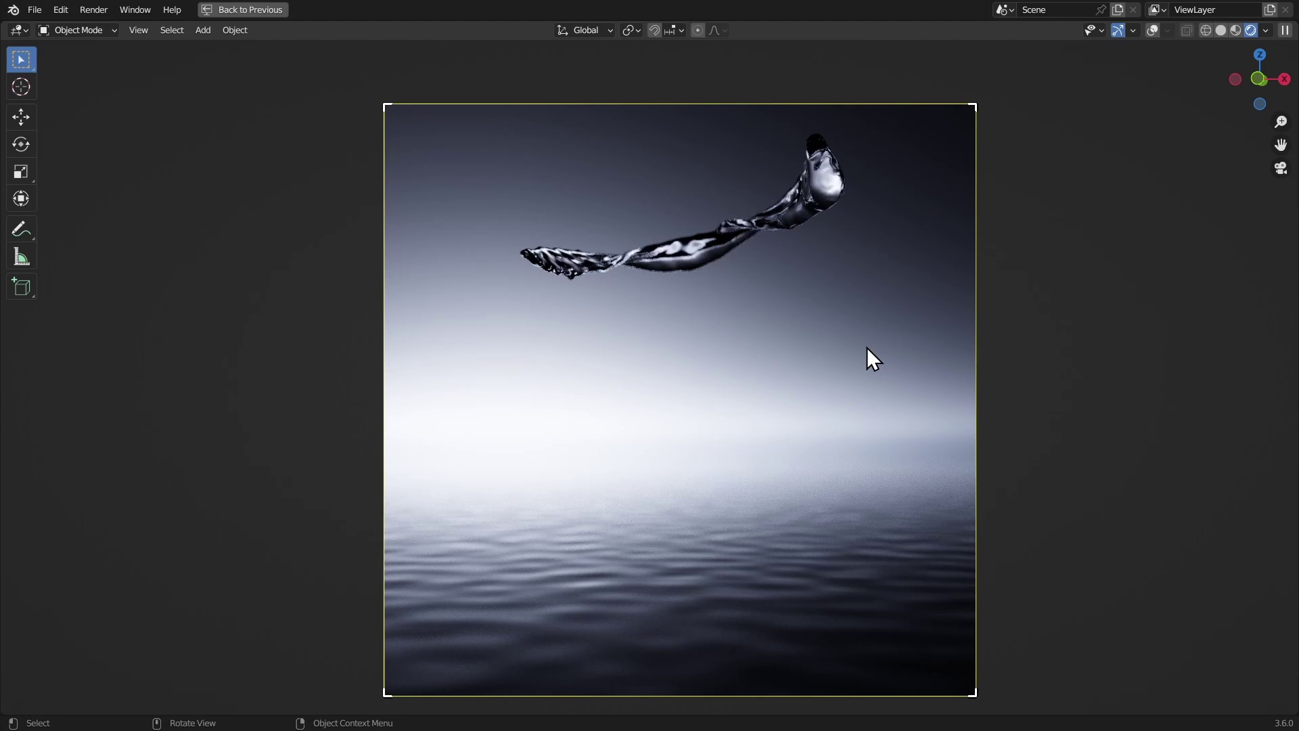